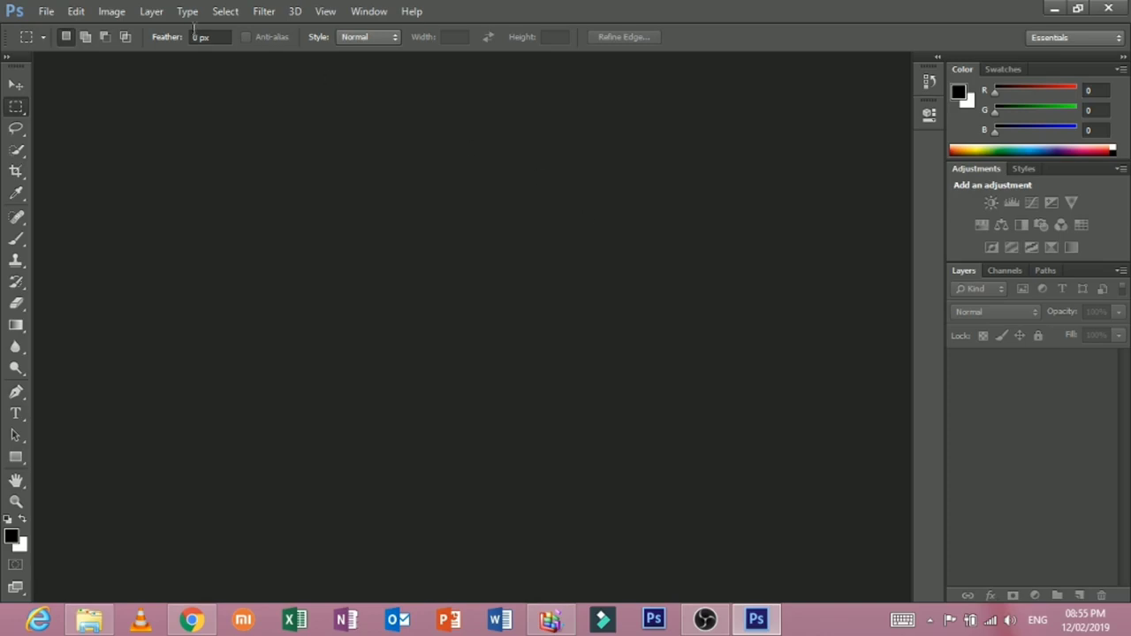
- Create a blank white 1920 × 1080 px, 72 ppi RGB document
{"action": "left_click", "coordinate": [46, 10]}
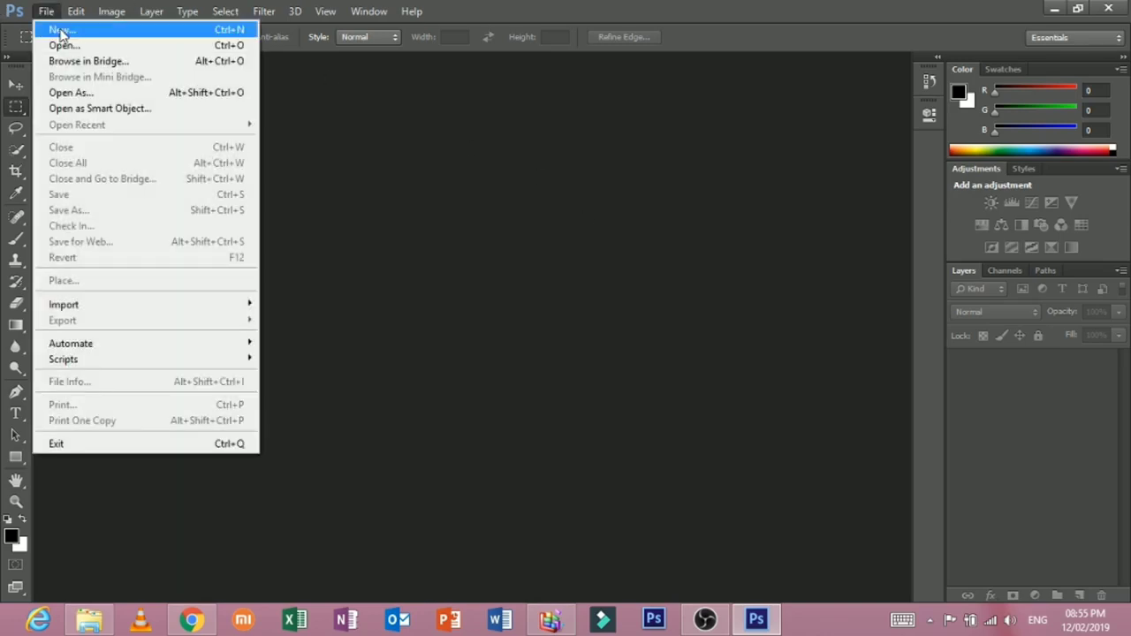
{"action": "left_click", "coordinate": [60, 32]}
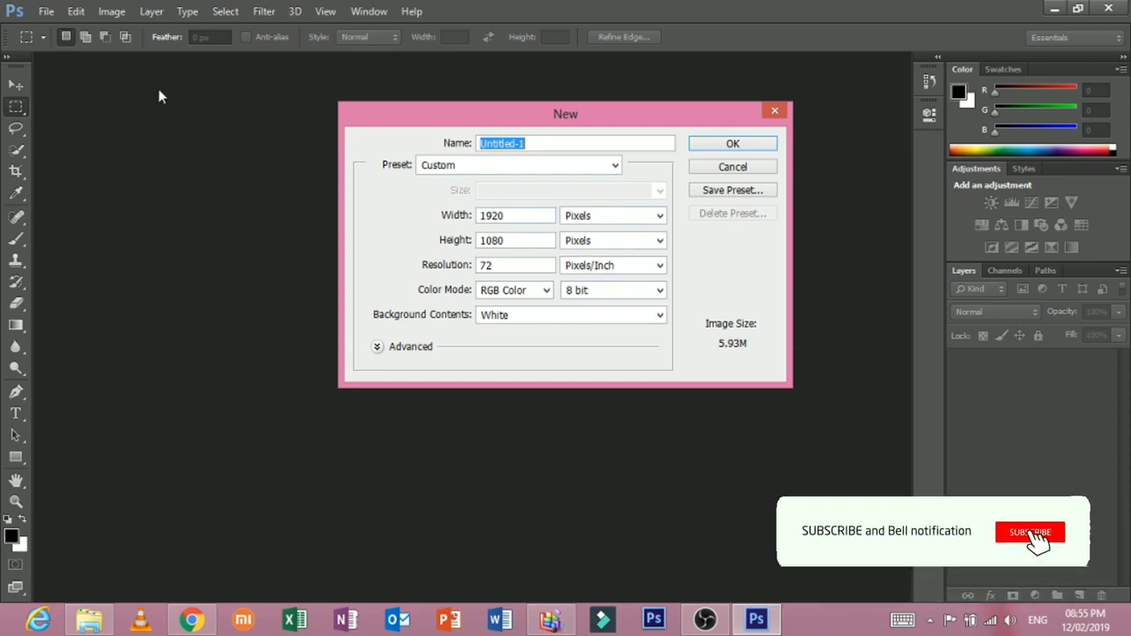
{"action": "left_click", "coordinate": [730, 145]}
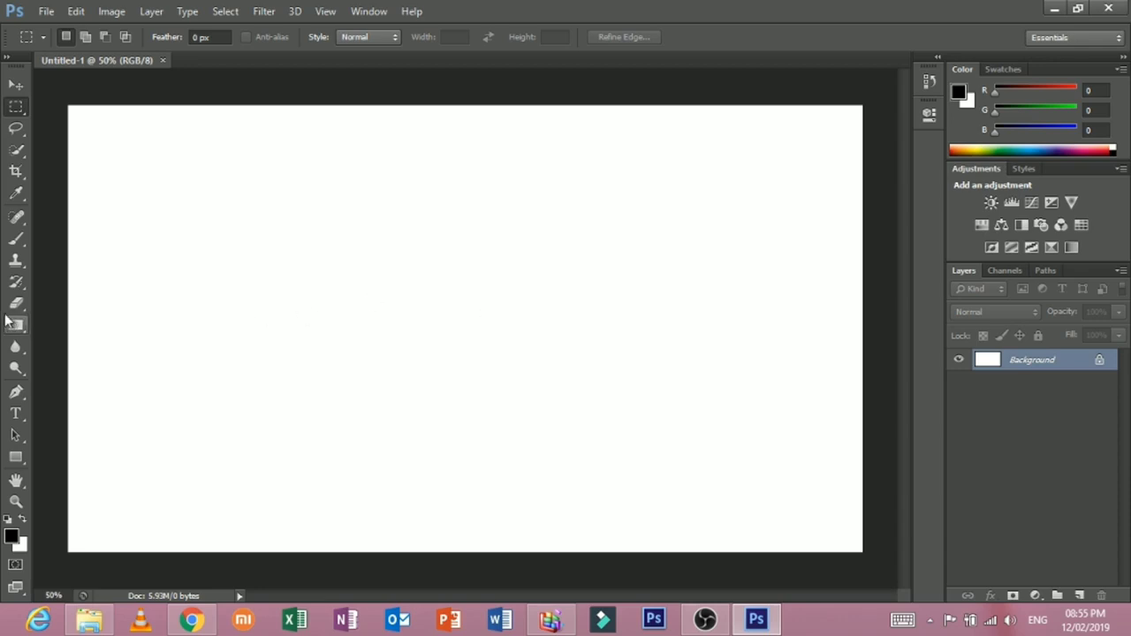
- Draw a paragraph text box across the upper canvas and widen it to the right
{"action": "left_click", "coordinate": [15, 413]}
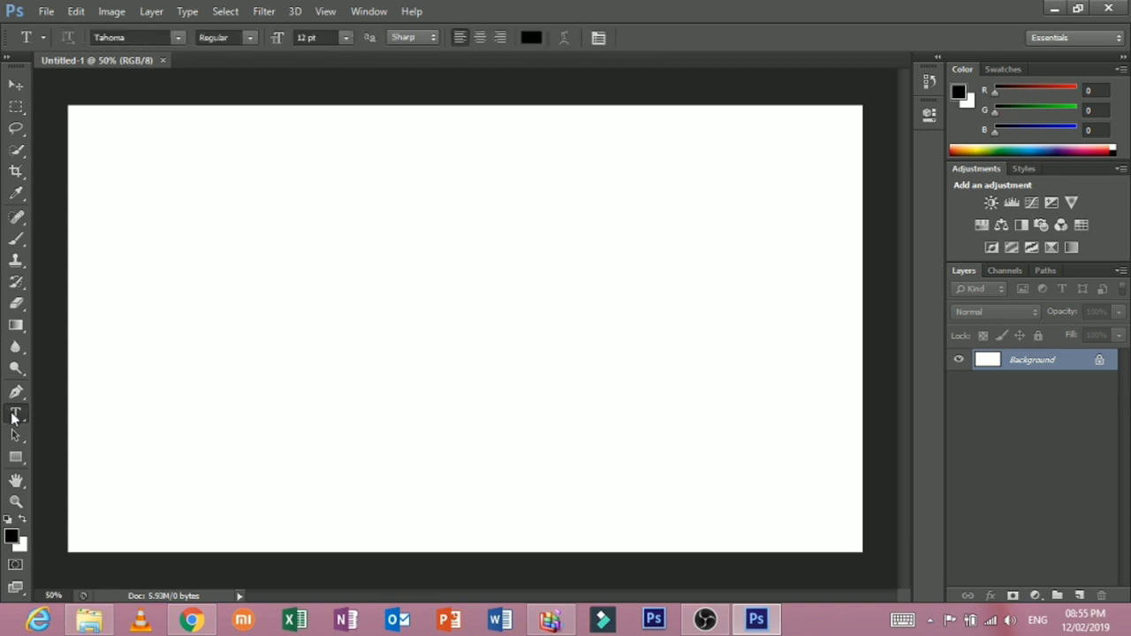
{"action": "mouse_move", "coordinate": [151, 203]}
{"action": "left_mouse_down"}
{"action": "mouse_move", "coordinate": [242, 324]}
{"action": "mouse_move", "coordinate": [571, 462]}
{"action": "left_mouse_up"}
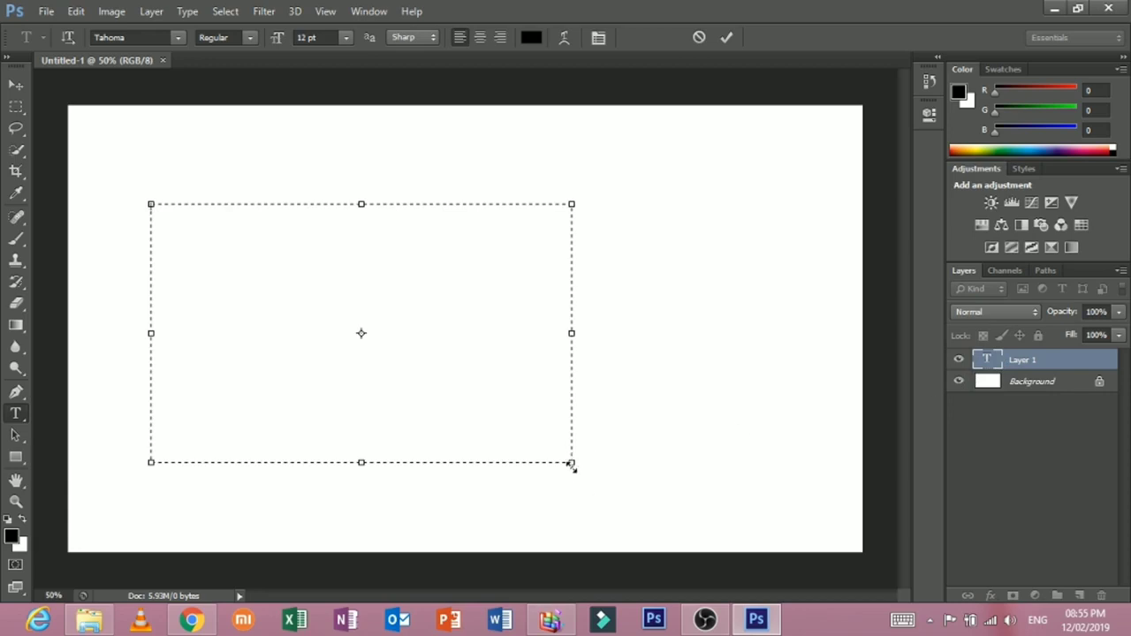
{"action": "left_click_drag", "start_coordinate": [571, 463], "coordinate": [781, 458]}
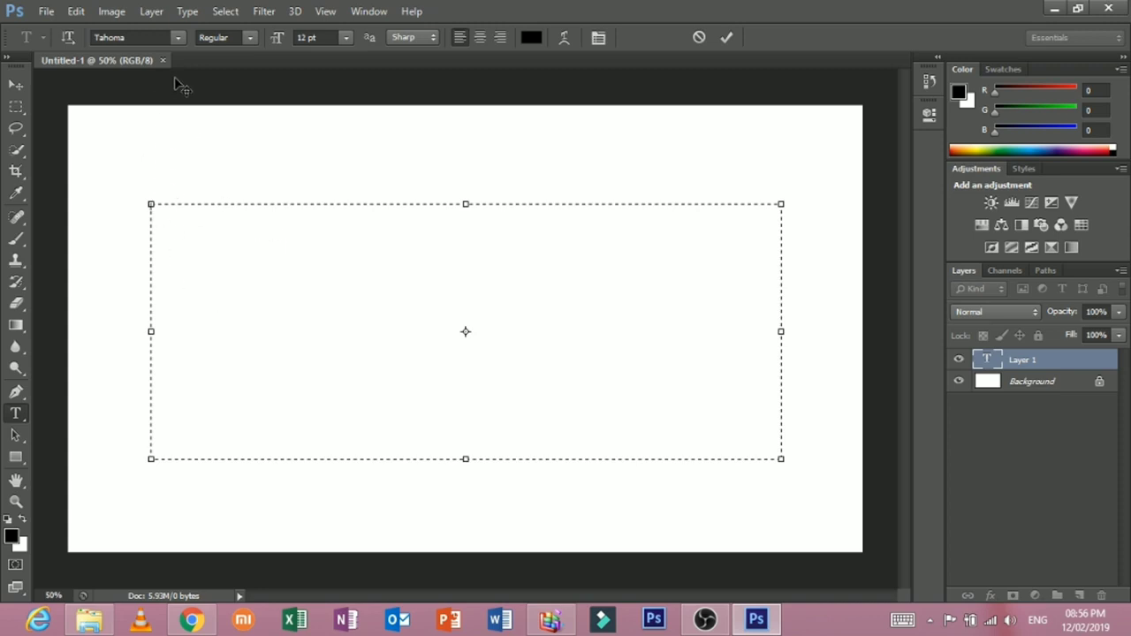
- Set the type size to 100 pt
{"action": "left_click", "coordinate": [345, 37]}
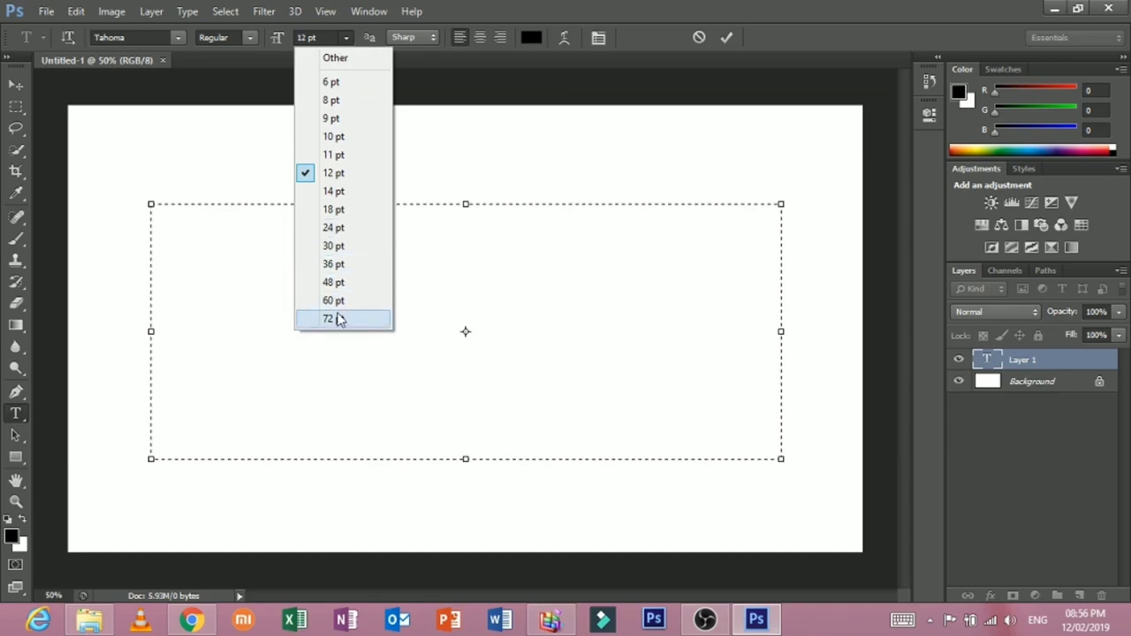
{"action": "left_click", "coordinate": [339, 319]}
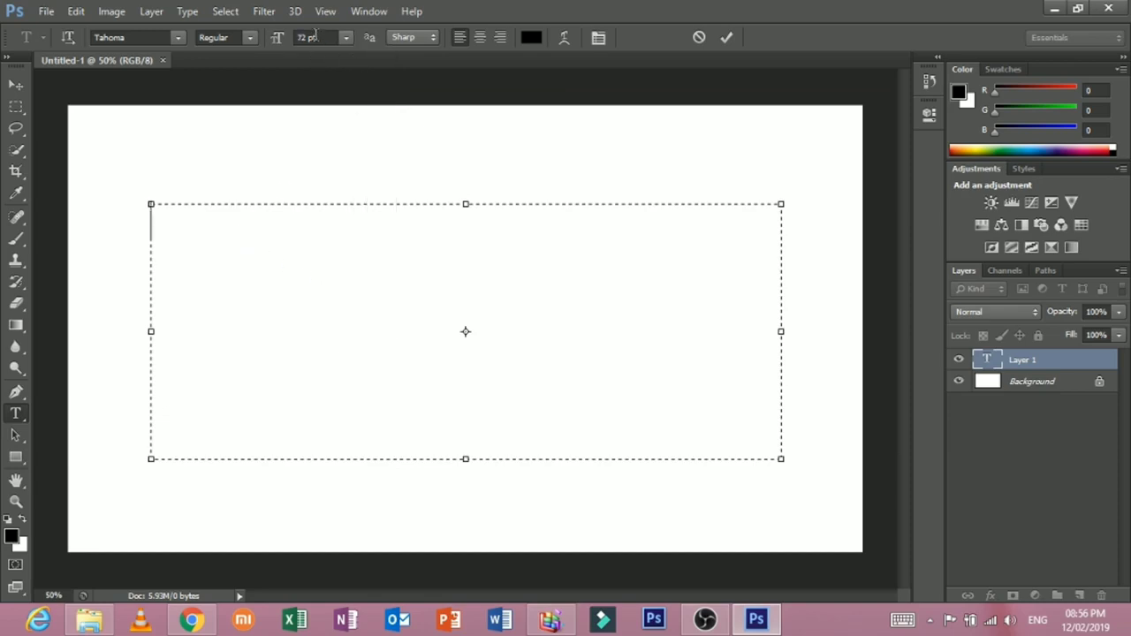
{"action": "left_click_drag", "start_coordinate": [316, 35], "coordinate": [267, 42]}
{"action": "type", "text": "1"}
{"action": "type", "text": "00"}
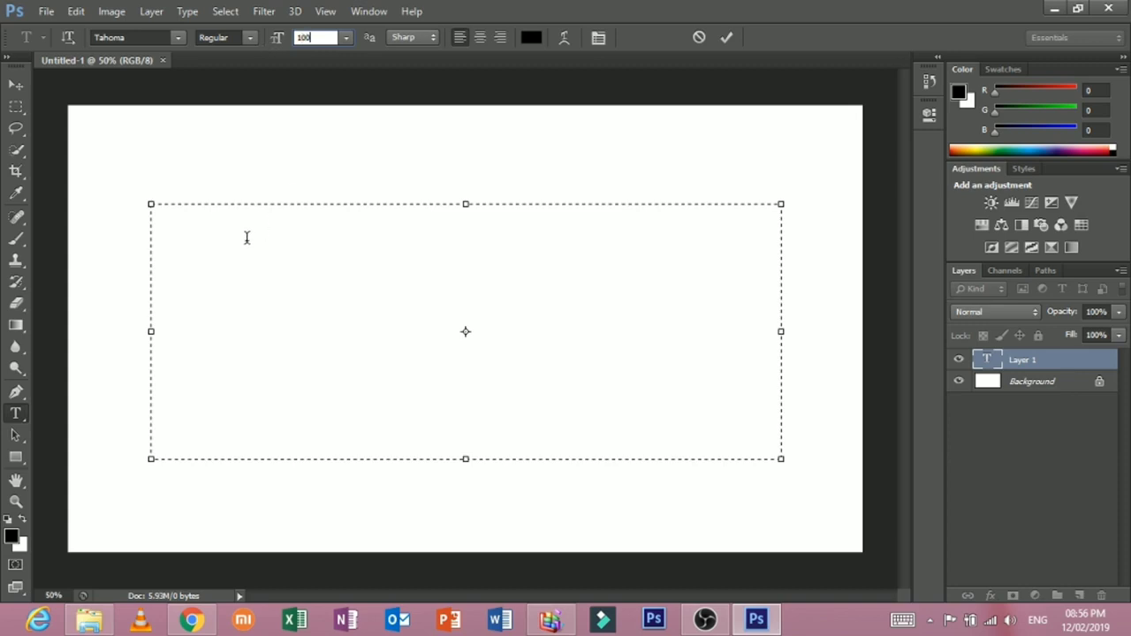
{"action": "key", "text": "Return"}
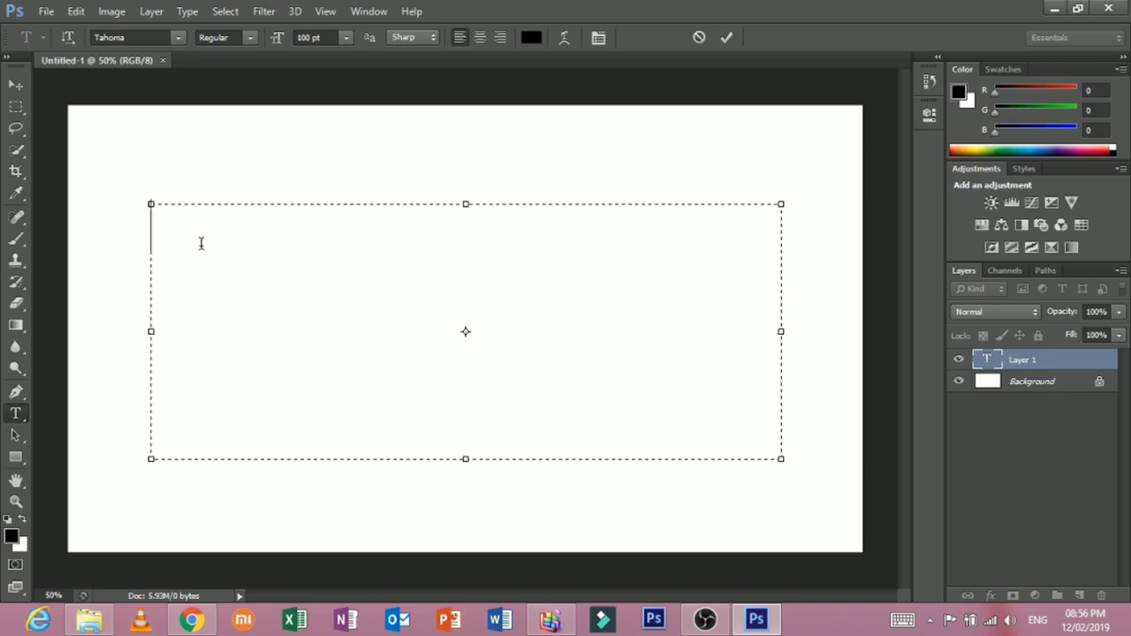
- Type 'Detech' and enlarge it to 500 pt
{"action": "type", "text": "D"}
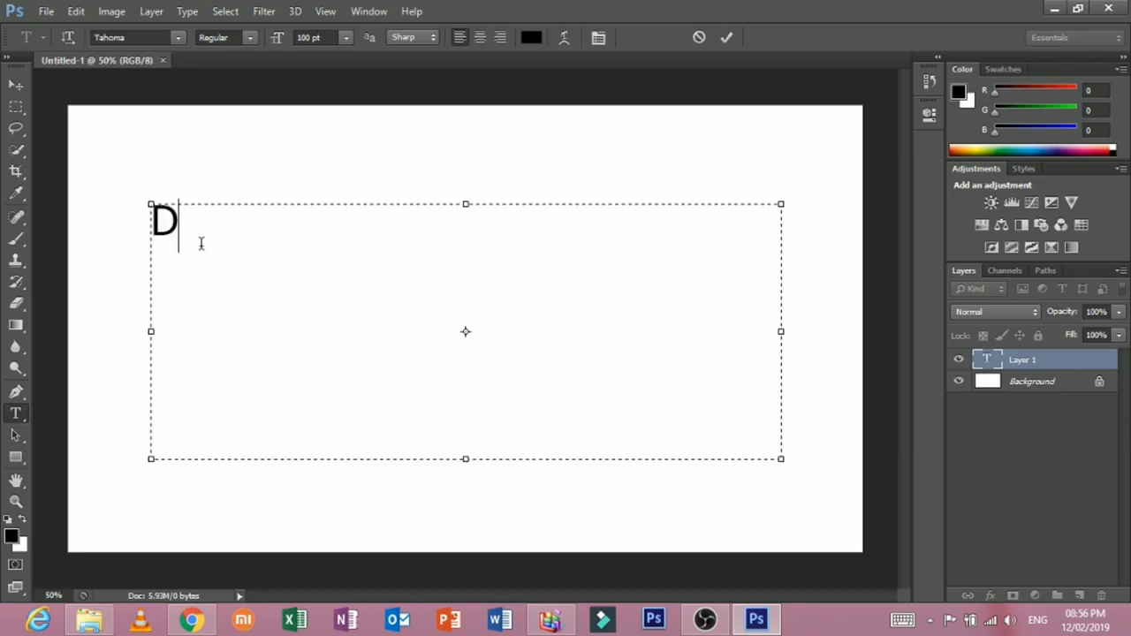
{"action": "type", "text": "etec"}
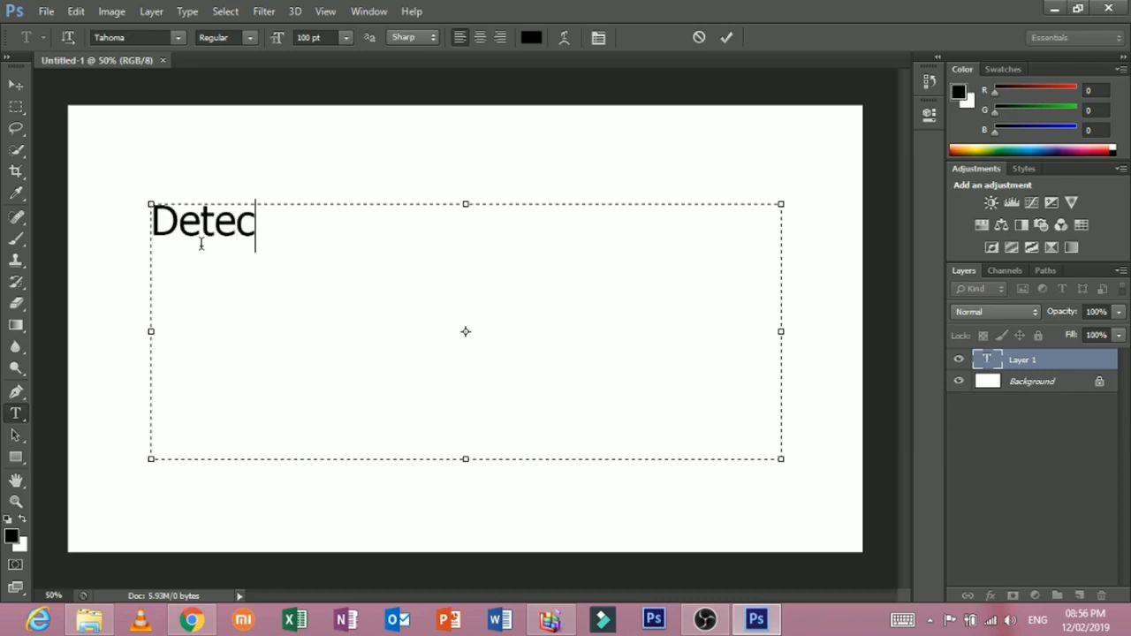
{"action": "type", "text": "h"}
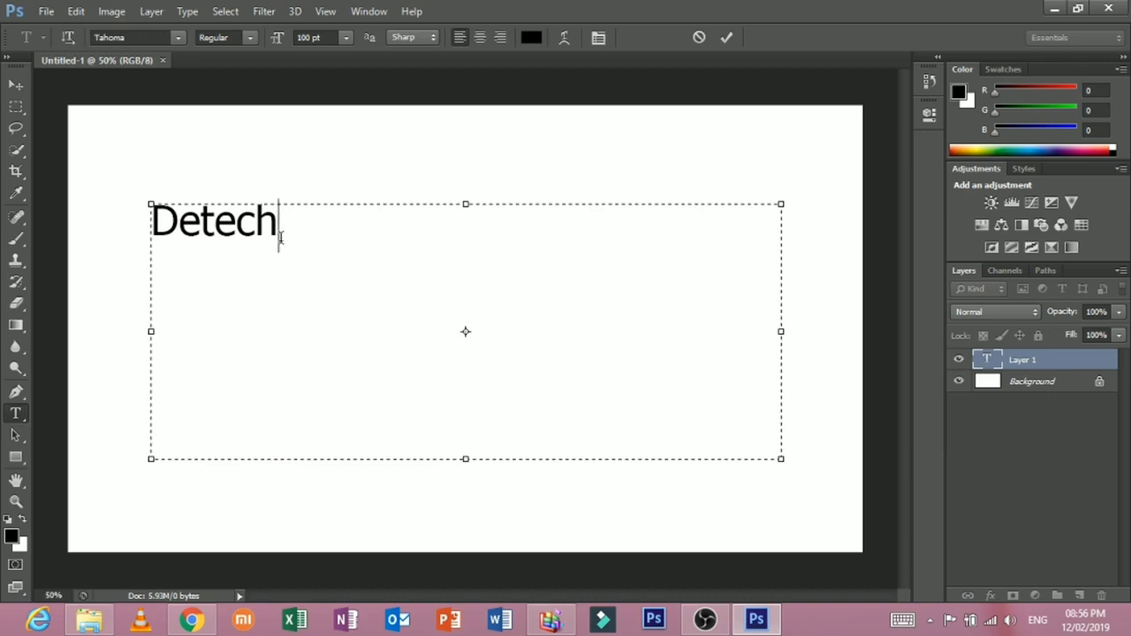
{"action": "left_click_drag", "start_coordinate": [281, 237], "coordinate": [10, 204]}
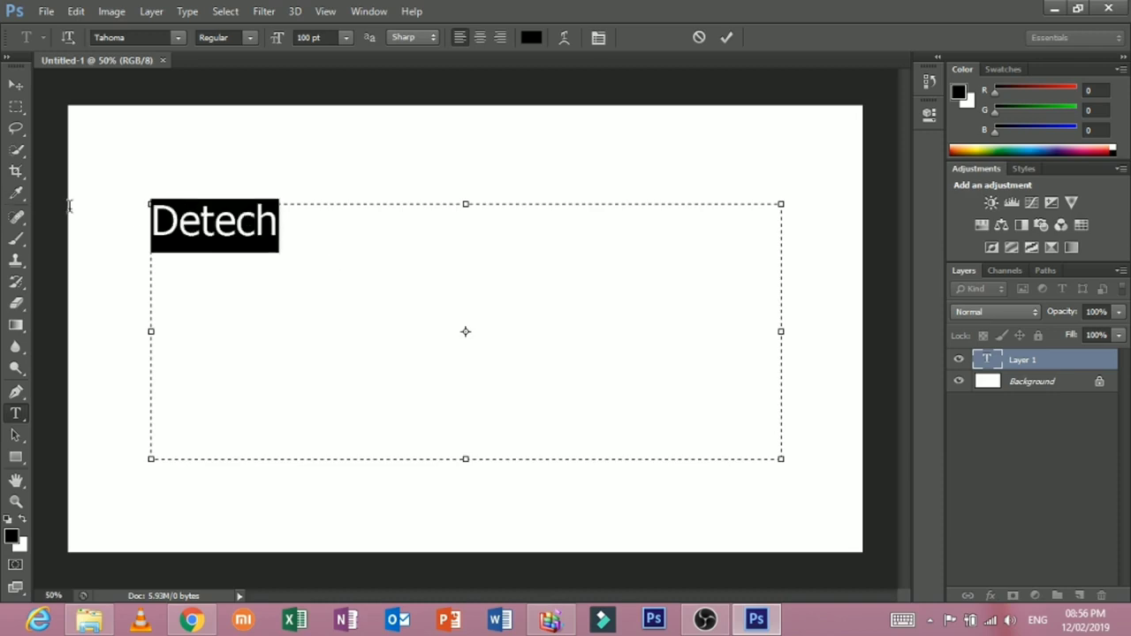
{"action": "left_click", "coordinate": [330, 37]}
{"action": "key", "text": "Up"}
{"action": "key", "text": "Up"}
{"action": "key", "text": "Up"}
{"action": "key", "text": "Up"}
{"action": "key", "text": "Up"}
{"action": "key", "text": "Up"}
{"action": "key", "text": "Up"}
{"action": "key", "text": "Up"}
{"action": "key", "text": "Up"}
{"action": "key", "text": "Up"}
{"action": "key", "text": "Up"}
{"action": "key", "text": "Up"}
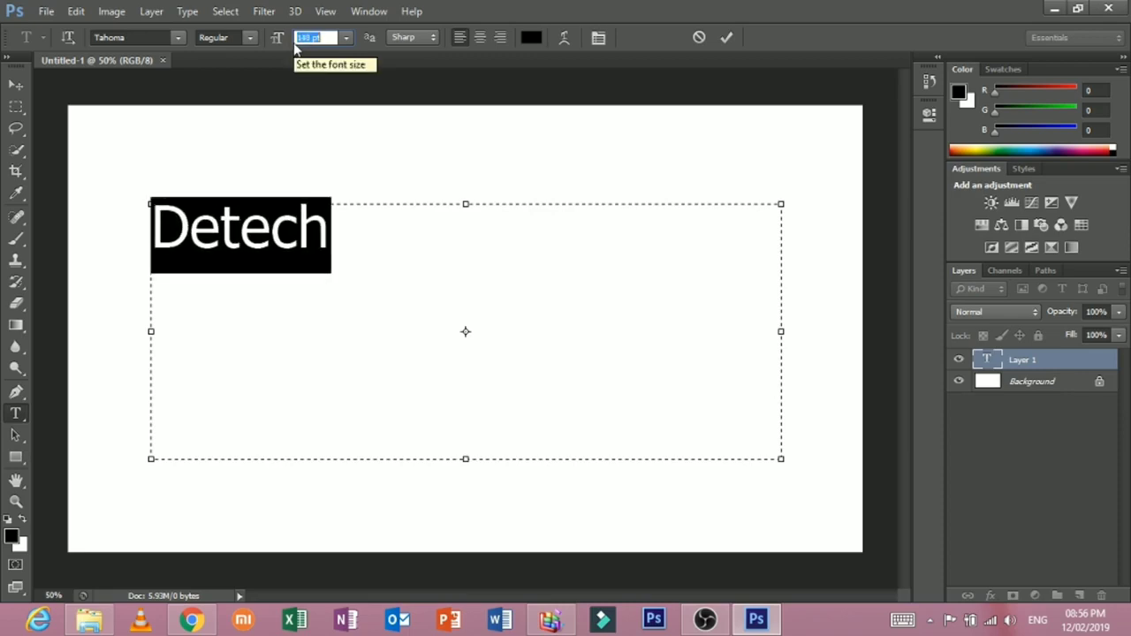
{"action": "key", "text": "Up"}
{"action": "key", "text": "Up"}
{"action": "key", "text": "Up"}
{"action": "key", "text": "Up"}
{"action": "key", "text": "Up"}
{"action": "key", "text": "Up"}
{"action": "key", "text": "Up"}
{"action": "key", "text": "Up"}
{"action": "key", "text": "Up"}
{"action": "key", "text": "Up"}
{"action": "key", "text": "Up"}
{"action": "key", "text": "Up"}
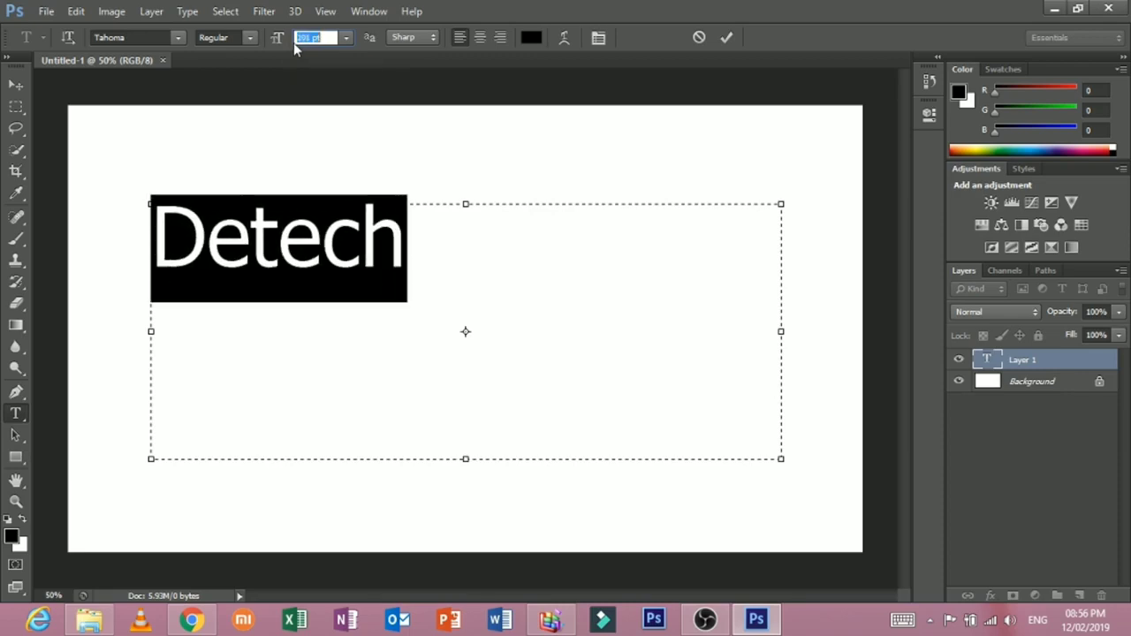
{"action": "key", "text": "Up"}
{"action": "key", "text": "Up"}
{"action": "key", "text": "Up"}
{"action": "key", "text": "Up"}
{"action": "key", "text": "Up"}
{"action": "key", "text": "Up"}
{"action": "key", "text": "Up"}
{"action": "key", "text": "Up"}
{"action": "key", "text": "Up"}
{"action": "key", "text": "Up"}
{"action": "key", "text": "Up"}
{"action": "key", "text": "Up"}
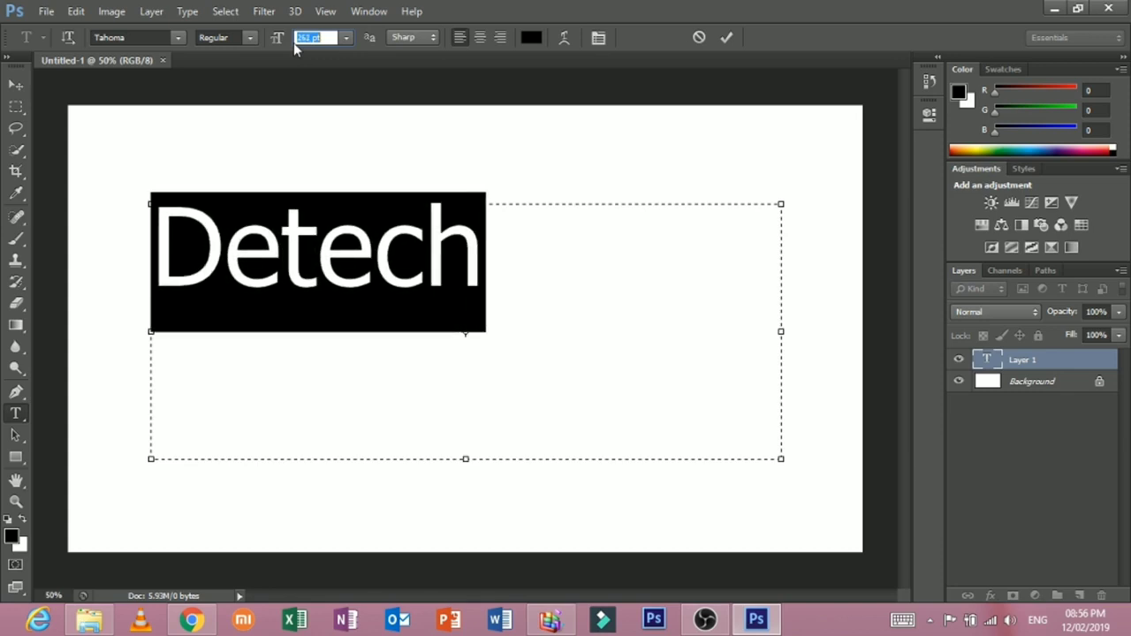
{"action": "key", "text": "Up"}
{"action": "key", "text": "Up"}
{"action": "key", "text": "Up"}
{"action": "left_click", "coordinate": [324, 38]}
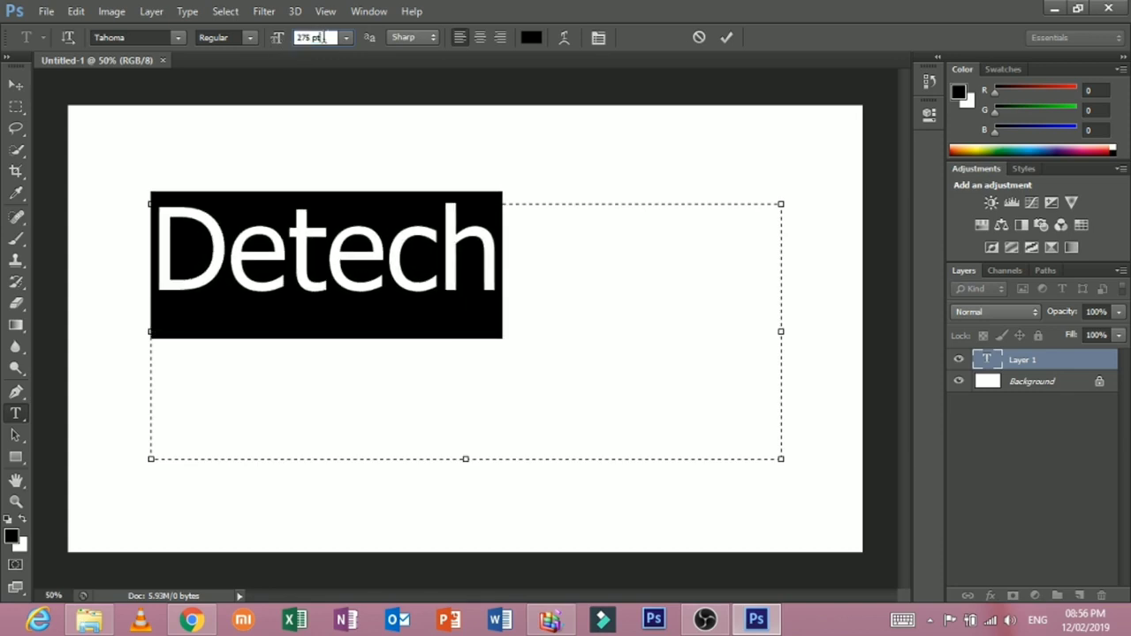
{"action": "type", "text": "500"}
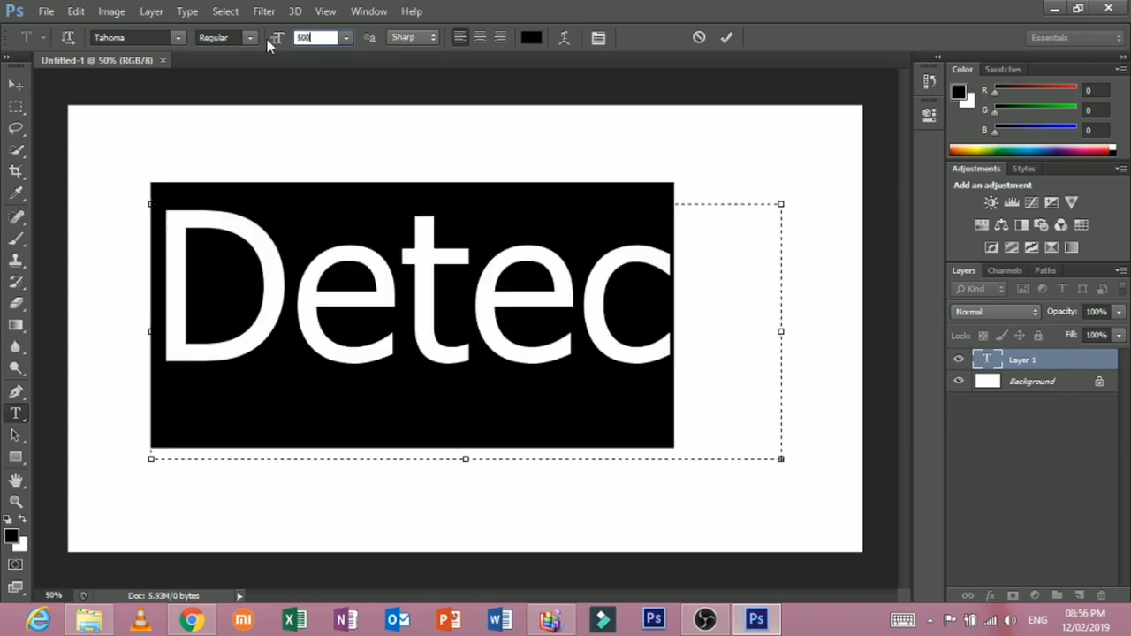
{"action": "left_click", "coordinate": [356, 344]}
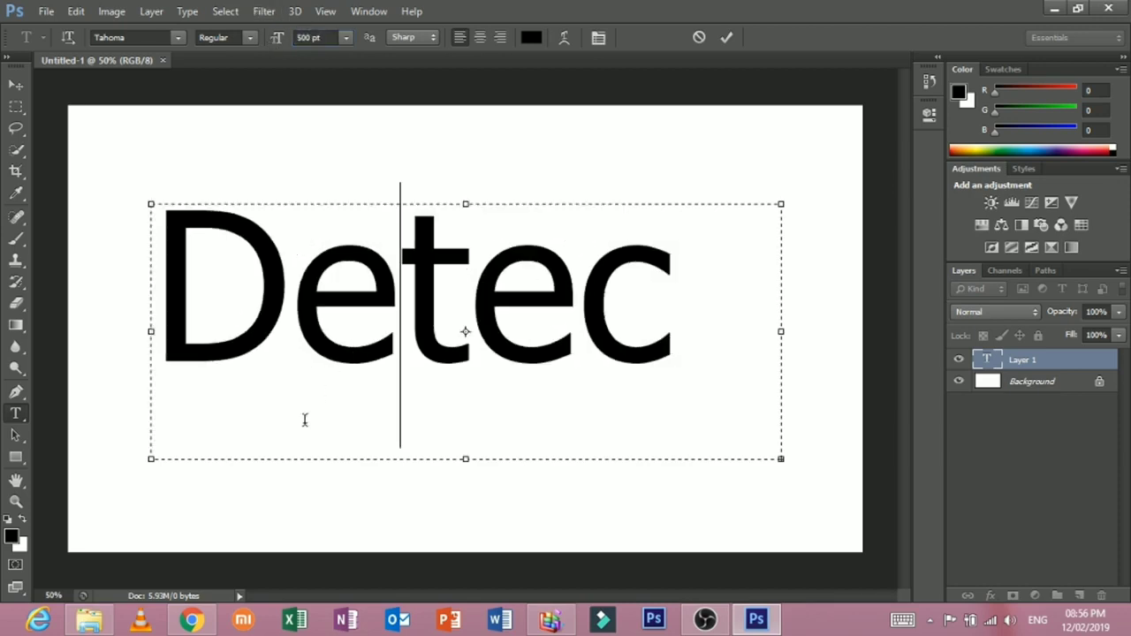
- Stretch the text box outward so Detech fits, then reselect the text
{"action": "left_click_drag", "start_coordinate": [151, 459], "coordinate": [69, 454]}
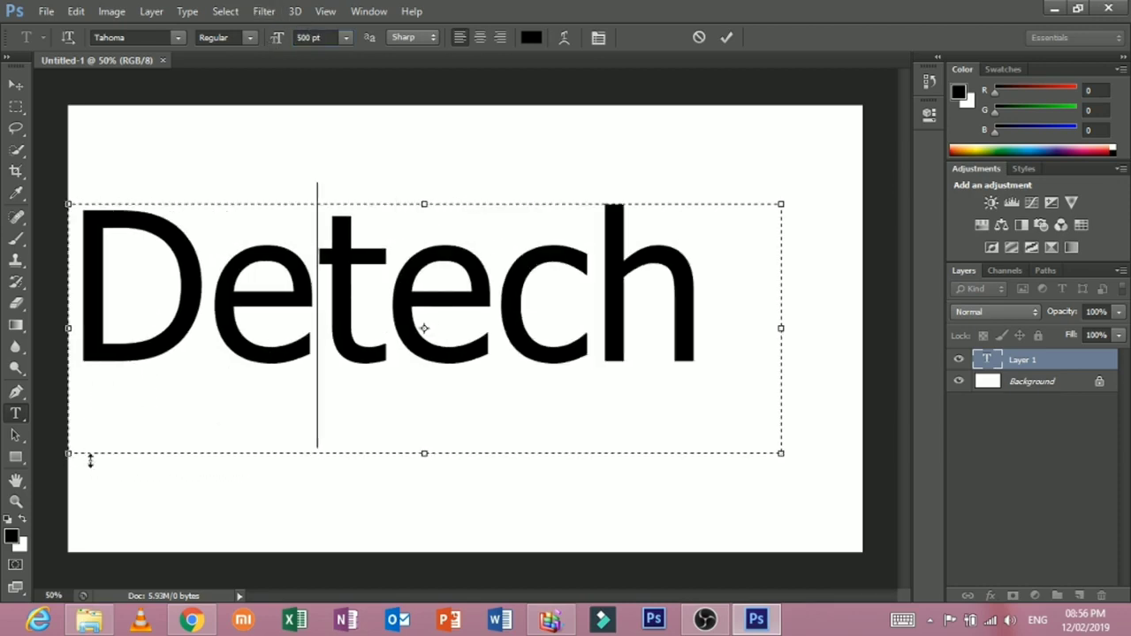
{"action": "left_click_drag", "start_coordinate": [781, 454], "coordinate": [863, 465]}
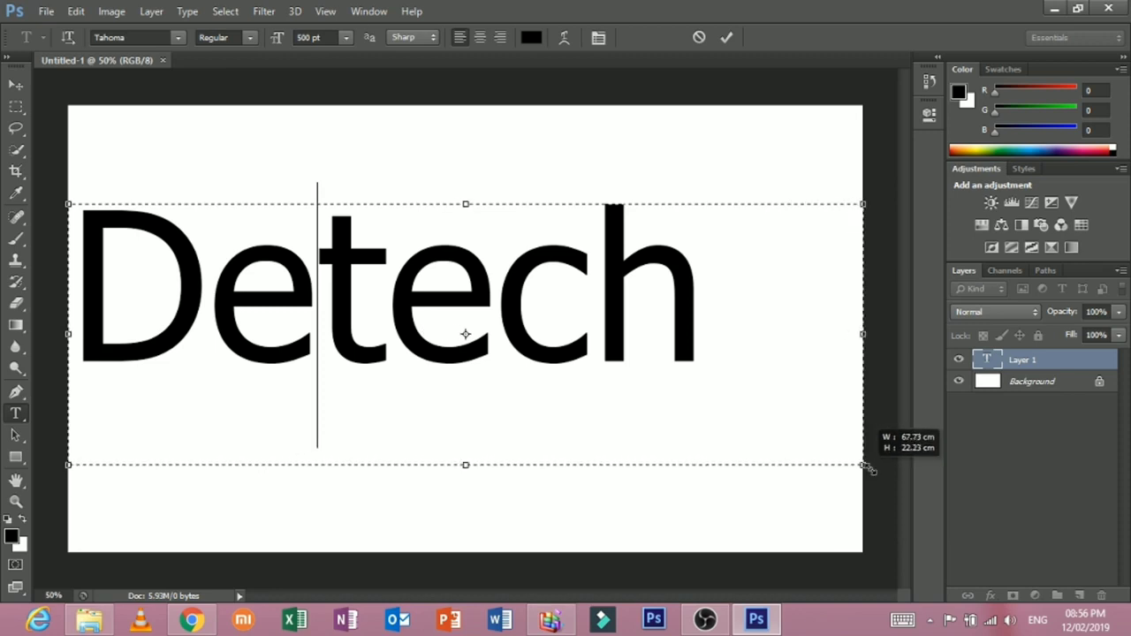
{"action": "left_click_drag", "start_coordinate": [706, 354], "coordinate": [197, 105]}
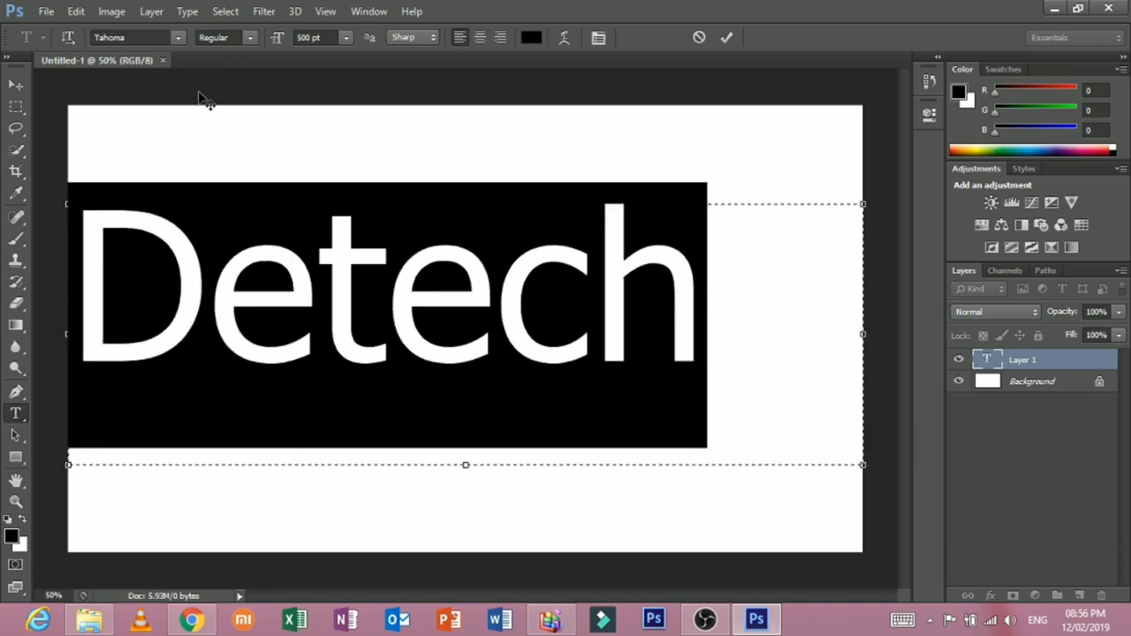
- Make Detech Tahoma Bold and center-align it after trying left and right alignment
{"action": "left_click", "coordinate": [250, 37]}
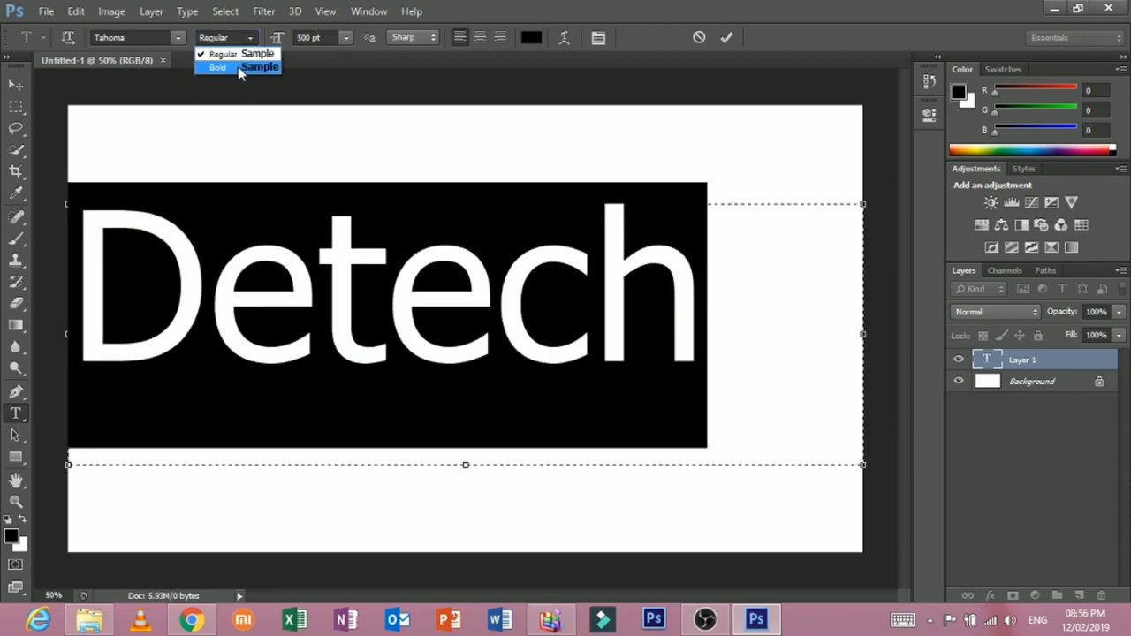
{"action": "left_click", "coordinate": [237, 67]}
{"action": "left_click_drag", "start_coordinate": [828, 317], "coordinate": [135, 237]}
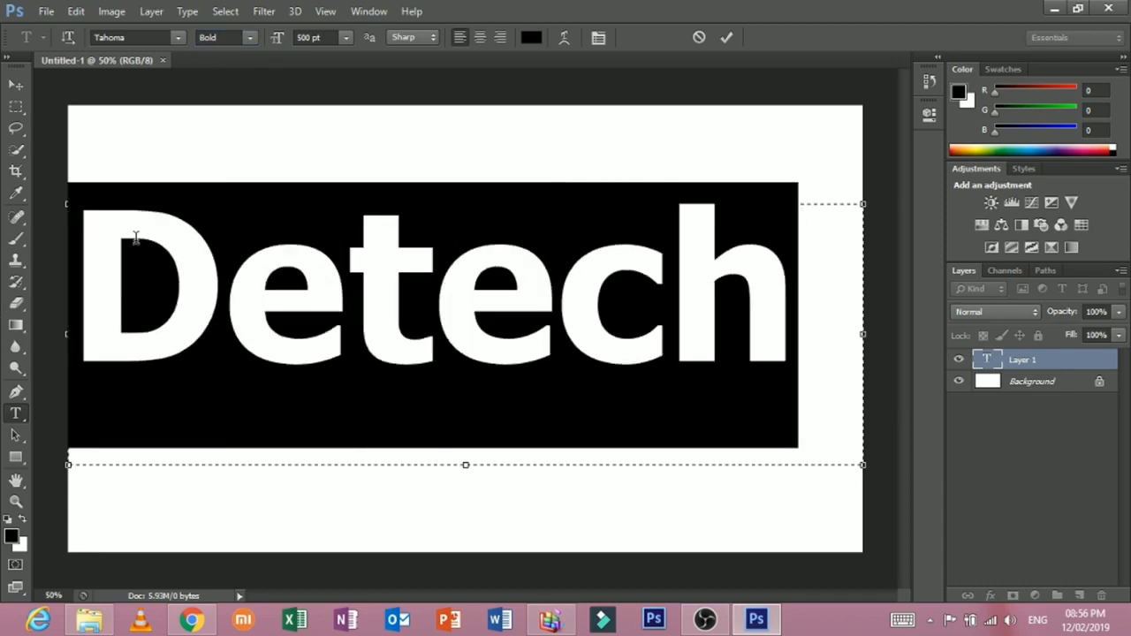
{"action": "left_click", "coordinate": [485, 38]}
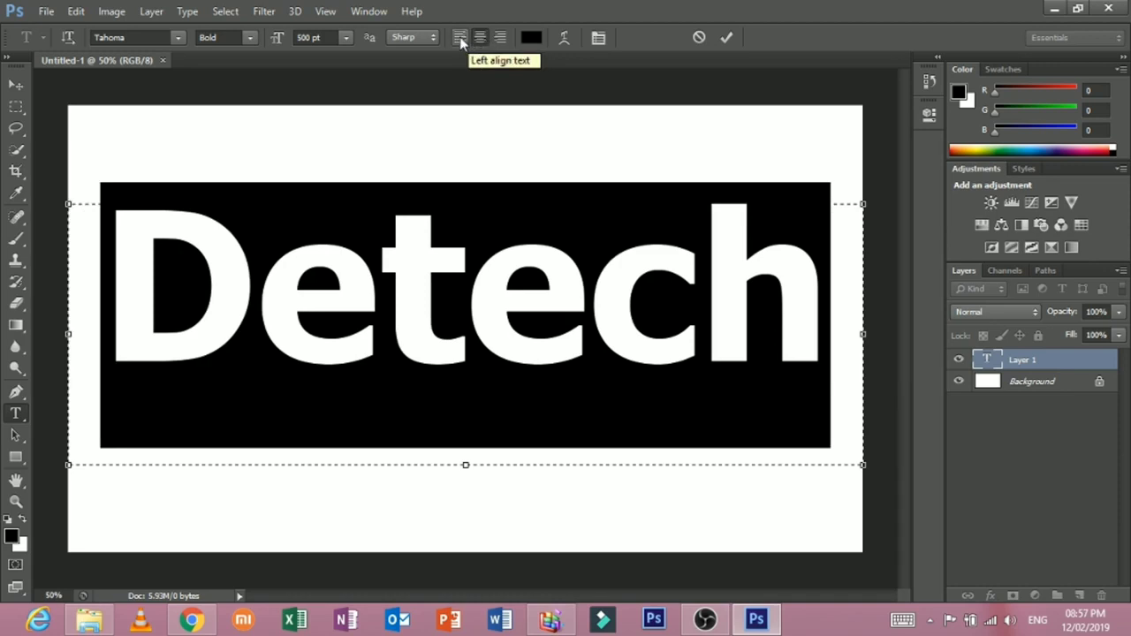
{"action": "left_click", "coordinate": [460, 38]}
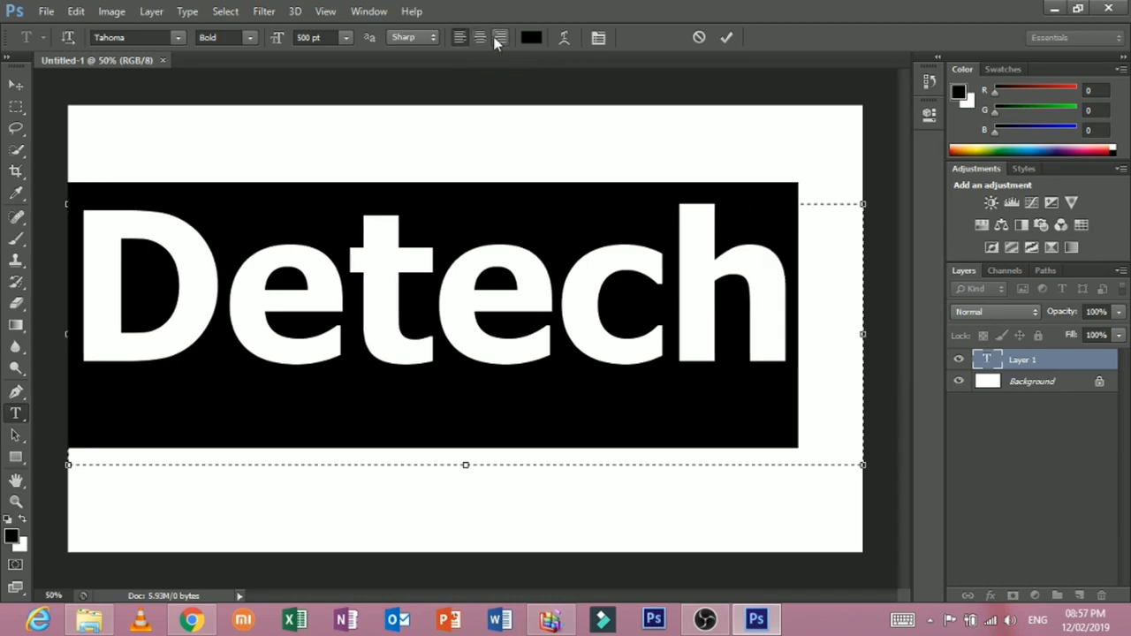
{"action": "left_click", "coordinate": [499, 38]}
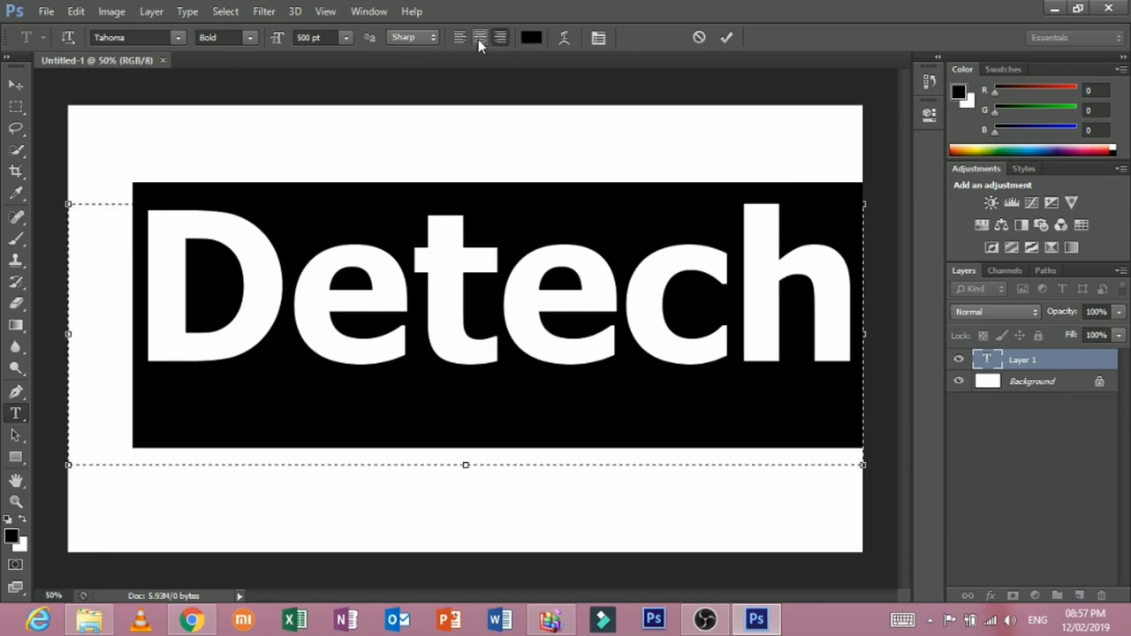
{"action": "left_click", "coordinate": [479, 38]}
- Reselect Detech and set its size to 400 pt
{"action": "left_click", "coordinate": [557, 303]}
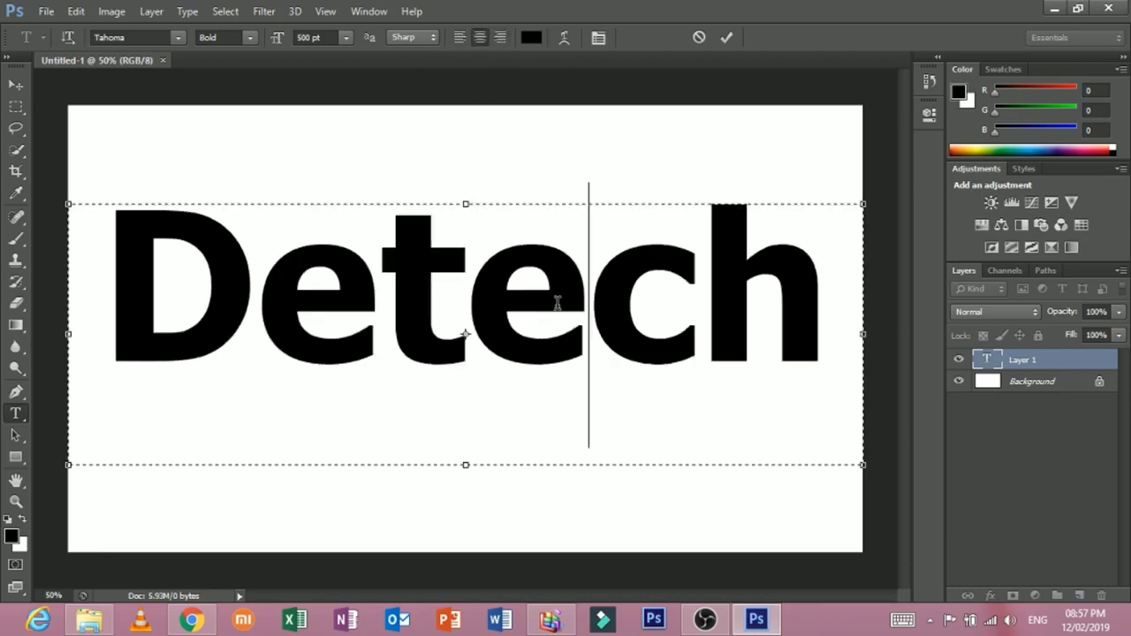
{"action": "left_click_drag", "start_coordinate": [827, 325], "coordinate": [123, 228]}
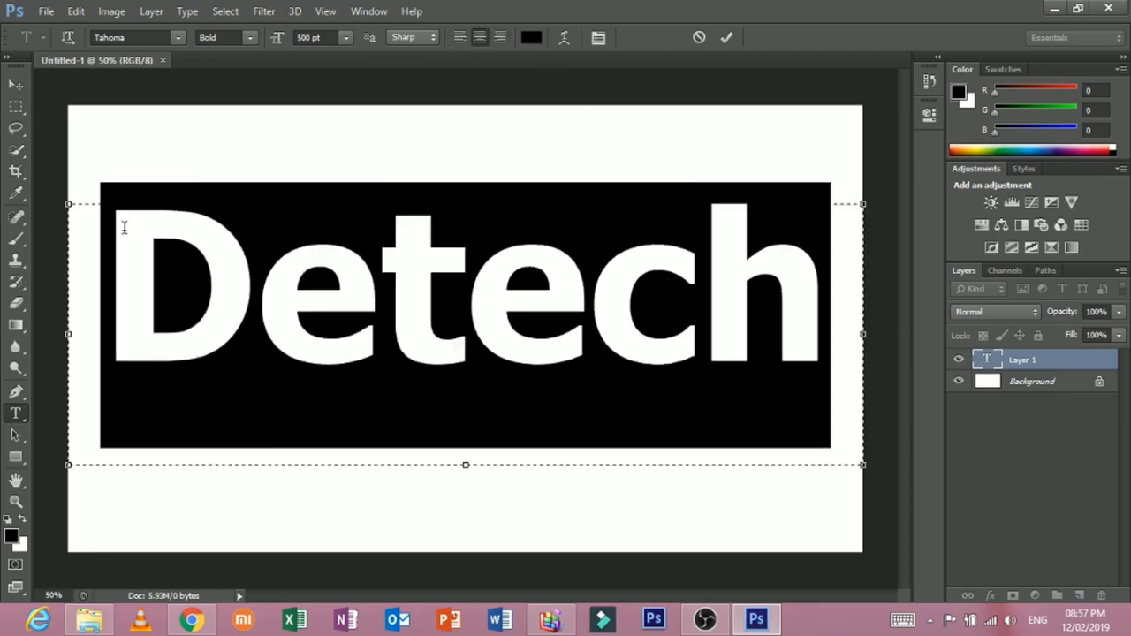
{"action": "left_click", "coordinate": [503, 273]}
{"action": "left_click_drag", "start_coordinate": [790, 330], "coordinate": [296, 73]}
{"action": "double_click", "coordinate": [311, 37]}
{"action": "type", "text": "400"}
{"action": "key", "text": "Return"}
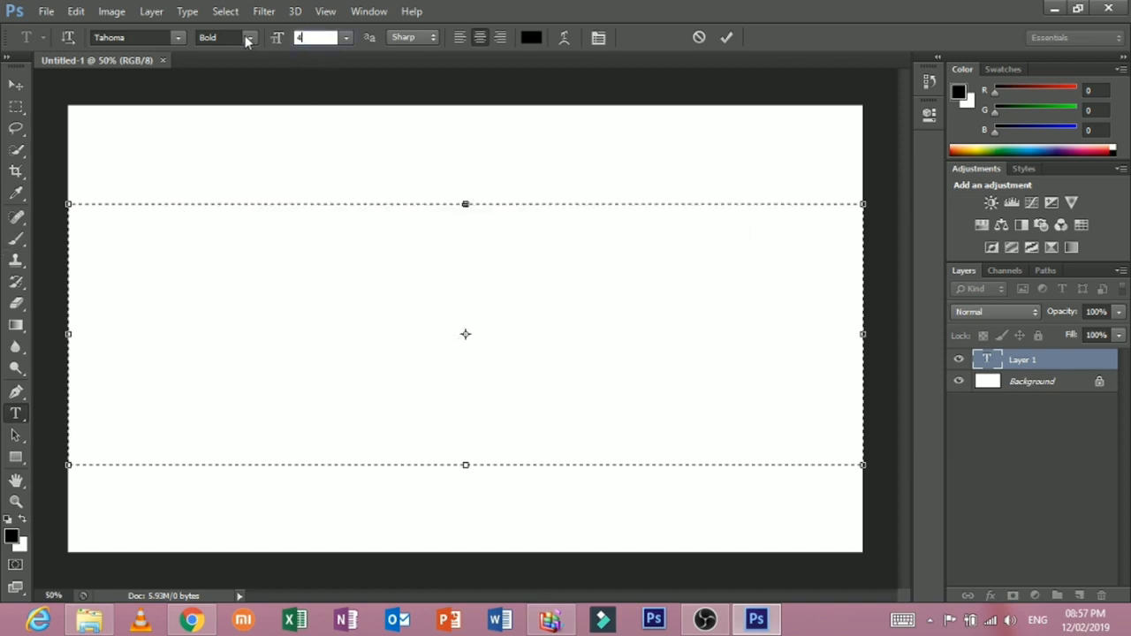
- Reselect the whole Detech text
{"action": "left_click", "coordinate": [649, 256]}
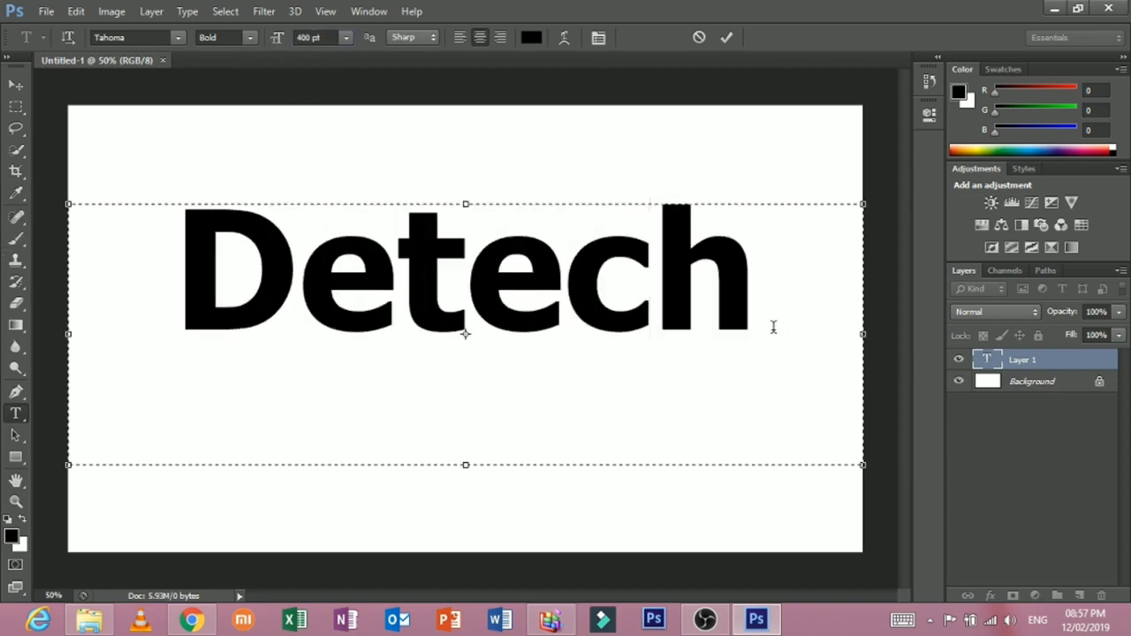
{"action": "left_click_drag", "start_coordinate": [773, 326], "coordinate": [27, 338]}
{"action": "left_click", "coordinate": [526, 277]}
{"action": "left_click_drag", "start_coordinate": [770, 278], "coordinate": [66, 260]}
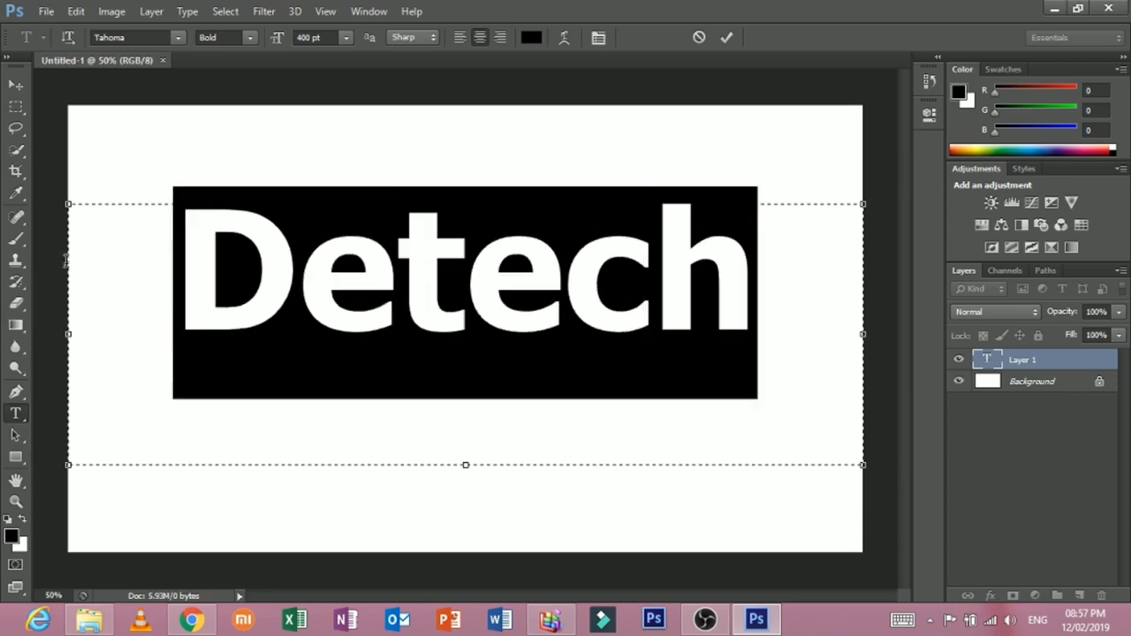
- Set the font to Vani, then scroll through font families until an error appears
{"action": "left_click", "coordinate": [179, 39]}
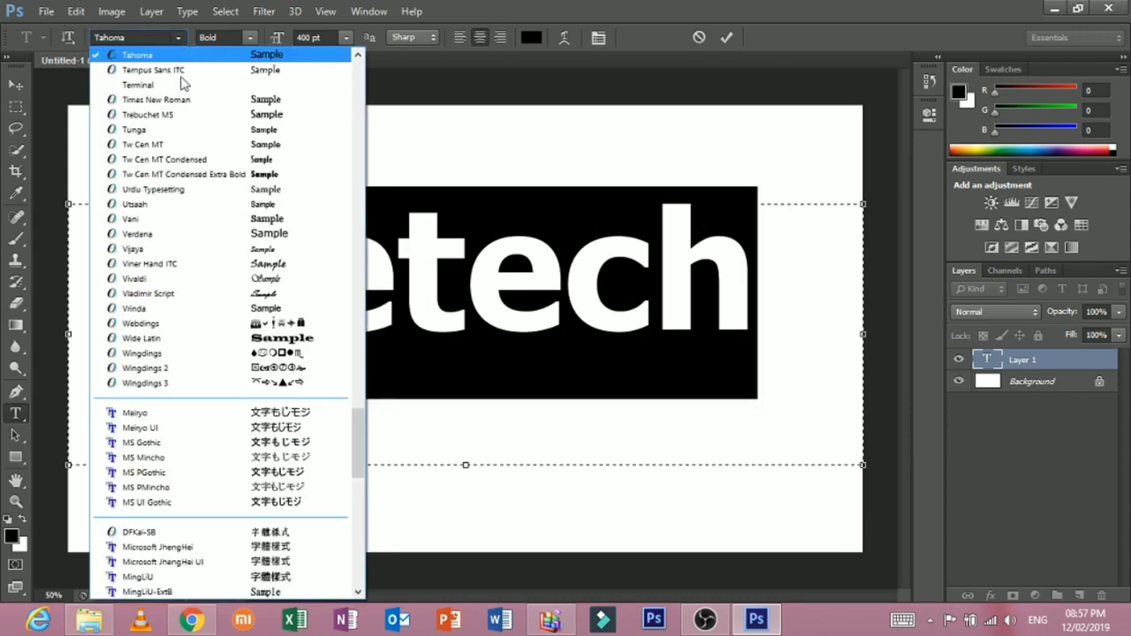
{"action": "left_click", "coordinate": [285, 219]}
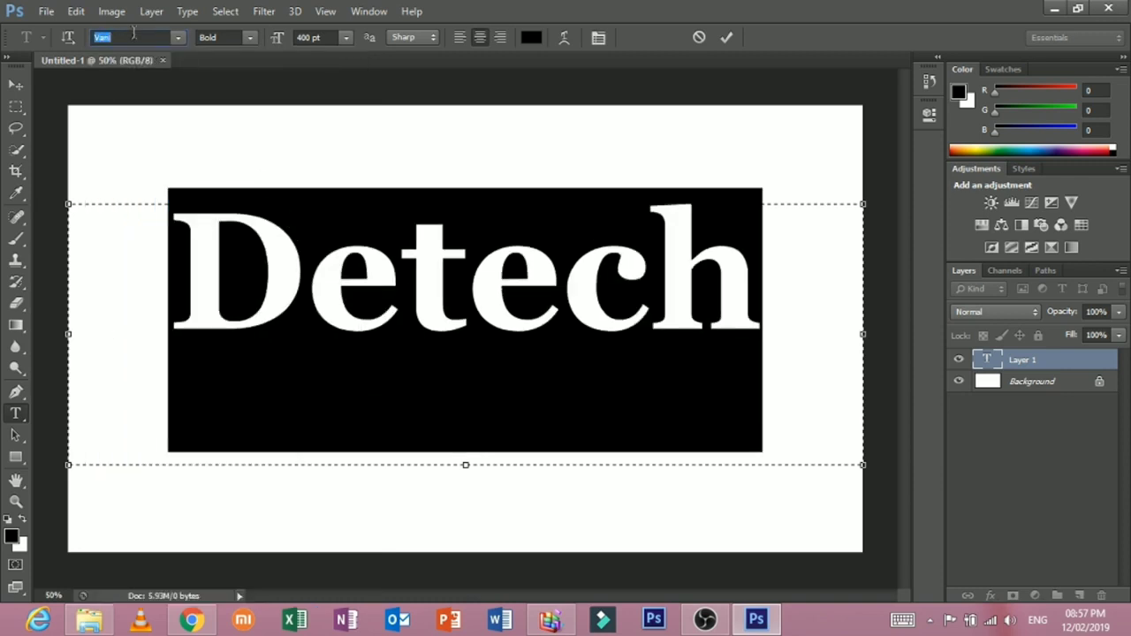
{"action": "scroll", "coordinate": [133, 37], "scroll_direction": "down", "scroll_amount": 1}
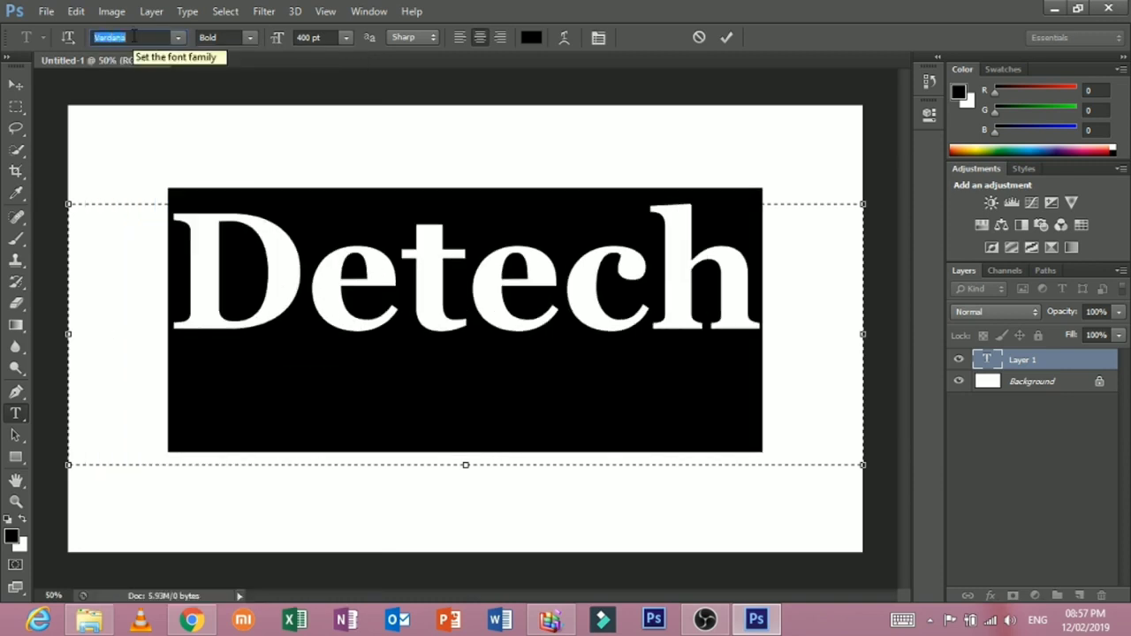
{"action": "scroll", "coordinate": [134, 37], "scroll_direction": "down", "scroll_amount": 1}
{"action": "scroll", "coordinate": [133, 36], "scroll_direction": "down", "scroll_amount": 1}
{"action": "scroll", "coordinate": [133, 36], "scroll_direction": "down", "scroll_amount": 1}
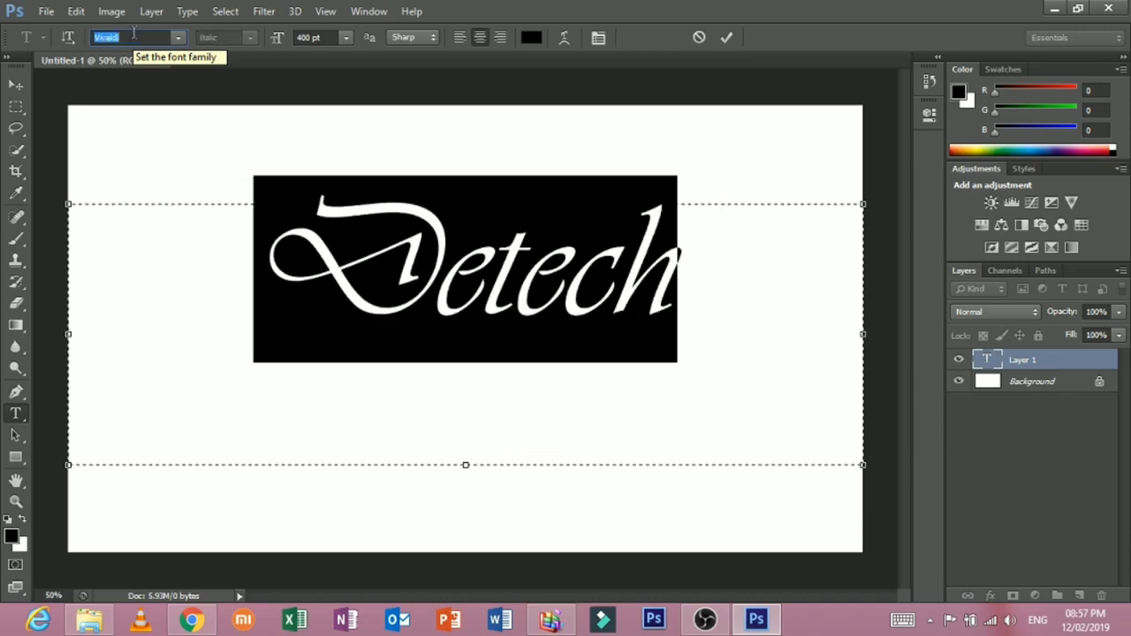
{"action": "scroll", "coordinate": [133, 34], "scroll_direction": "down", "scroll_amount": 1}
{"action": "scroll", "coordinate": [134, 33], "scroll_direction": "down", "scroll_amount": 1}
{"action": "scroll", "coordinate": [133, 34], "scroll_direction": "down", "scroll_amount": 1}
{"action": "scroll", "coordinate": [133, 35], "scroll_direction": "down", "scroll_amount": 2}
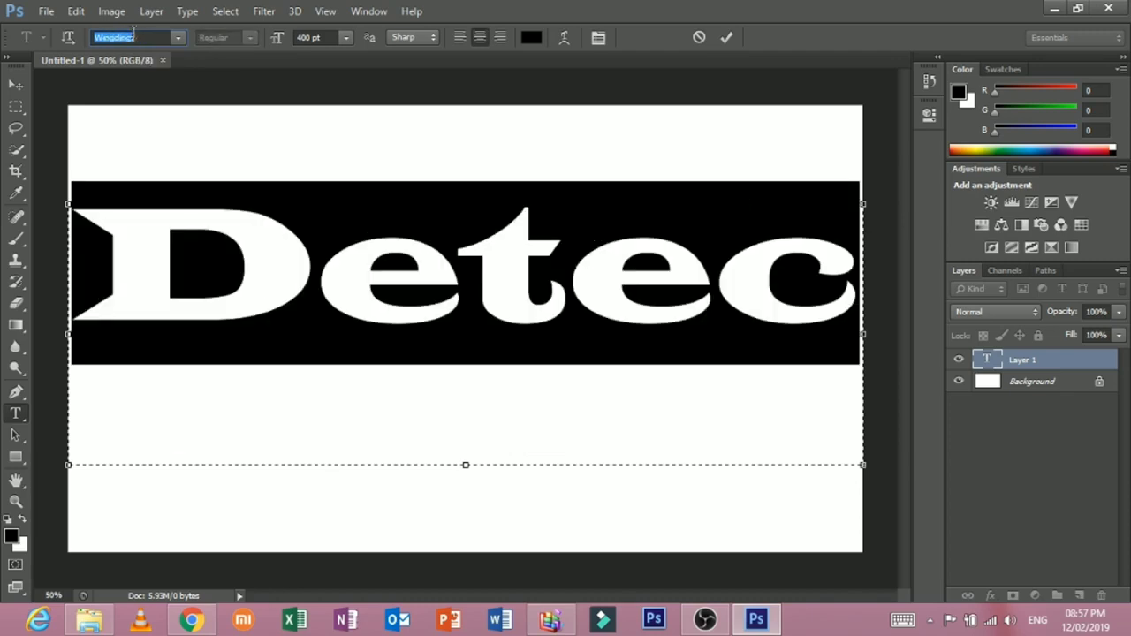
{"action": "scroll", "coordinate": [133, 34], "scroll_direction": "down", "scroll_amount": 1}
{"action": "scroll", "coordinate": [133, 34], "scroll_direction": "down", "scroll_amount": 1}
{"action": "scroll", "coordinate": [133, 34], "scroll_direction": "down", "scroll_amount": 1}
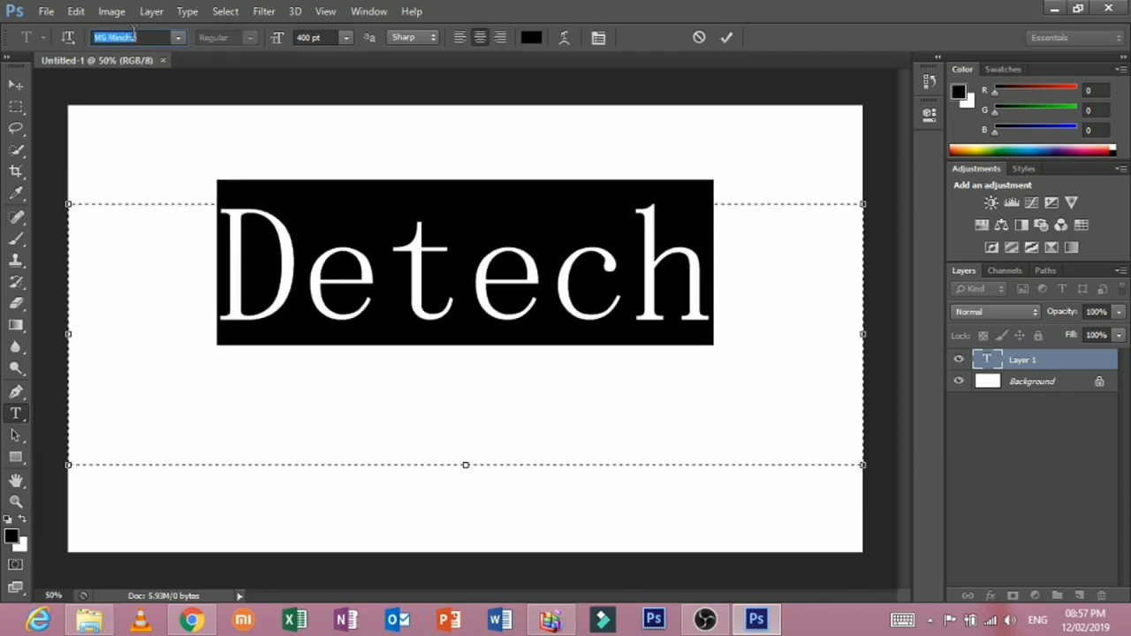
{"action": "scroll", "coordinate": [133, 33], "scroll_direction": "down", "scroll_amount": 1}
{"action": "scroll", "coordinate": [133, 34], "scroll_direction": "down", "scroll_amount": 1}
{"action": "scroll", "coordinate": [133, 34], "scroll_direction": "down", "scroll_amount": 1}
{"action": "scroll", "coordinate": [134, 36], "scroll_direction": "down", "scroll_amount": 1}
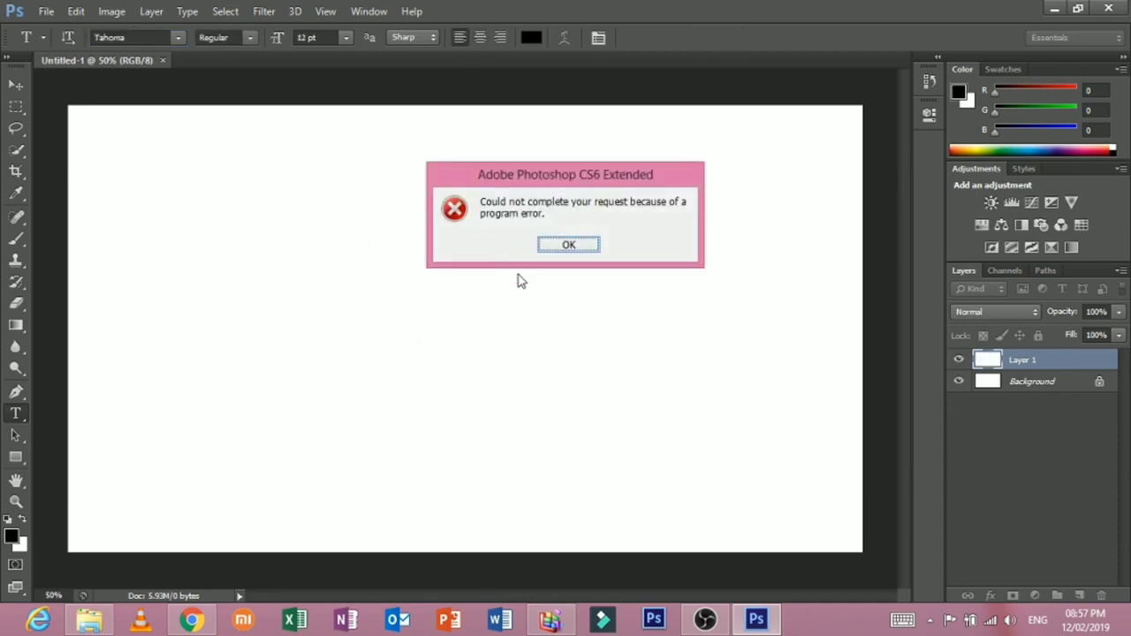
- Dismiss the error, open History, and type Detech at 72 pt in a new text box
{"action": "left_click", "coordinate": [561, 247]}
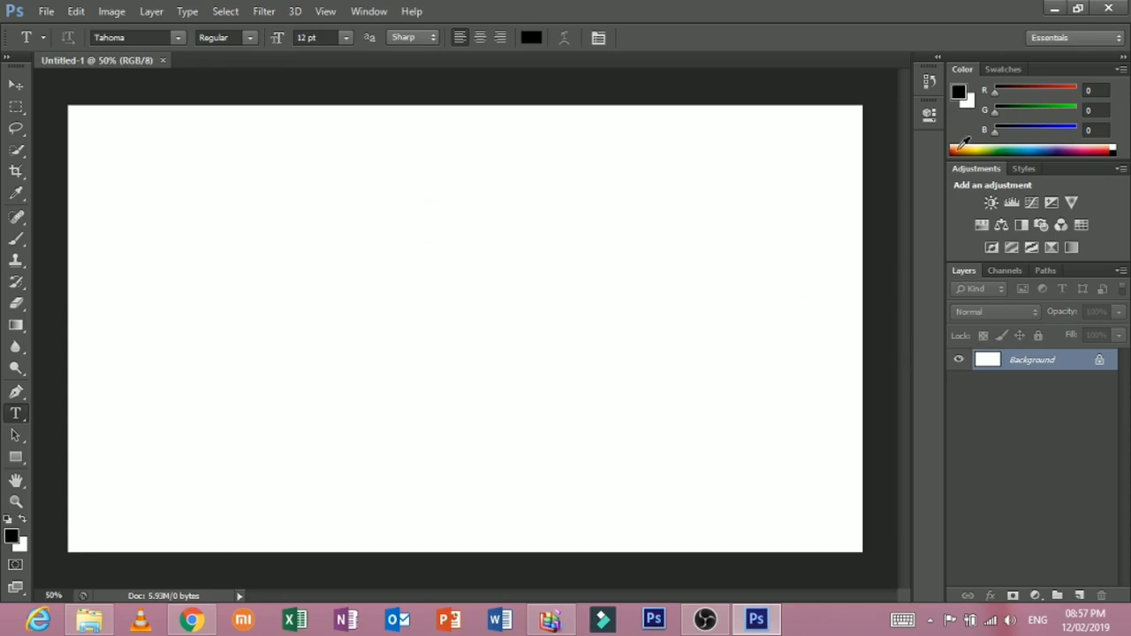
{"action": "left_click", "coordinate": [928, 81]}
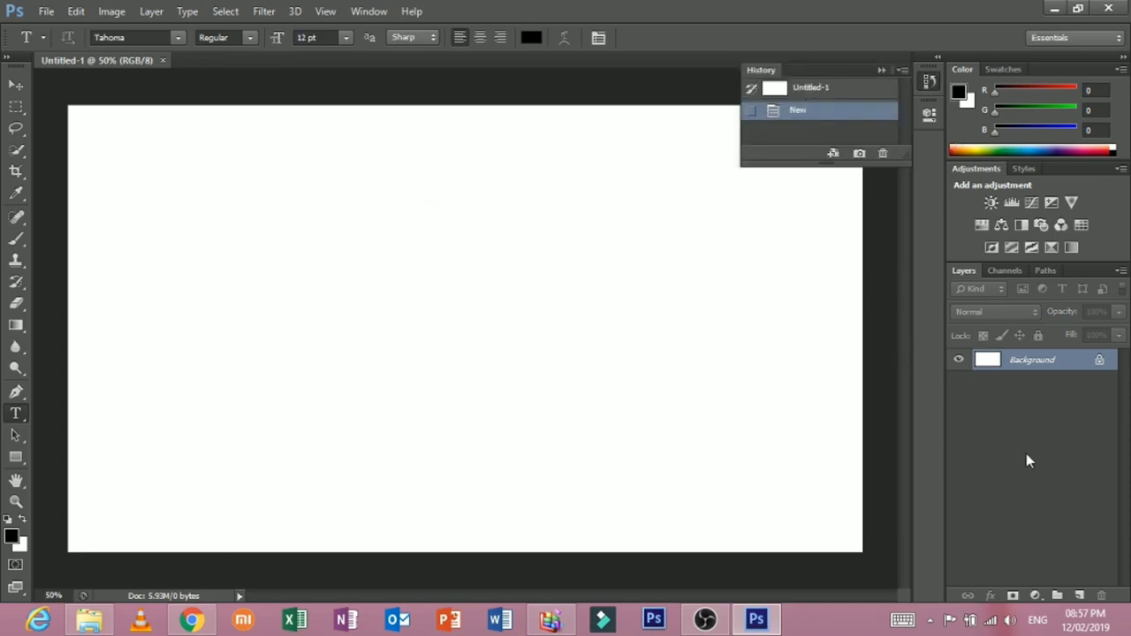
{"action": "left_click_drag", "start_coordinate": [203, 286], "coordinate": [788, 455]}
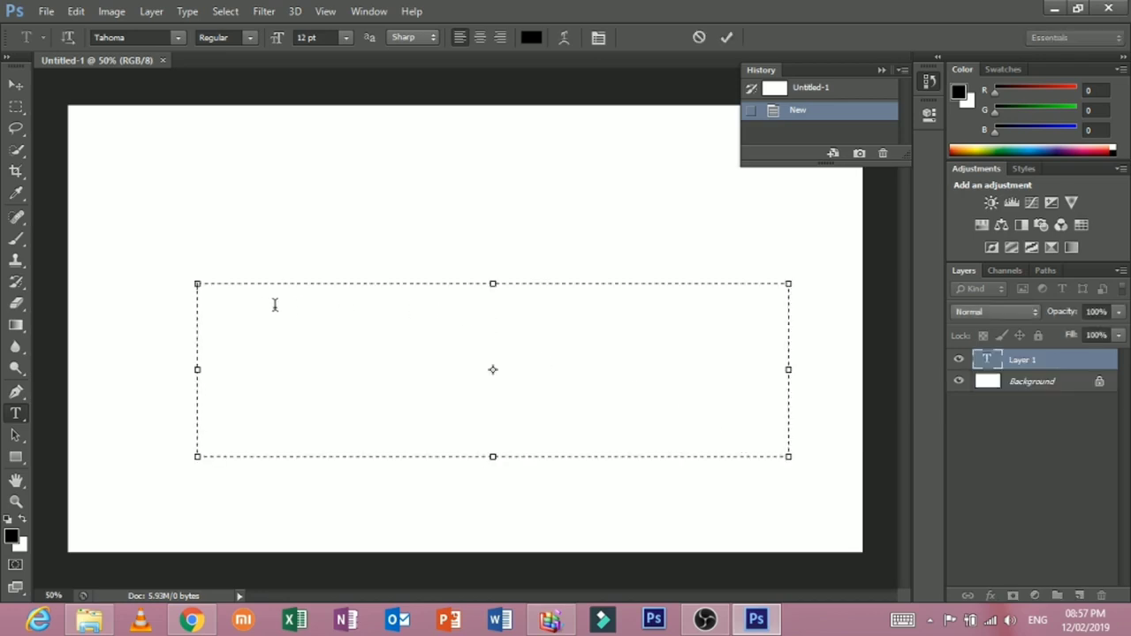
{"action": "left_click", "coordinate": [345, 37]}
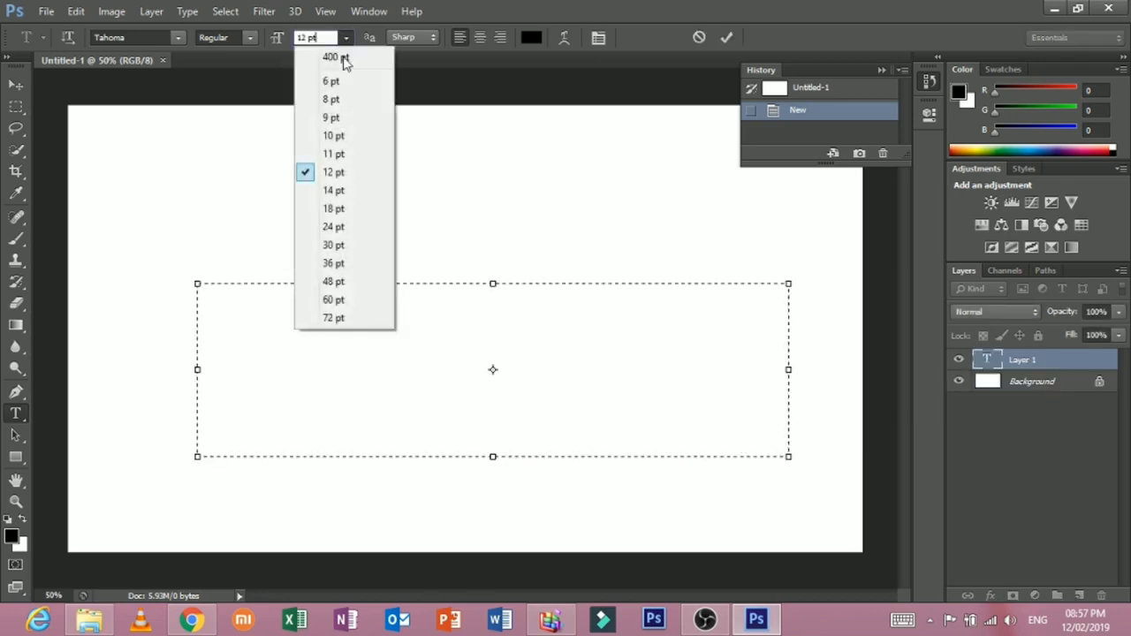
{"action": "left_click", "coordinate": [340, 318]}
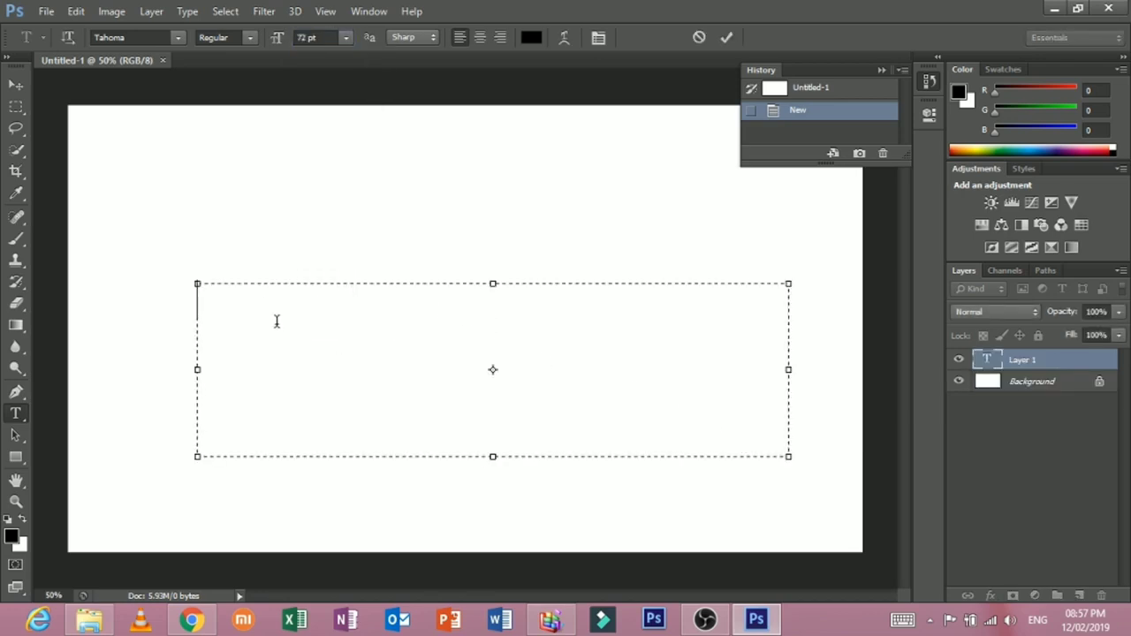
{"action": "type", "text": "Det"}
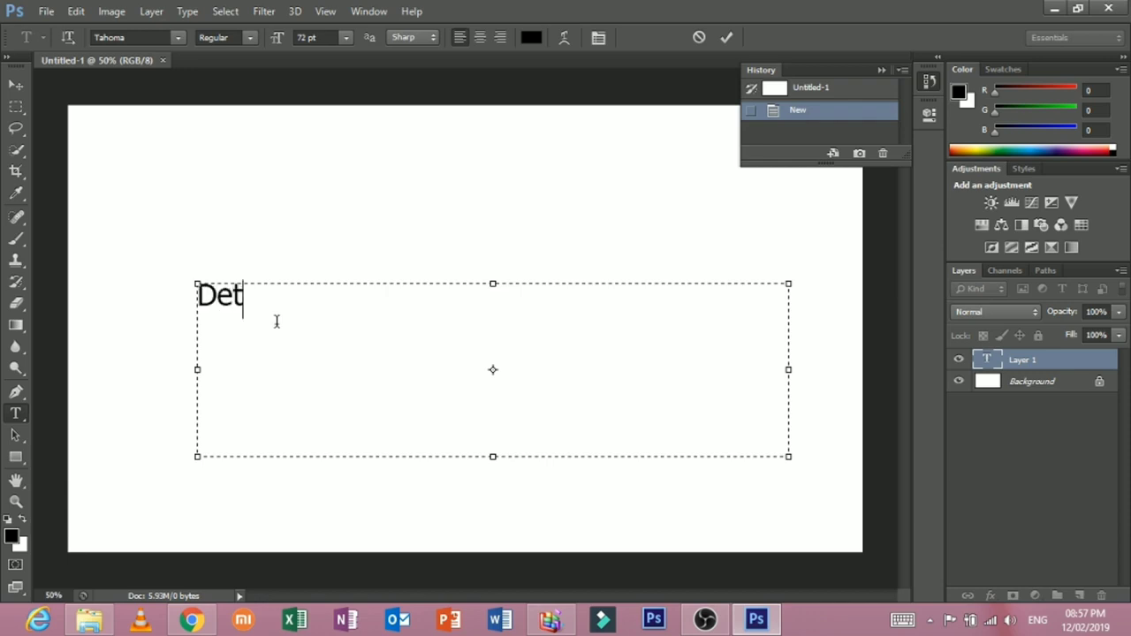
{"action": "type", "text": "ech"}
{"action": "double_click", "coordinate": [248, 309]}
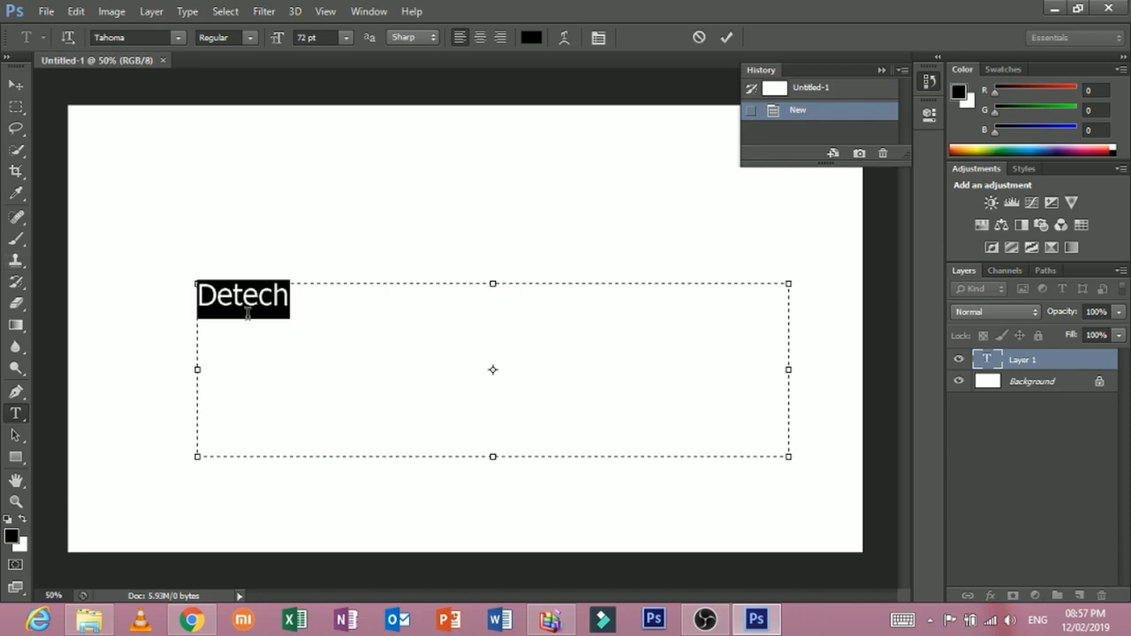
- Set Detech to 400 pt and move it slightly higher on the canvas
{"action": "left_click", "coordinate": [316, 36]}
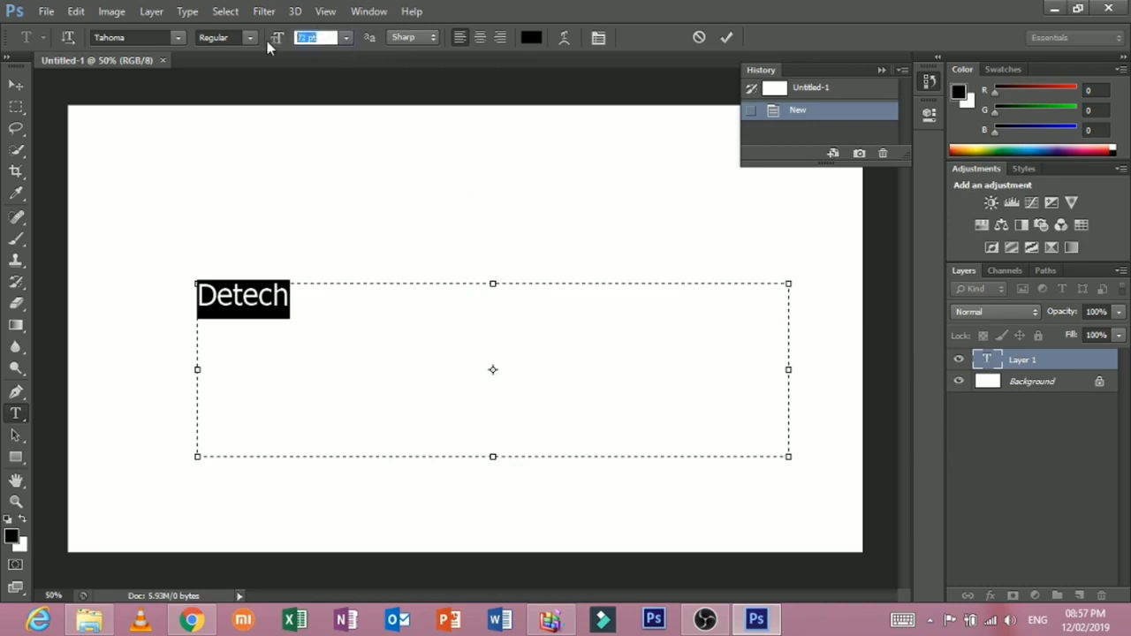
{"action": "type", "text": "400"}
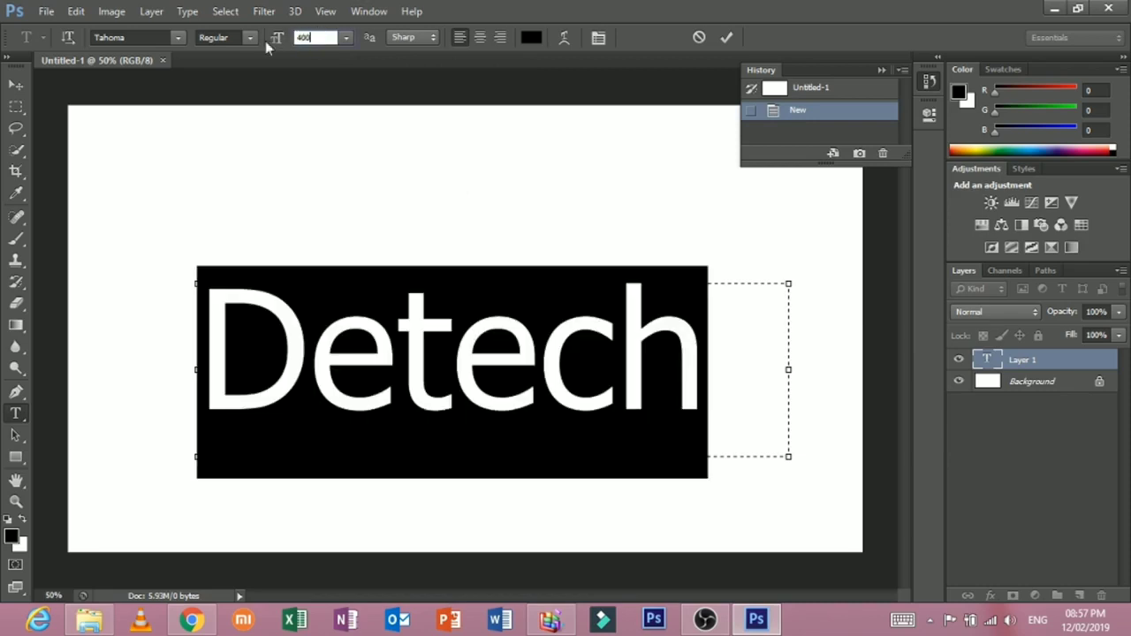
{"action": "left_click", "coordinate": [16, 84]}
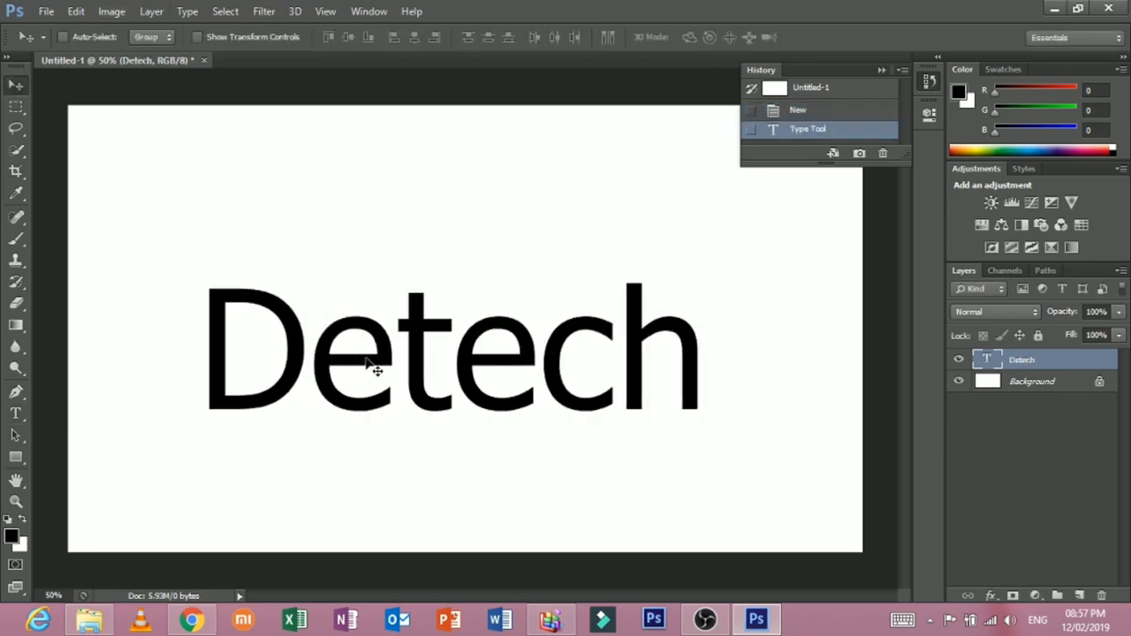
{"action": "left_click_drag", "start_coordinate": [371, 366], "coordinate": [371, 319]}
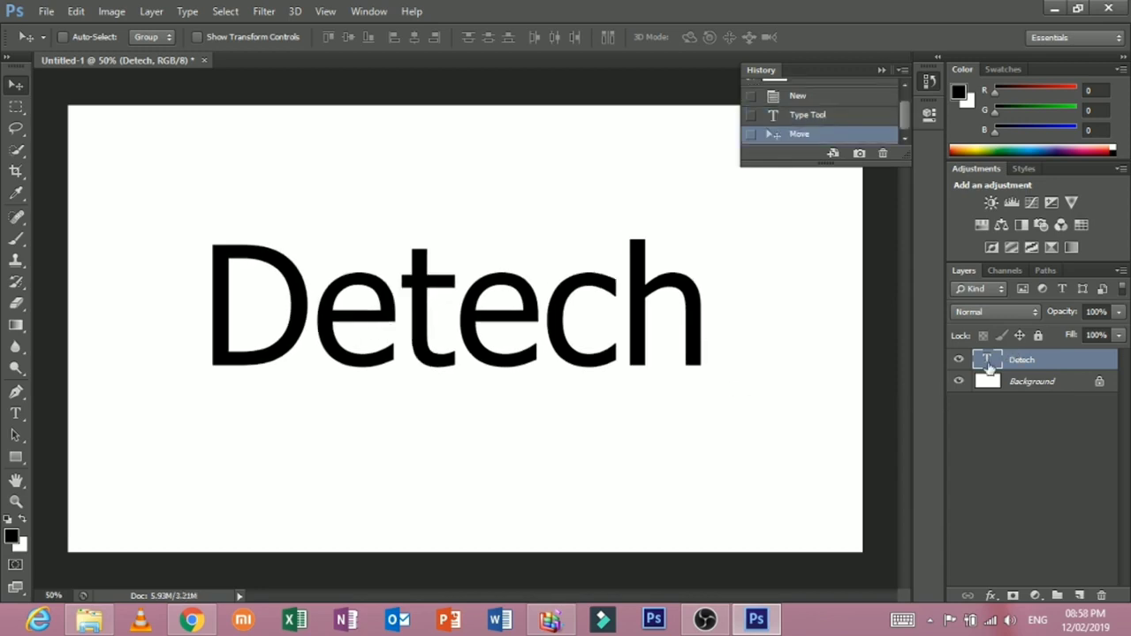
- Make the Detech text Bold and hide the History panel
{"action": "double_click", "coordinate": [986, 359]}
{"action": "left_click", "coordinate": [537, 276]}
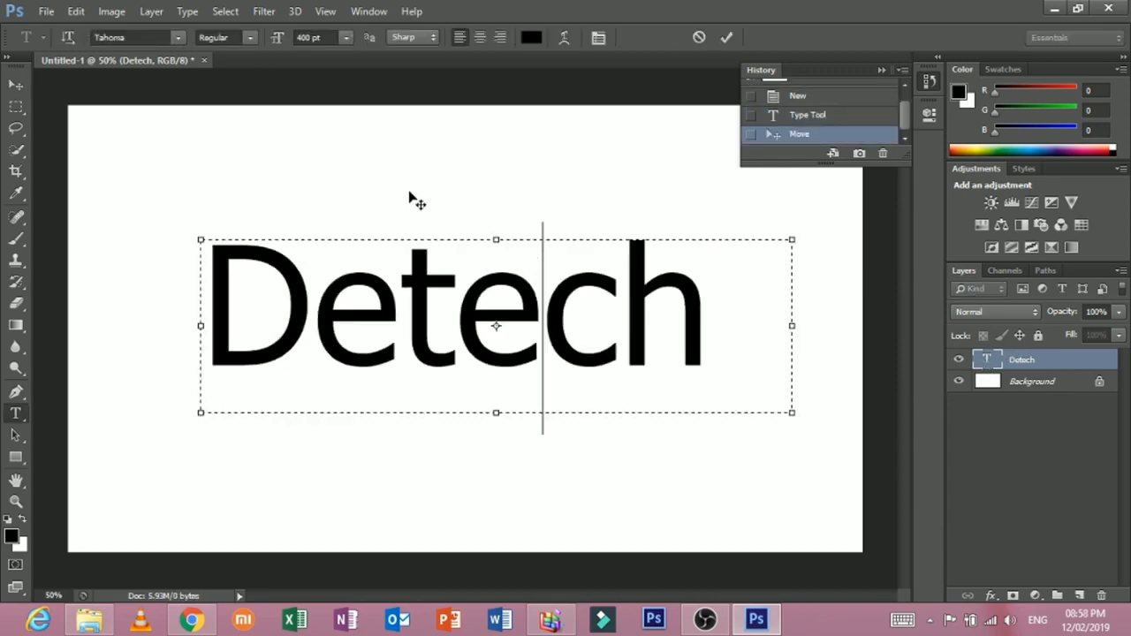
{"action": "left_click_drag", "start_coordinate": [712, 336], "coordinate": [93, 126]}
{"action": "left_click", "coordinate": [252, 38]}
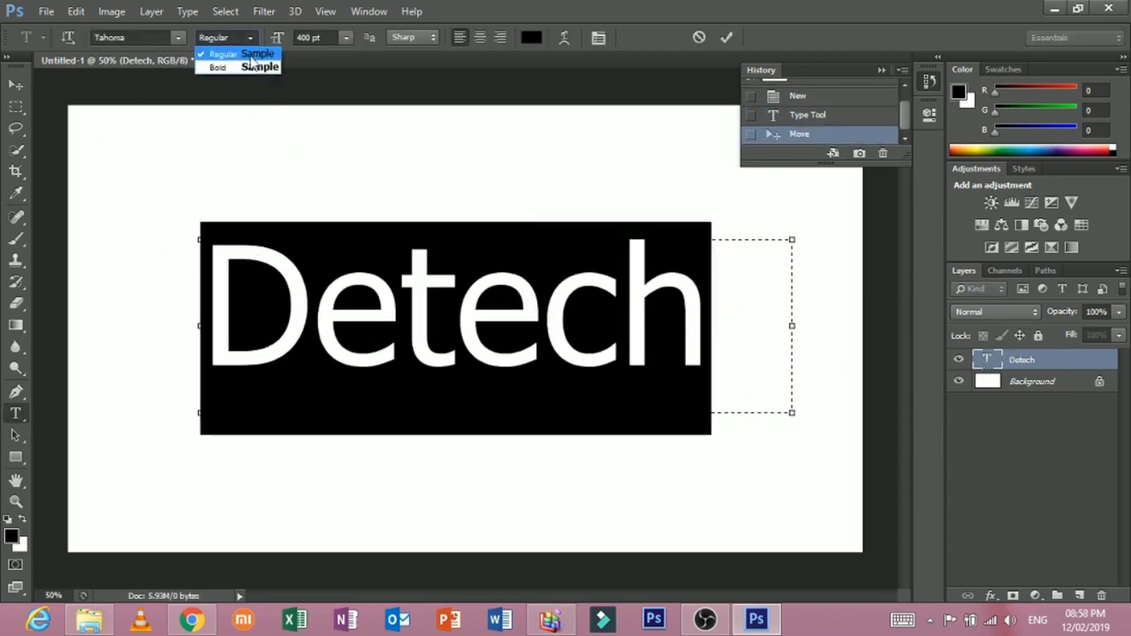
{"action": "left_click", "coordinate": [248, 67]}
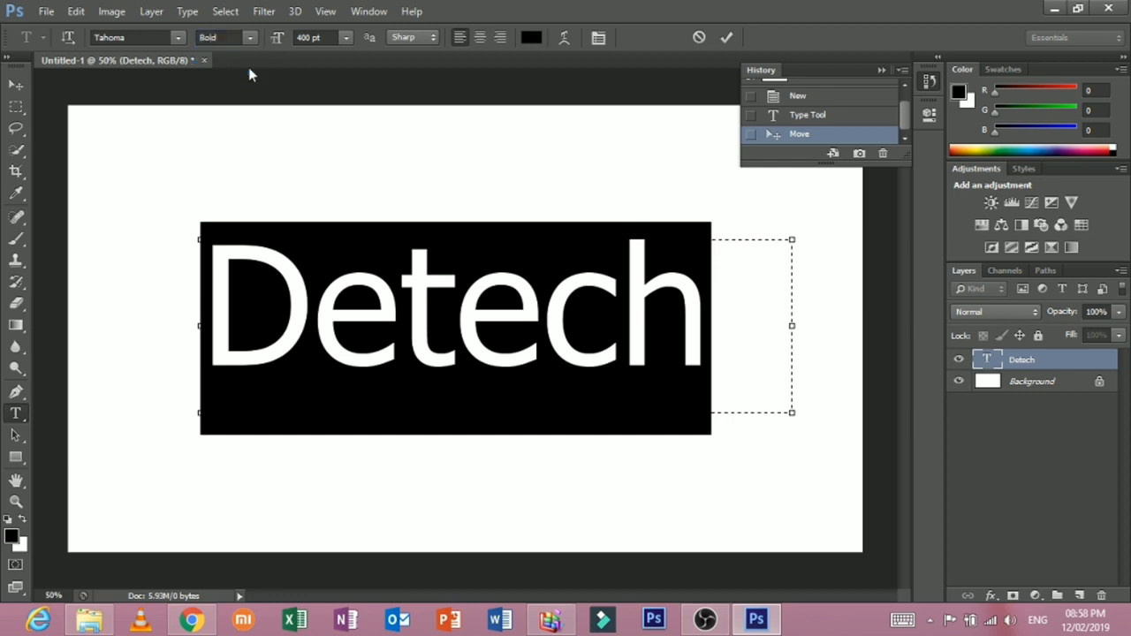
{"action": "left_click", "coordinate": [931, 79]}
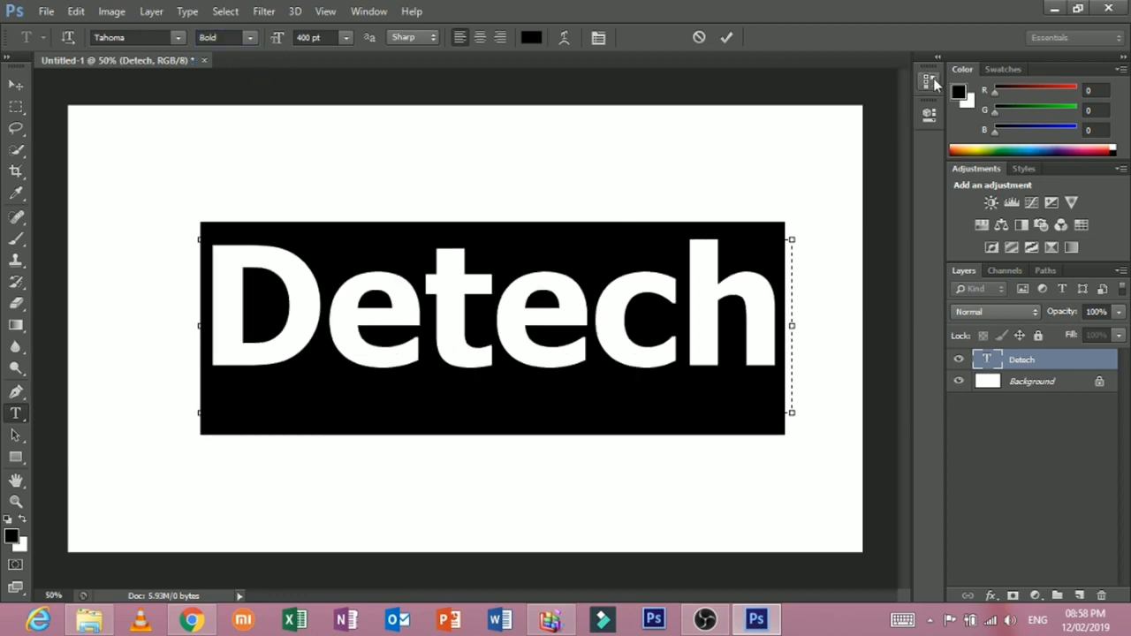
- Set the text colour to red ff0000, then pick a darker red
{"action": "left_click", "coordinate": [531, 37]}
{"action": "left_click", "coordinate": [430, 321]}
{"action": "type", "text": "ff0000"}
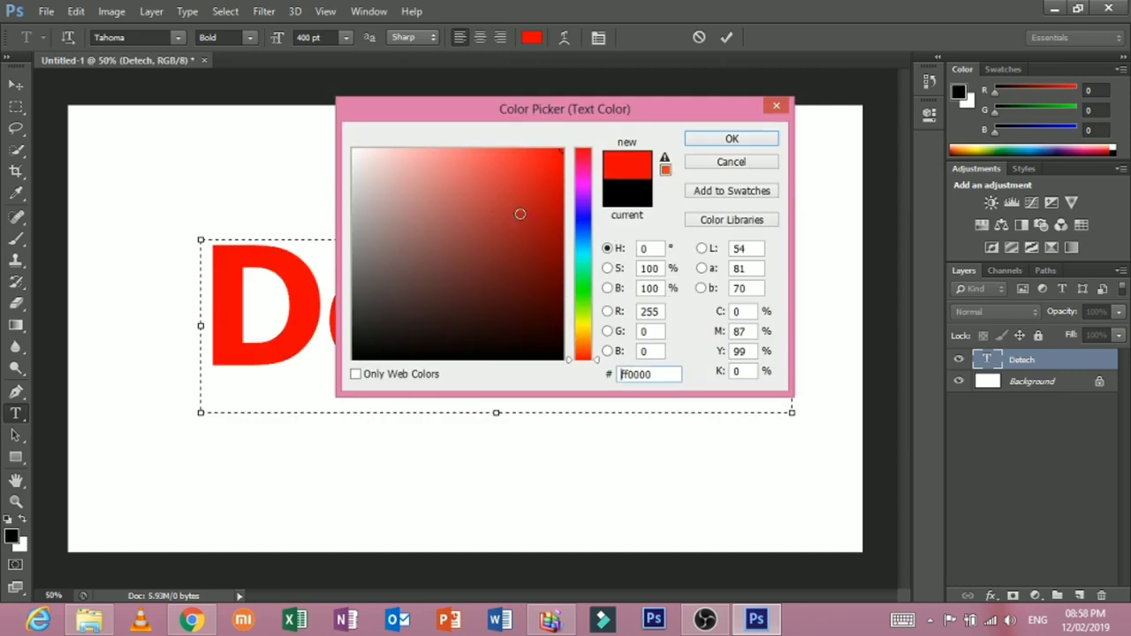
{"action": "mouse_move", "coordinate": [519, 214]}
{"action": "left_mouse_down"}
{"action": "mouse_move", "coordinate": [560, 198]}
{"action": "mouse_move", "coordinate": [572, 146]}
{"action": "left_mouse_up"}
- Preview PANTONE library swatches on the text, settling on PANTONE Bright Orange C
{"action": "left_click", "coordinate": [758, 221]}
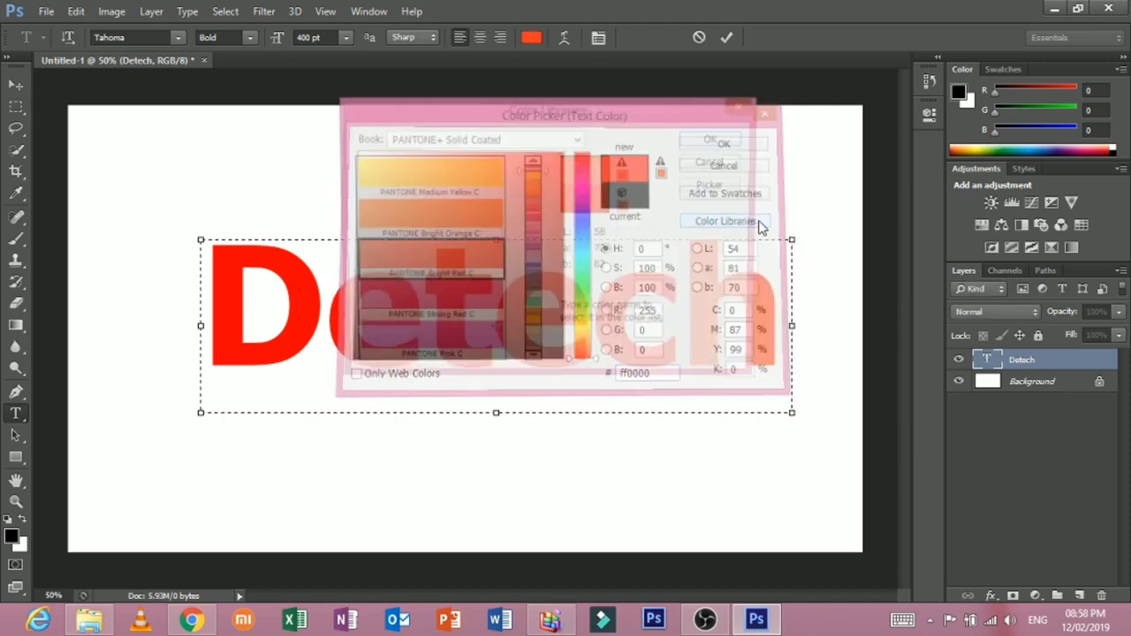
{"action": "left_click", "coordinate": [439, 222]}
{"action": "left_click", "coordinate": [434, 260]}
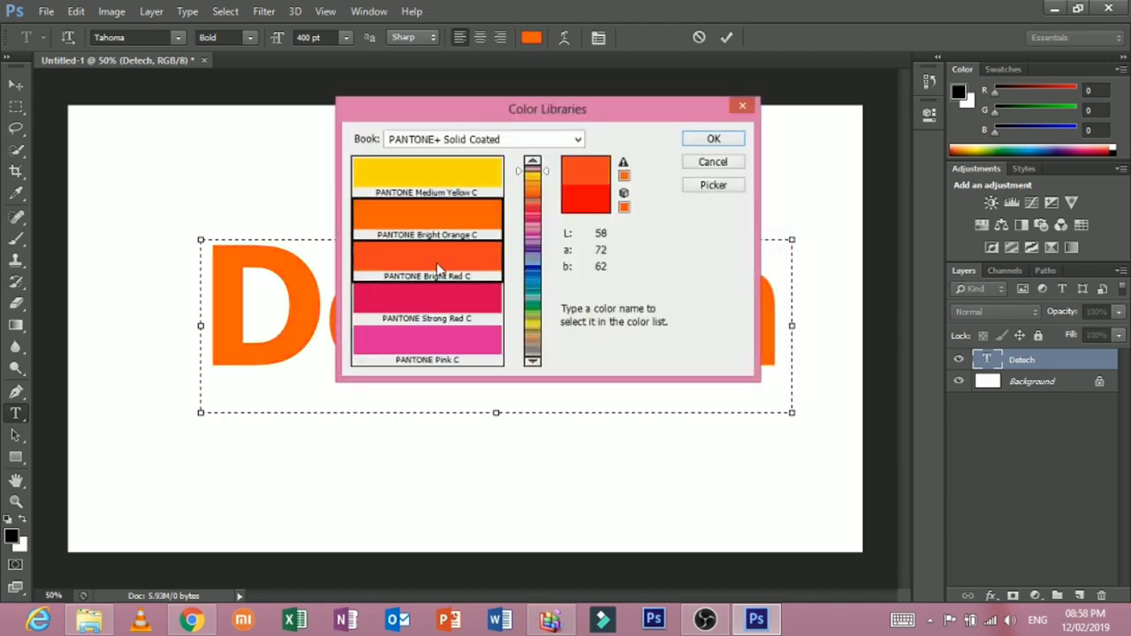
{"action": "left_click", "coordinate": [440, 226]}
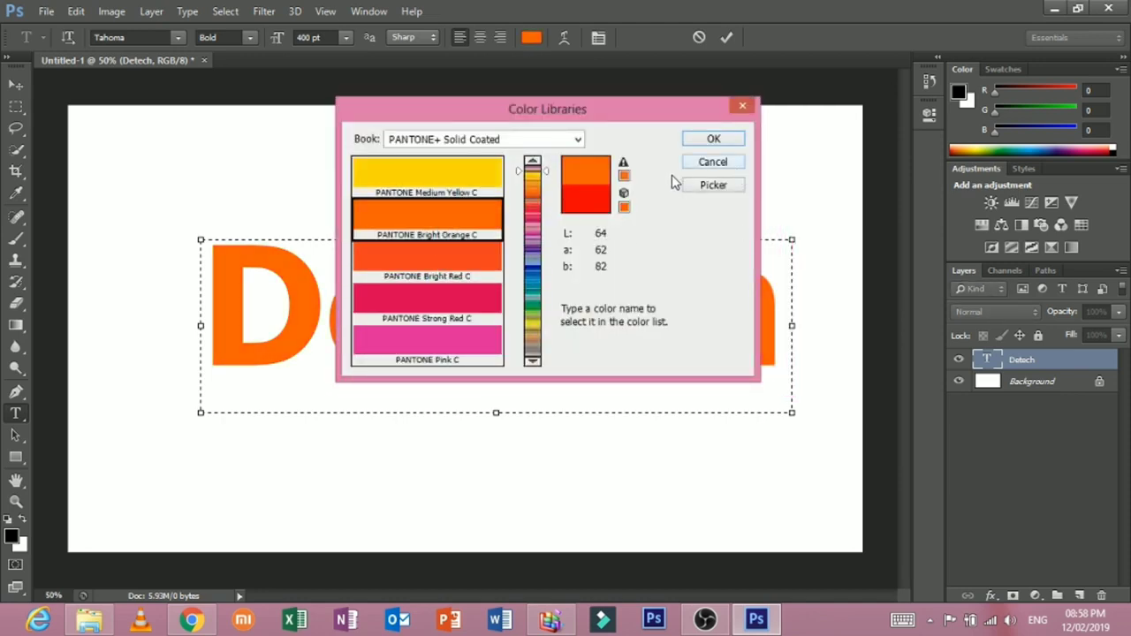
{"action": "key", "text": "Down"}
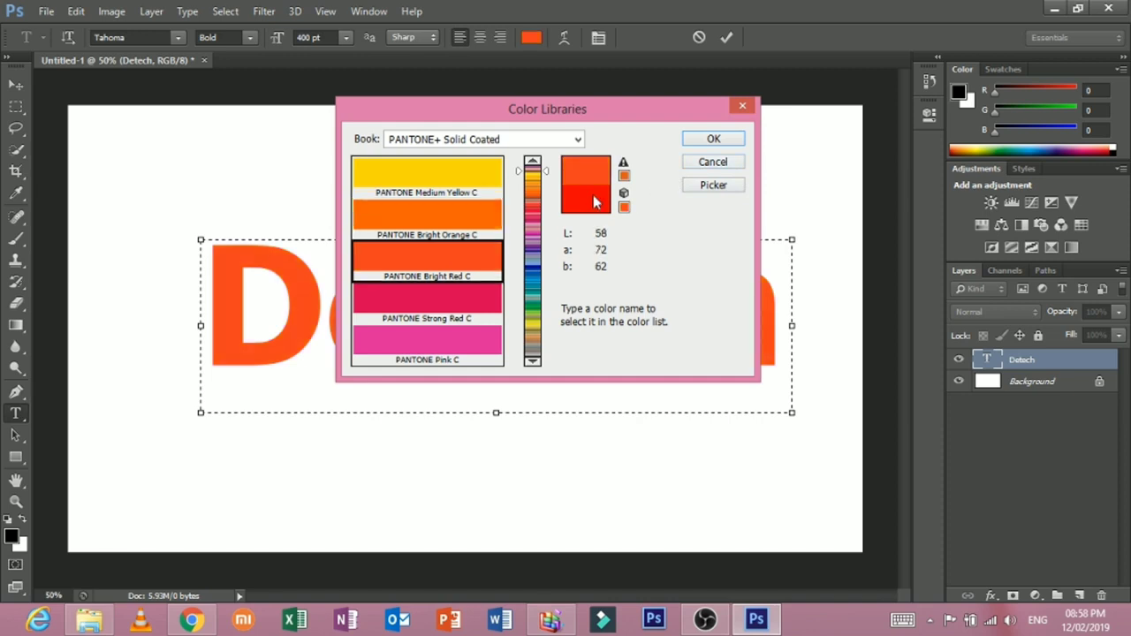
{"action": "left_click", "coordinate": [441, 299]}
{"action": "left_click", "coordinate": [433, 221]}
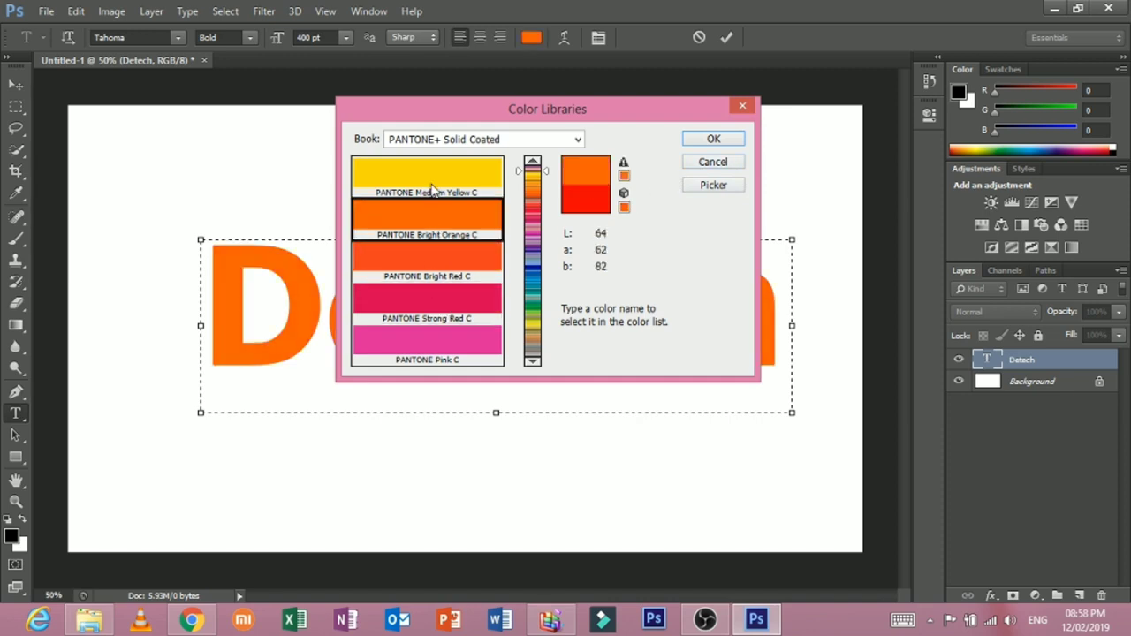
- Browse the FOCOLTONE, HKS E Process and HKS Z colour books
{"action": "left_click", "coordinate": [469, 139]}
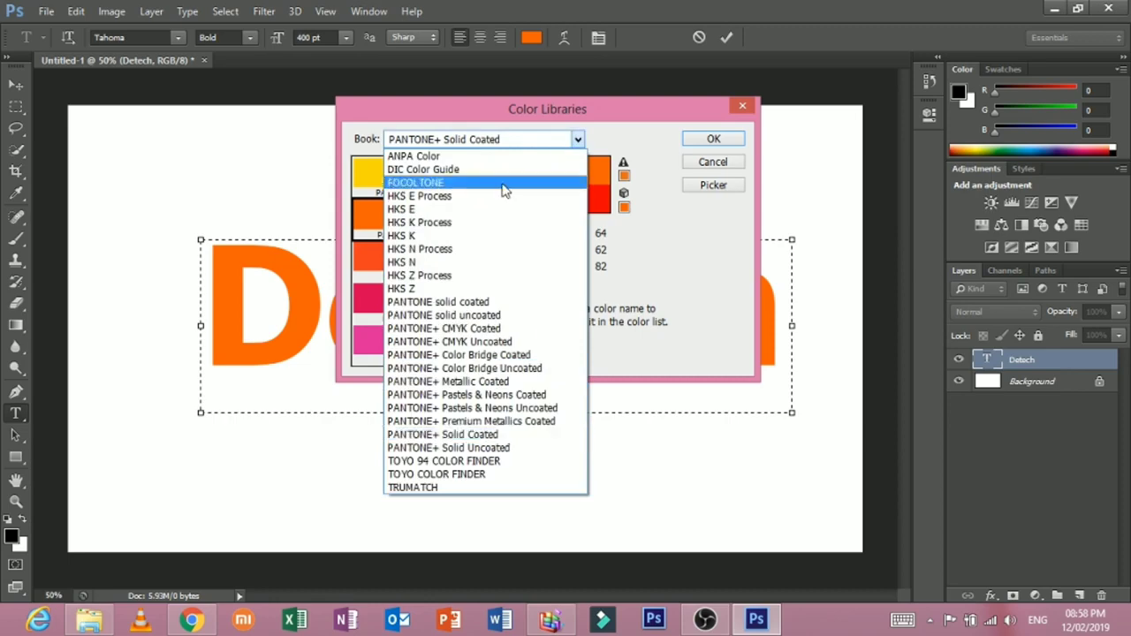
{"action": "left_click", "coordinate": [424, 182]}
{"action": "left_click", "coordinate": [494, 139]}
{"action": "left_click", "coordinate": [419, 195]}
{"action": "left_click", "coordinate": [495, 139]}
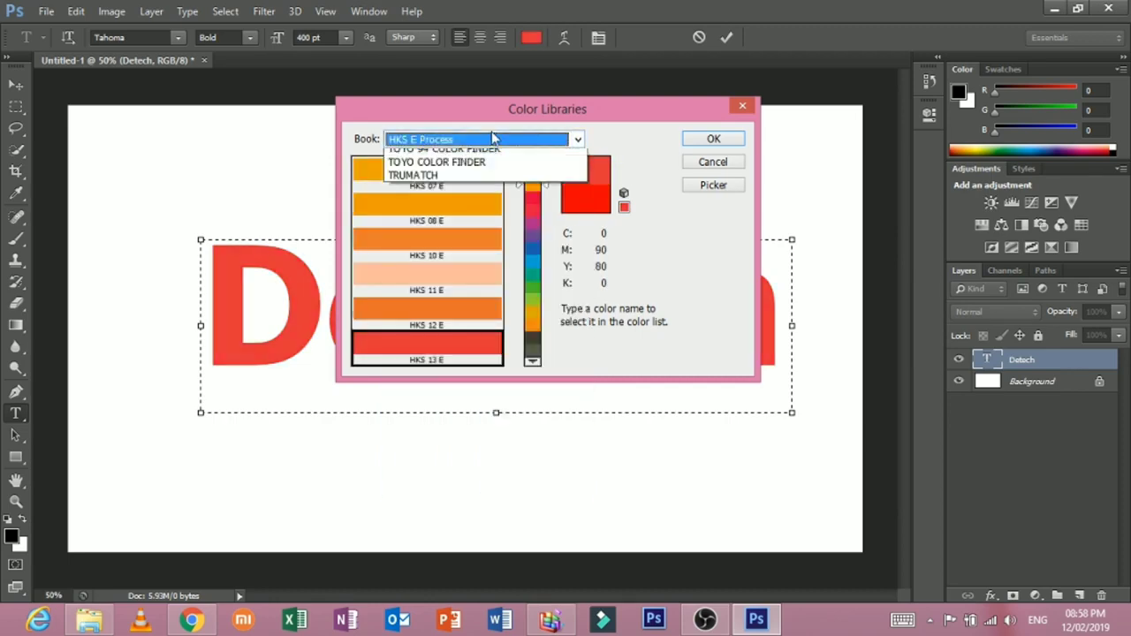
{"action": "left_click", "coordinate": [491, 295]}
- Accept the orange text colour and reselect all the Detech text
{"action": "left_click", "coordinate": [724, 142]}
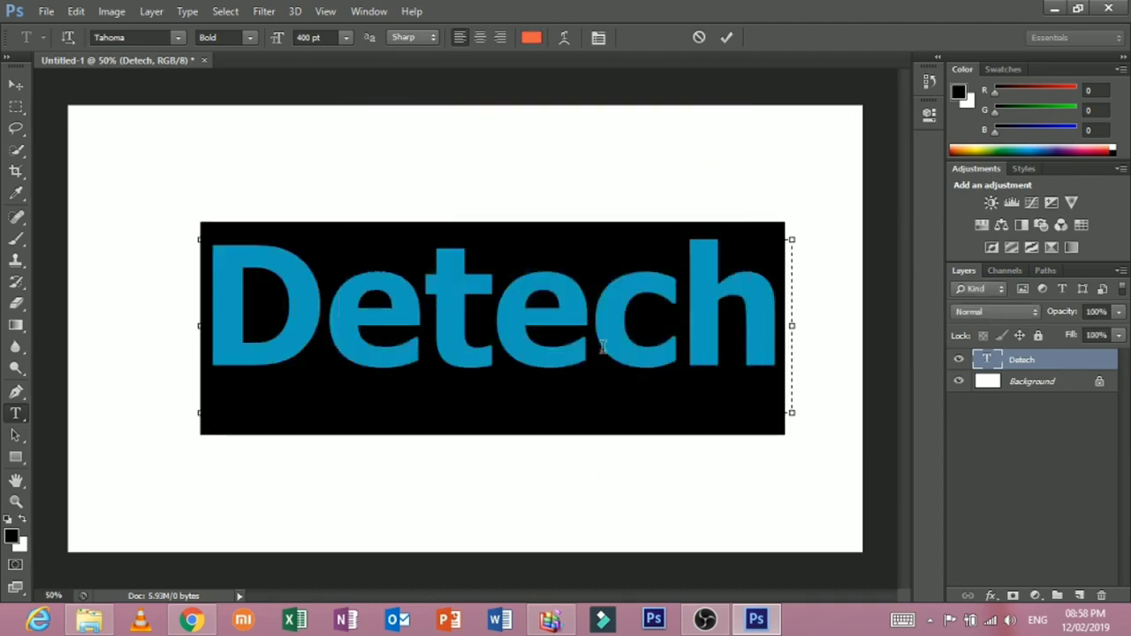
{"action": "left_click", "coordinate": [603, 347]}
{"action": "left_click_drag", "start_coordinate": [782, 301], "coordinate": [76, 222]}
- Preview HKS Z library swatches (HKS 7 Z, 10 Z, 13 Z) on the text
{"action": "left_click", "coordinate": [526, 40]}
{"action": "left_click_drag", "start_coordinate": [582, 173], "coordinate": [580, 257]}
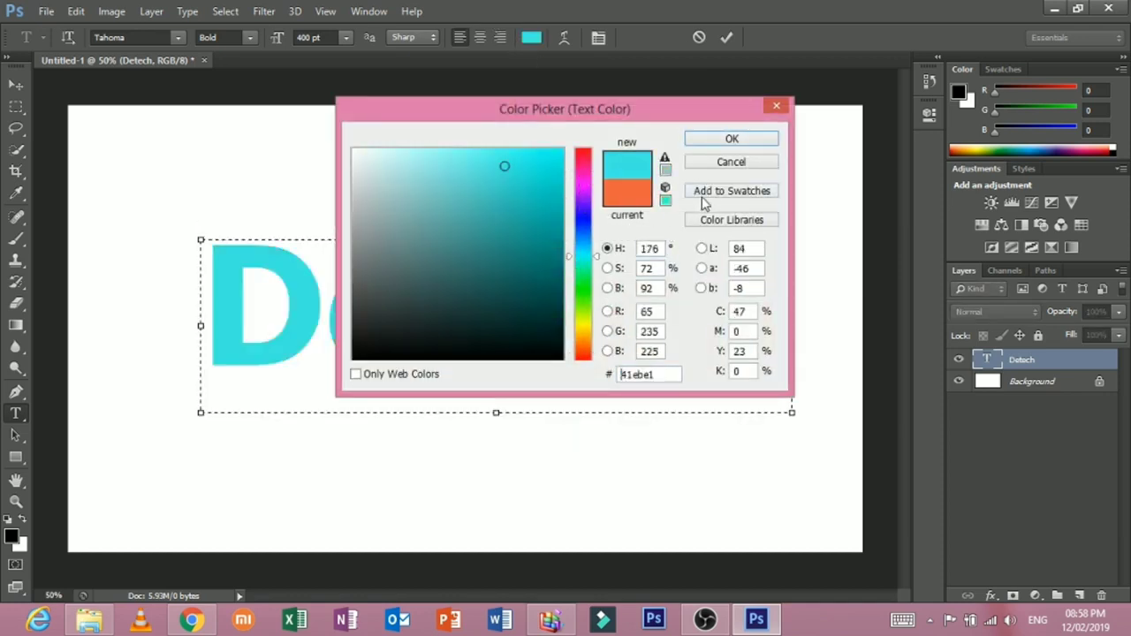
{"action": "left_click", "coordinate": [723, 223]}
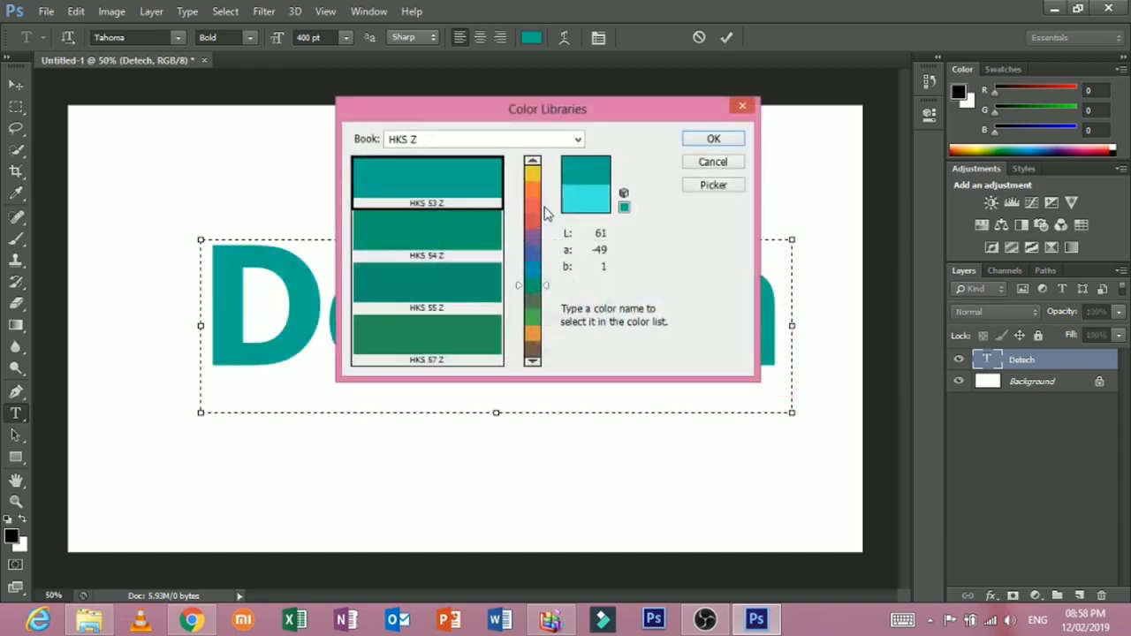
{"action": "left_click_drag", "start_coordinate": [542, 195], "coordinate": [540, 180]}
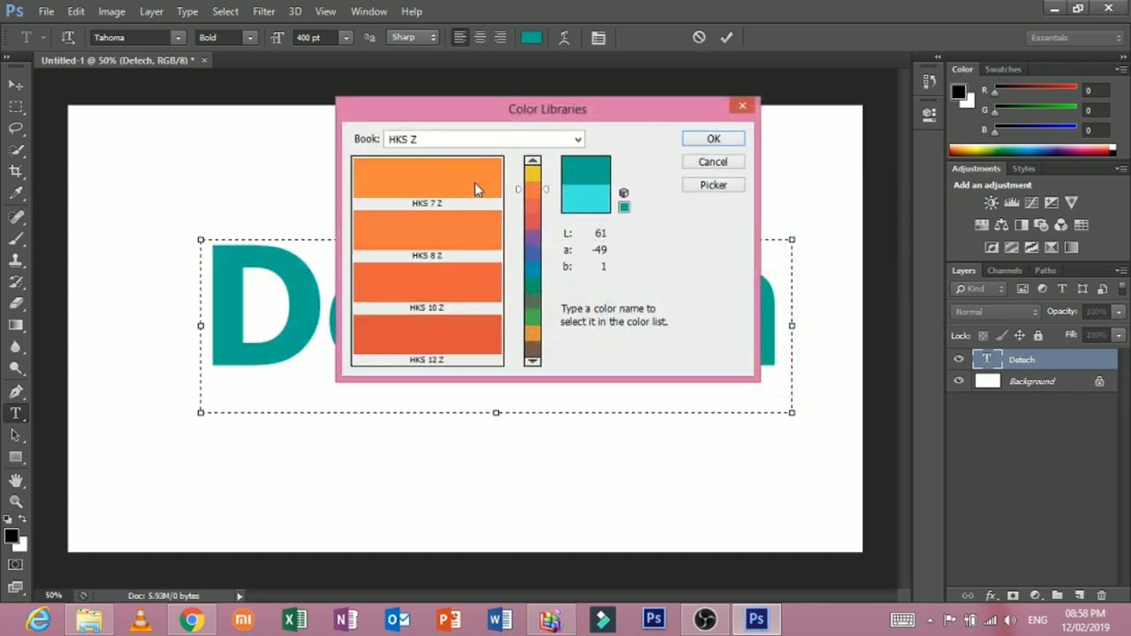
{"action": "left_click", "coordinate": [474, 182]}
{"action": "left_click", "coordinate": [460, 278]}
{"action": "left_click", "coordinate": [538, 217]}
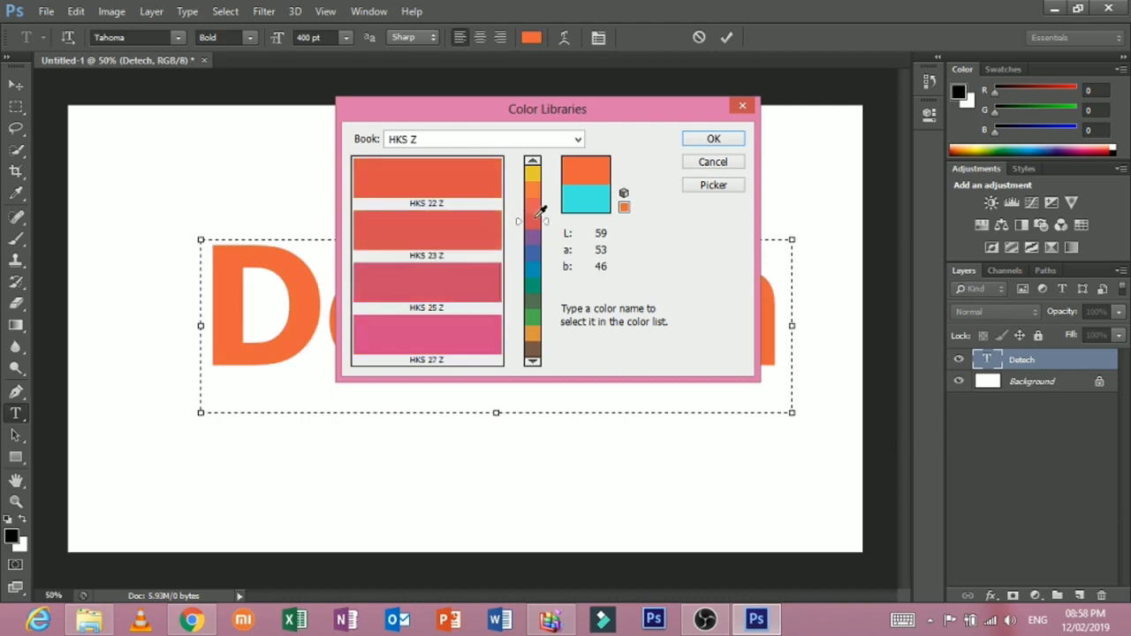
{"action": "left_click", "coordinate": [541, 207]}
{"action": "left_click", "coordinate": [454, 229]}
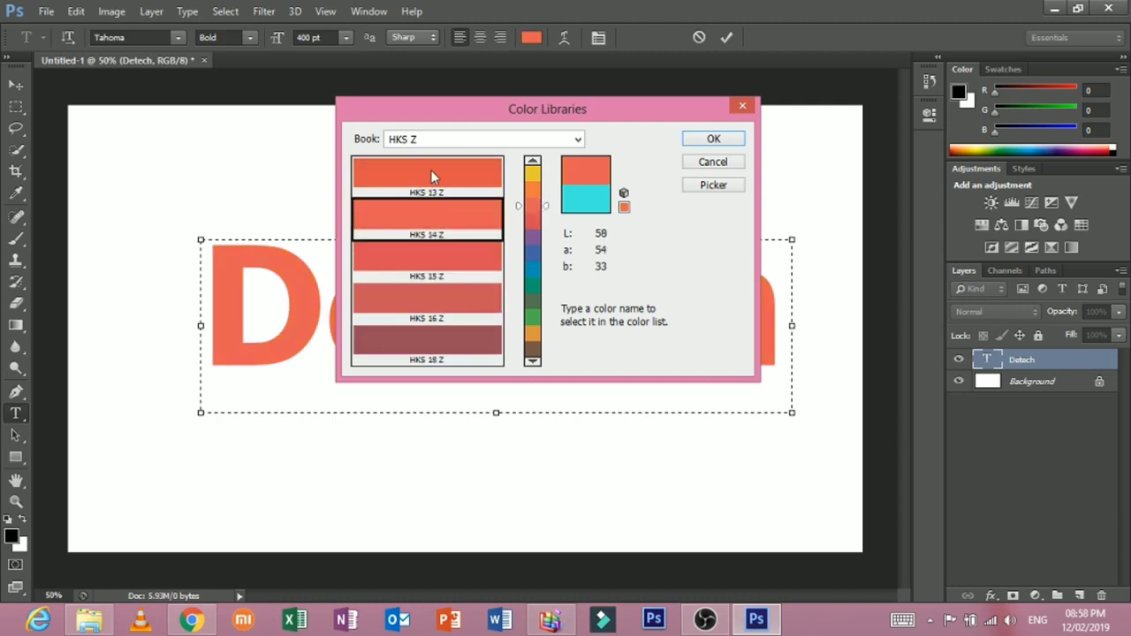
{"action": "left_click", "coordinate": [430, 170]}
{"action": "left_click", "coordinate": [533, 163]}
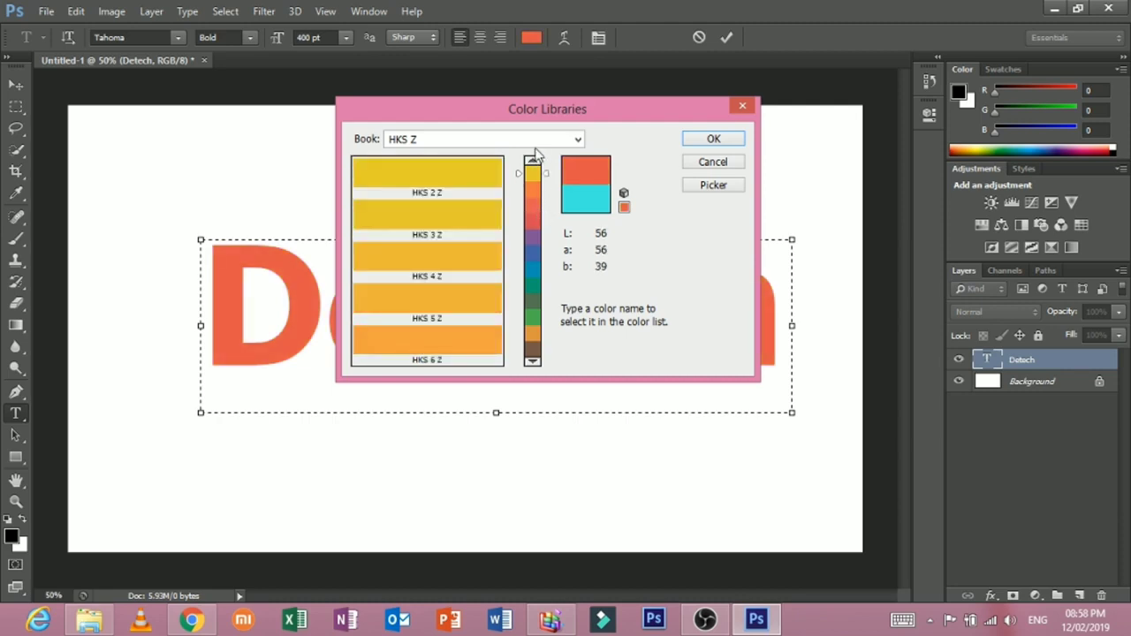
- Apply yellow FOCOLTONE 1173 to the text and commit the edit
{"action": "left_click", "coordinate": [530, 139]}
{"action": "left_click", "coordinate": [472, 394]}
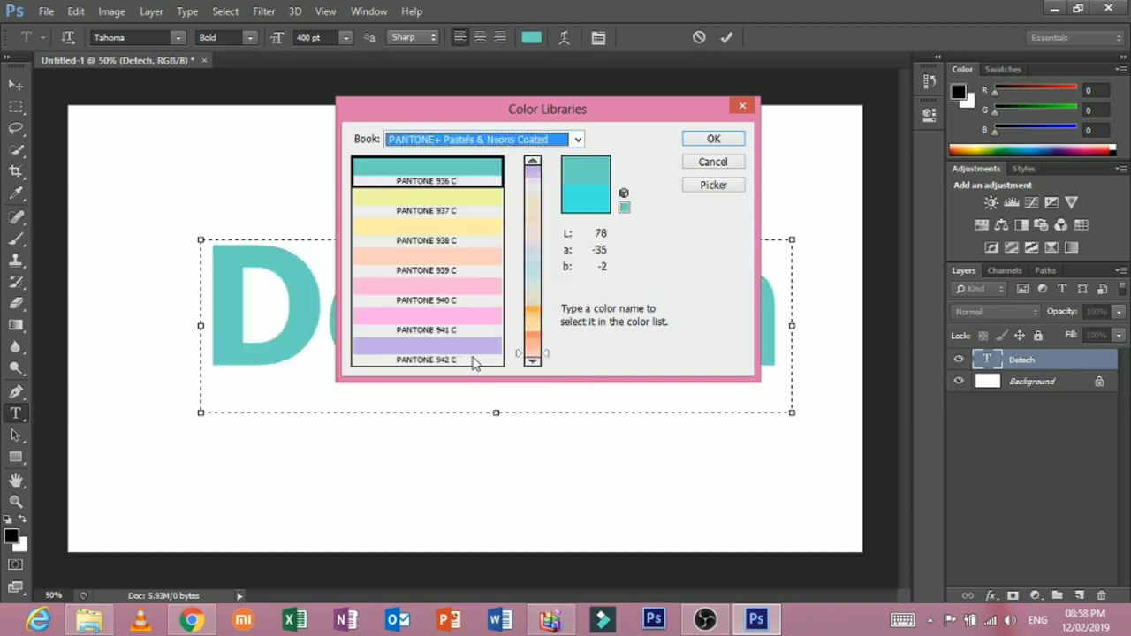
{"action": "left_click", "coordinate": [534, 141]}
{"action": "left_click", "coordinate": [474, 408]}
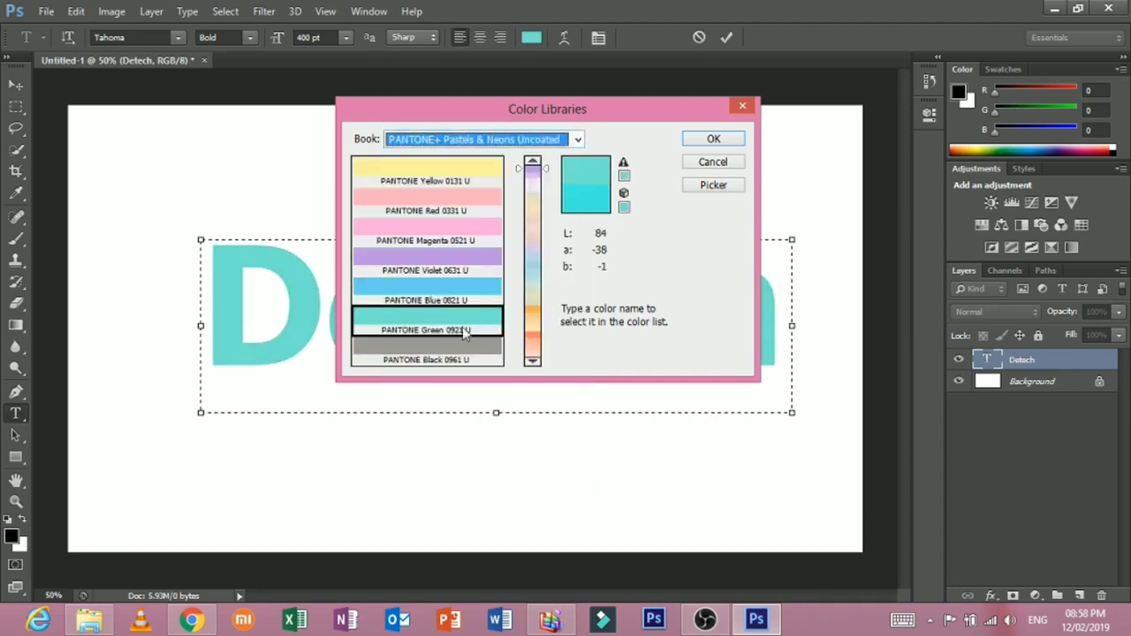
{"action": "left_click", "coordinate": [566, 141]}
{"action": "left_click", "coordinate": [522, 191]}
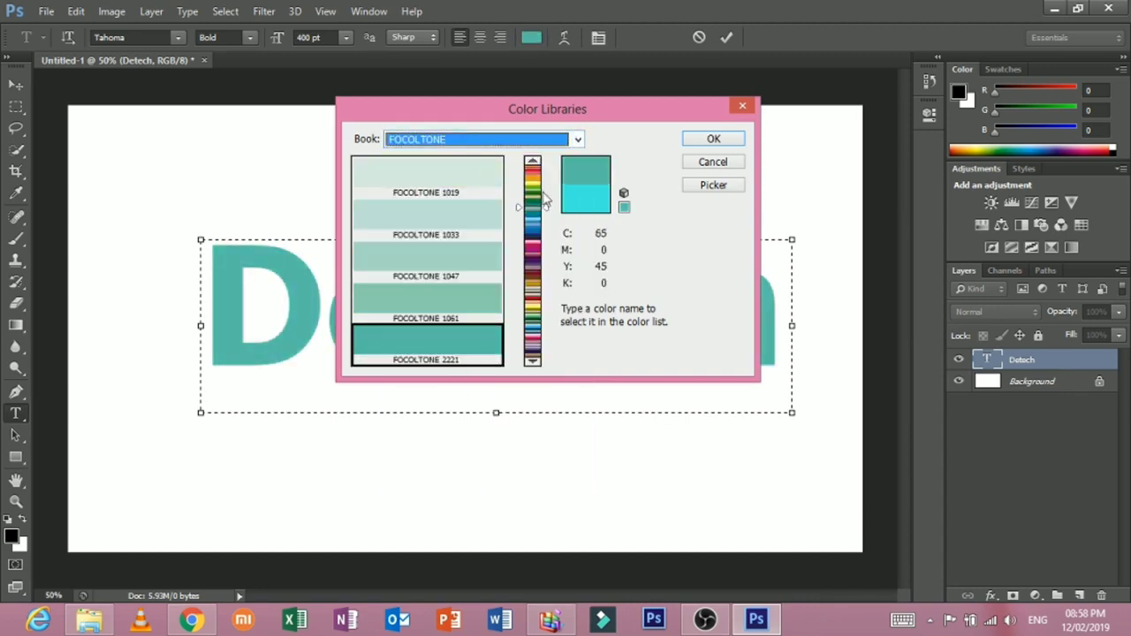
{"action": "mouse_move", "coordinate": [544, 184]}
{"action": "left_mouse_down"}
{"action": "mouse_move", "coordinate": [545, 167]}
{"action": "mouse_move", "coordinate": [545, 178]}
{"action": "left_mouse_up"}
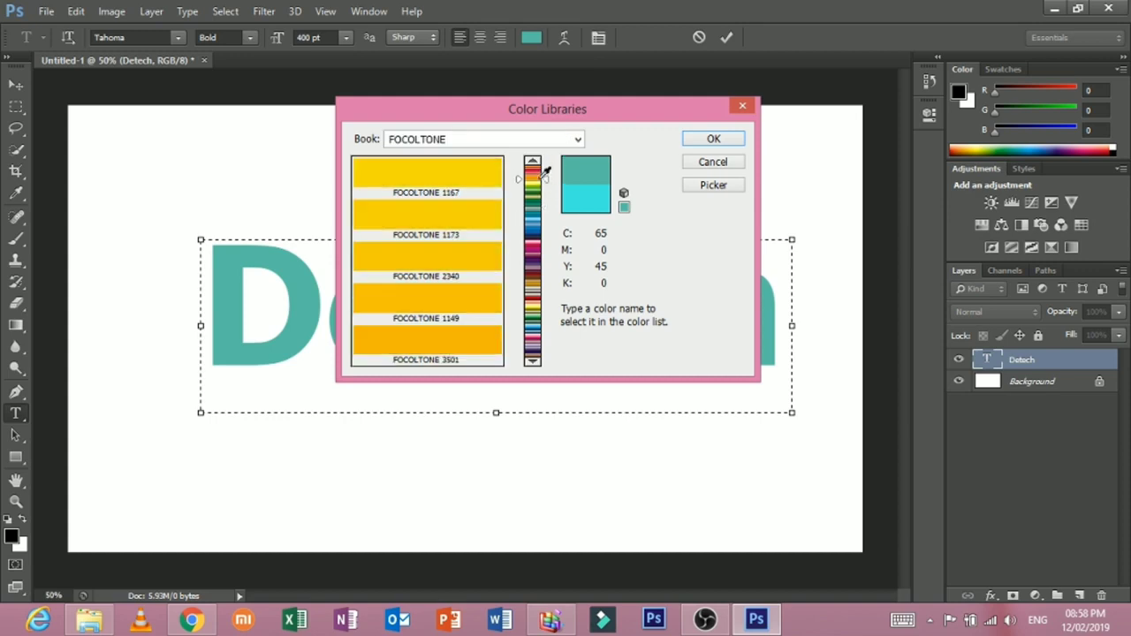
{"action": "left_click", "coordinate": [472, 212]}
{"action": "left_click", "coordinate": [709, 140]}
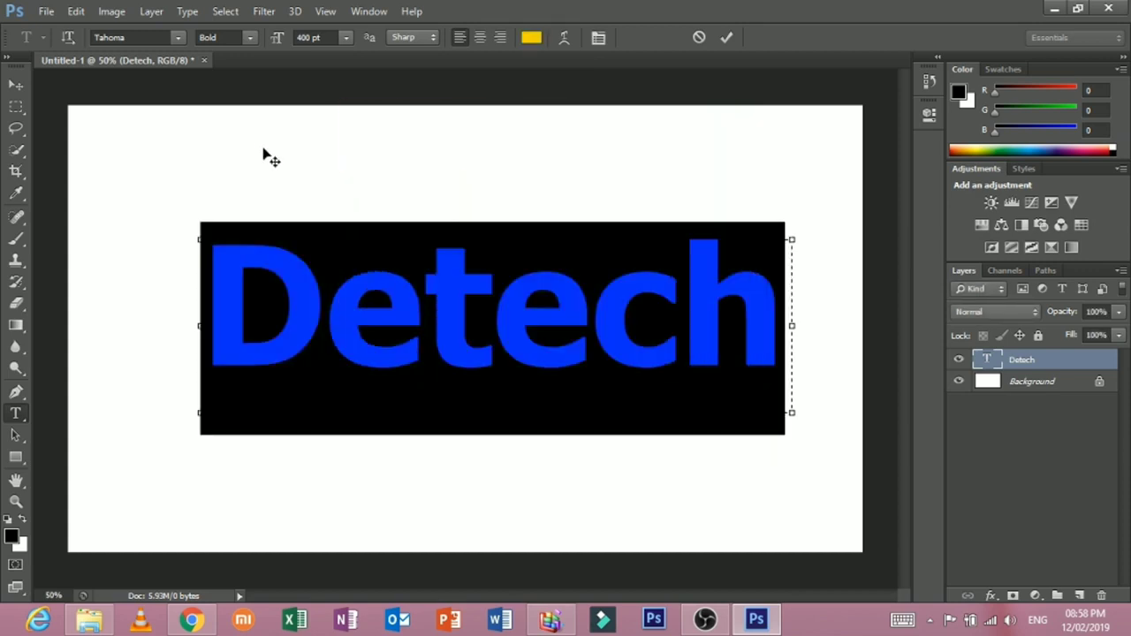
{"action": "left_click", "coordinate": [18, 86]}
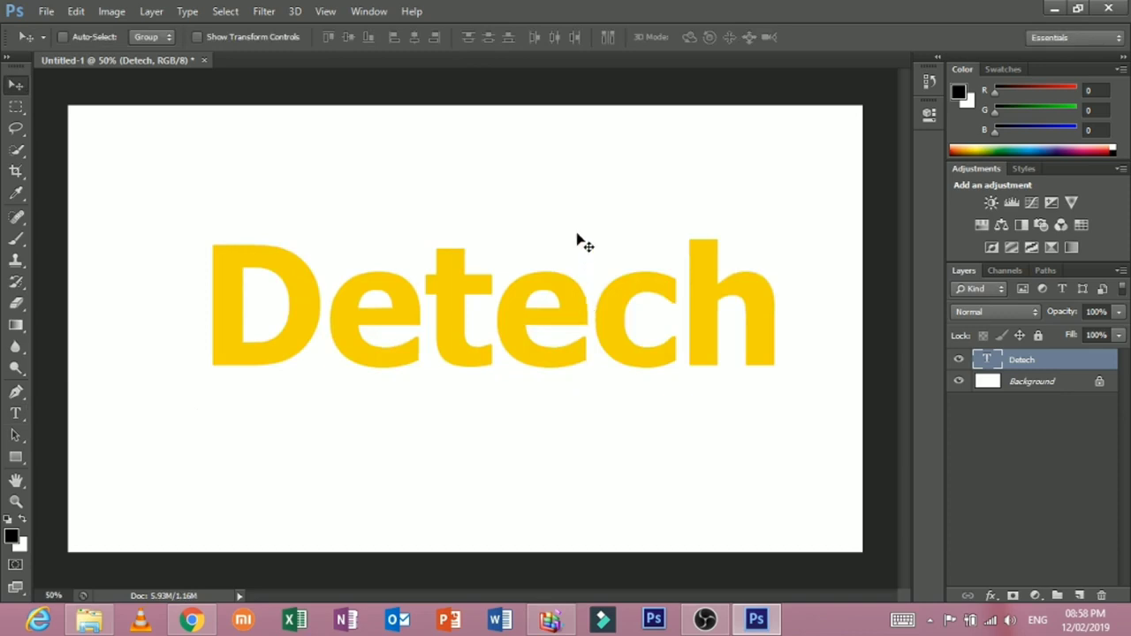
- Centre-align Detech and preview Arc and Arc Lower warp styles
{"action": "double_click", "coordinate": [987, 359]}
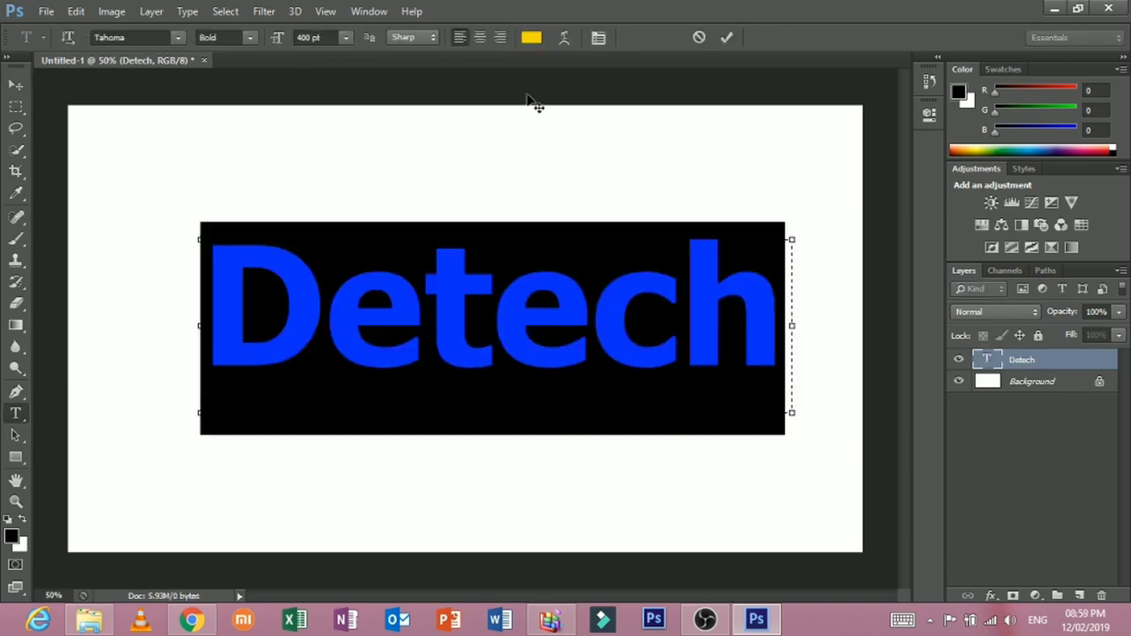
{"action": "left_click", "coordinate": [484, 37]}
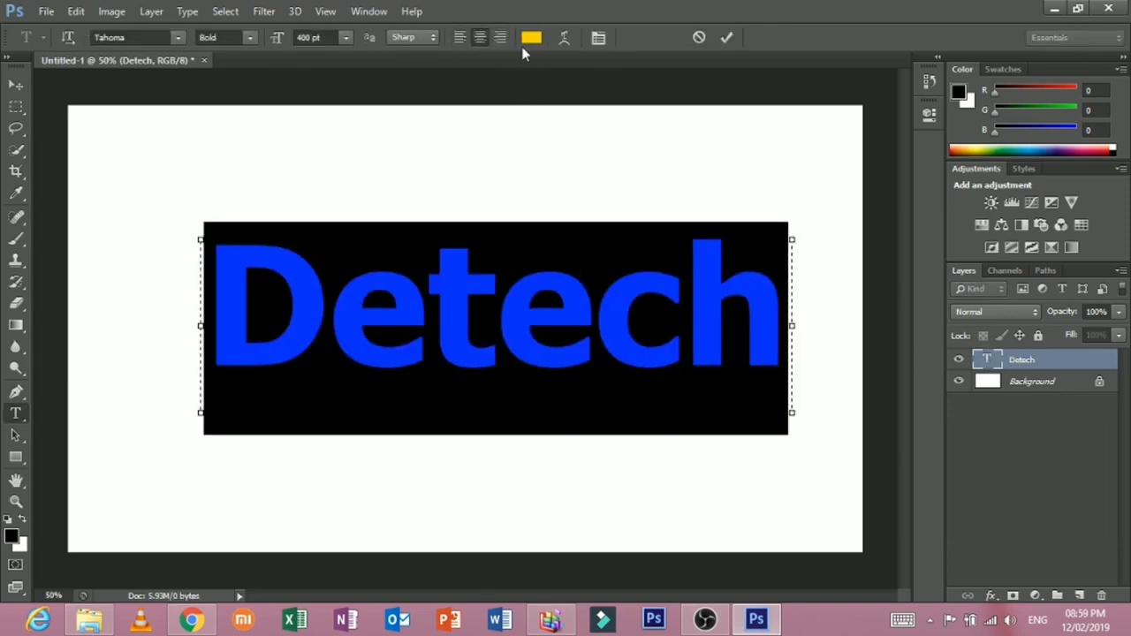
{"action": "left_click", "coordinate": [564, 37]}
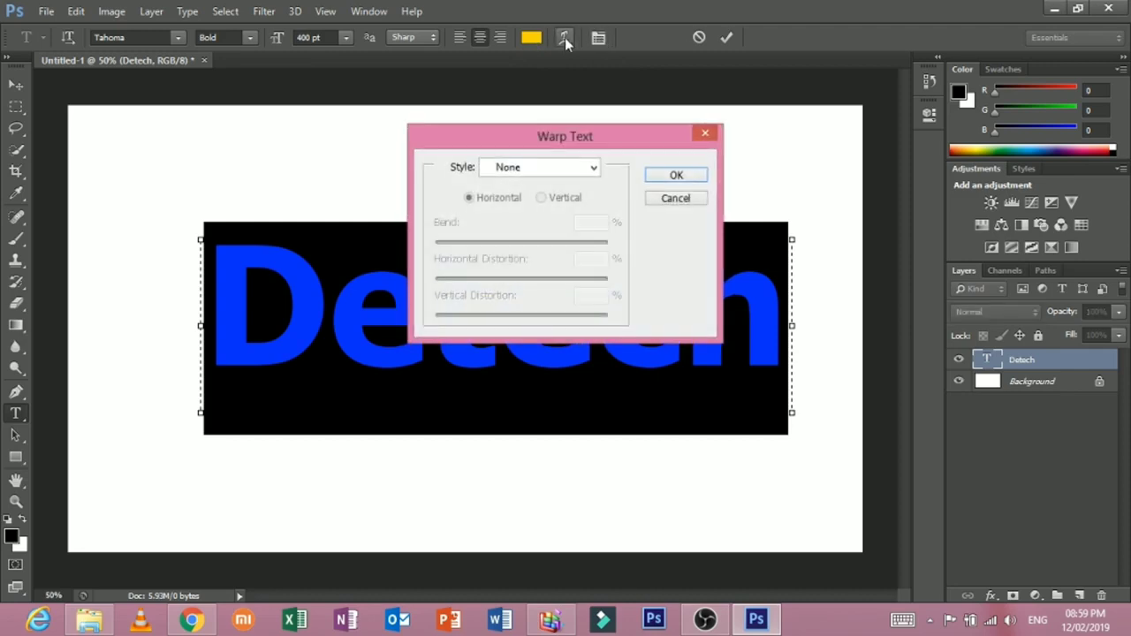
{"action": "mouse_move", "coordinate": [552, 130]}
{"action": "left_mouse_down"}
{"action": "mouse_move", "coordinate": [564, 81]}
{"action": "mouse_move", "coordinate": [552, 31]}
{"action": "left_mouse_up"}
{"action": "left_click", "coordinate": [521, 71]}
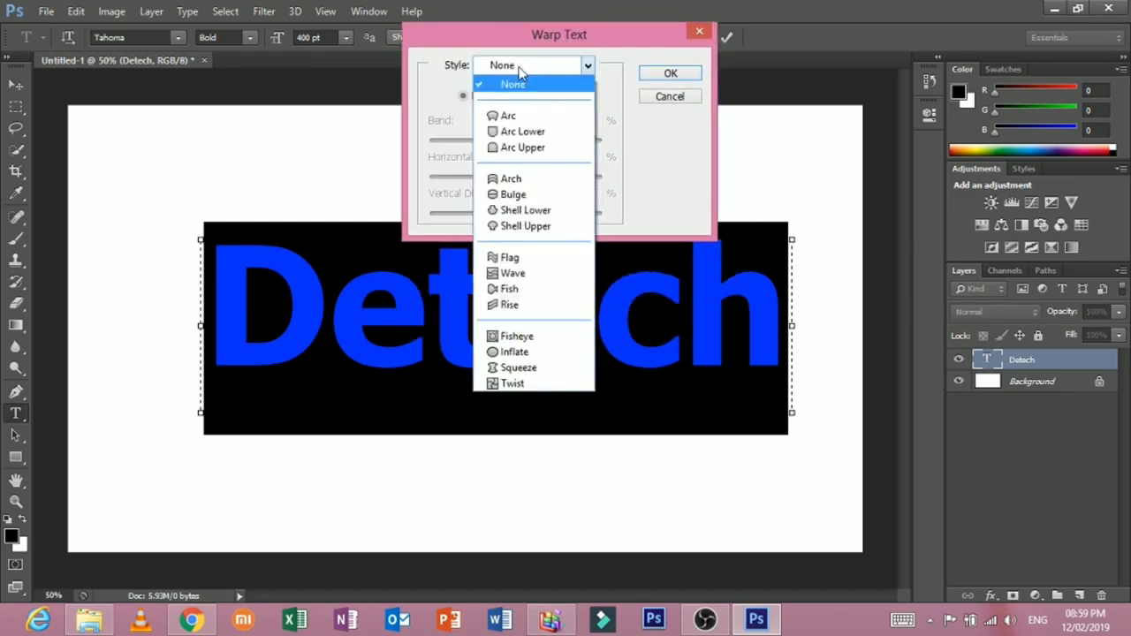
{"action": "left_click", "coordinate": [520, 113]}
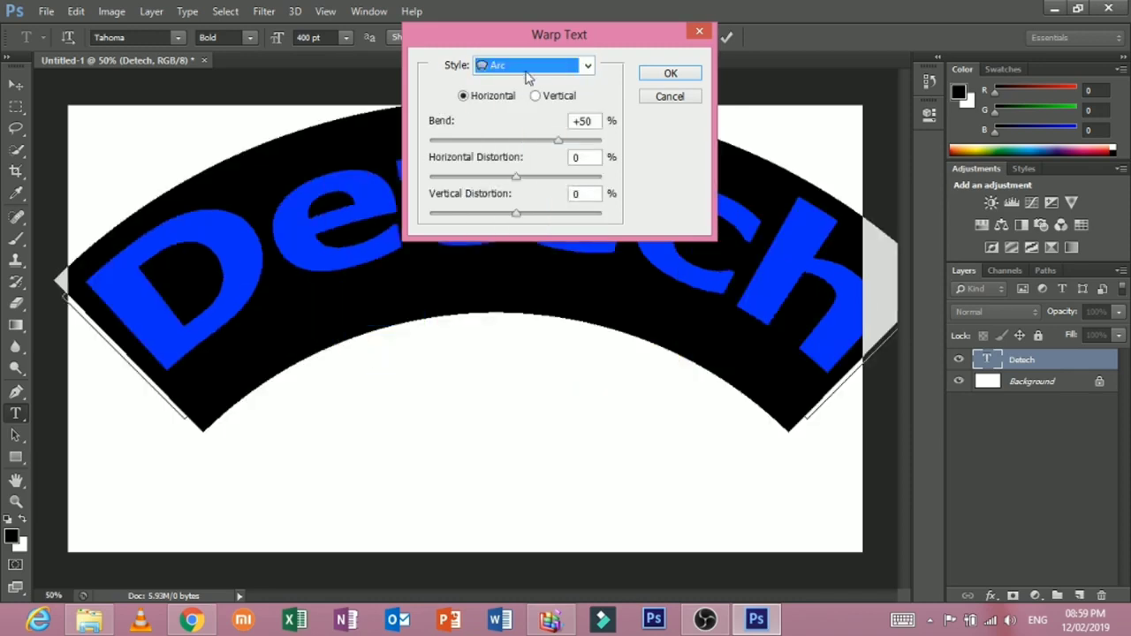
{"action": "left_click", "coordinate": [529, 70]}
{"action": "left_click", "coordinate": [525, 127]}
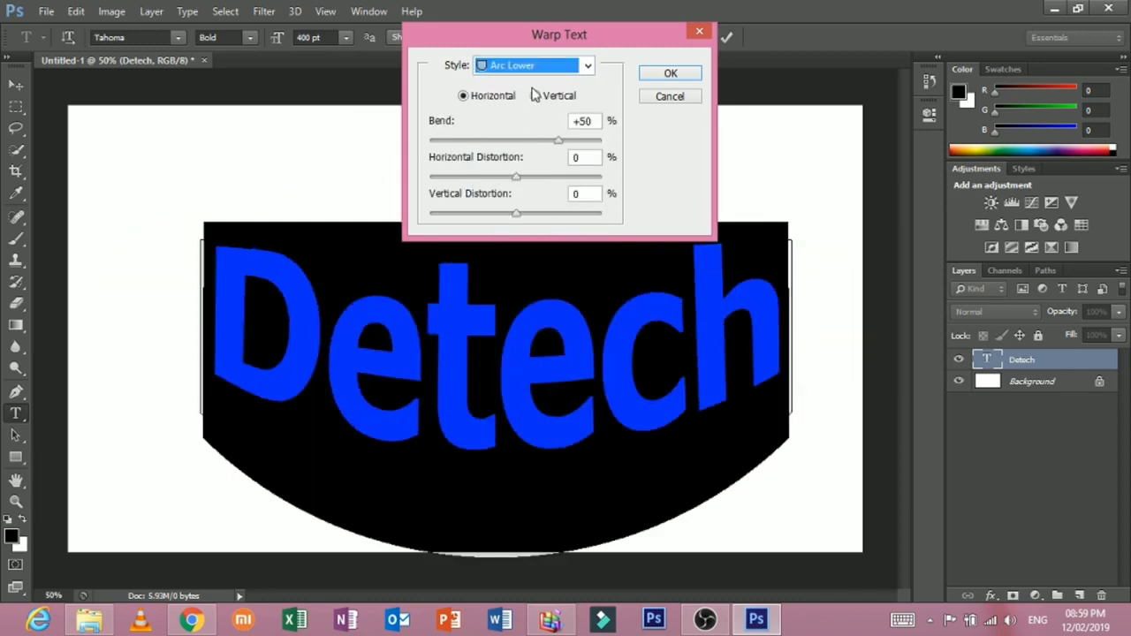
- Preview Arc Upper, Flag and Rise warps, then apply the Inflate warp
{"action": "left_click", "coordinate": [554, 71]}
{"action": "left_click", "coordinate": [527, 147]}
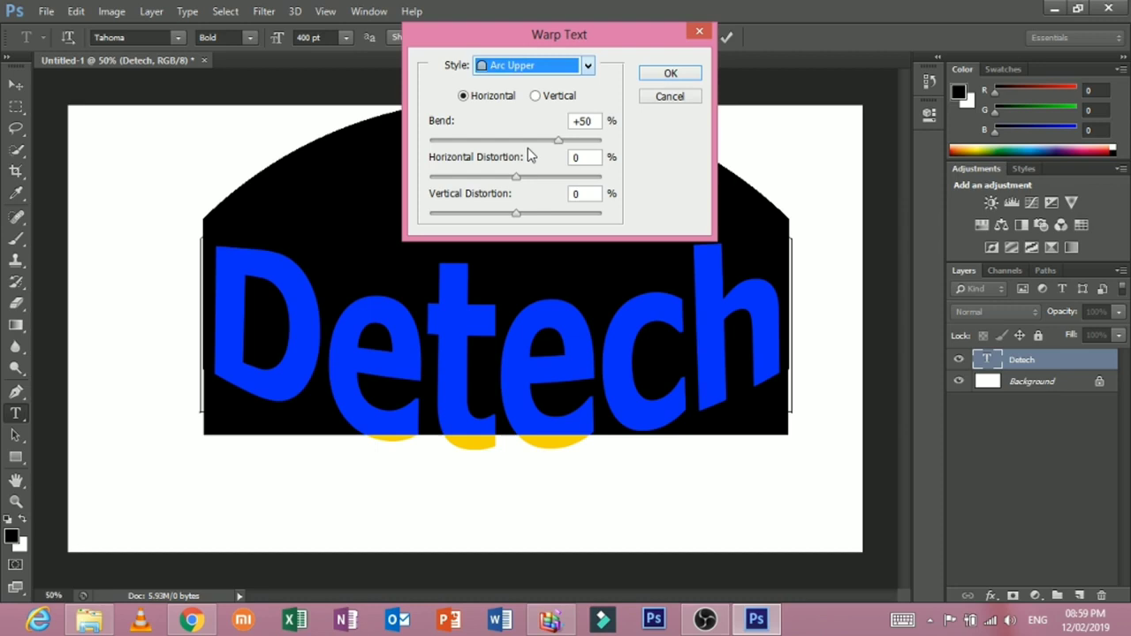
{"action": "left_click", "coordinate": [560, 71]}
{"action": "left_click", "coordinate": [534, 256]}
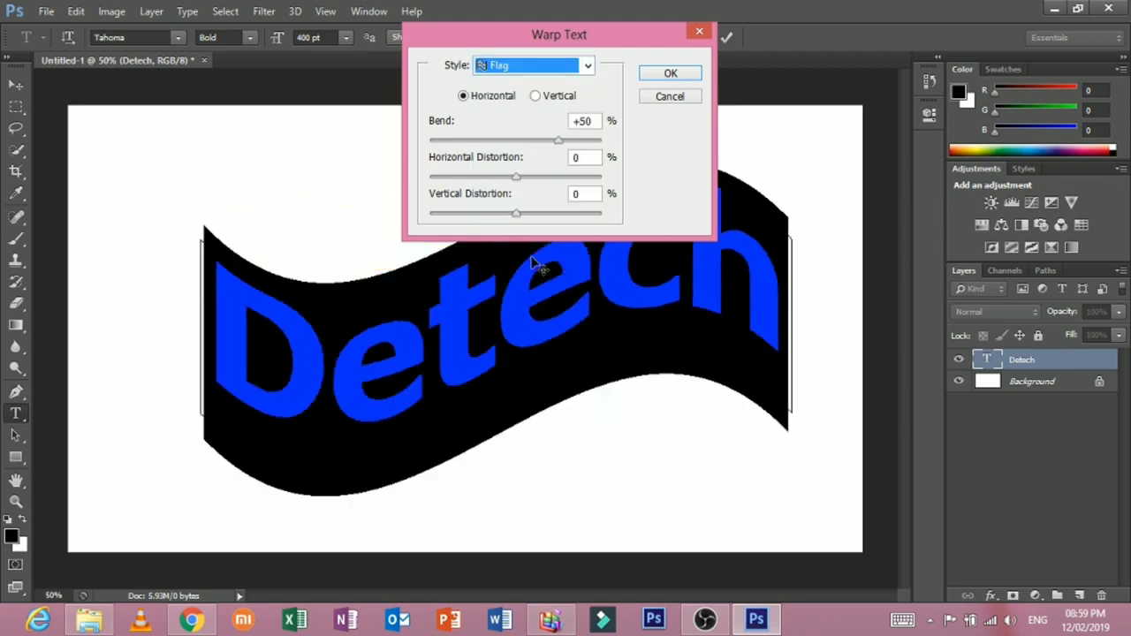
{"action": "left_click", "coordinate": [566, 71]}
{"action": "left_click", "coordinate": [555, 299]}
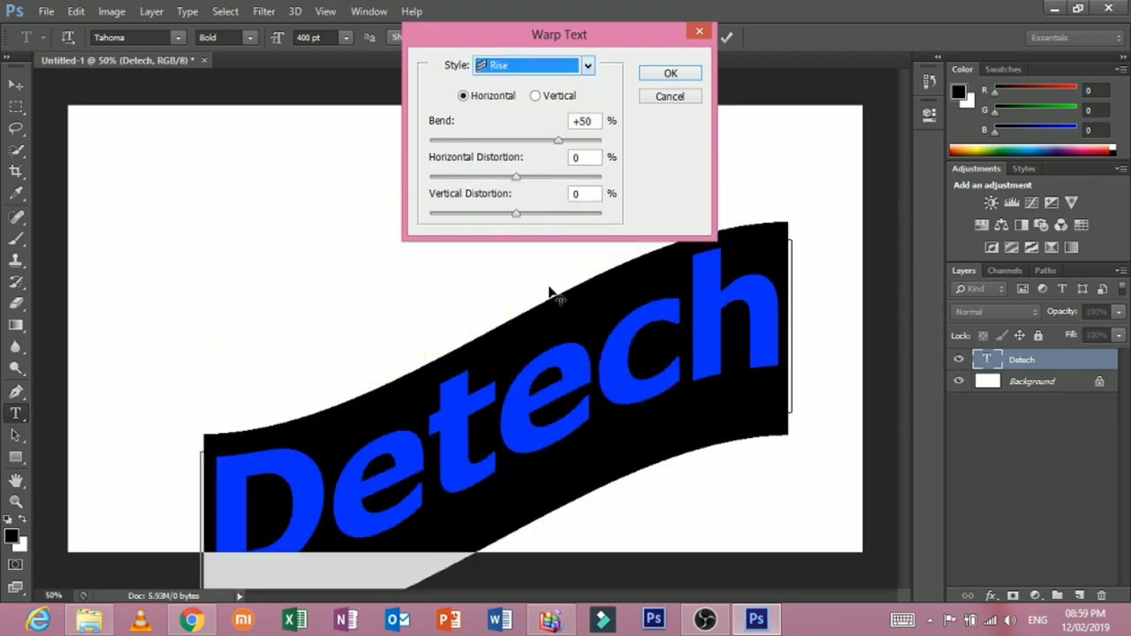
{"action": "left_click", "coordinate": [572, 70]}
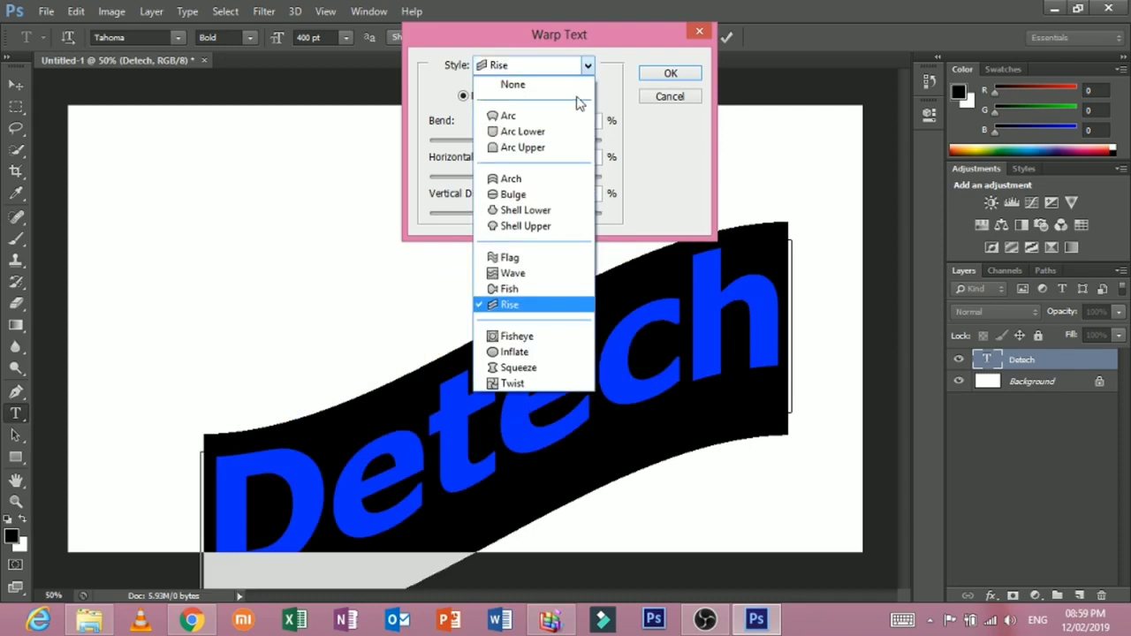
{"action": "left_click", "coordinate": [559, 357]}
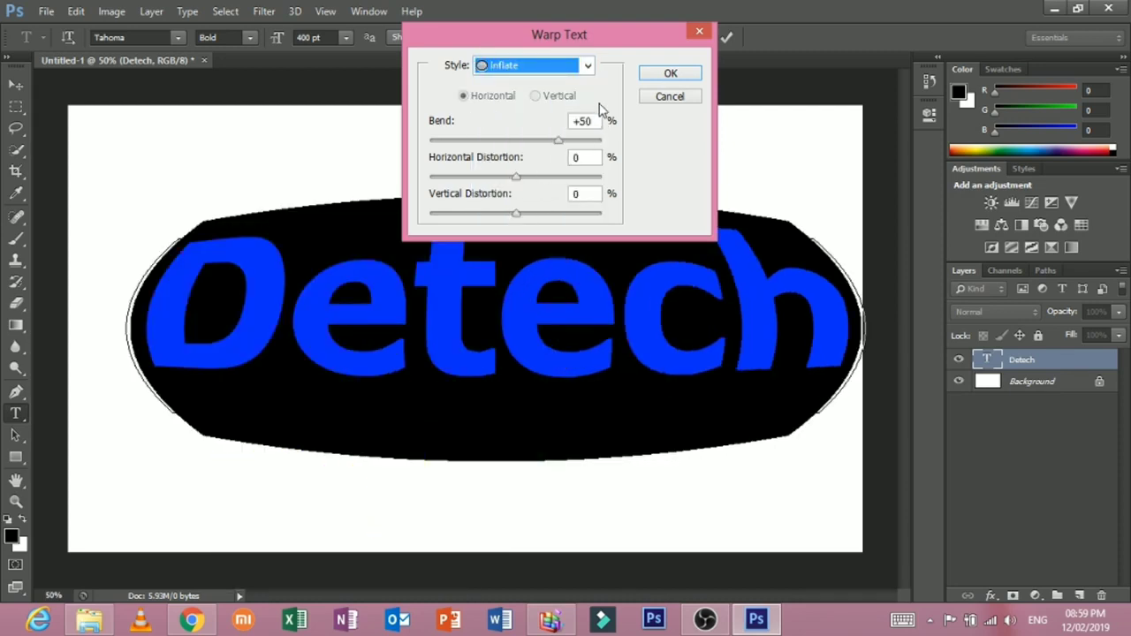
{"action": "left_click", "coordinate": [670, 73]}
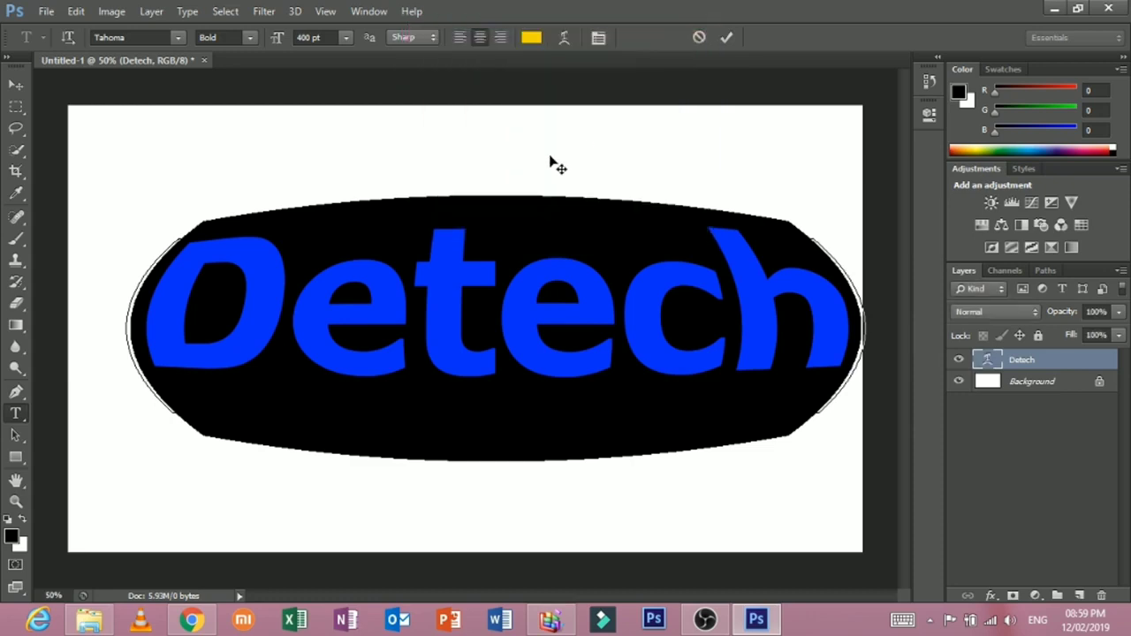
- Commit the warped yellow text and select the Detech text with the Character panel showing
{"action": "left_click", "coordinate": [16, 85]}
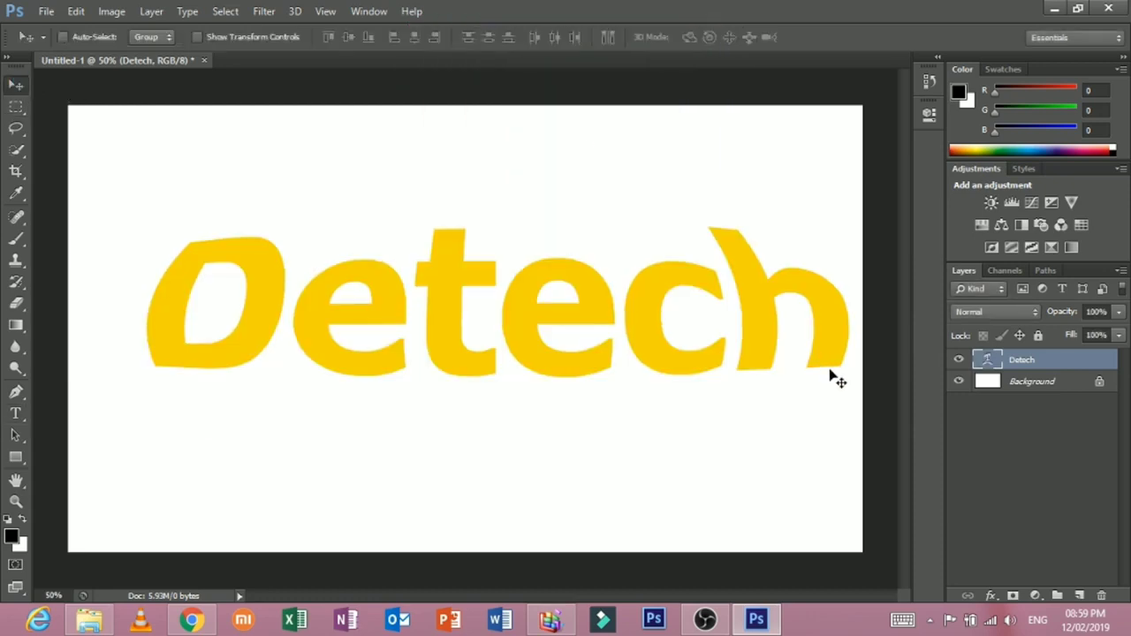
{"action": "double_click", "coordinate": [986, 360]}
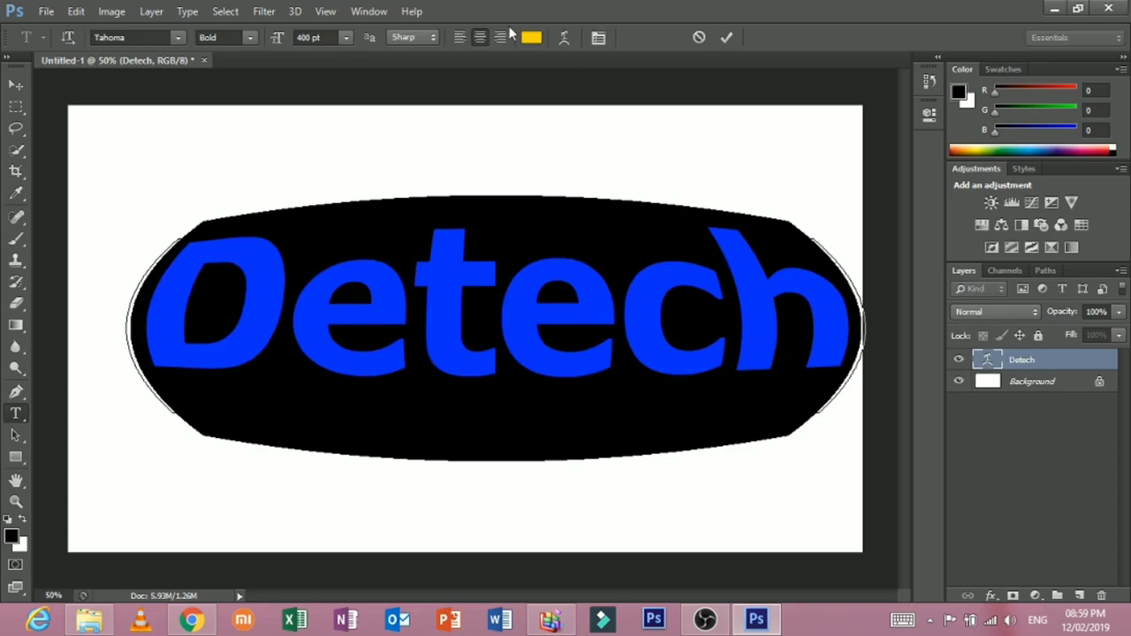
{"action": "left_click", "coordinate": [606, 39]}
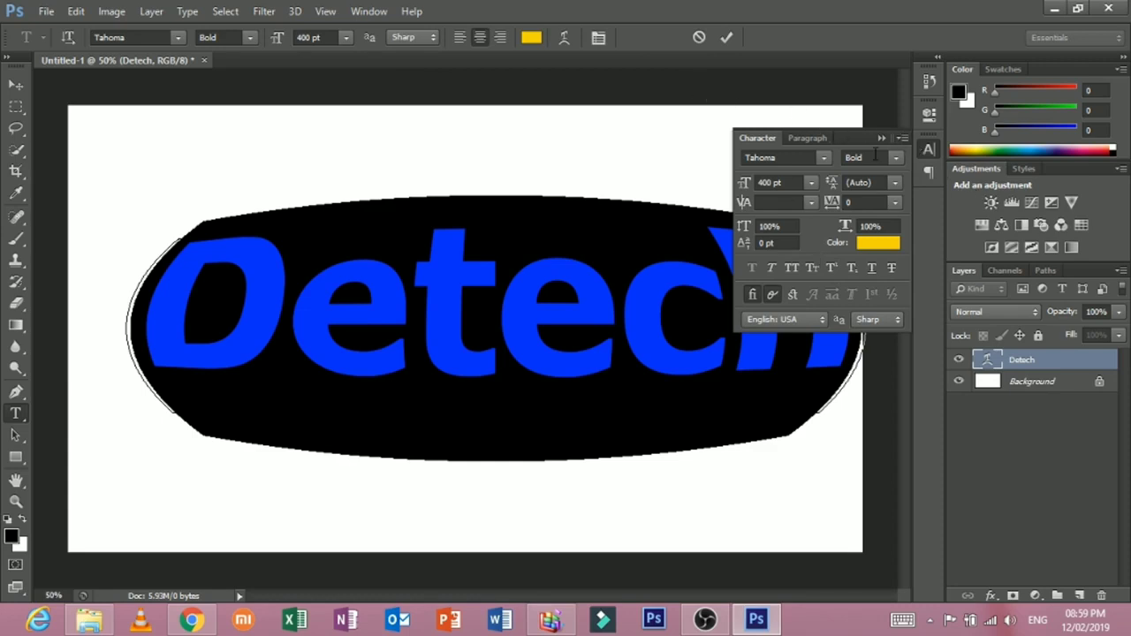
{"action": "left_click", "coordinate": [598, 38]}
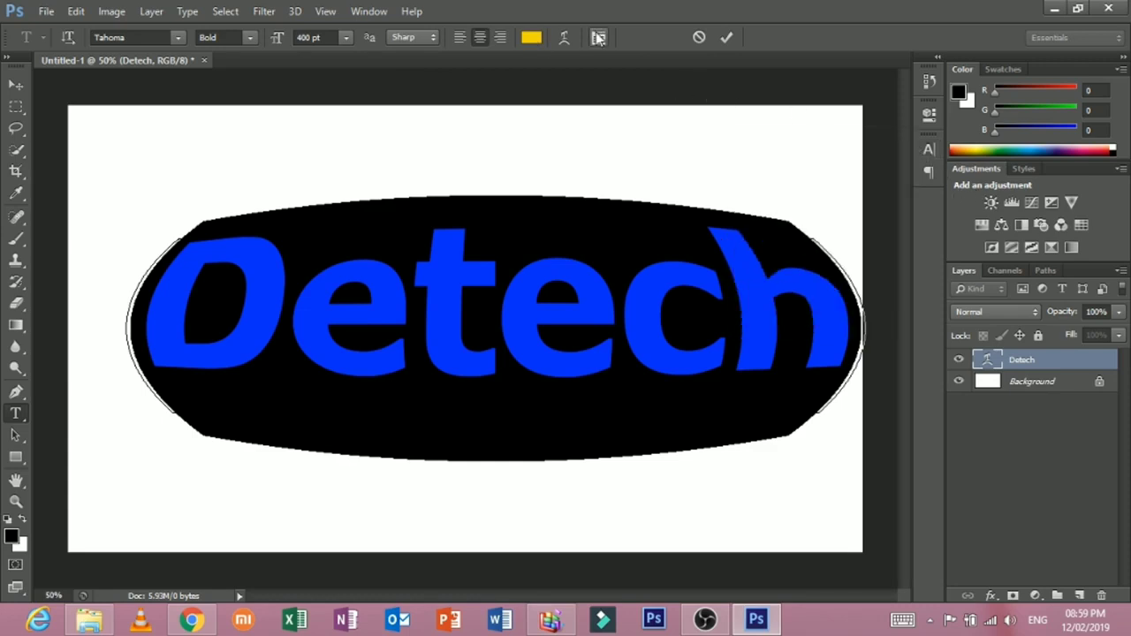
{"action": "left_click", "coordinate": [598, 37]}
- Set the Detech text's leading to 6 pt, keeping its current font
{"action": "left_click", "coordinate": [777, 157]}
{"action": "left_click", "coordinate": [821, 158]}
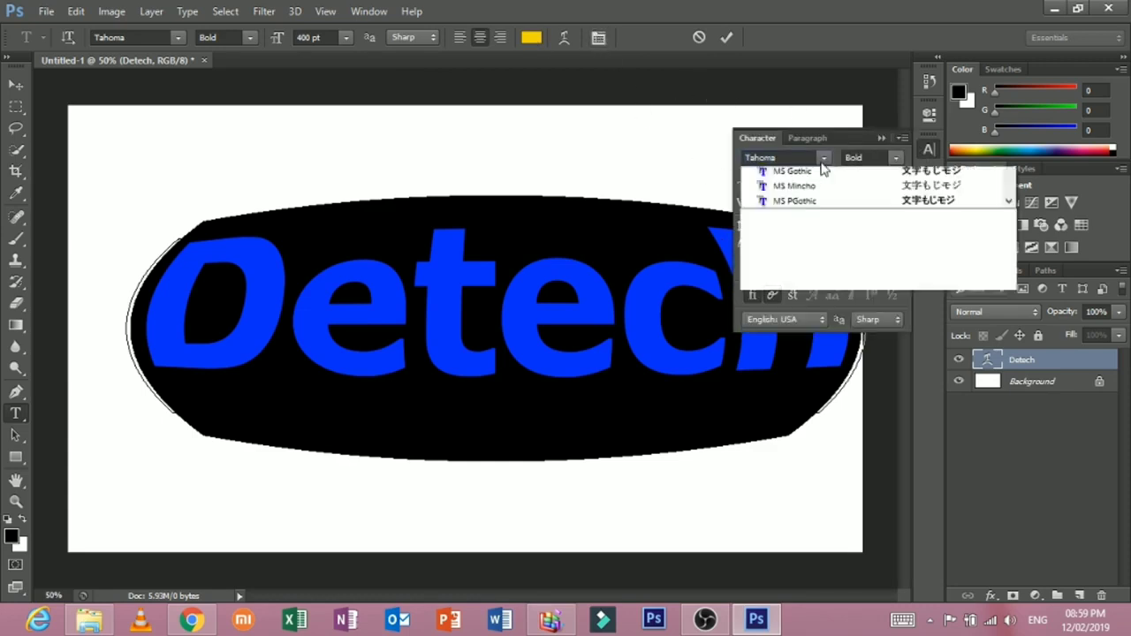
{"action": "left_click", "coordinate": [820, 159]}
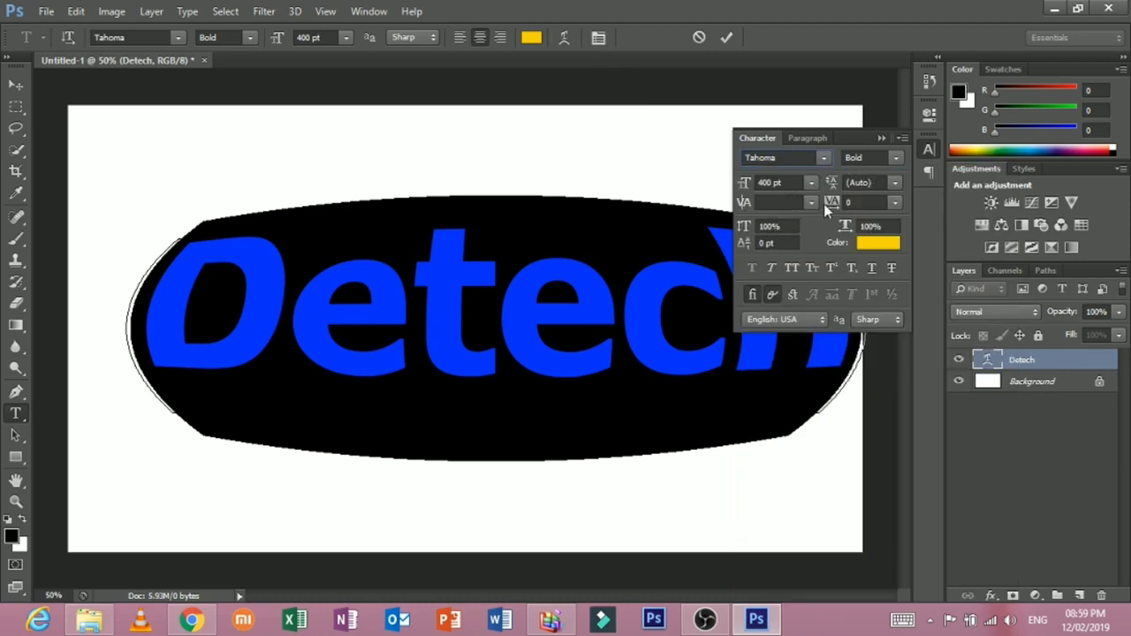
{"action": "left_click", "coordinate": [862, 182]}
{"action": "type", "text": "43"}
{"action": "key", "text": "Return"}
{"action": "left_click", "coordinate": [854, 182]}
{"action": "type", "text": "6"}
{"action": "key", "text": "Return"}
- Commit the text edits and delete the Detech type layer
{"action": "double_click", "coordinate": [987, 367]}
{"action": "left_click", "coordinate": [928, 148]}
{"action": "left_click", "coordinate": [987, 362]}
{"action": "key", "text": "Delete"}
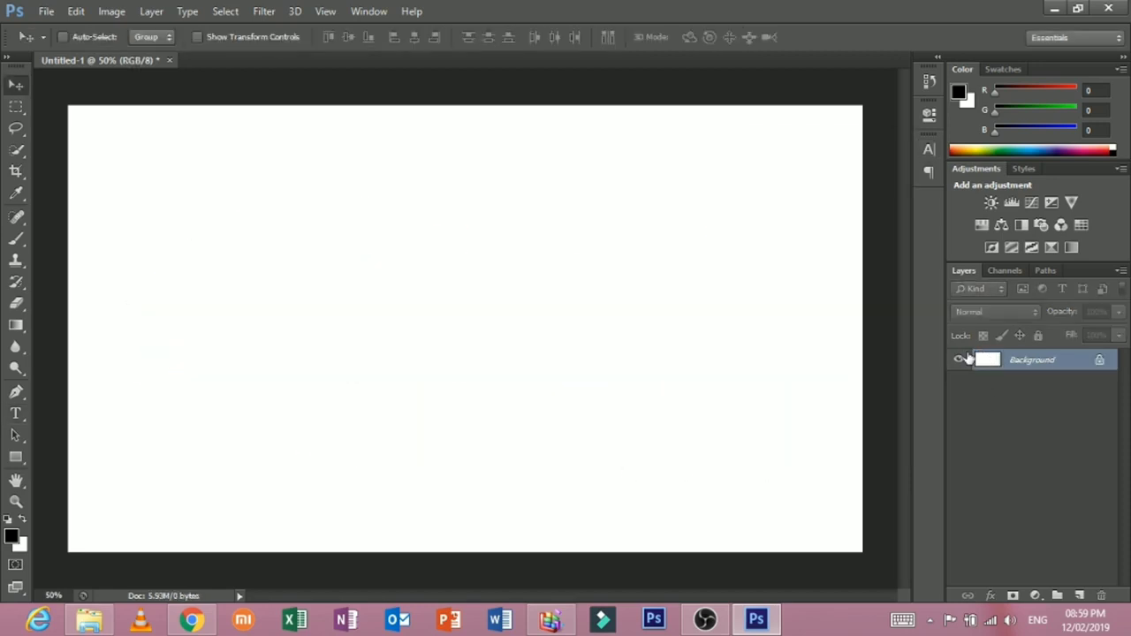
{"action": "left_click", "coordinate": [16, 414]}
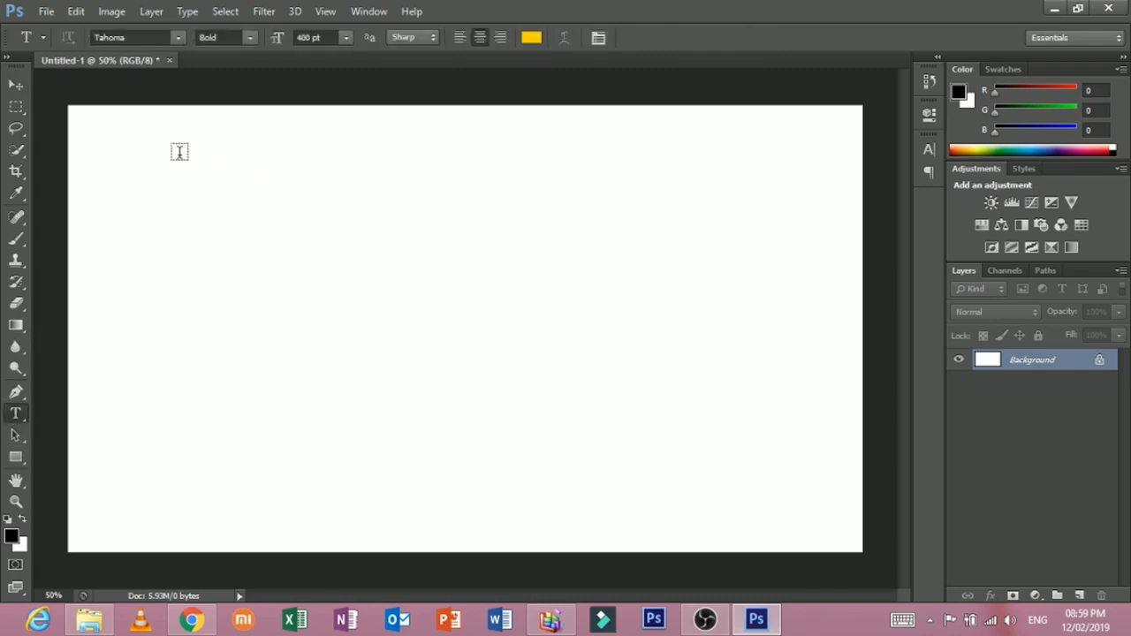
- Draw a large paragraph text box and type 'My' plus the person's full name at 72 pt
{"action": "left_click_drag", "start_coordinate": [172, 154], "coordinate": [782, 486]}
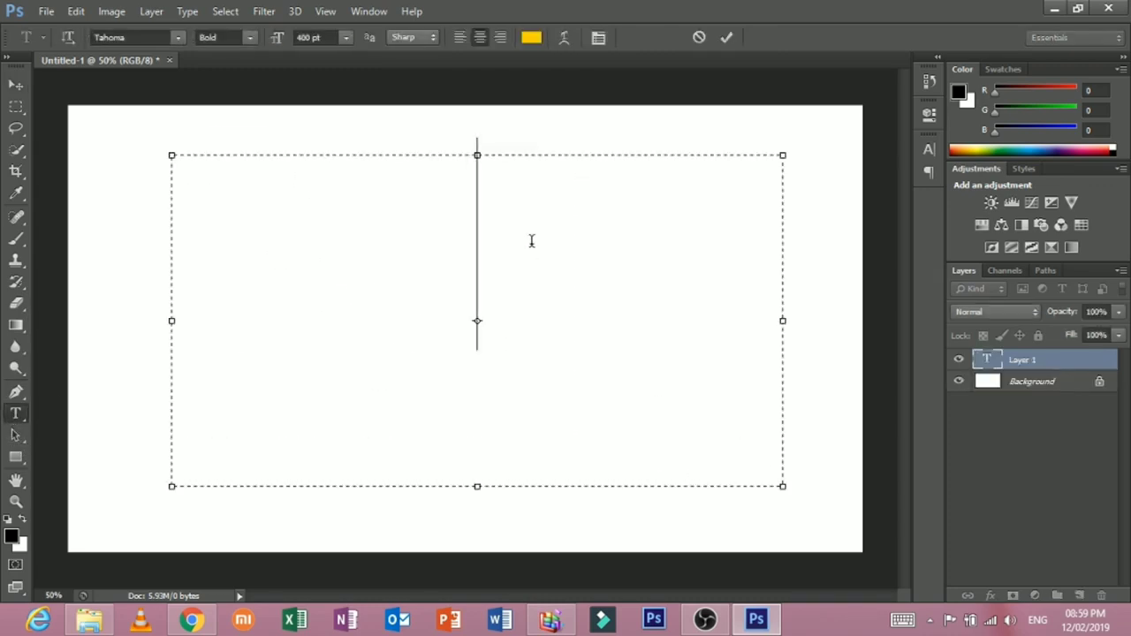
{"action": "left_click", "coordinate": [345, 37]}
{"action": "left_click", "coordinate": [383, 317]}
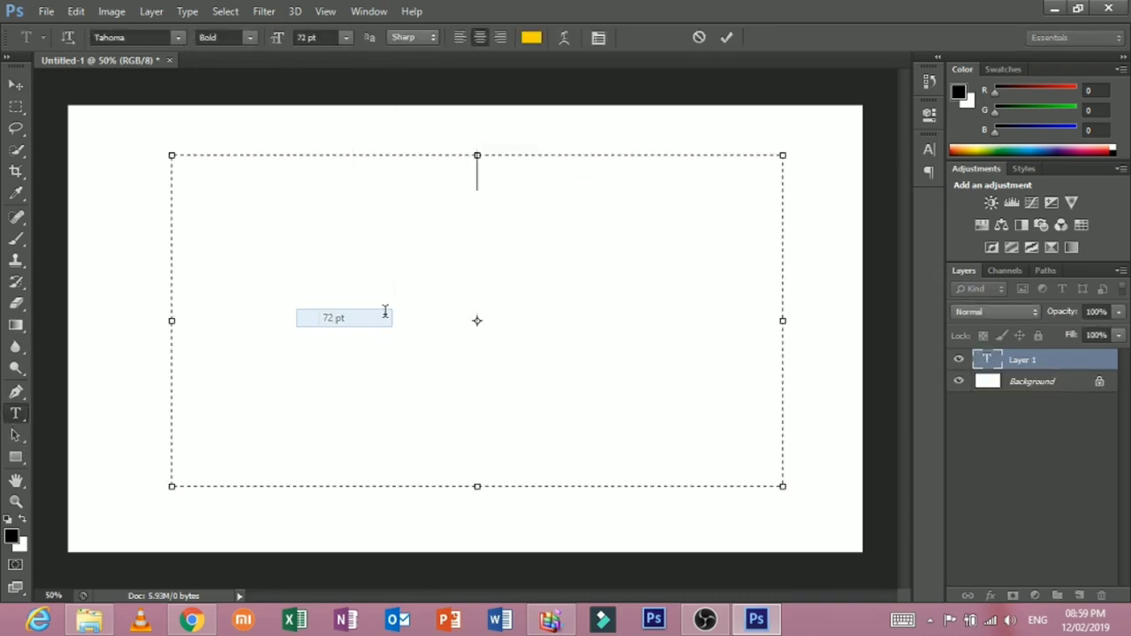
{"action": "type", "text": "M"}
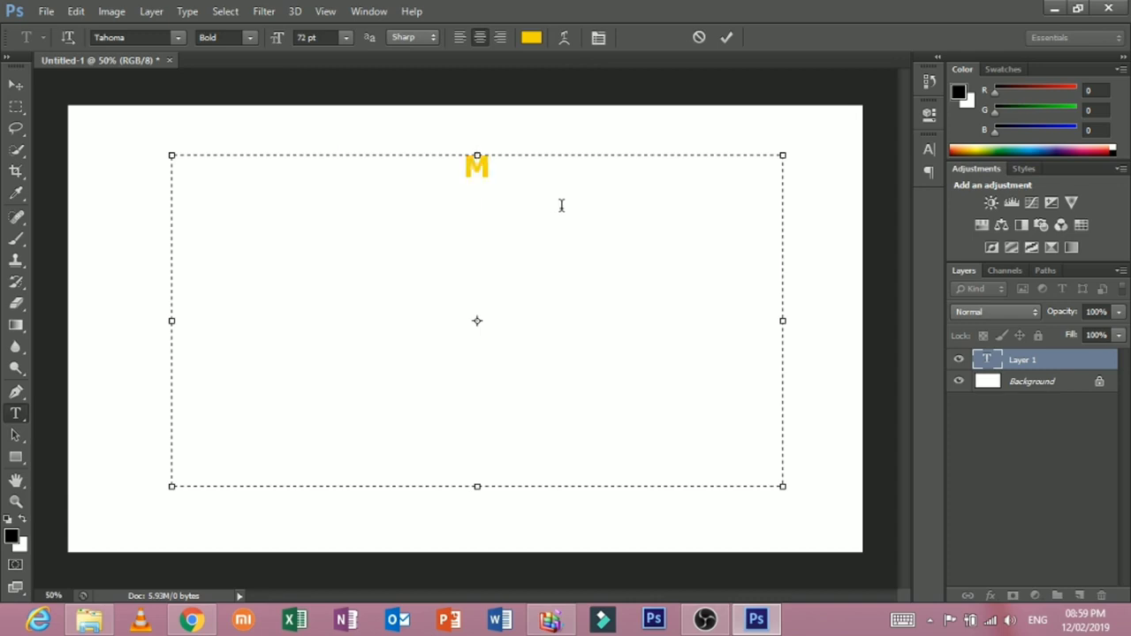
{"action": "type", "text": "y D"}
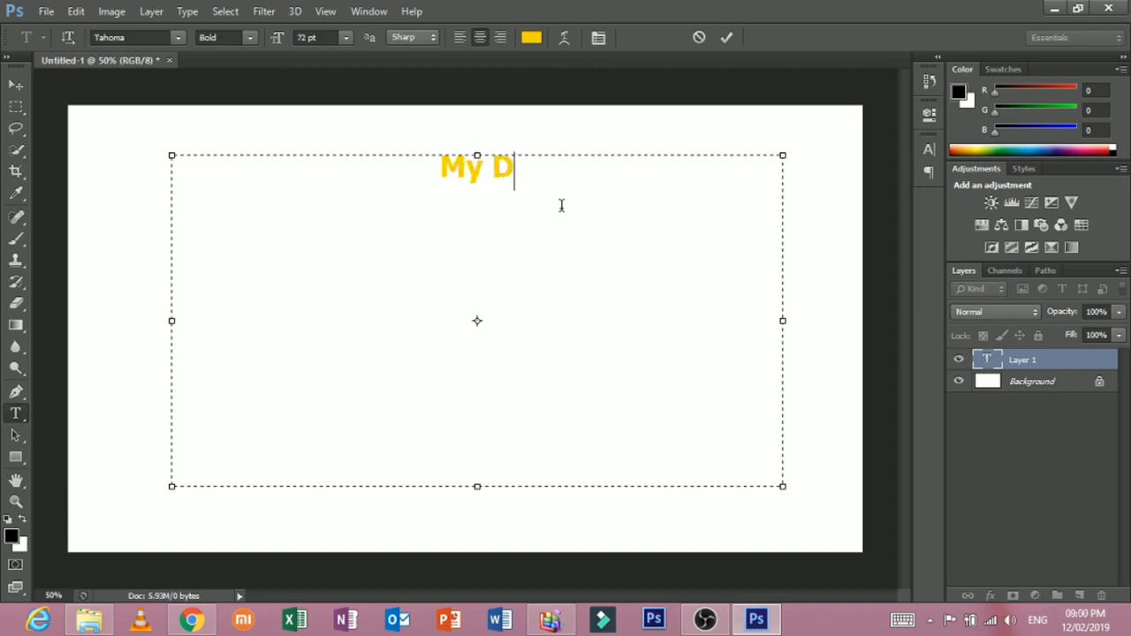
{"action": "type", "text": "eborsg"}
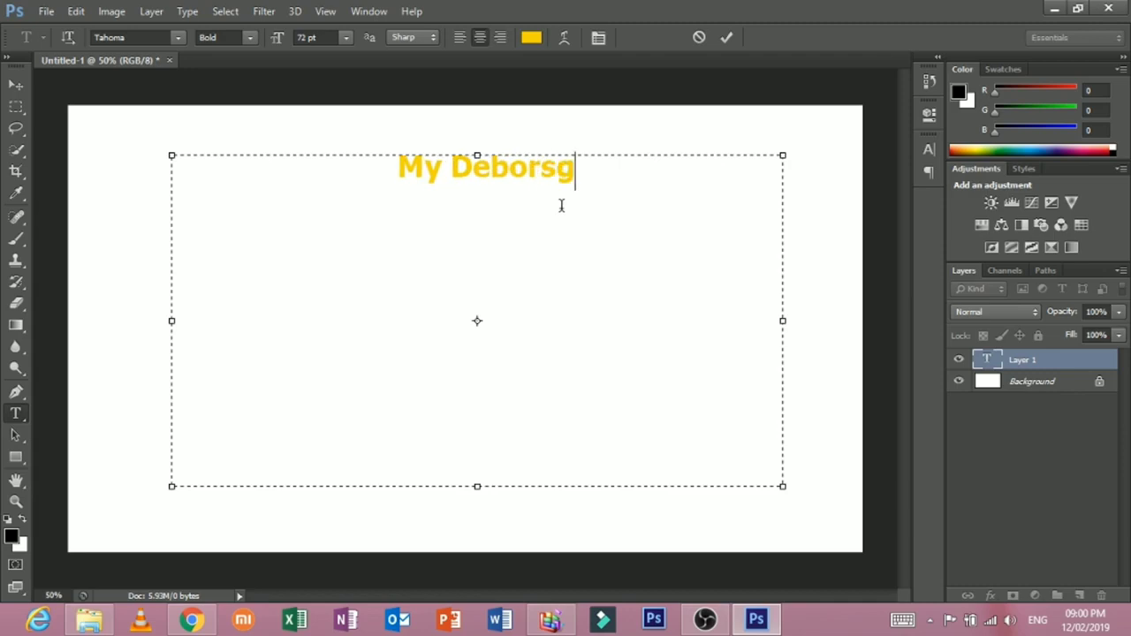
{"action": "key", "text": "BackSpace"}
{"action": "type", "text": "hgi"}
{"action": "key", "text": "BackSpace"}
{"action": "key", "text": "BackSpace"}
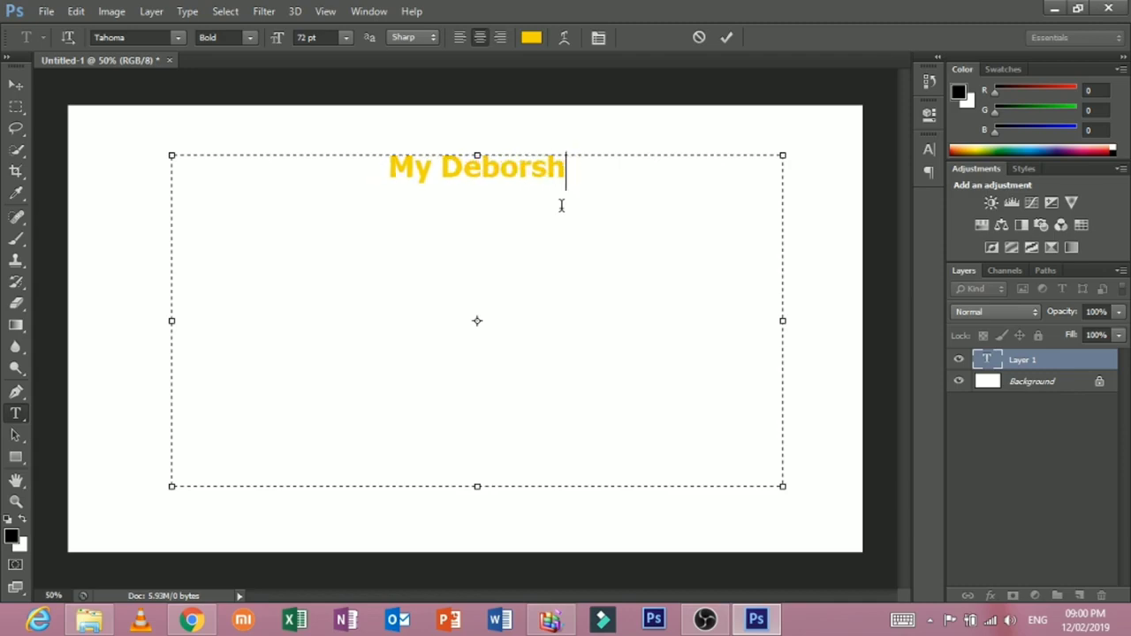
{"action": "type", "text": "i Ma"}
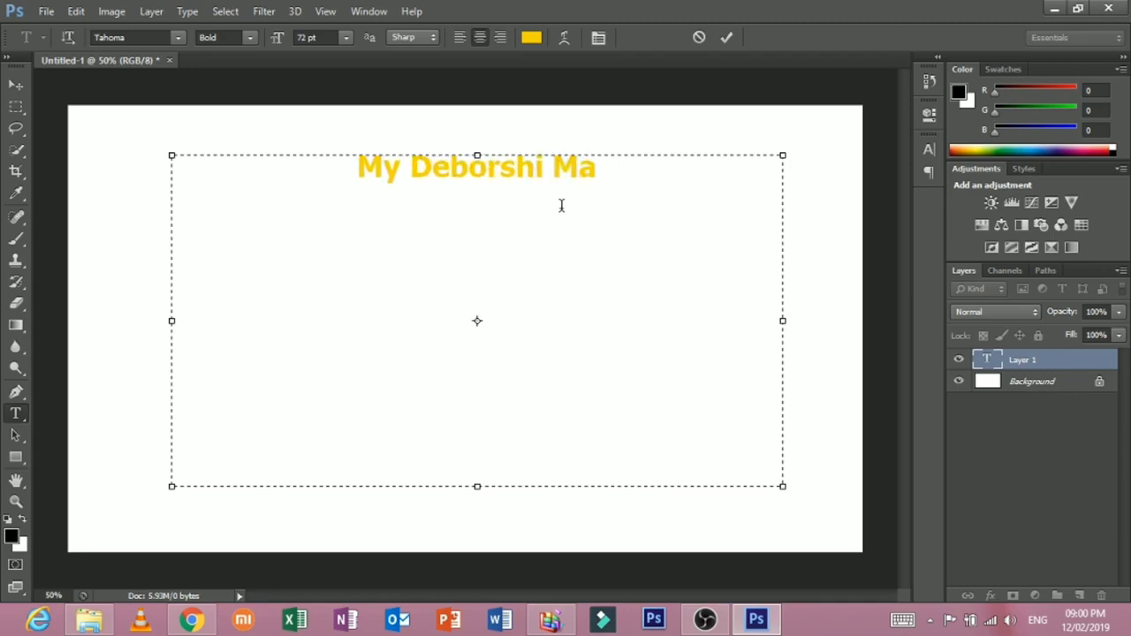
{"action": "type", "text": "llick"}
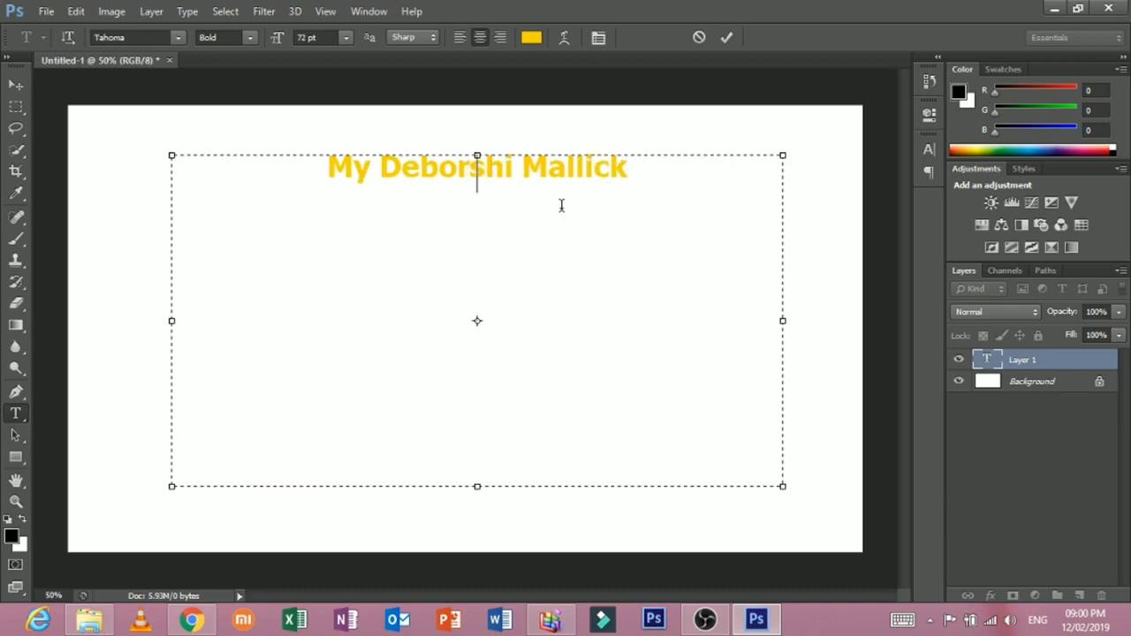
{"action": "left_click", "coordinate": [598, 38]}
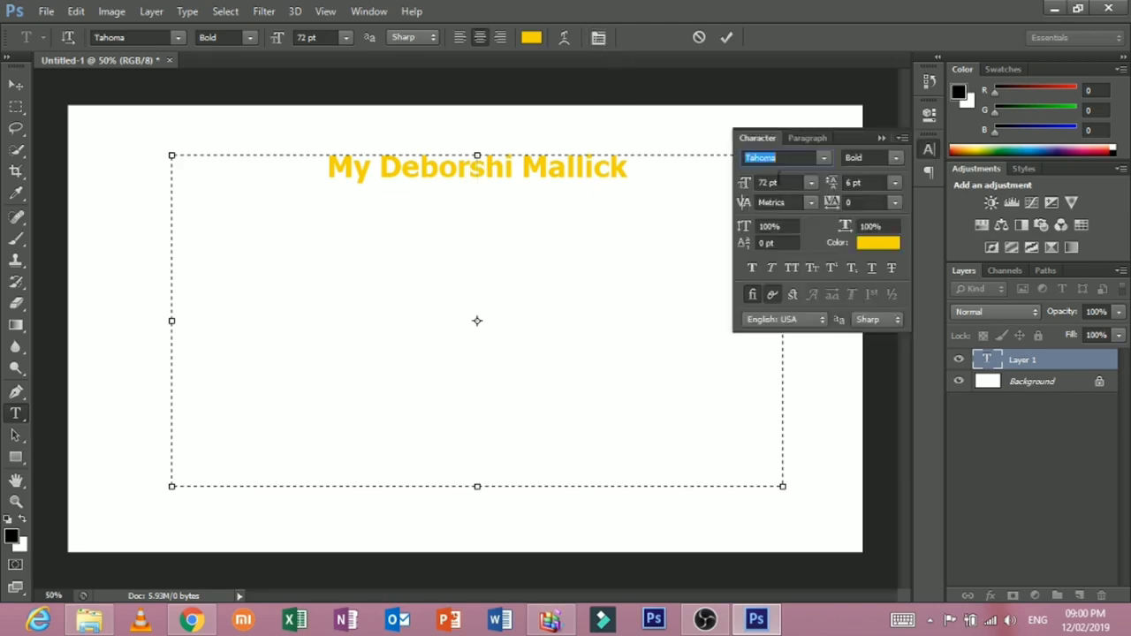
- Set the heading's line spacing to Auto
{"action": "left_click", "coordinate": [894, 183]}
{"action": "left_click", "coordinate": [870, 203]}
{"action": "key", "text": "Return"}
{"action": "double_click", "coordinate": [987, 359]}
{"action": "left_click", "coordinate": [570, 288]}
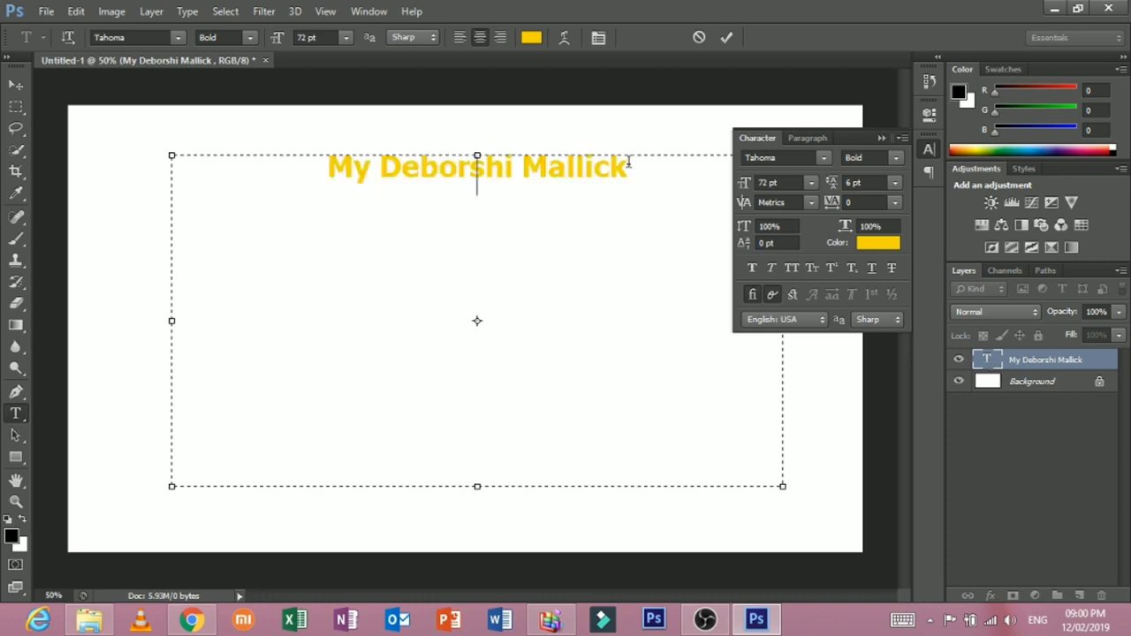
- Add the left-aligned filler line 'asddfcfd' below the heading
{"action": "left_click", "coordinate": [459, 38]}
{"action": "type", "text": "asd"}
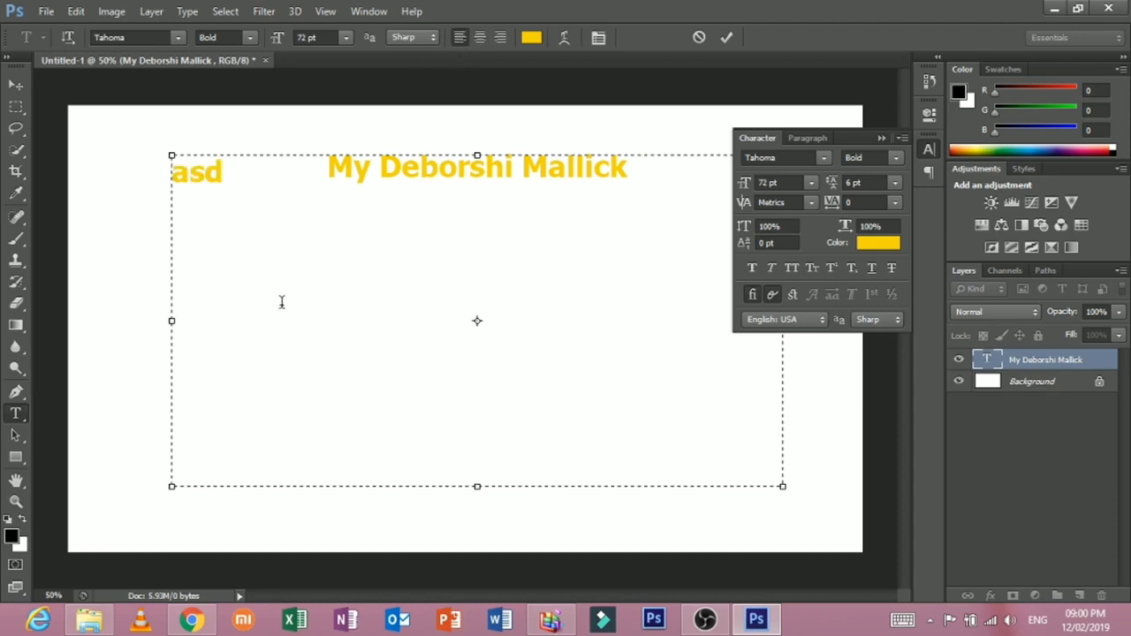
{"action": "type", "text": "dfcfd"}
{"action": "key", "text": "Home"}
{"action": "key", "text": "shift+Right"}
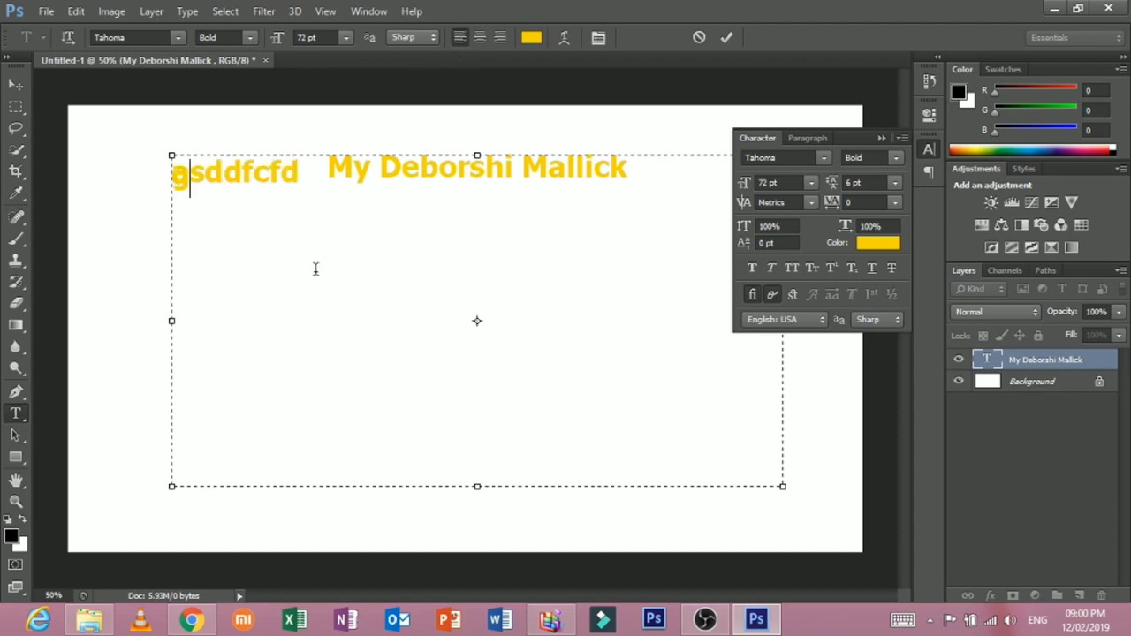
{"action": "key", "text": "shift+Right"}
{"action": "key", "text": "shift+Right"}
{"action": "key", "text": "shift+Right"}
{"action": "key", "text": "ctrl+a"}
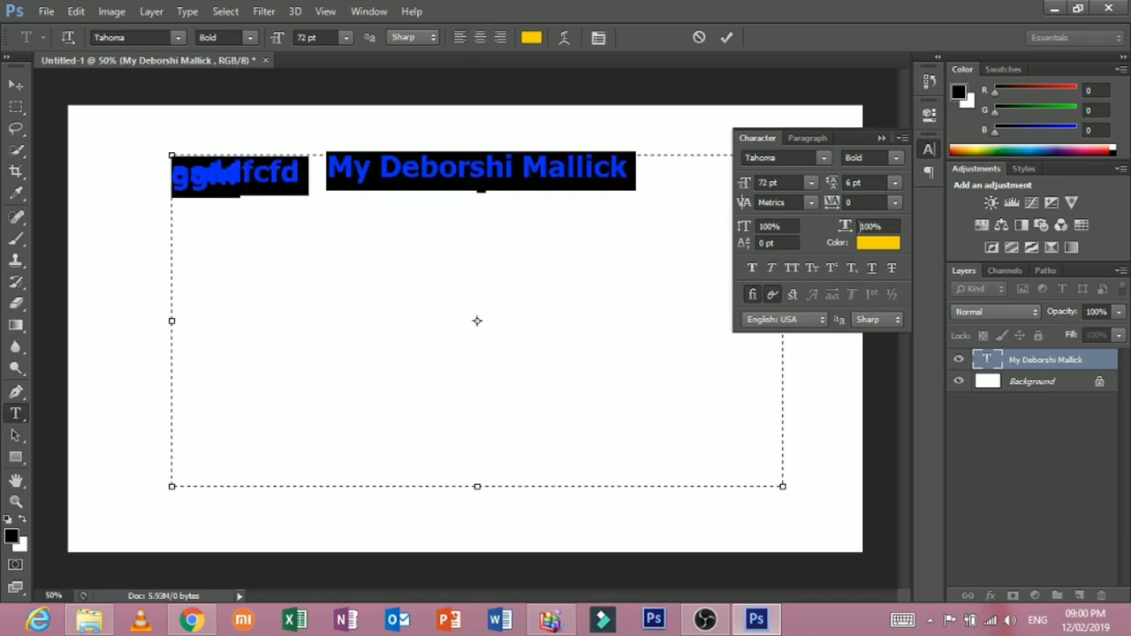
- Give all the text Auto leading and centre it
{"action": "left_click", "coordinate": [895, 182]}
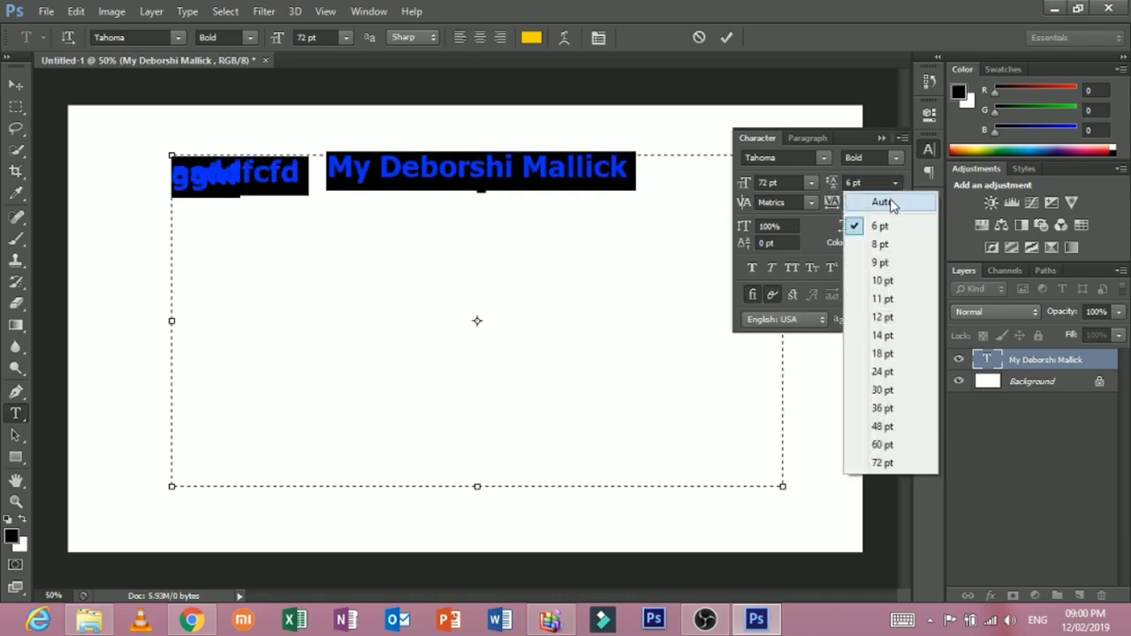
{"action": "left_click", "coordinate": [891, 203]}
{"action": "left_click", "coordinate": [415, 252]}
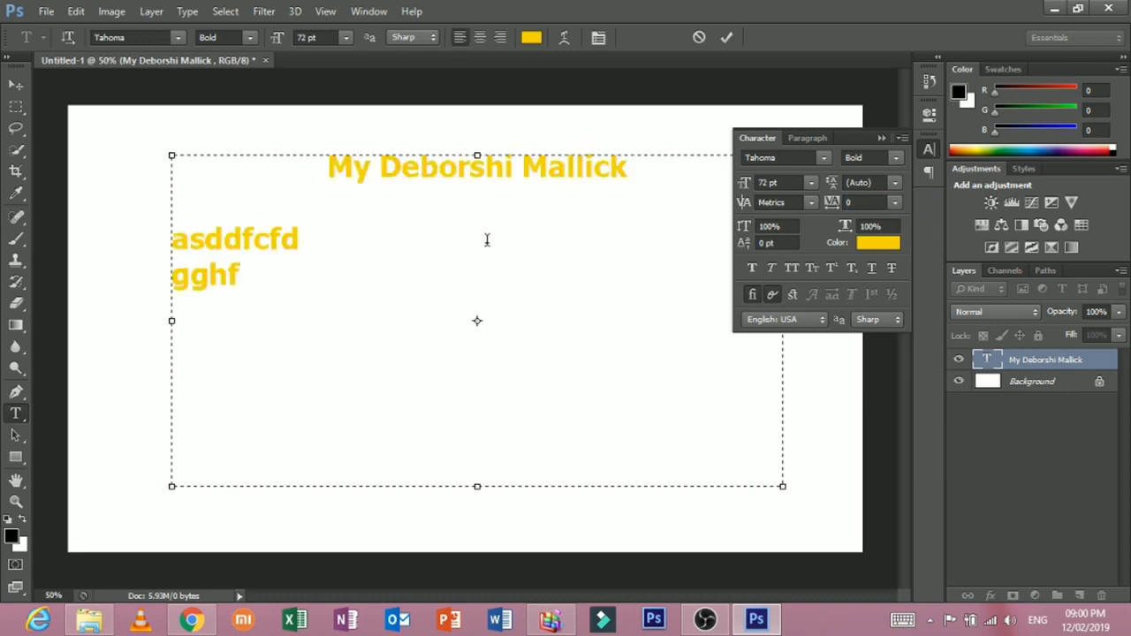
{"action": "key", "text": "ctrl+a"}
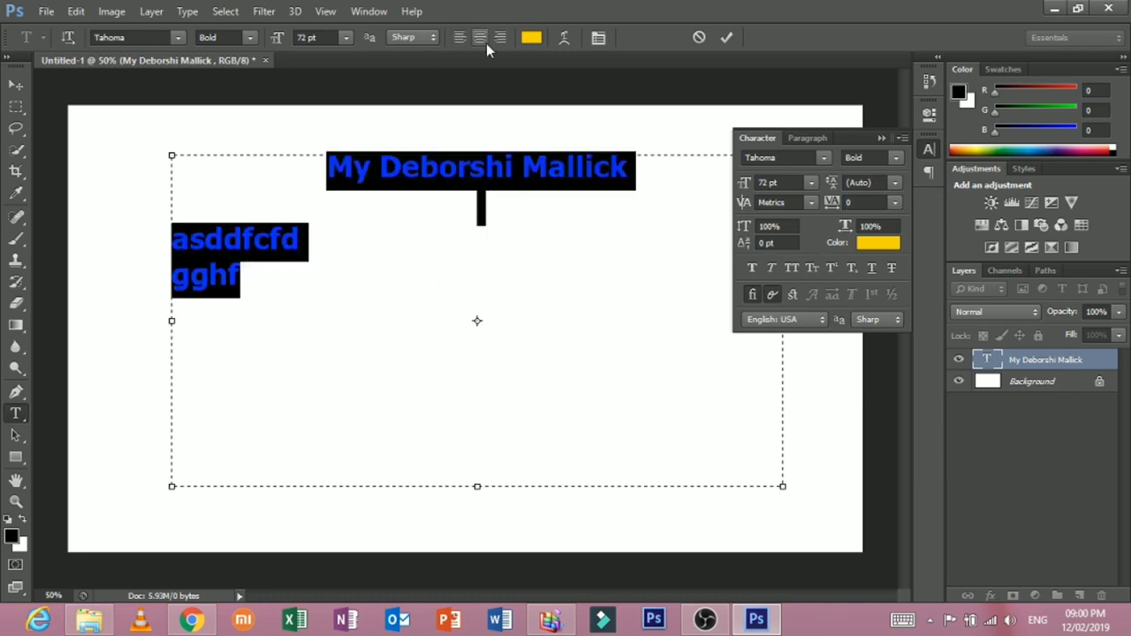
{"action": "left_click", "coordinate": [482, 38]}
{"action": "left_click", "coordinate": [475, 222]}
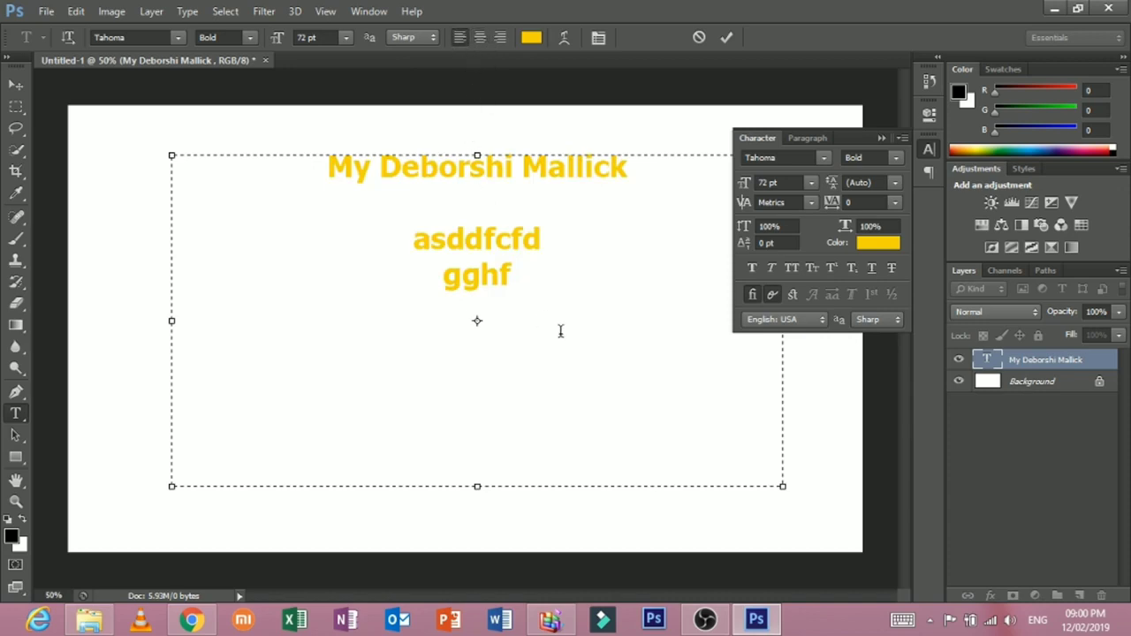
- Compare left and right alignment, ending with the text centred
{"action": "key", "text": "ctrl+a"}
{"action": "left_click", "coordinate": [459, 38]}
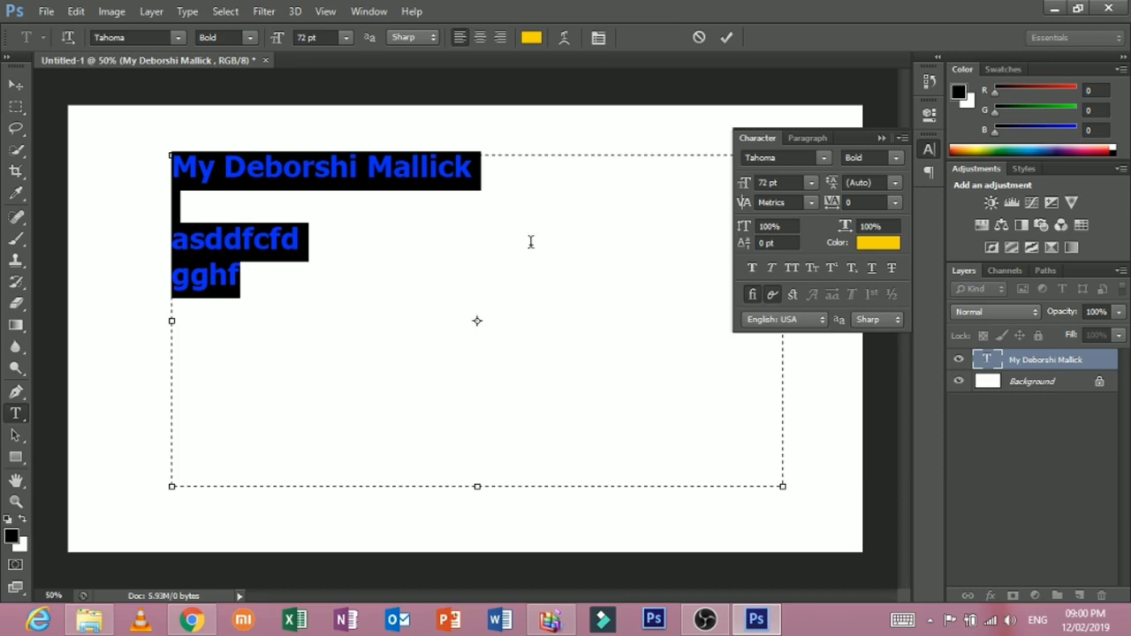
{"action": "left_click", "coordinate": [500, 37]}
{"action": "left_click", "coordinate": [480, 37]}
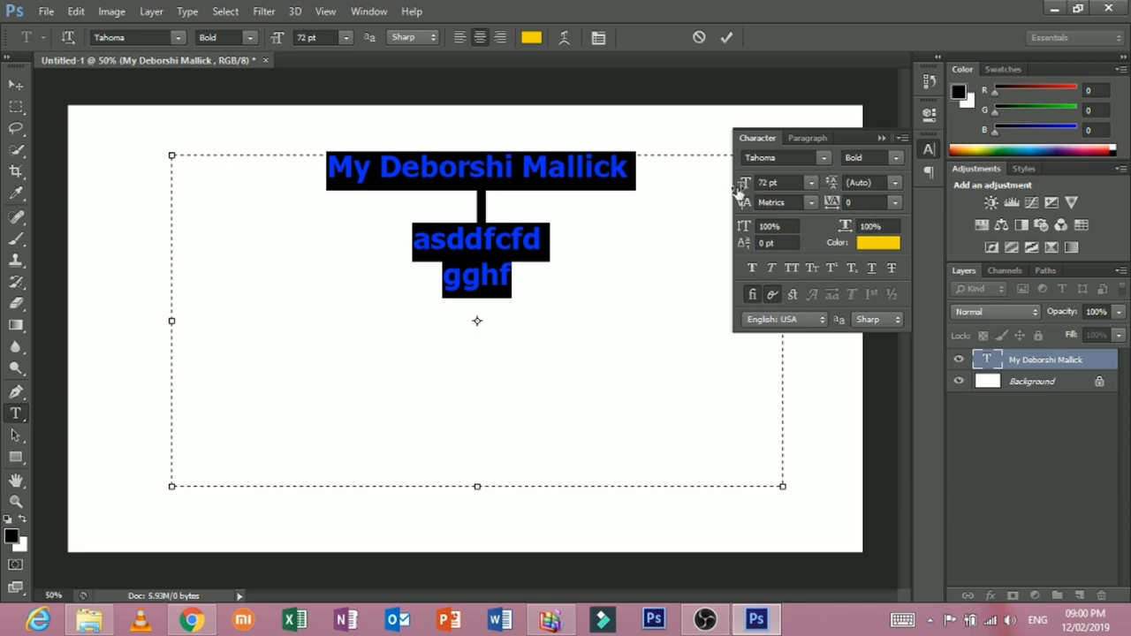
- Resize the text to 125 pt and reset line spacing to Auto
{"action": "left_click_drag", "start_coordinate": [737, 189], "coordinate": [752, 187]}
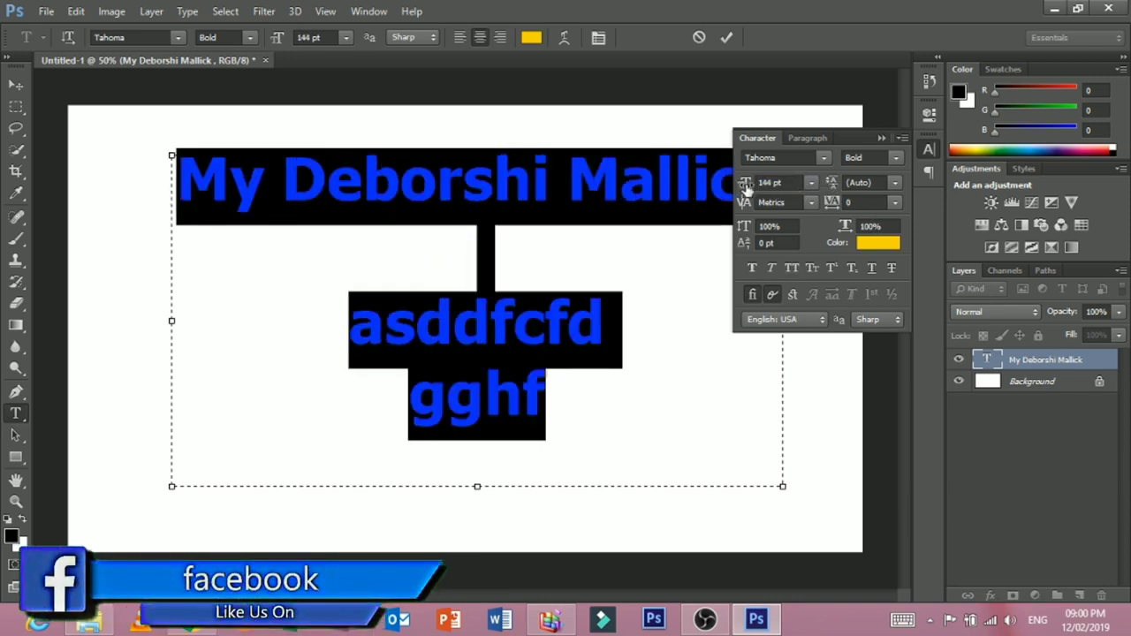
{"action": "mouse_move", "coordinate": [746, 186]}
{"action": "left_mouse_down"}
{"action": "mouse_move", "coordinate": [689, 204]}
{"action": "mouse_move", "coordinate": [1029, 180]}
{"action": "mouse_move", "coordinate": [969, 199]}
{"action": "mouse_move", "coordinate": [995, 198]}
{"action": "mouse_move", "coordinate": [892, 185]}
{"action": "left_mouse_up"}
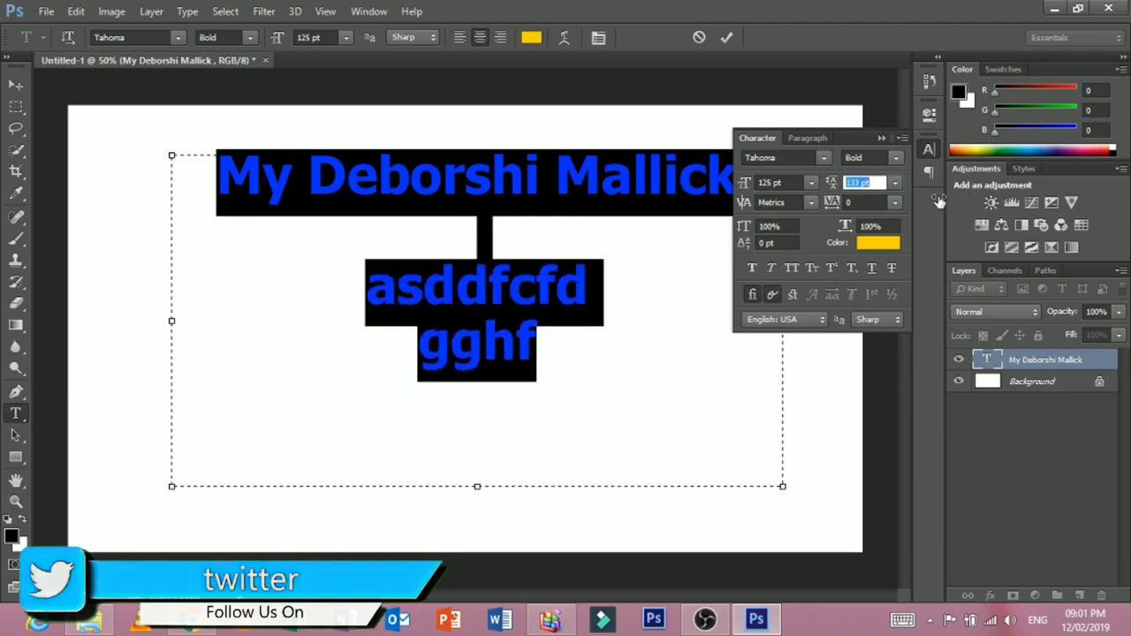
{"action": "left_click", "coordinate": [895, 182]}
{"action": "left_click", "coordinate": [872, 212]}
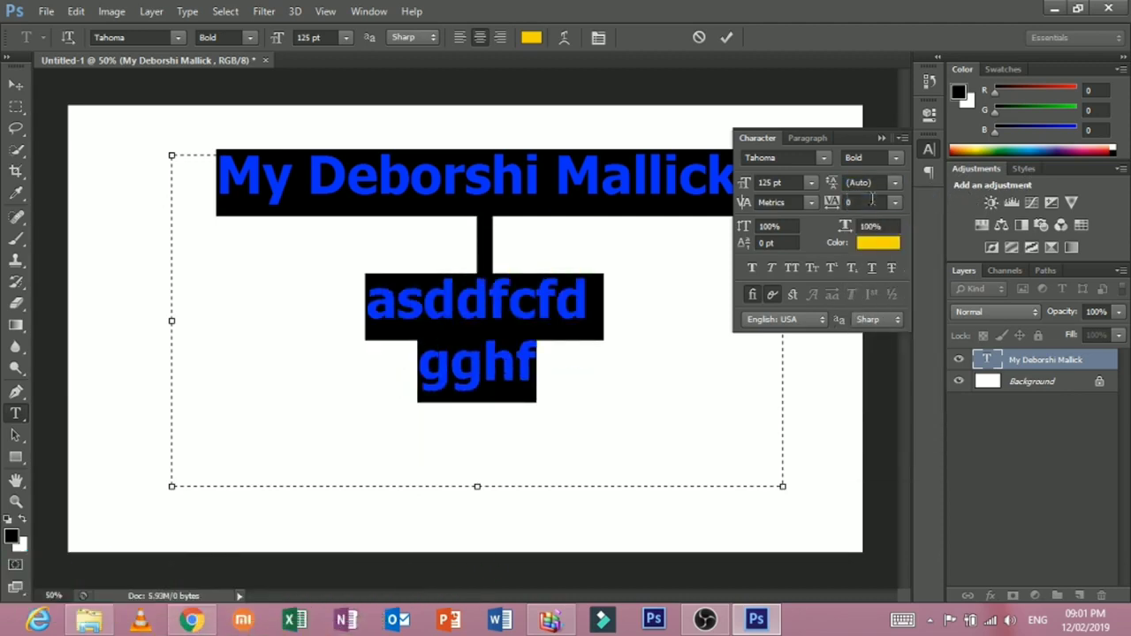
- Try Optical and zero kerning, then return kerning to Metrics
{"action": "left_click", "coordinate": [796, 204]}
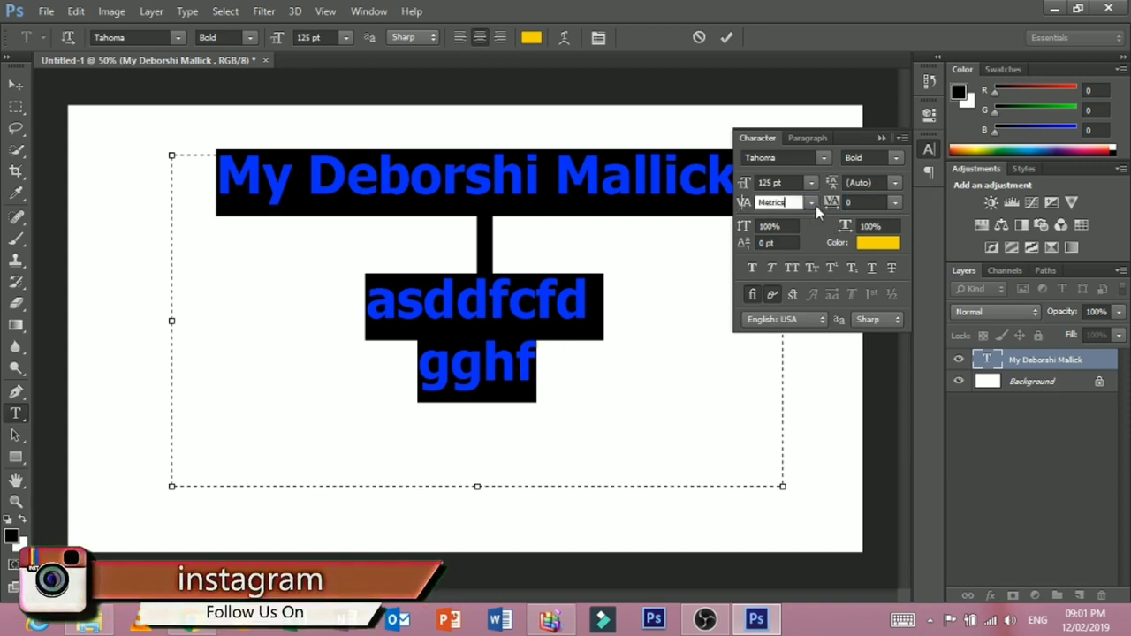
{"action": "left_click", "coordinate": [812, 203]}
{"action": "left_click", "coordinate": [804, 239]}
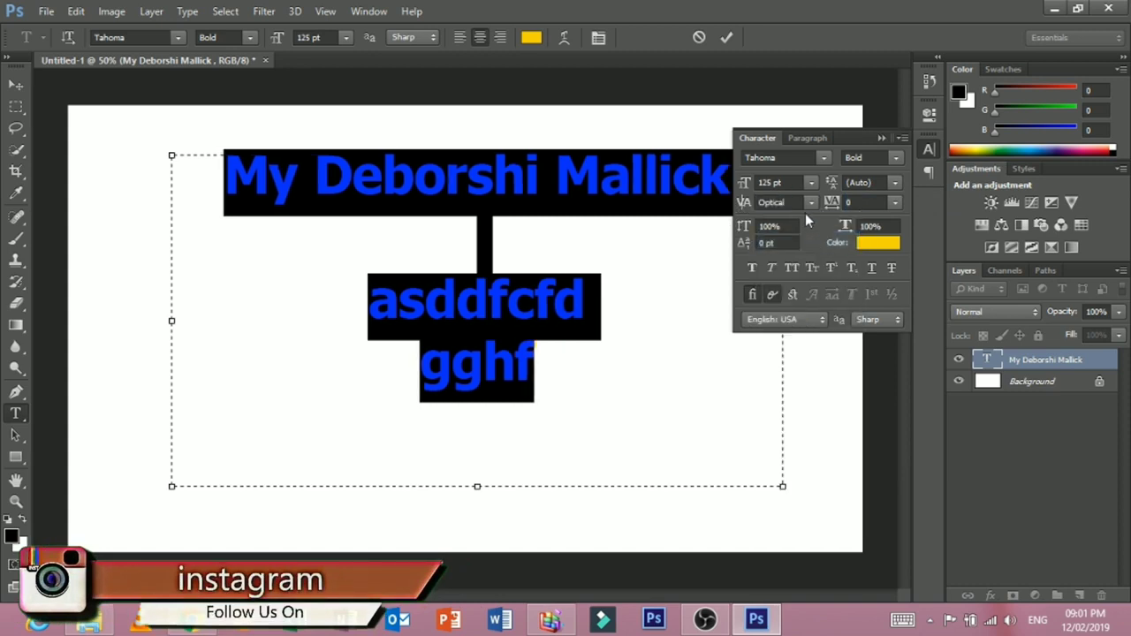
{"action": "left_click", "coordinate": [805, 205]}
{"action": "left_click", "coordinate": [806, 222]}
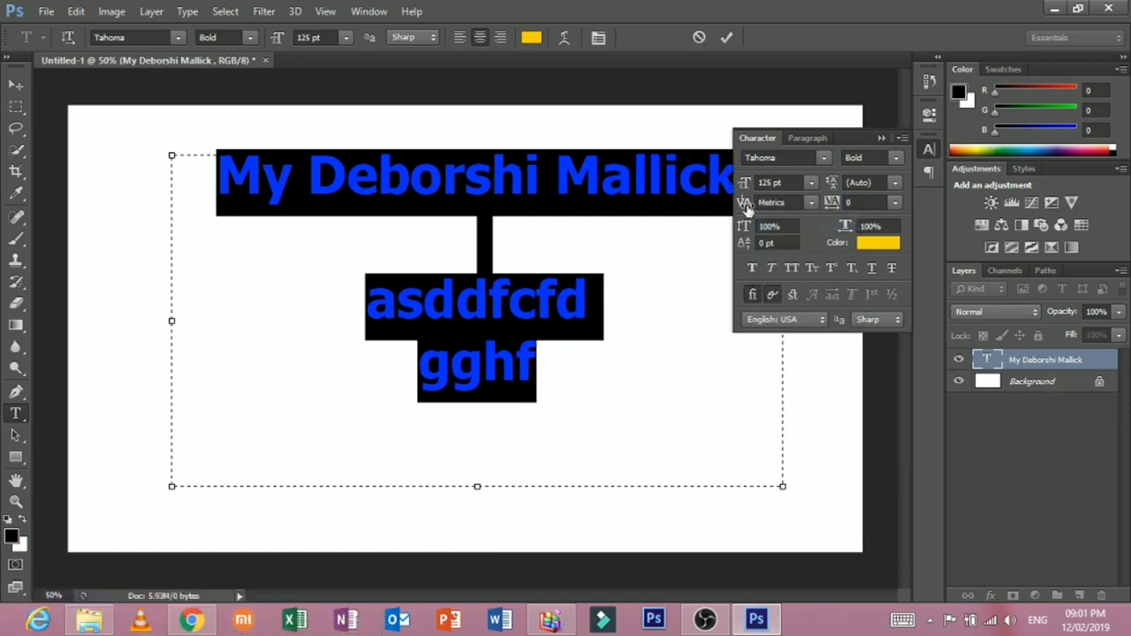
{"action": "left_click_drag", "start_coordinate": [747, 203], "coordinate": [805, 206]}
{"action": "left_click", "coordinate": [806, 205]}
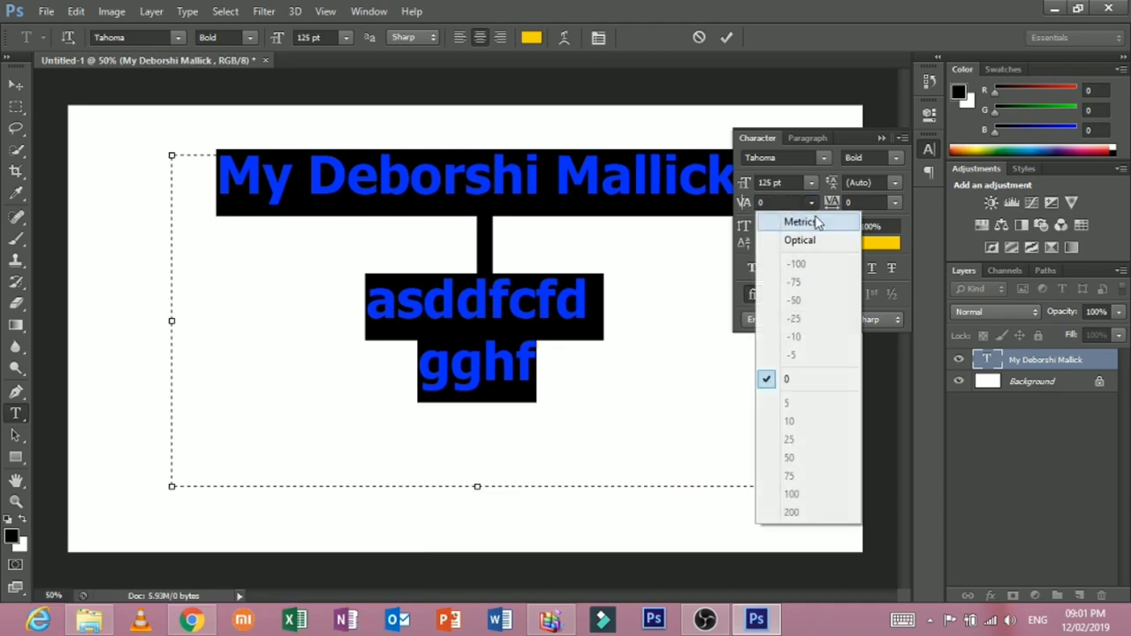
{"action": "left_click", "coordinate": [814, 222]}
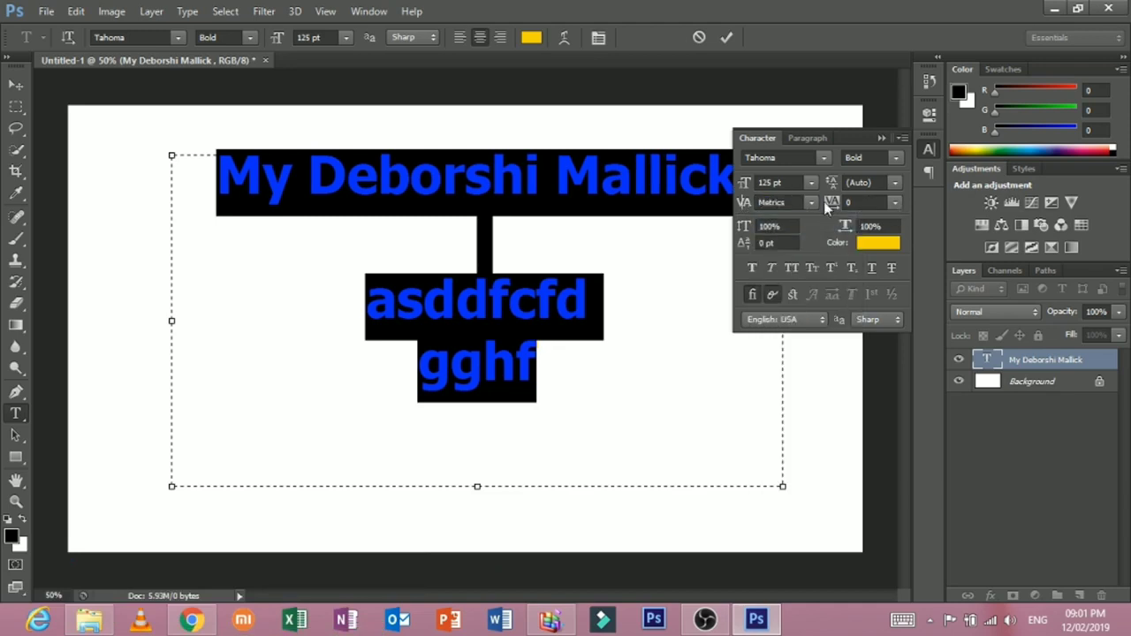
- Set tracking 80, vertical scale 161%, horizontal scale 86% and baseline shift 29 pt
{"action": "mouse_move", "coordinate": [830, 202]}
{"action": "left_mouse_down"}
{"action": "mouse_move", "coordinate": [861, 203]}
{"action": "mouse_move", "coordinate": [740, 232]}
{"action": "left_mouse_up"}
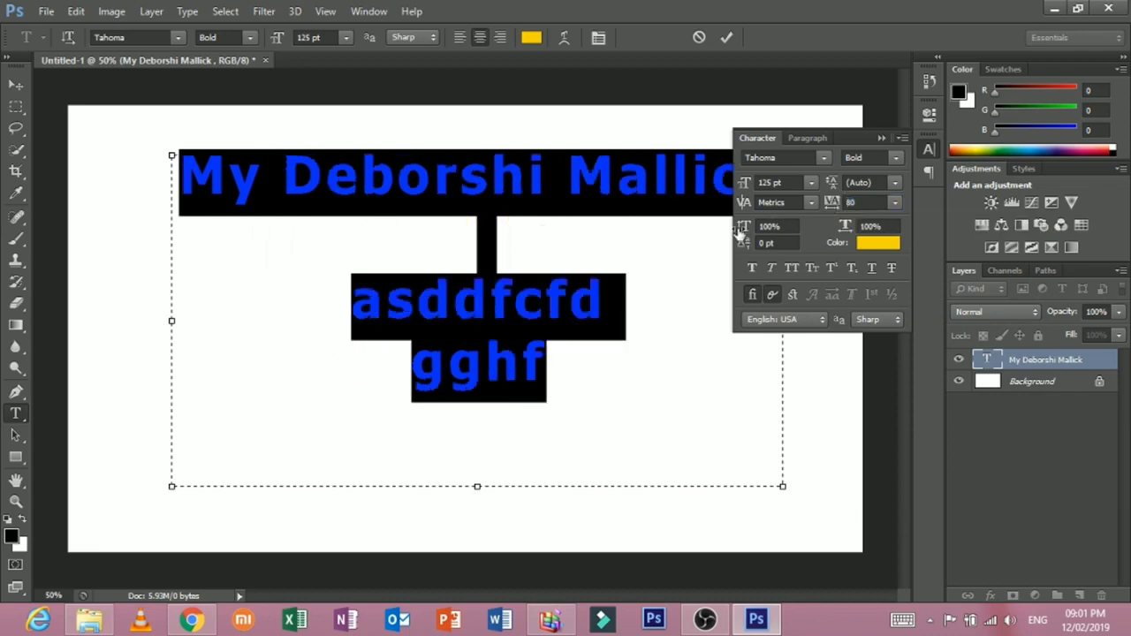
{"action": "left_click_drag", "start_coordinate": [748, 234], "coordinate": [816, 234]}
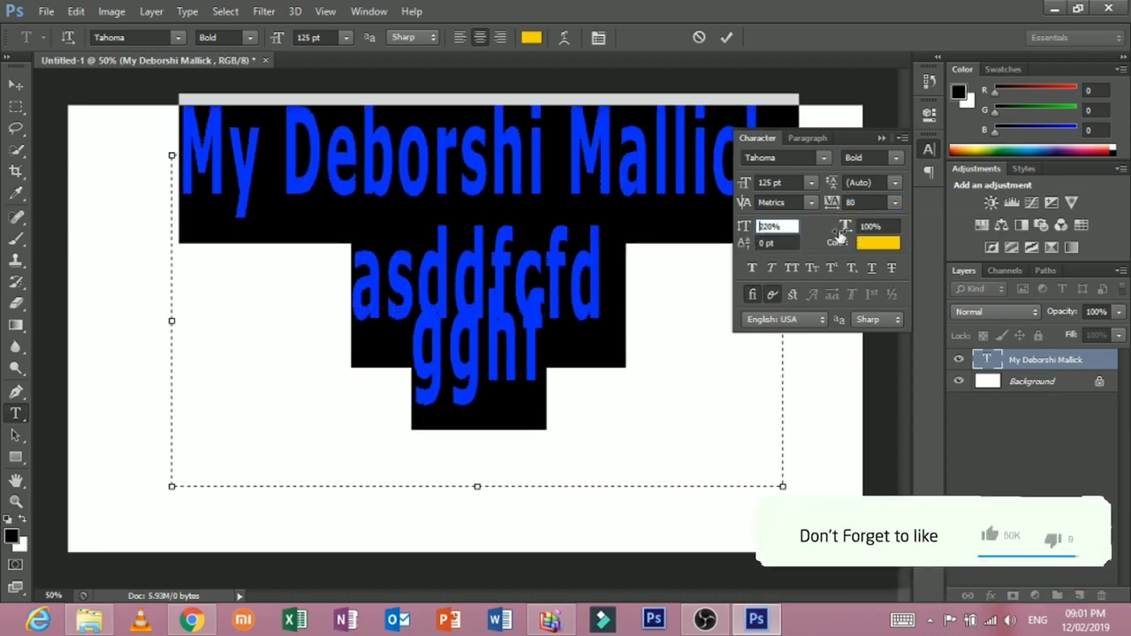
{"action": "mouse_move", "coordinate": [817, 235]}
{"action": "left_mouse_down"}
{"action": "mouse_move", "coordinate": [921, 238]}
{"action": "mouse_move", "coordinate": [830, 243]}
{"action": "mouse_move", "coordinate": [765, 227]}
{"action": "left_mouse_up"}
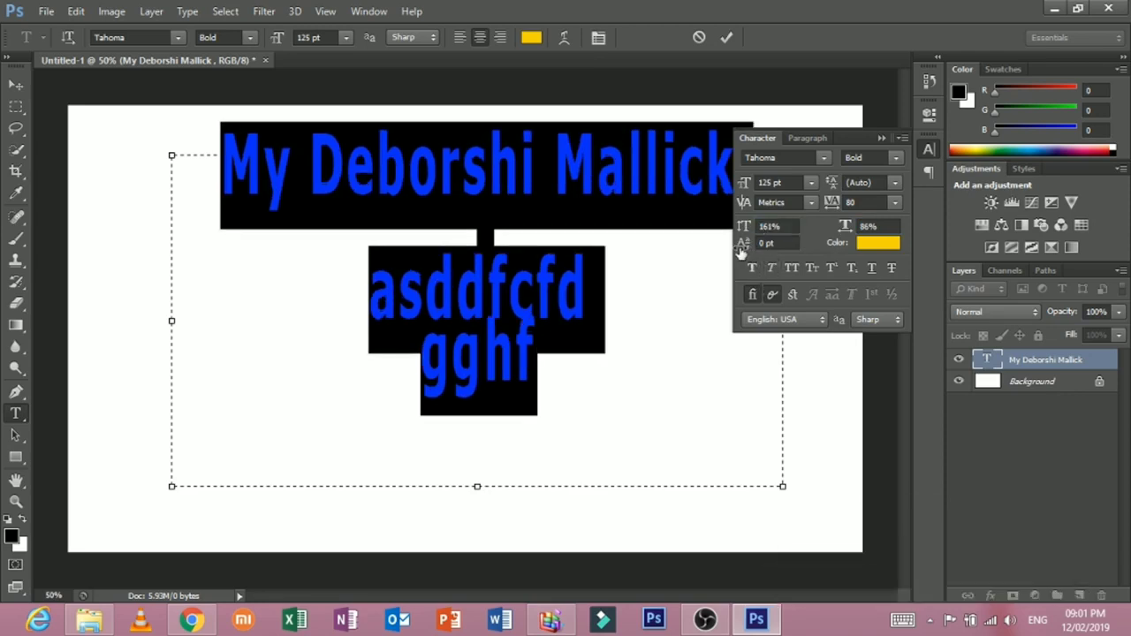
{"action": "left_click_drag", "start_coordinate": [740, 252], "coordinate": [742, 246]}
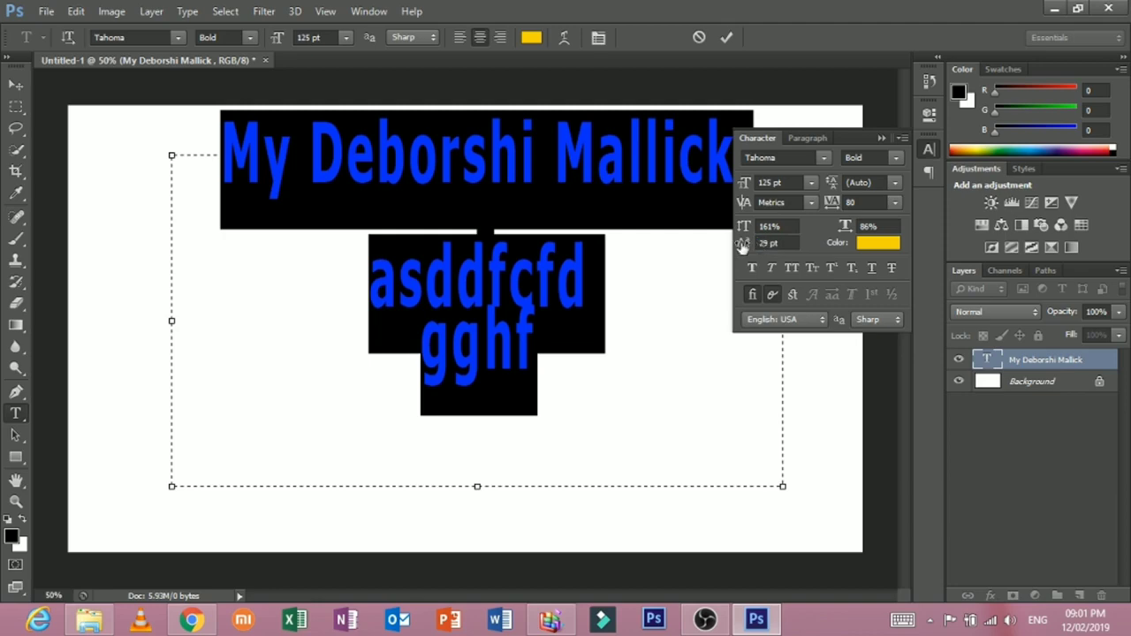
{"action": "mouse_move", "coordinate": [742, 244]}
{"action": "left_mouse_down"}
{"action": "mouse_move", "coordinate": [708, 253]}
{"action": "mouse_move", "coordinate": [747, 252]}
{"action": "left_mouse_up"}
- Keep the text yellow and apply faux bold, italic, all caps, subscript, underline and strikethrough
{"action": "left_click", "coordinate": [875, 245]}
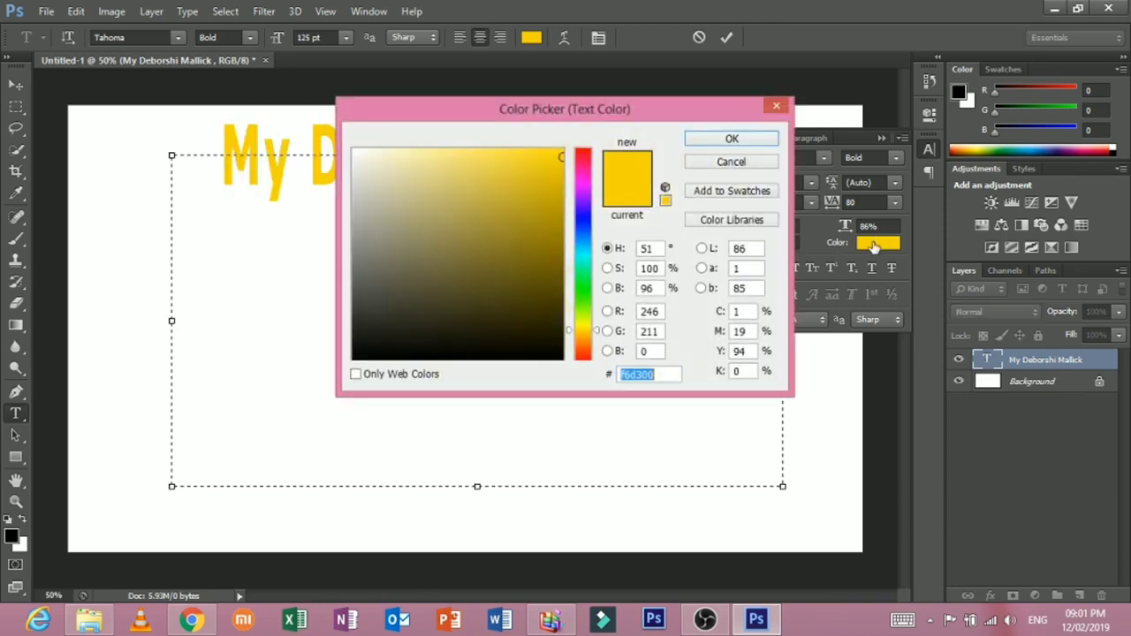
{"action": "key", "text": "Return"}
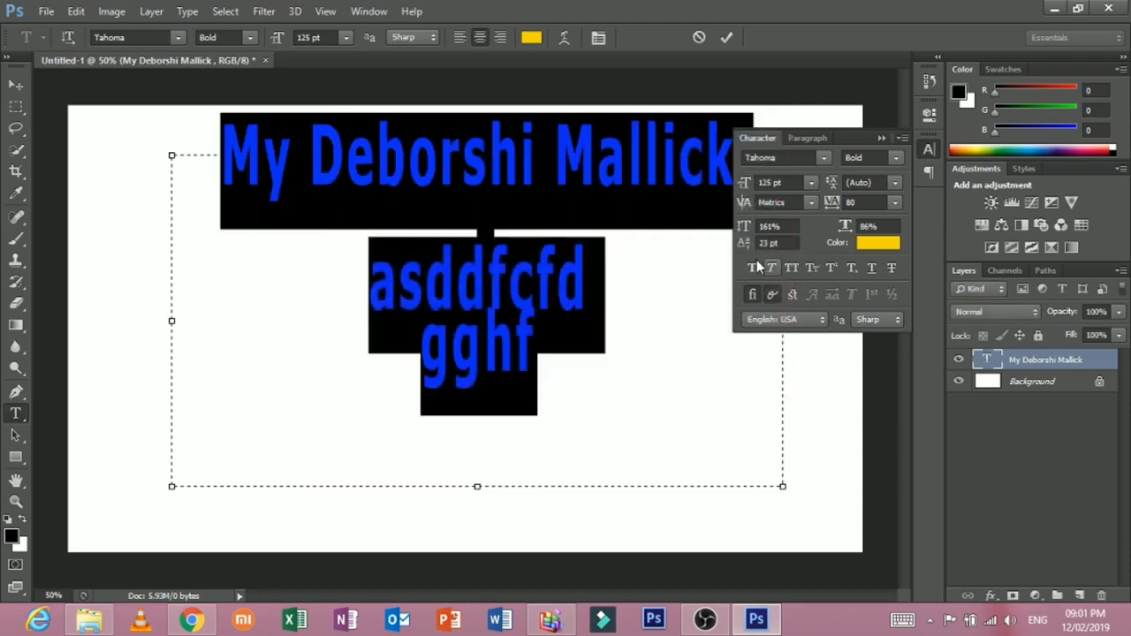
{"action": "left_click", "coordinate": [751, 261]}
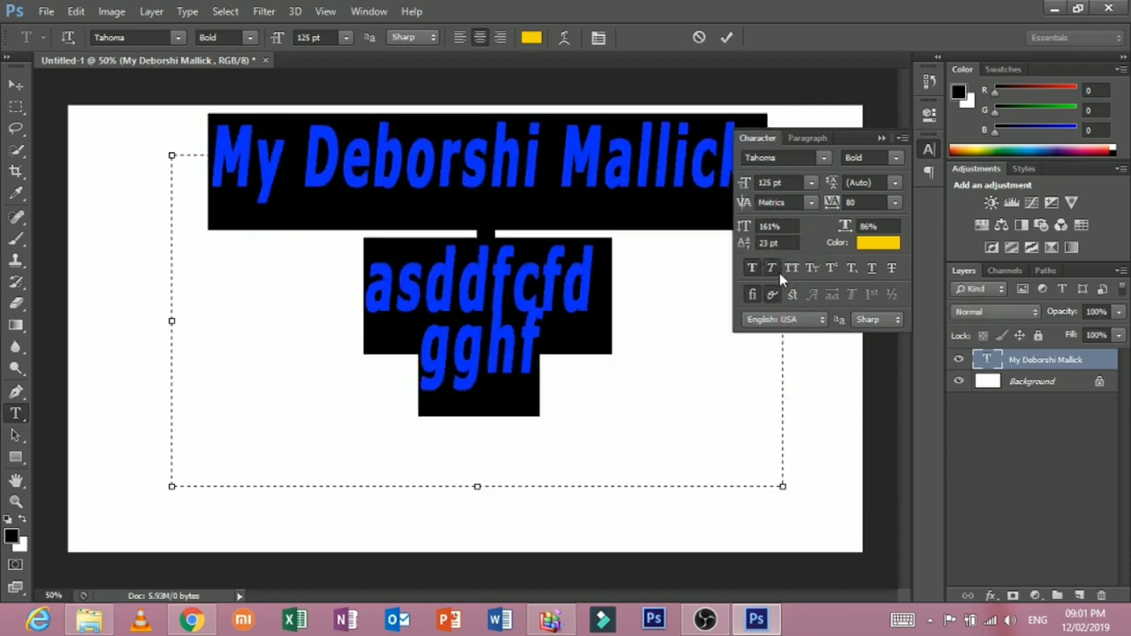
{"action": "left_click", "coordinate": [789, 268]}
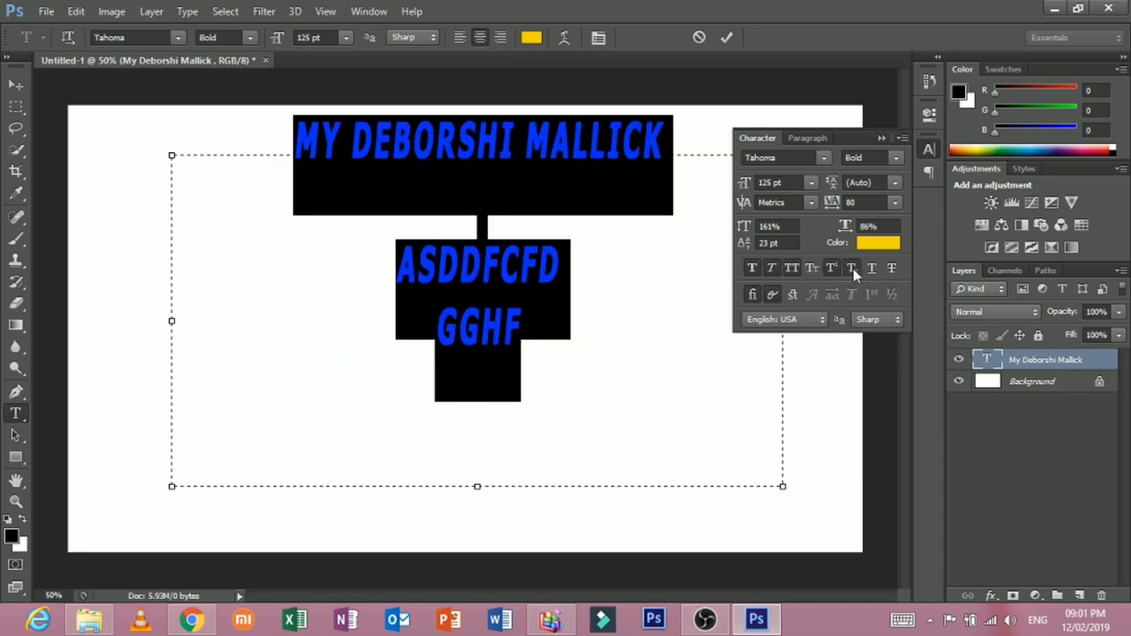
{"action": "left_click", "coordinate": [853, 269]}
{"action": "left_click", "coordinate": [869, 268]}
{"action": "left_click", "coordinate": [890, 268]}
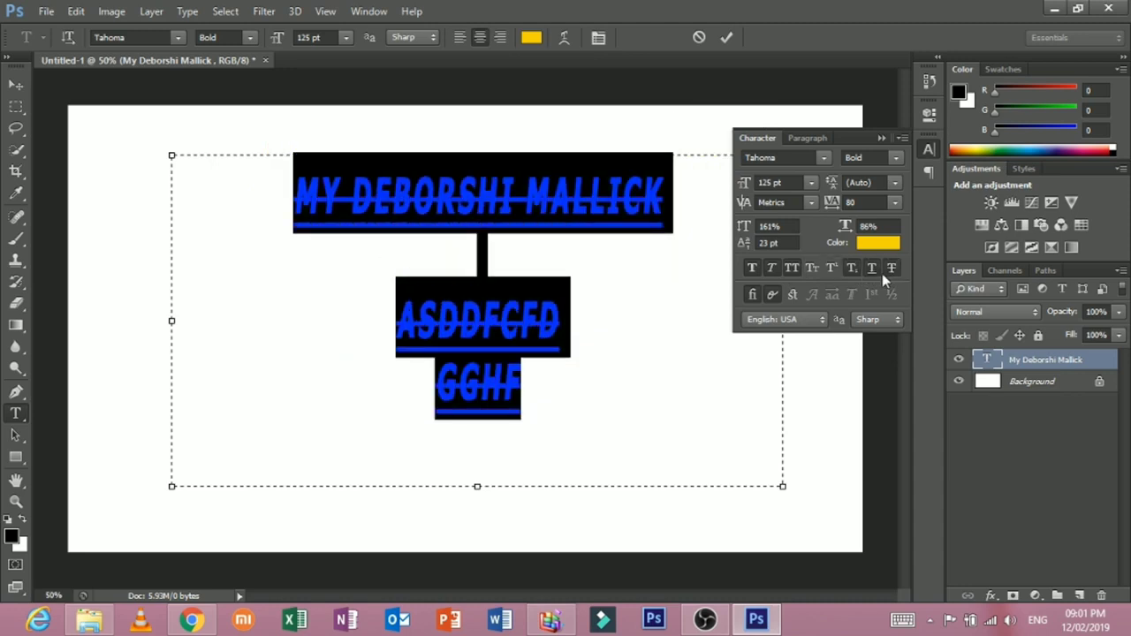
- Turn off strikethrough, underline, subscript, faux italic and all caps, leaving faux bold
{"action": "left_click", "coordinate": [887, 269]}
{"action": "left_click", "coordinate": [873, 268]}
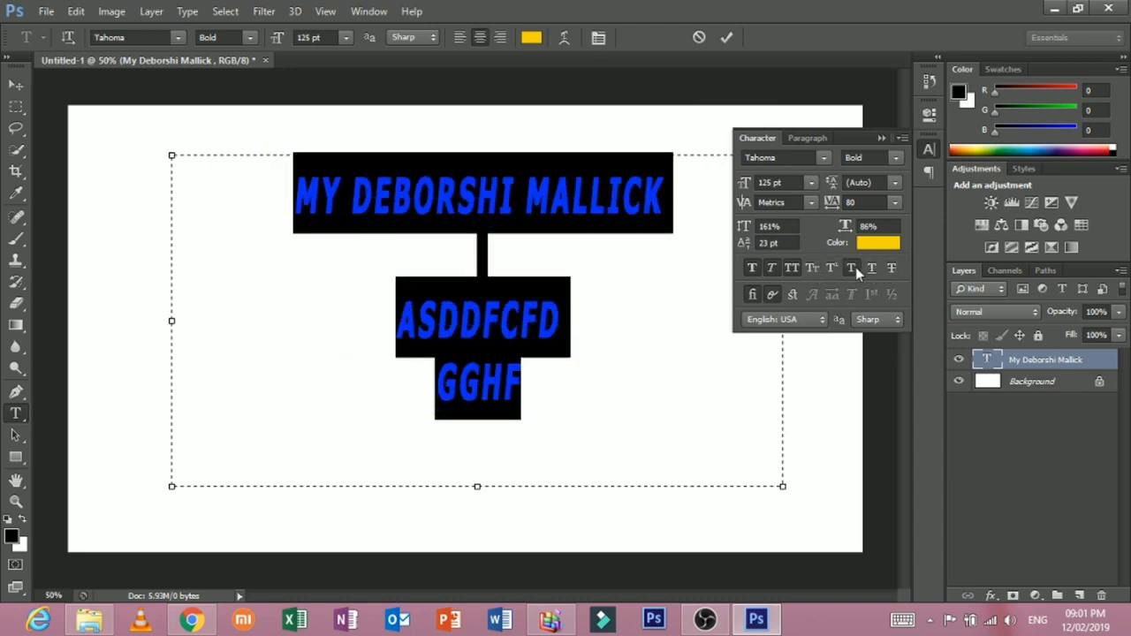
{"action": "left_click", "coordinate": [854, 268]}
{"action": "left_click", "coordinate": [771, 267]}
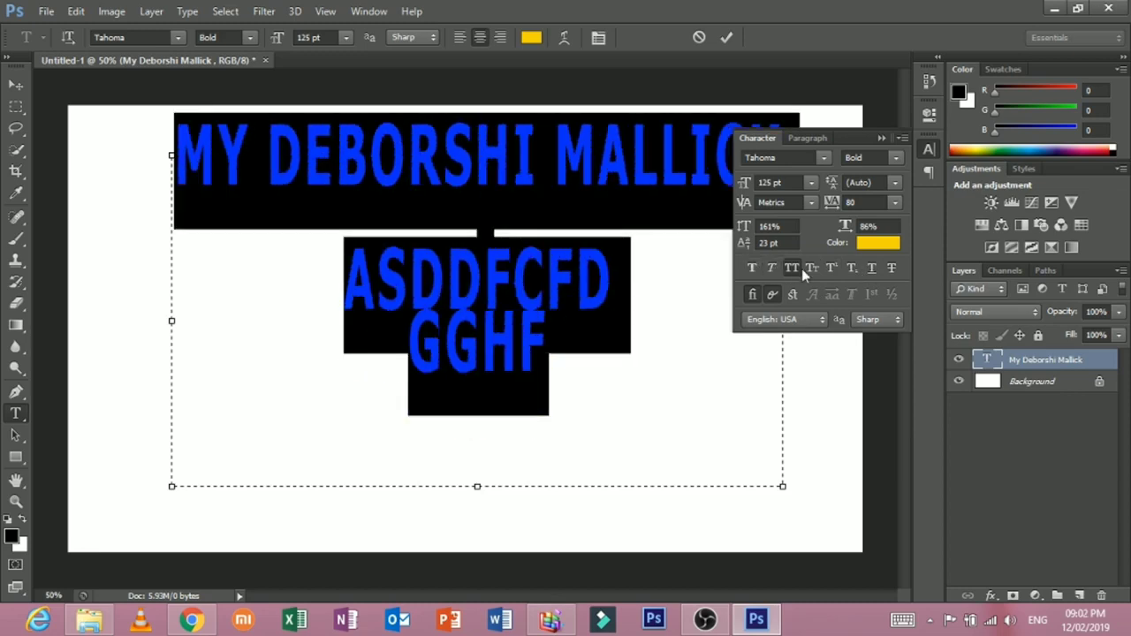
{"action": "left_click", "coordinate": [791, 267]}
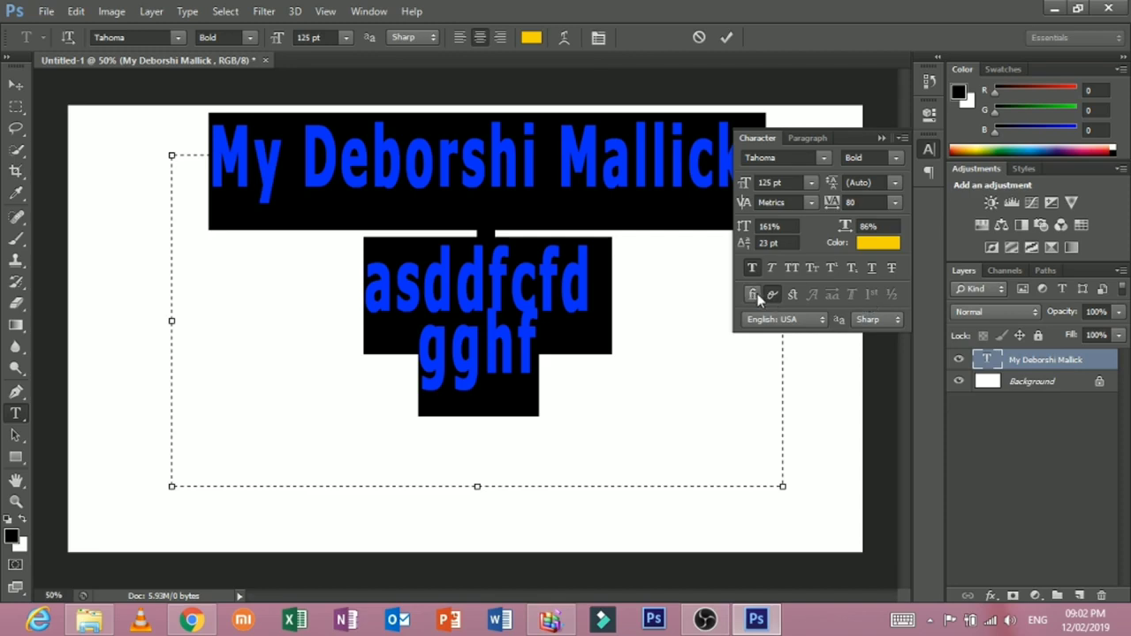
- Delete the placeholder line 'asddfcfd gghf' from the text box
{"action": "left_click", "coordinate": [928, 152]}
{"action": "left_click_drag", "start_coordinate": [621, 391], "coordinate": [318, 179]}
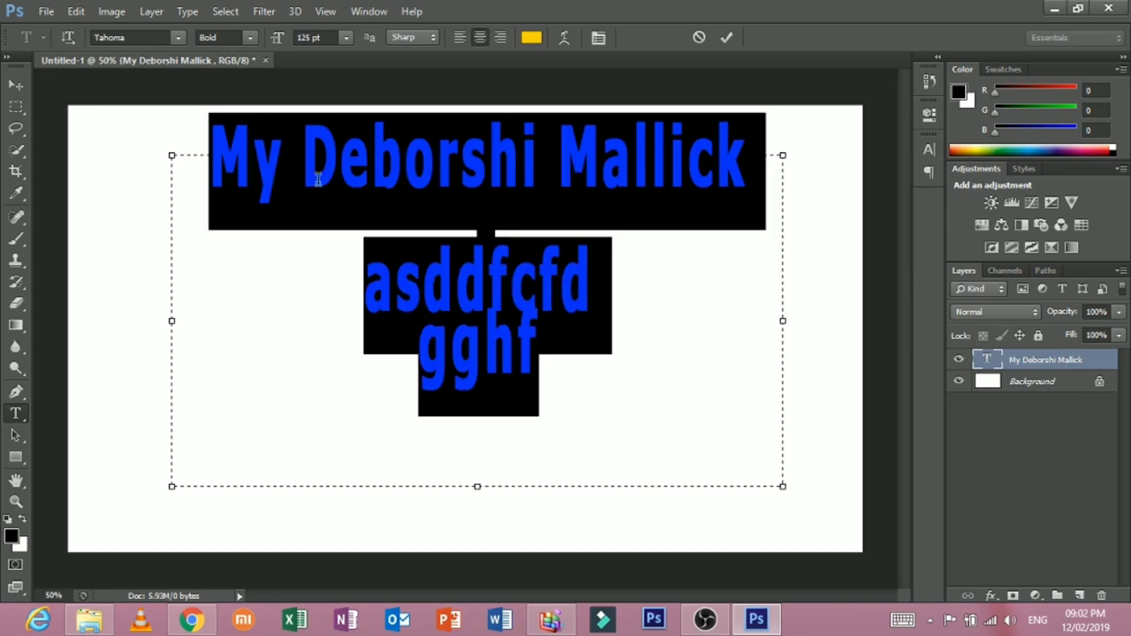
{"action": "left_click", "coordinate": [688, 339]}
{"action": "left_click_drag", "start_coordinate": [625, 376], "coordinate": [356, 300]}
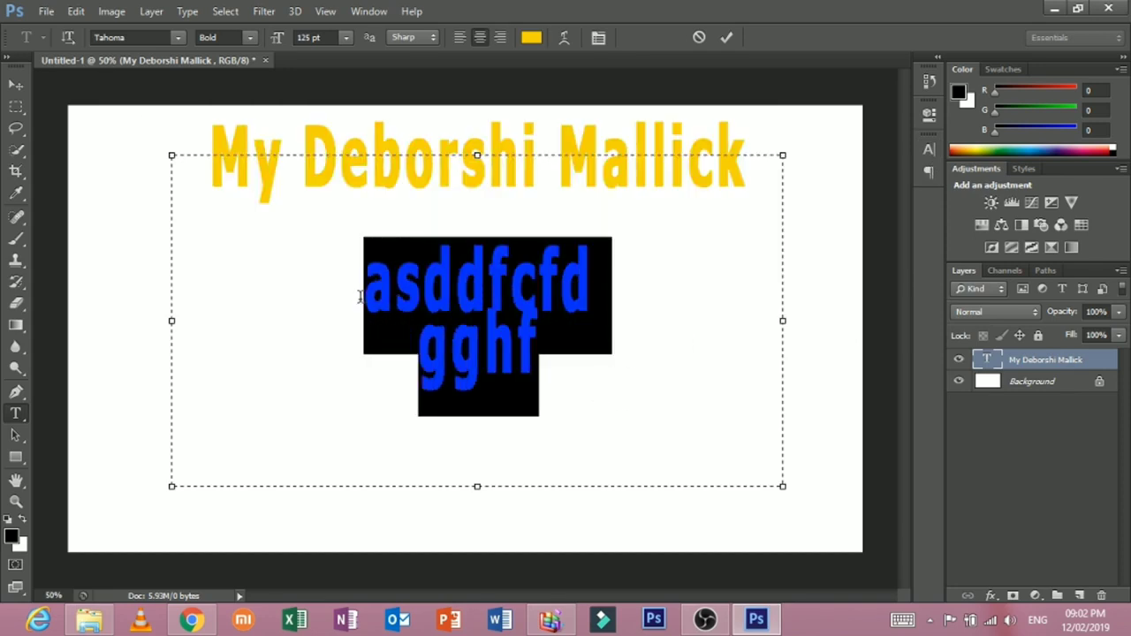
{"action": "key", "text": "BackSpace"}
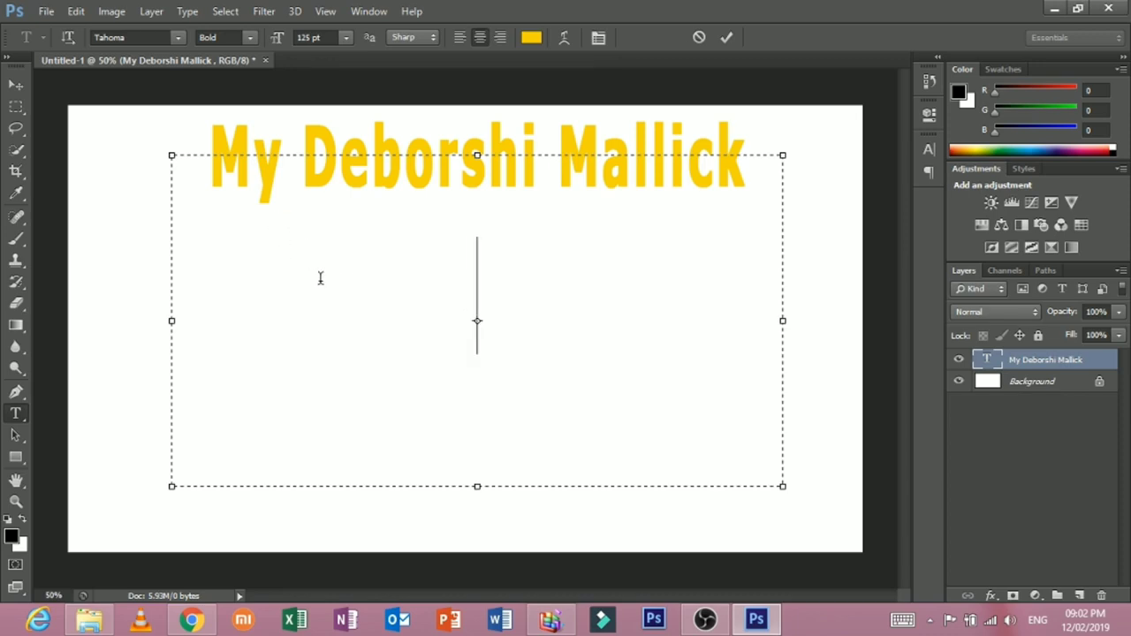
- Type 'i am the owner of Detech Youtube chanel', correcting the typos
{"action": "type", "text": "io"}
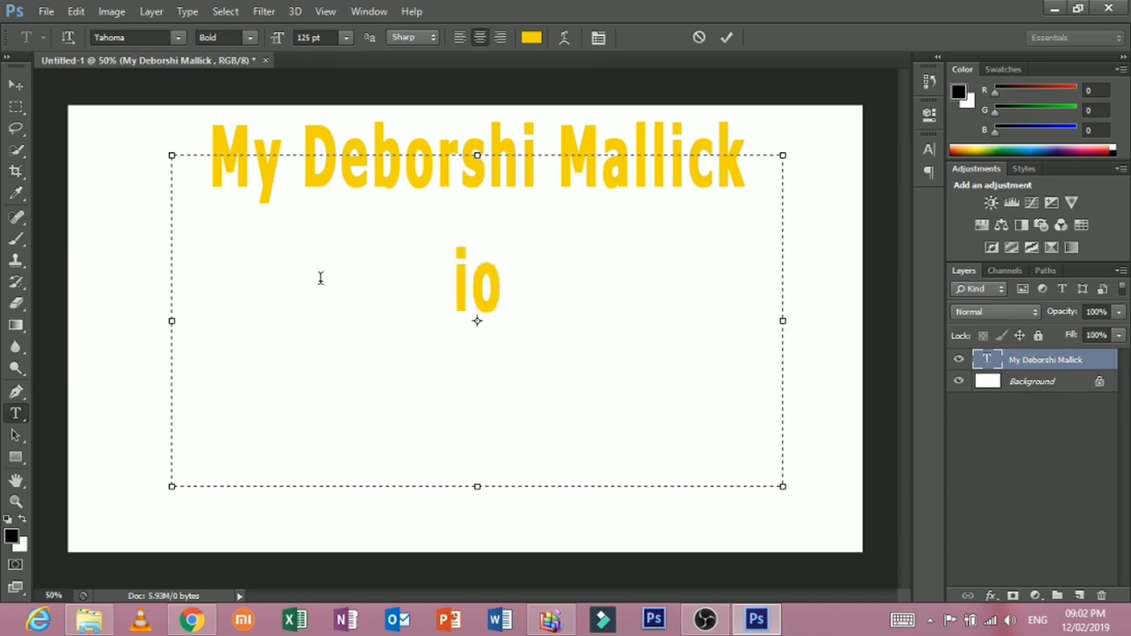
{"action": "key", "text": "BackSpace"}
{"action": "key", "text": "BackSpace"}
{"action": "type", "text": "i a"}
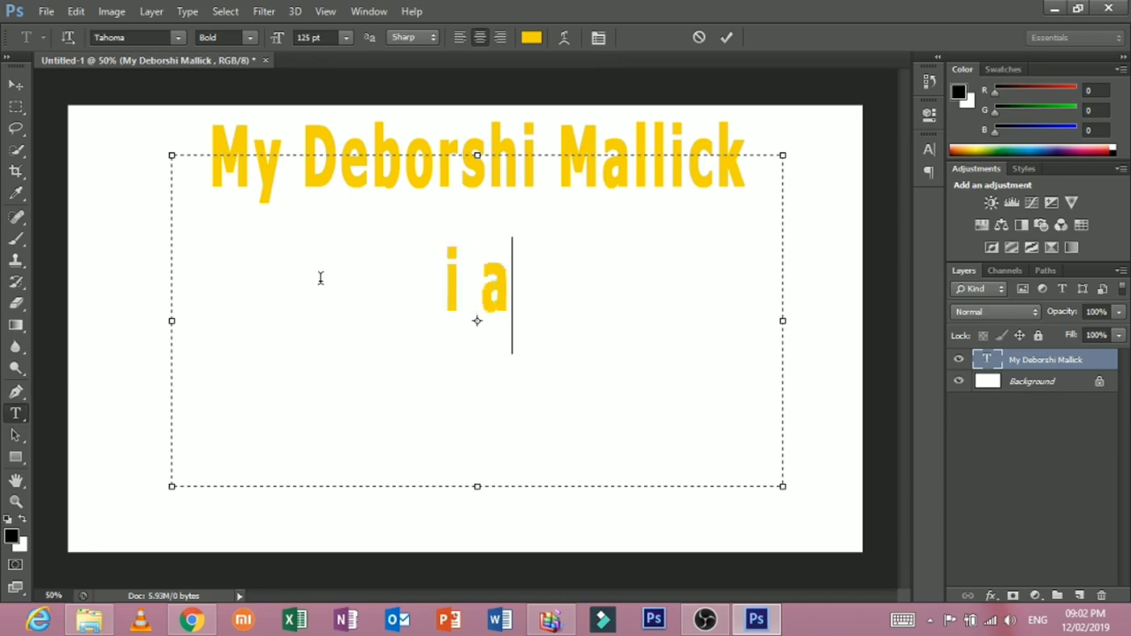
{"action": "type", "text": "m th"}
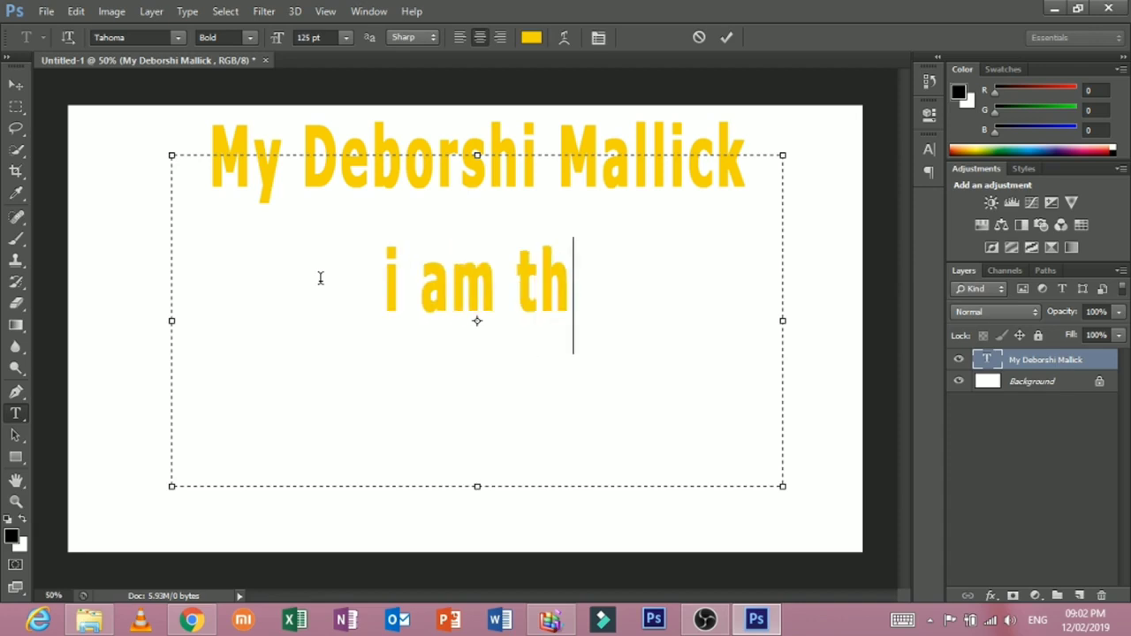
{"action": "type", "text": "e o"}
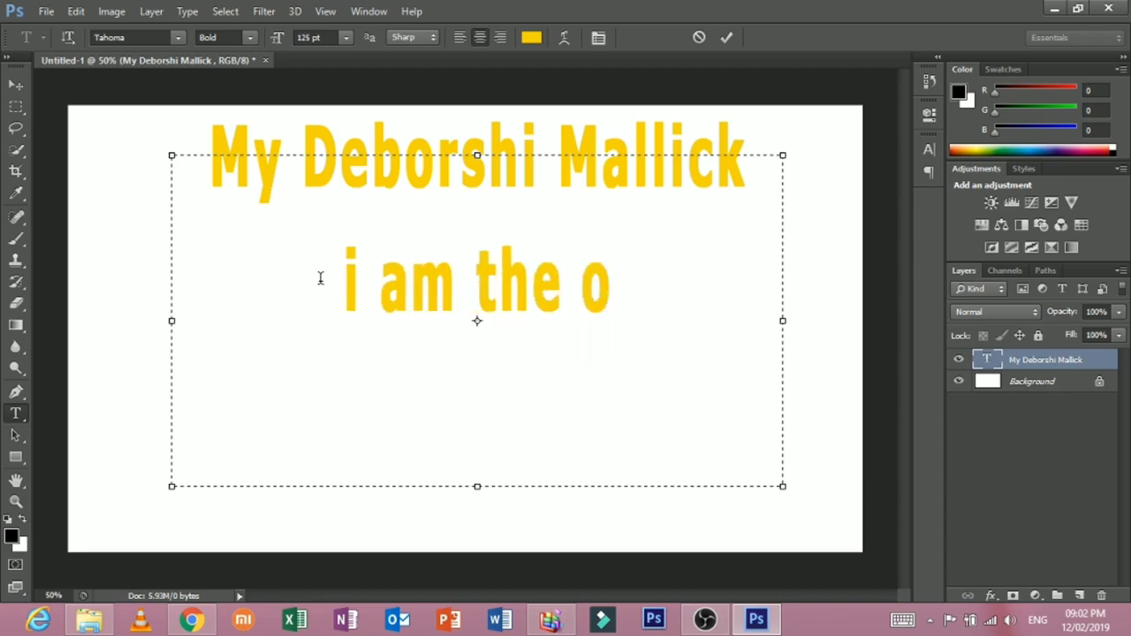
{"action": "type", "text": "wner "}
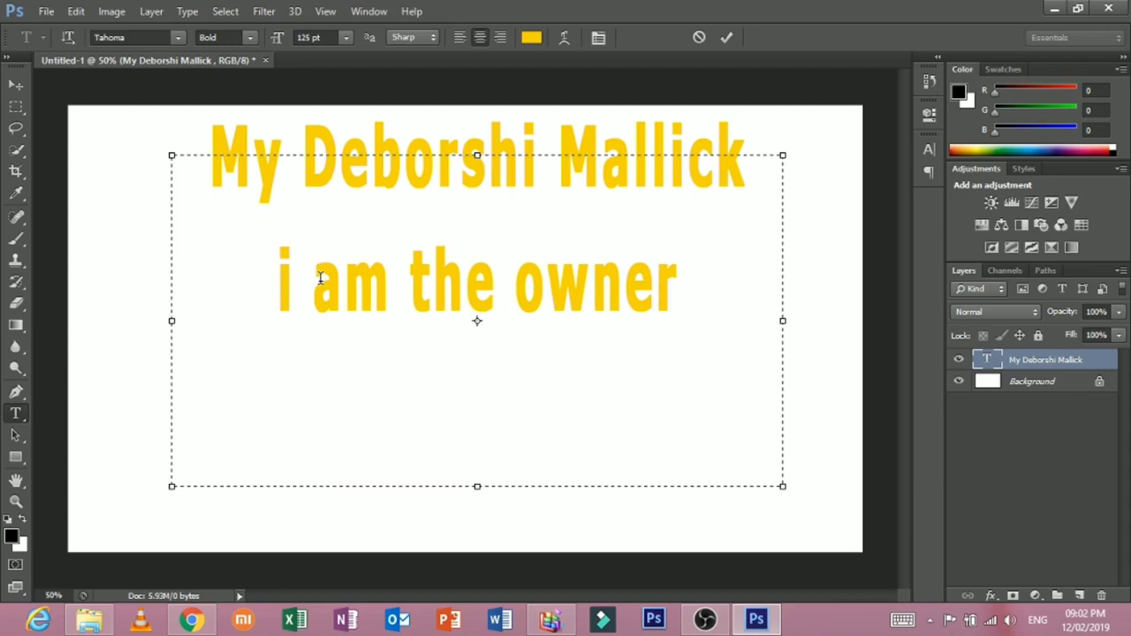
{"action": "type", "text": "of De"}
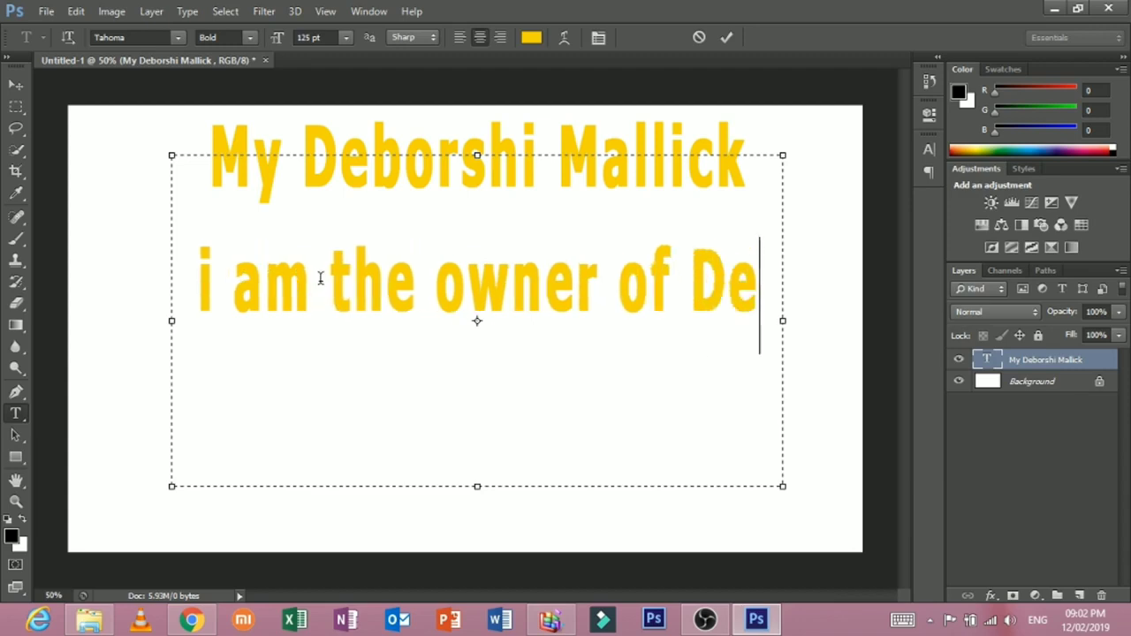
{"action": "type", "text": "tech"}
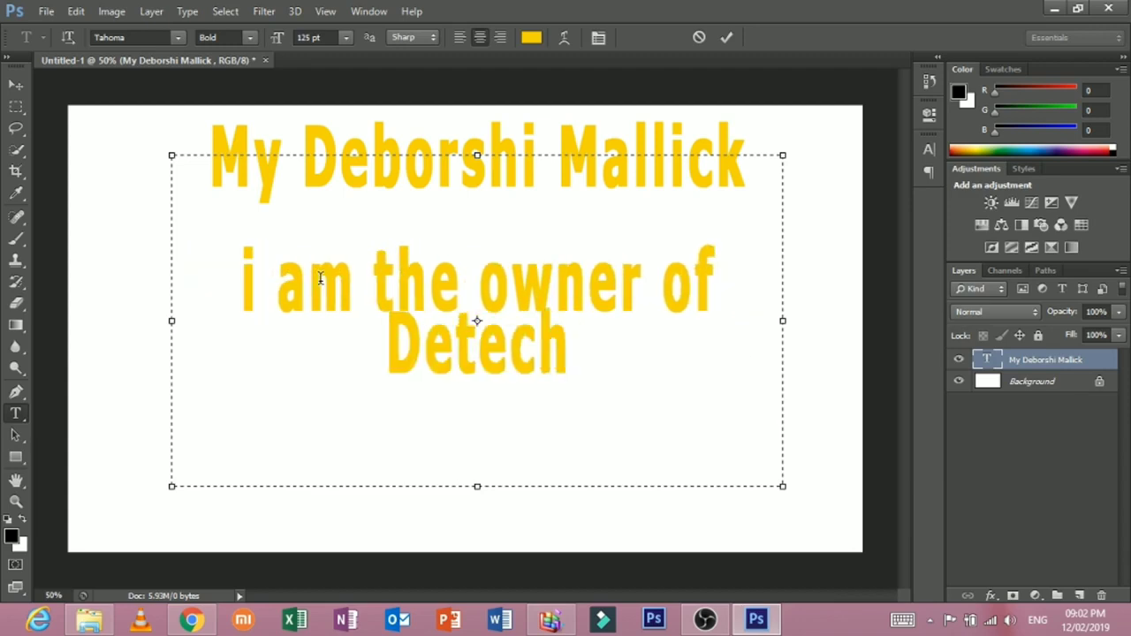
{"action": "type", "text": " Youut"}
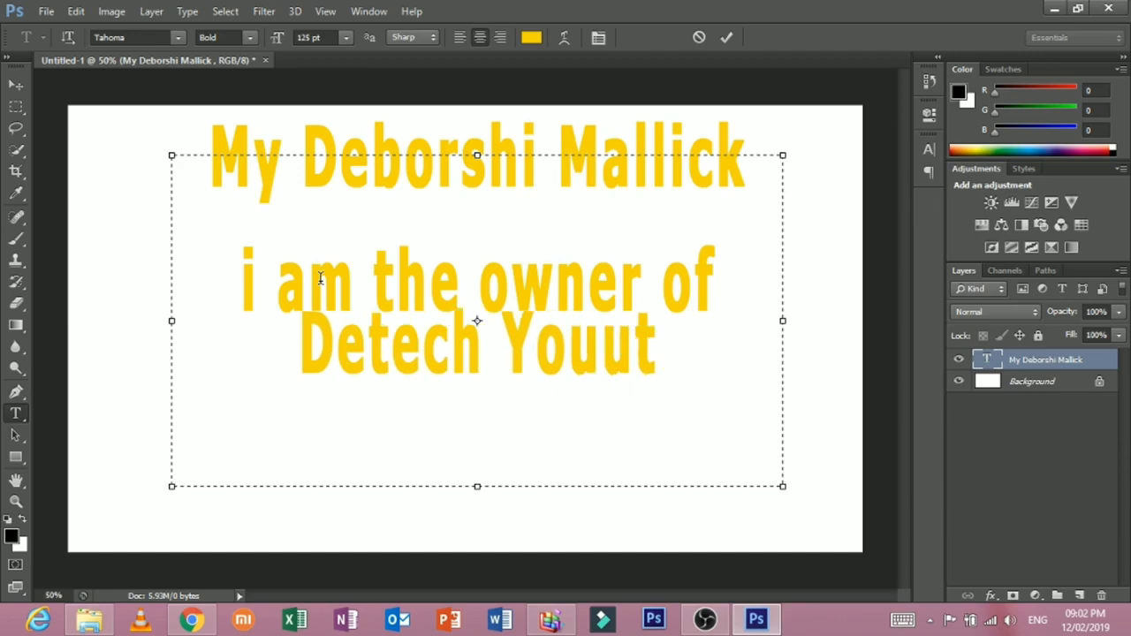
{"action": "type", "text": "be"}
{"action": "key", "text": "Left"}
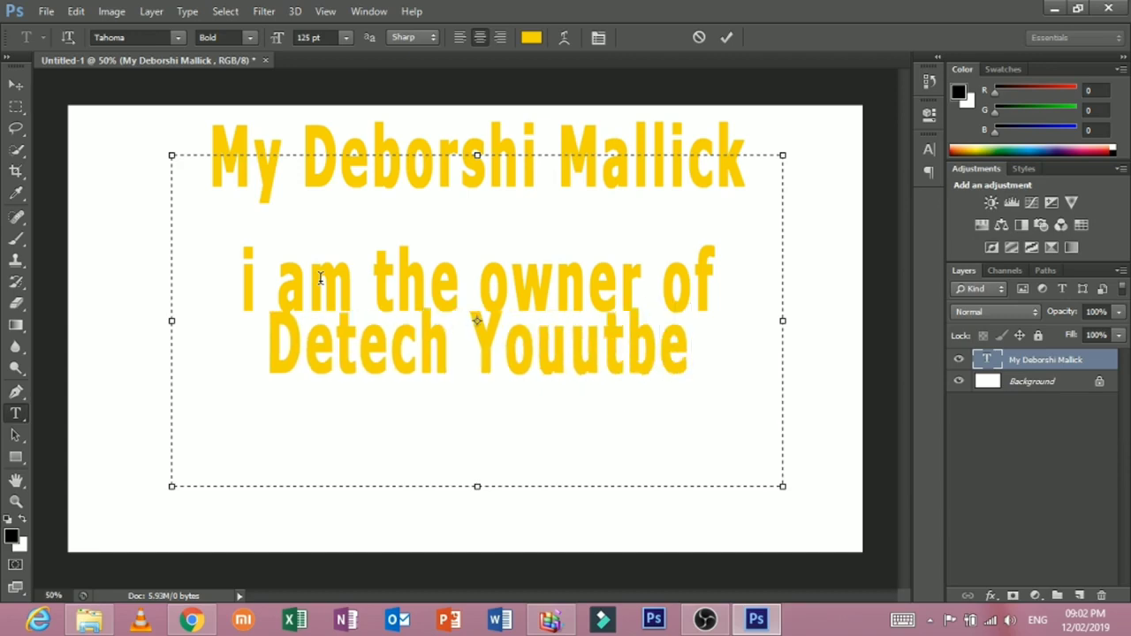
{"action": "key", "text": "Left"}
{"action": "key", "text": "Left"}
{"action": "key", "text": "BackSpace"}
{"action": "key", "text": "Right"}
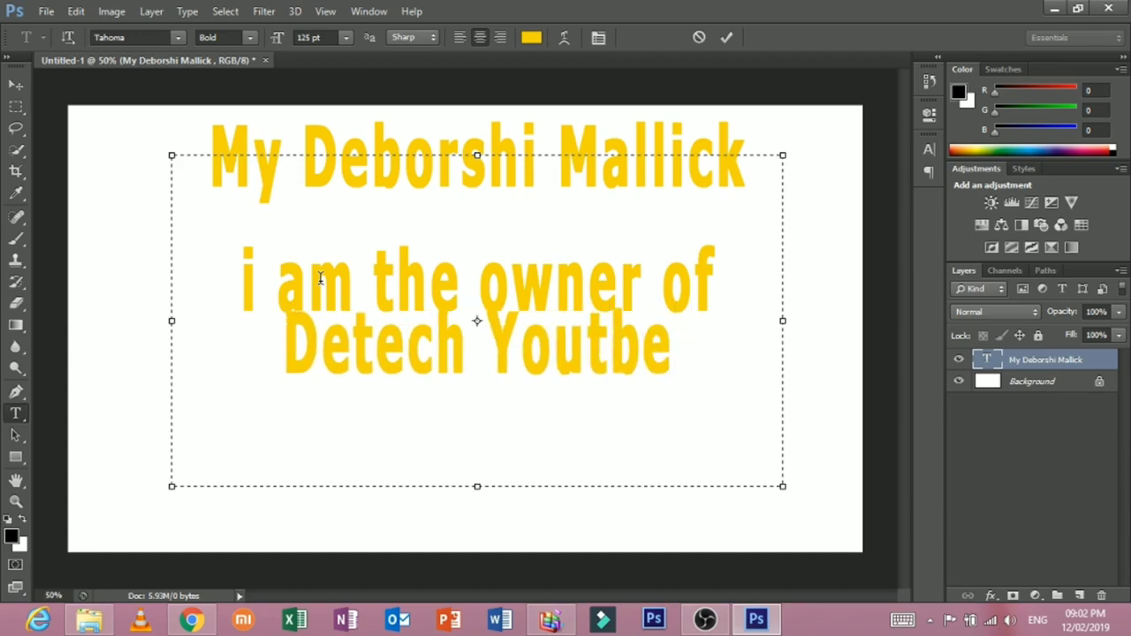
{"action": "type", "text": "ube"}
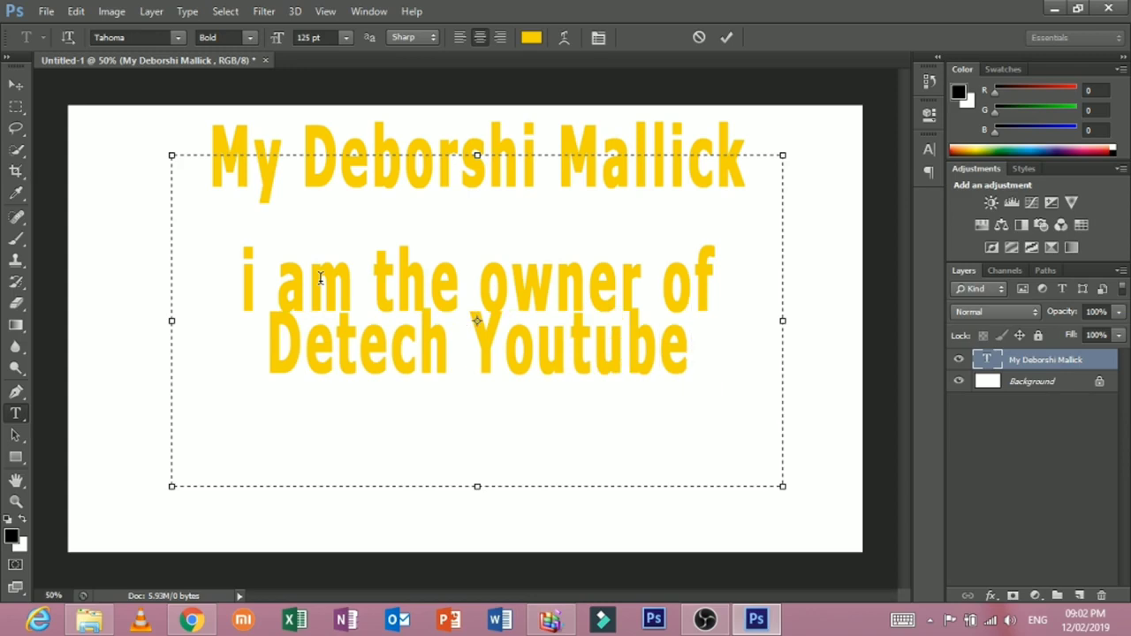
{"action": "type", "text": " chane"}
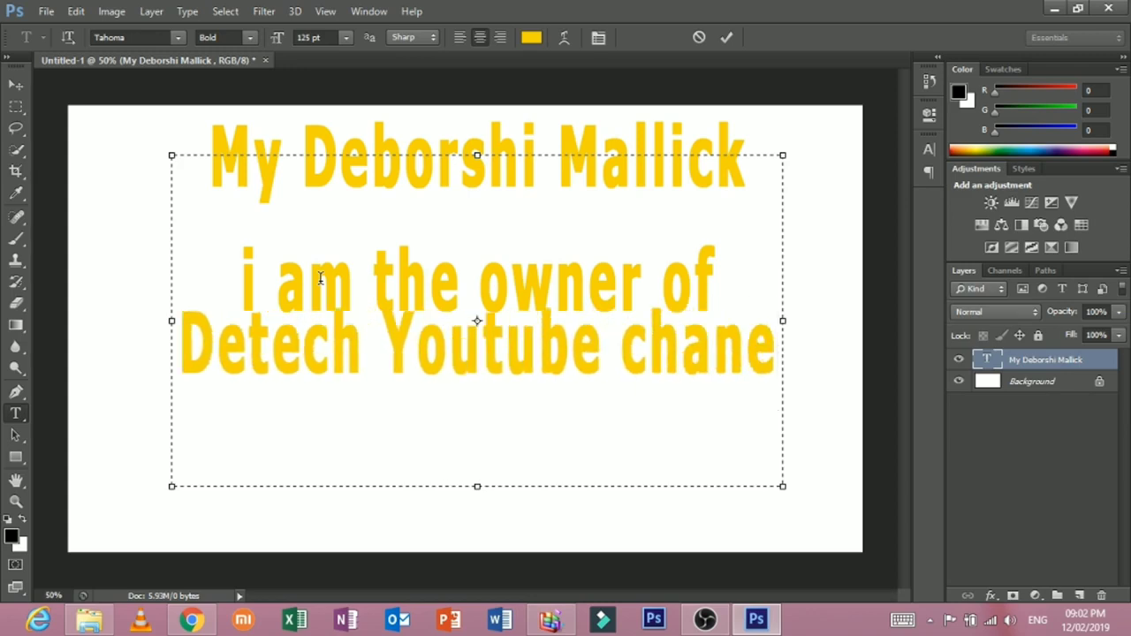
{"action": "type", "text": "l"}
- Make the second sentence 60 pt and break the line before 'Youtube'
{"action": "left_click_drag", "start_coordinate": [618, 444], "coordinate": [45, 248]}
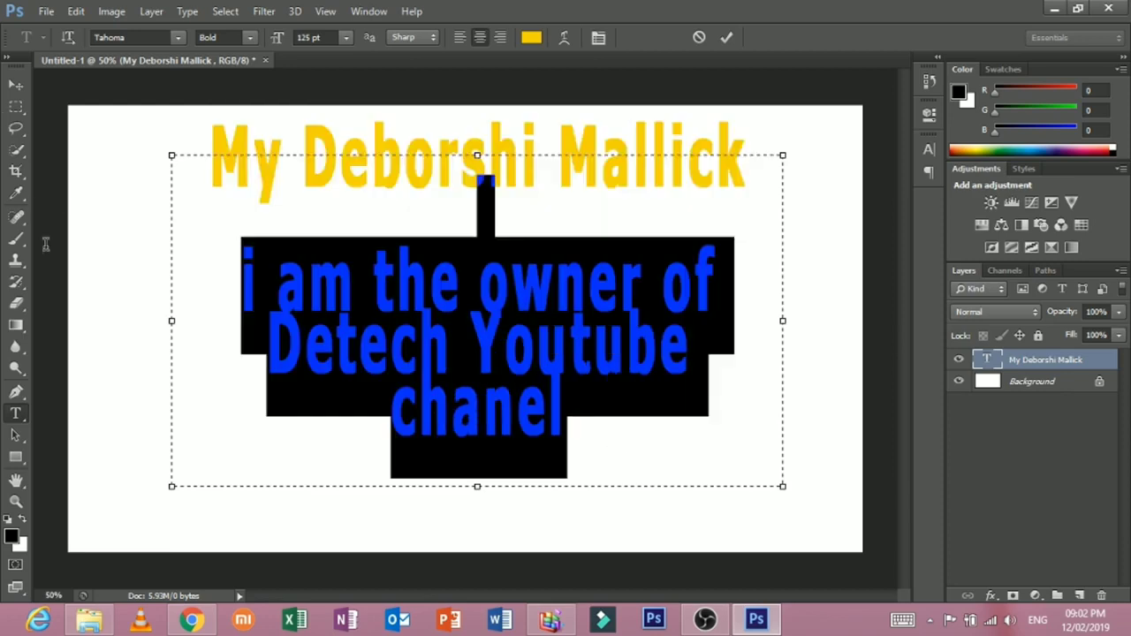
{"action": "left_click", "coordinate": [345, 37]}
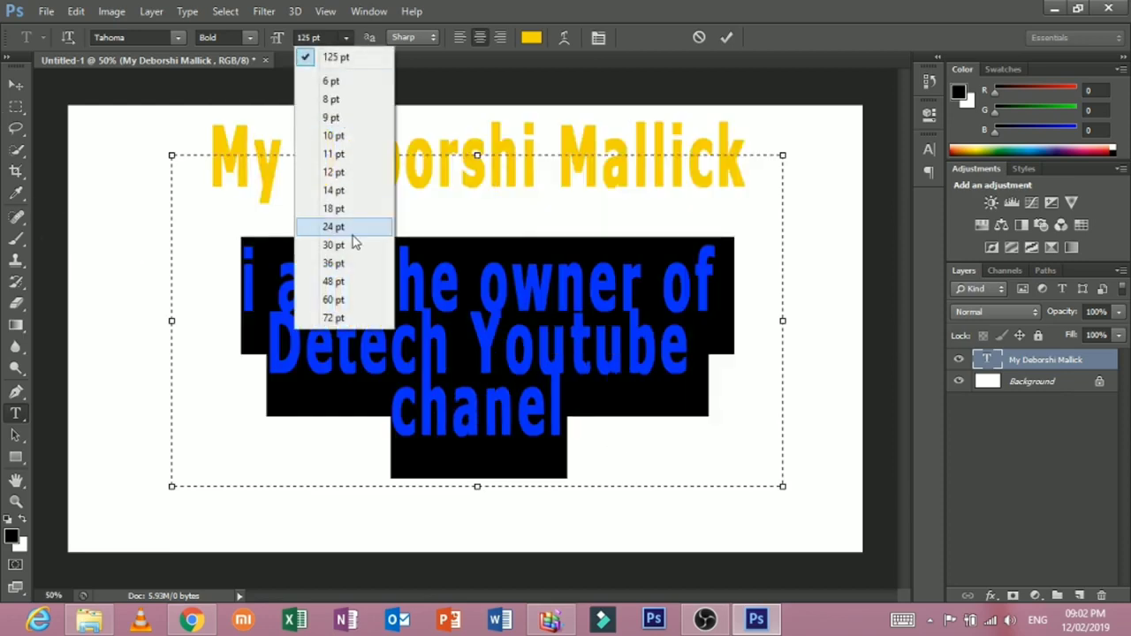
{"action": "left_click", "coordinate": [349, 228]}
{"action": "left_click", "coordinate": [346, 37]}
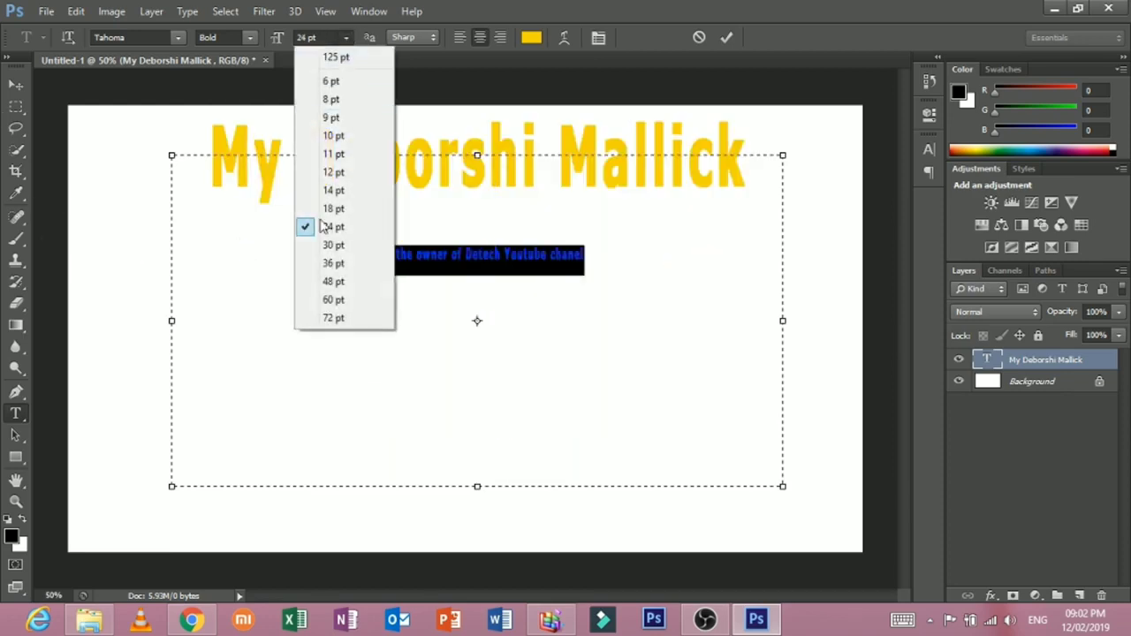
{"action": "left_click", "coordinate": [337, 300]}
{"action": "left_click", "coordinate": [565, 342]}
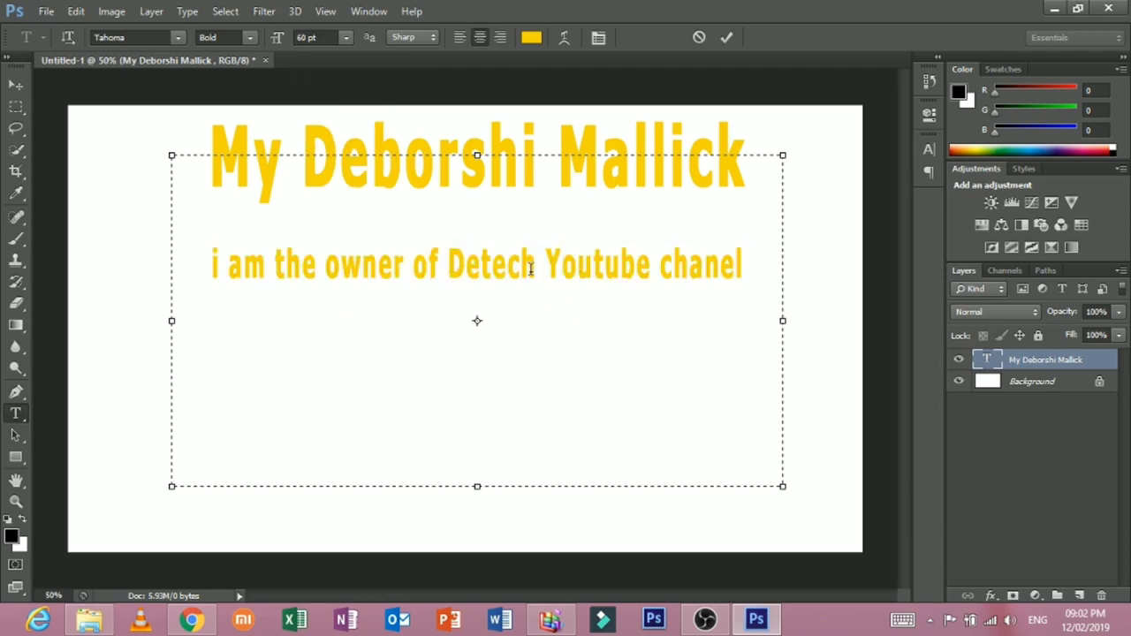
{"action": "key", "text": "Return"}
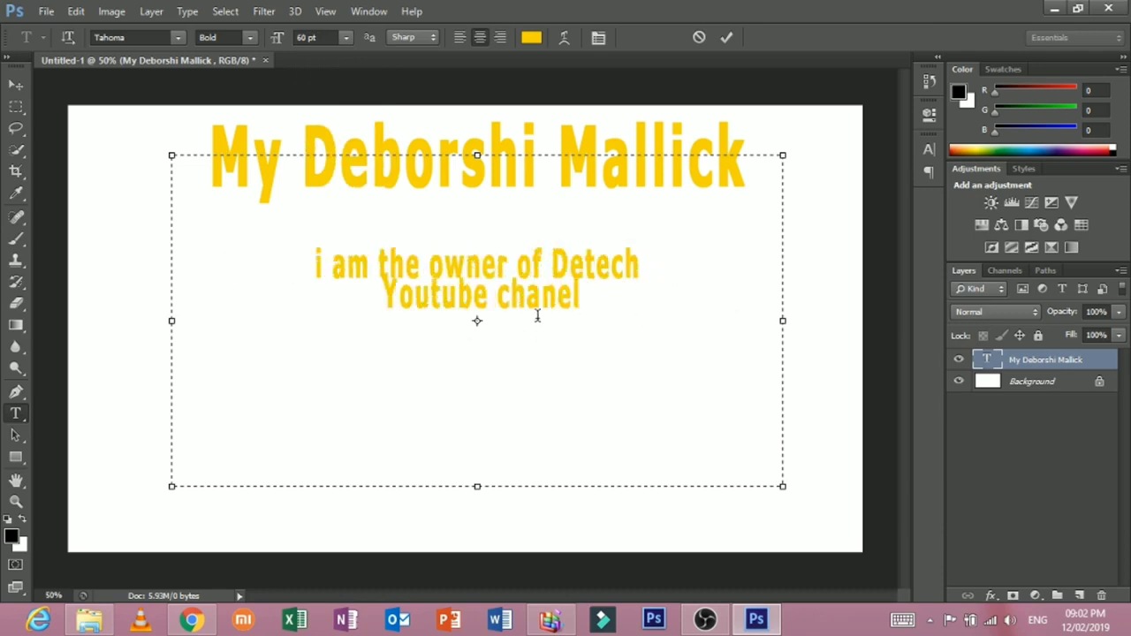
- Set all the text in the Wide Latin font
{"action": "key", "text": "ctrl+a"}
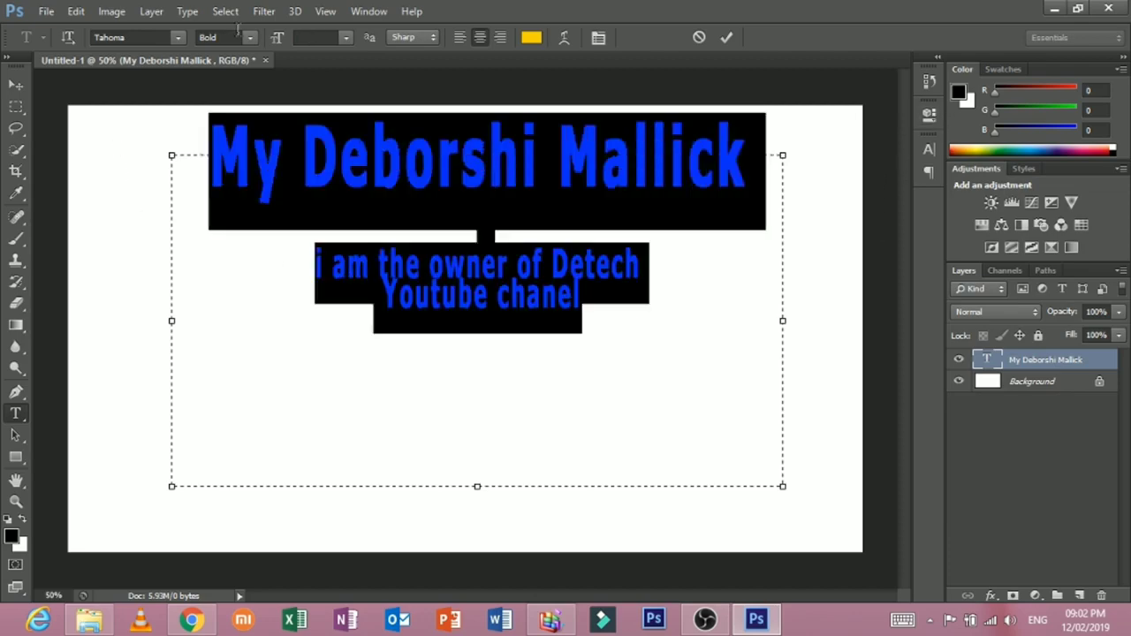
{"action": "left_click", "coordinate": [179, 37]}
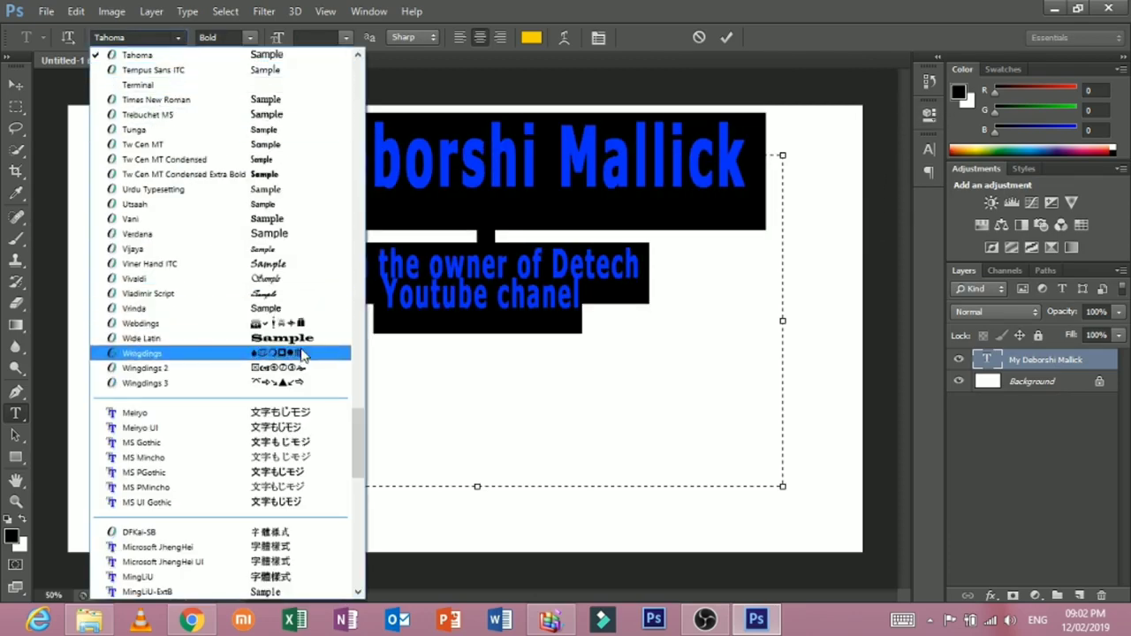
{"action": "left_click", "coordinate": [300, 338]}
{"action": "left_click", "coordinate": [451, 375]}
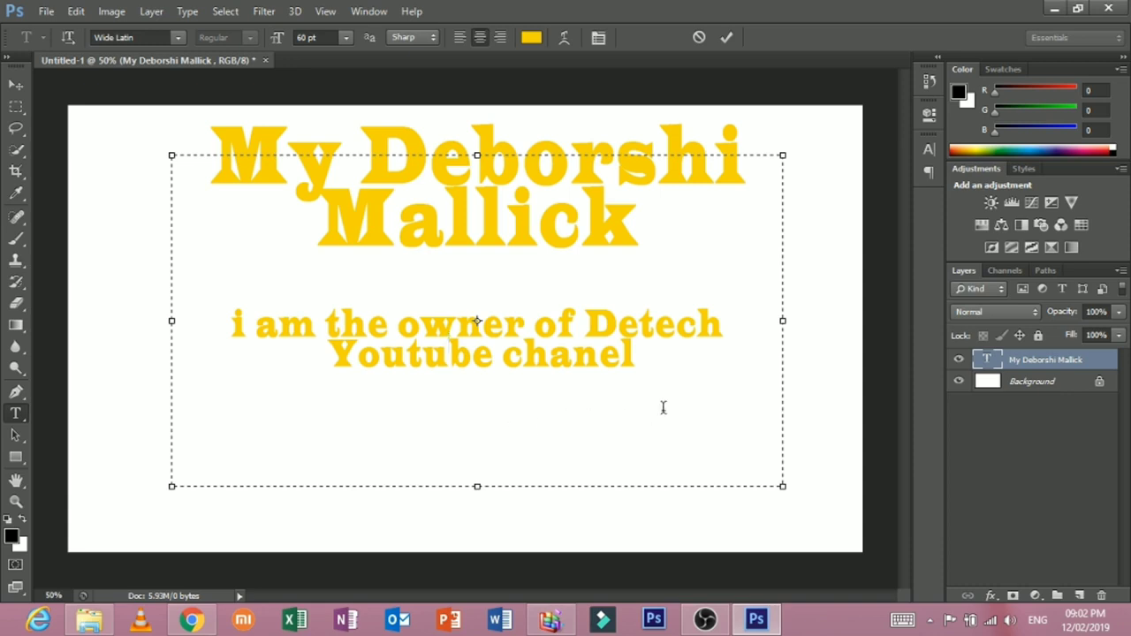
{"action": "mouse_move", "coordinate": [671, 394]}
{"action": "left_mouse_down"}
{"action": "mouse_move", "coordinate": [95, 177]}
{"action": "mouse_move", "coordinate": [72, 107]}
{"action": "left_mouse_up"}
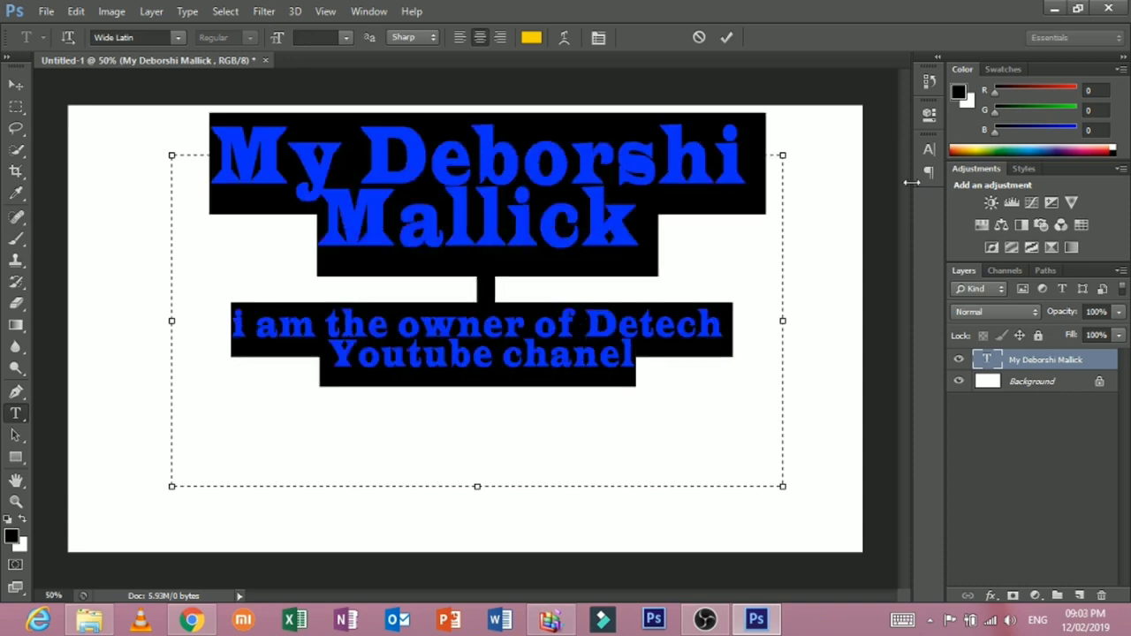
- Set leading to 182 pt, stretch the text box to the left page edge, and commit
{"action": "left_click", "coordinate": [928, 150]}
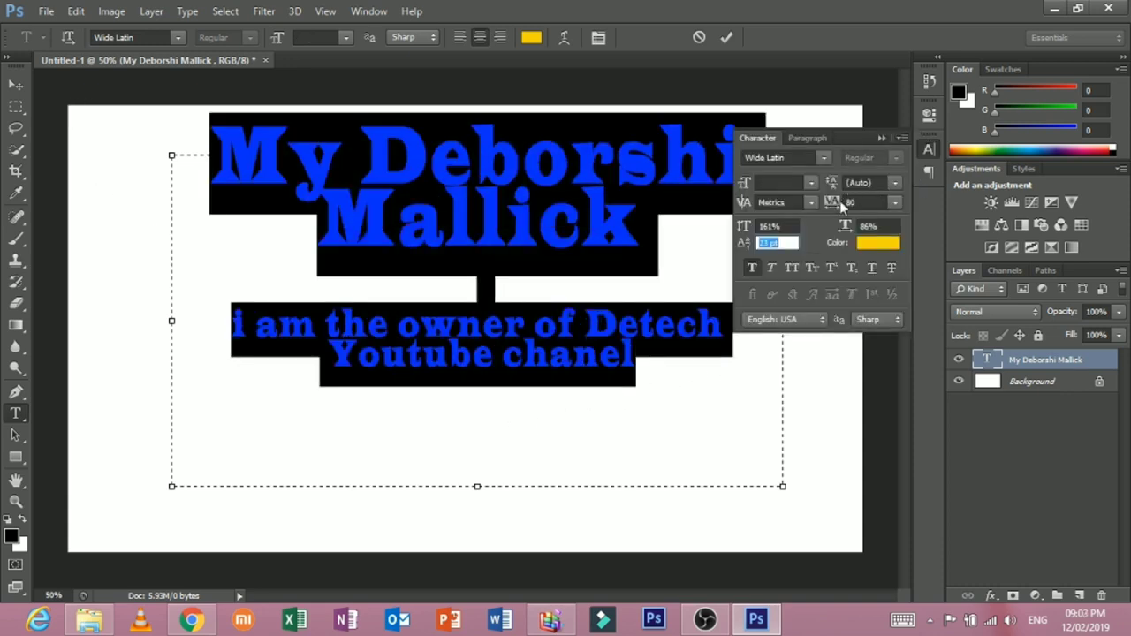
{"action": "left_click_drag", "start_coordinate": [829, 183], "coordinate": [978, 177]}
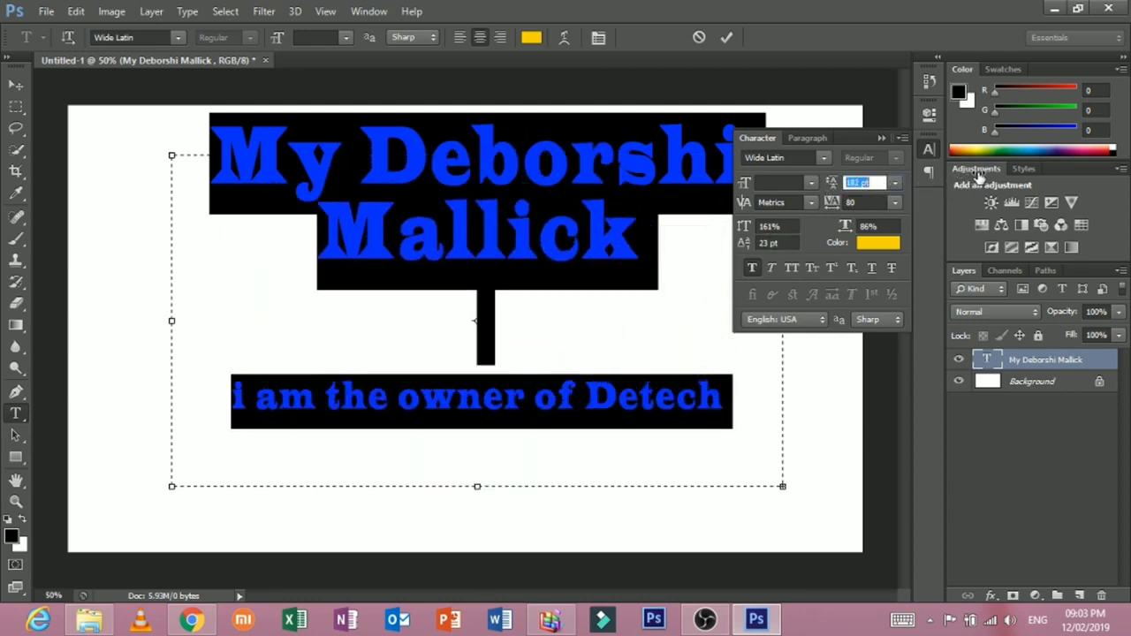
{"action": "key", "text": "Tab"}
{"action": "key", "text": "Tab"}
{"action": "key", "text": "Tab"}
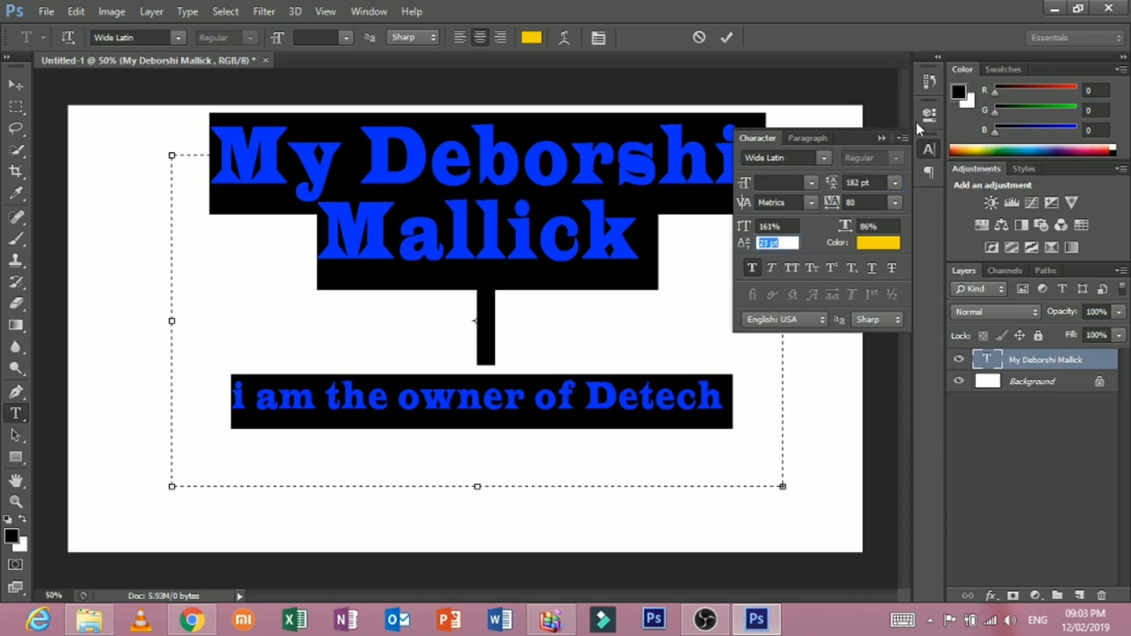
{"action": "left_click", "coordinate": [927, 150]}
{"action": "left_click_drag", "start_coordinate": [782, 486], "coordinate": [875, 559]}
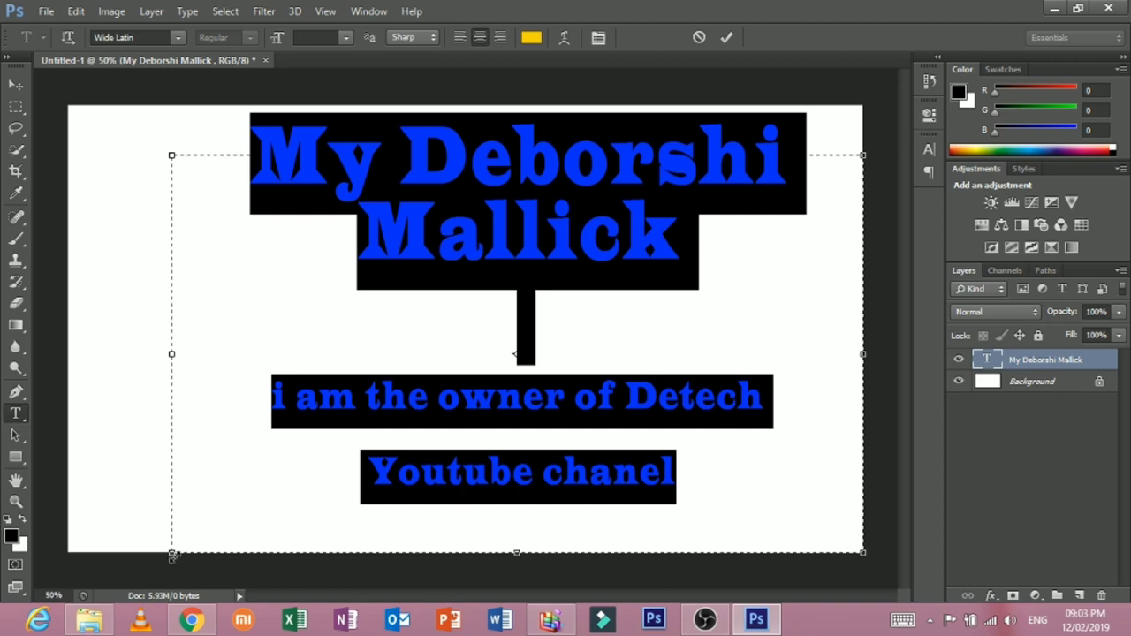
{"action": "mouse_move", "coordinate": [173, 554]}
{"action": "left_mouse_down"}
{"action": "mouse_move", "coordinate": [59, 553]}
{"action": "mouse_move", "coordinate": [68, 553]}
{"action": "left_mouse_up"}
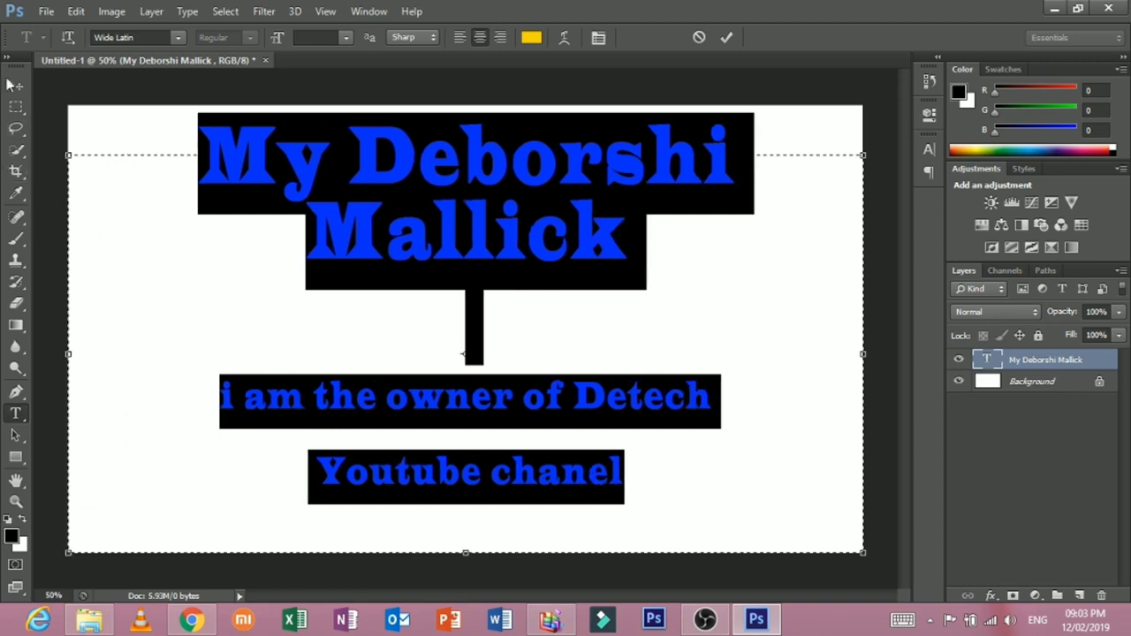
{"action": "left_click", "coordinate": [15, 84]}
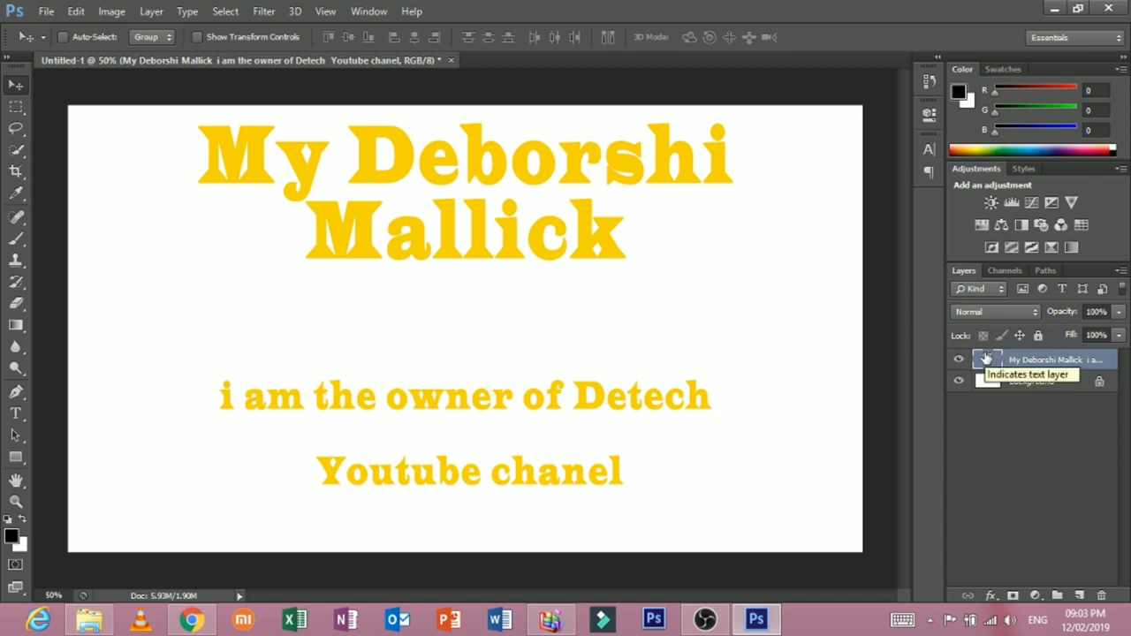
- Open the text layer's Blending Options and move the dialog aside
{"action": "right_click", "coordinate": [987, 357]}
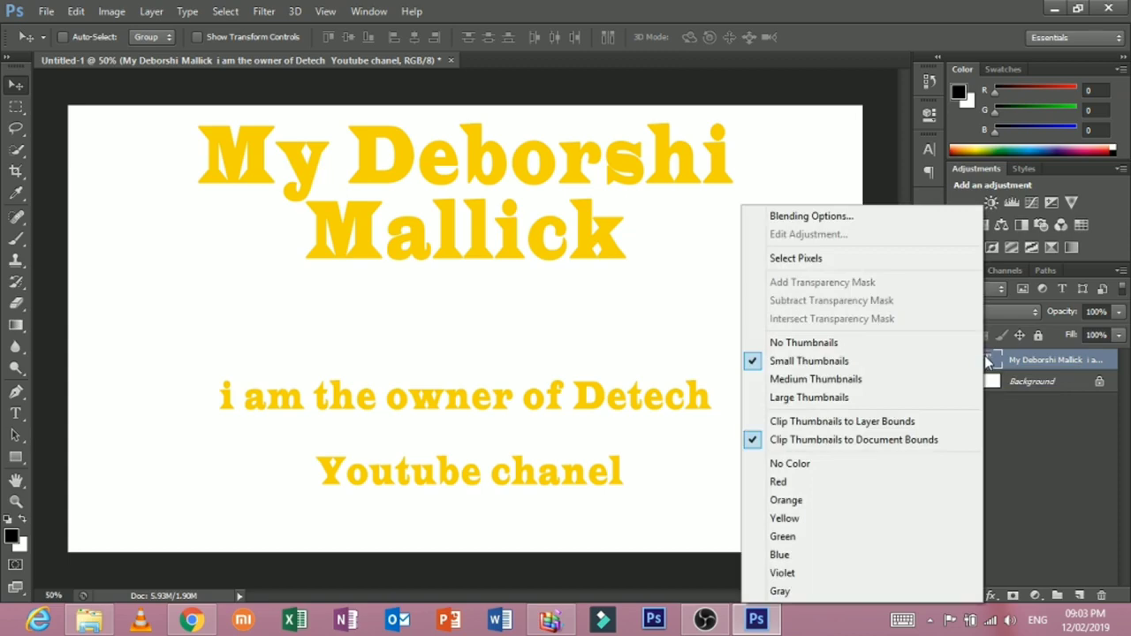
{"action": "left_click", "coordinate": [893, 225]}
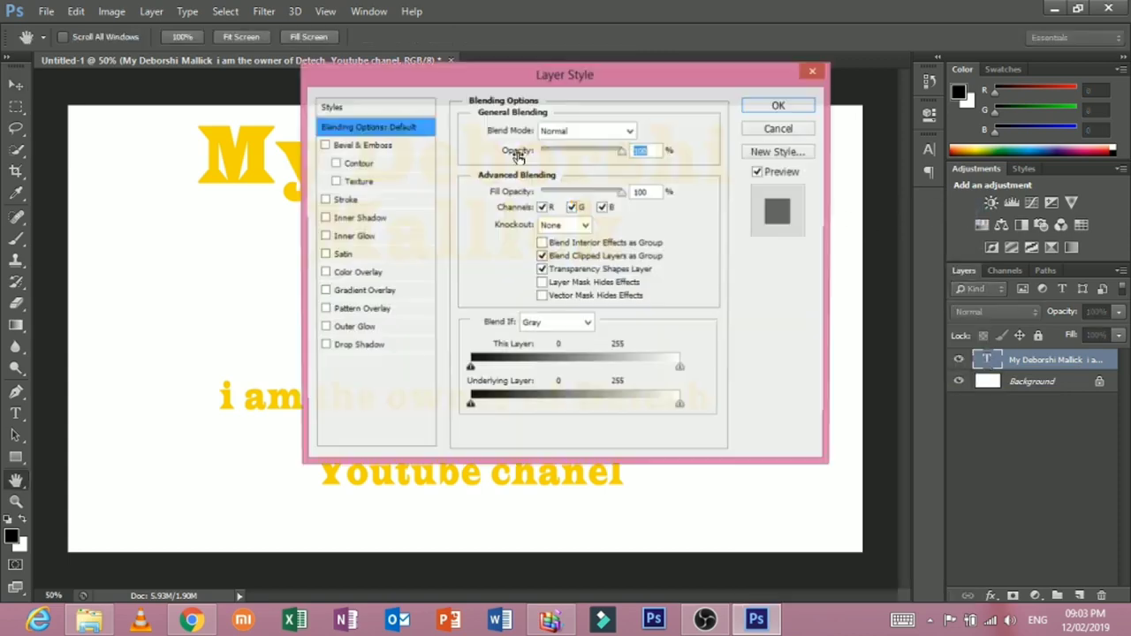
{"action": "mouse_move", "coordinate": [405, 76]}
{"action": "left_mouse_down"}
{"action": "mouse_move", "coordinate": [685, 71]}
{"action": "mouse_move", "coordinate": [674, 44]}
{"action": "left_mouse_up"}
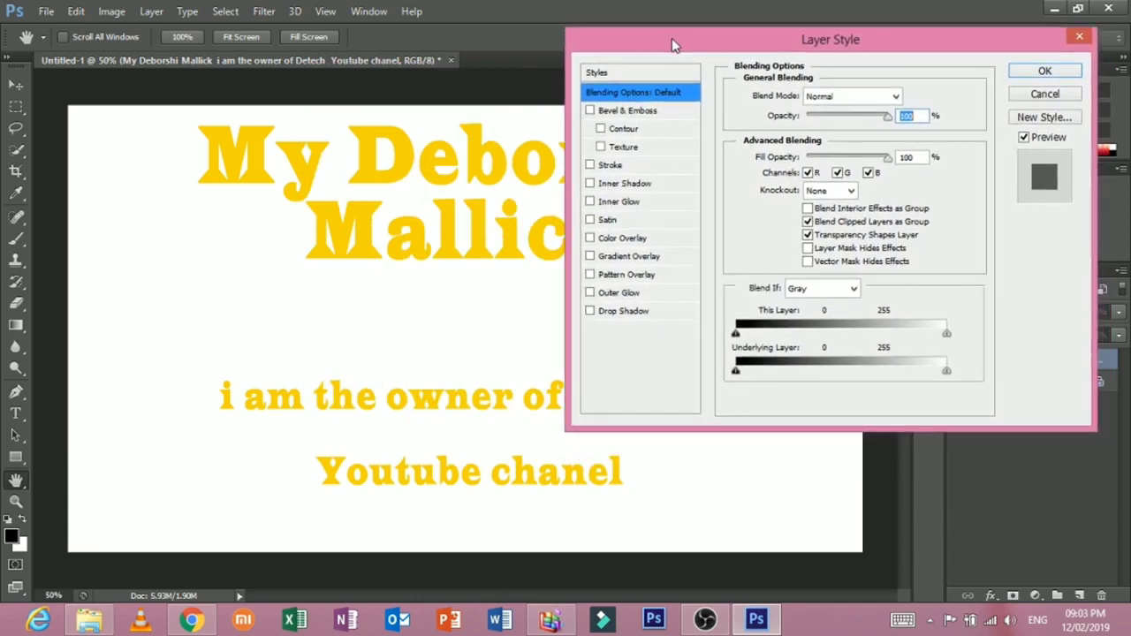
- Preview Bevel & Emboss at 129° angle and 0° altitude with Contour, then cancel
{"action": "left_click", "coordinate": [591, 112]}
{"action": "left_click", "coordinate": [648, 113]}
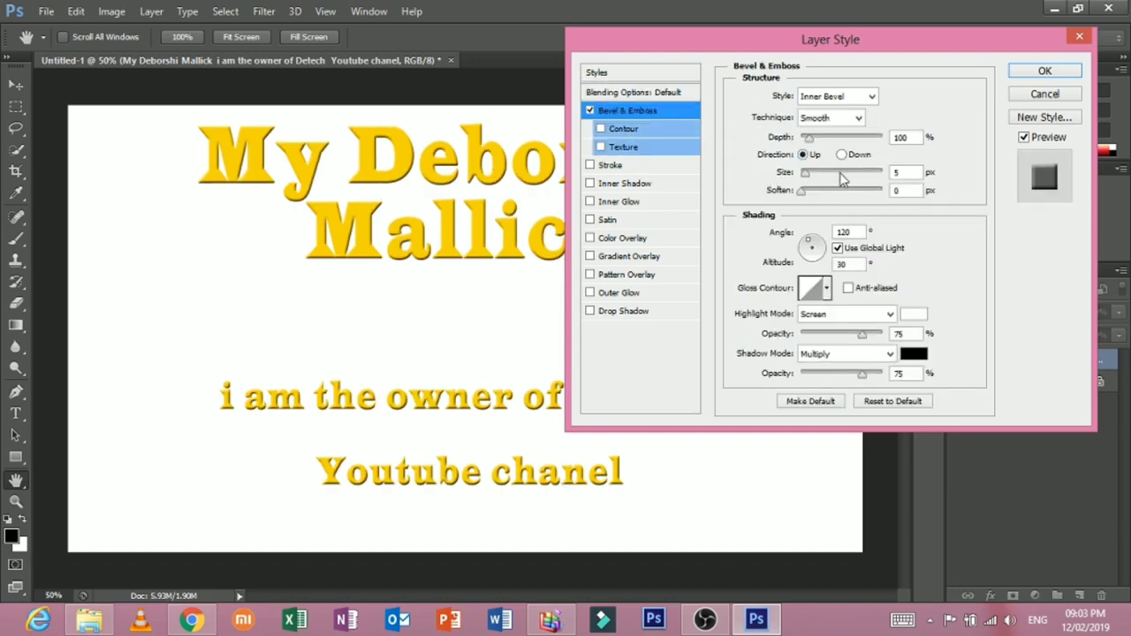
{"action": "left_click", "coordinate": [816, 237]}
{"action": "mouse_move", "coordinate": [816, 244]}
{"action": "left_mouse_down"}
{"action": "mouse_move", "coordinate": [802, 237]}
{"action": "mouse_move", "coordinate": [809, 246]}
{"action": "left_mouse_up"}
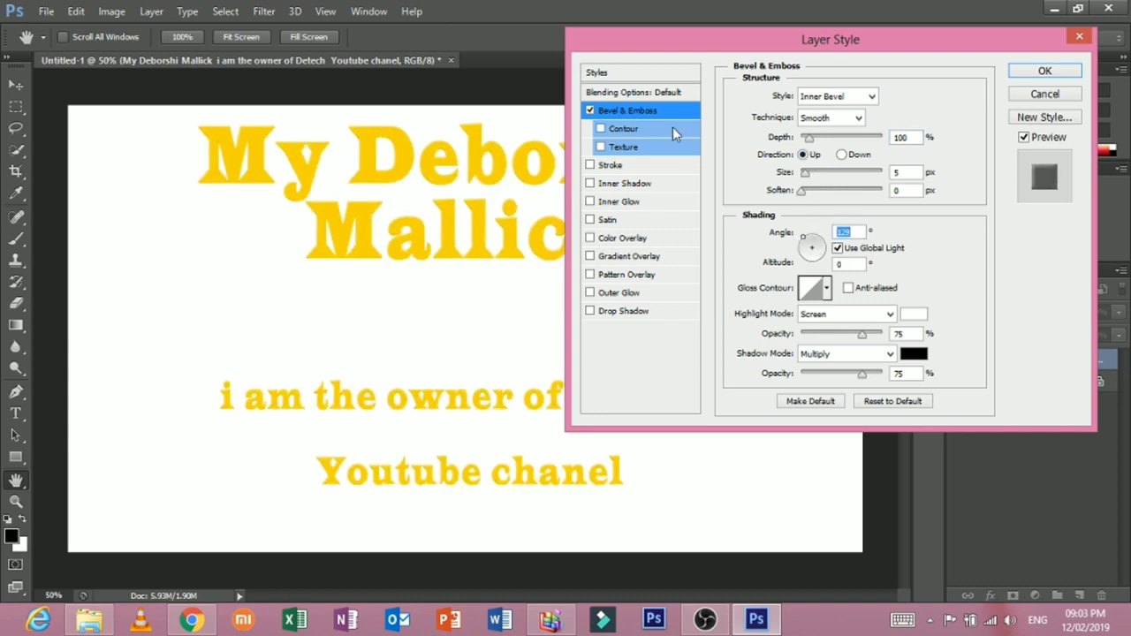
{"action": "left_click", "coordinate": [604, 111]}
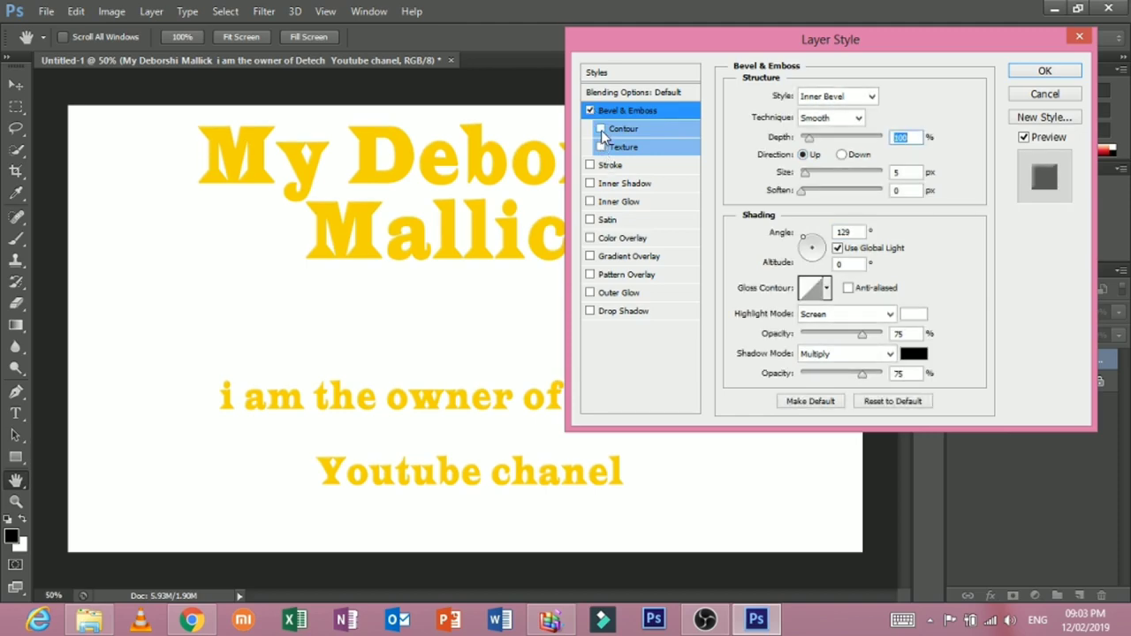
{"action": "left_click", "coordinate": [601, 146]}
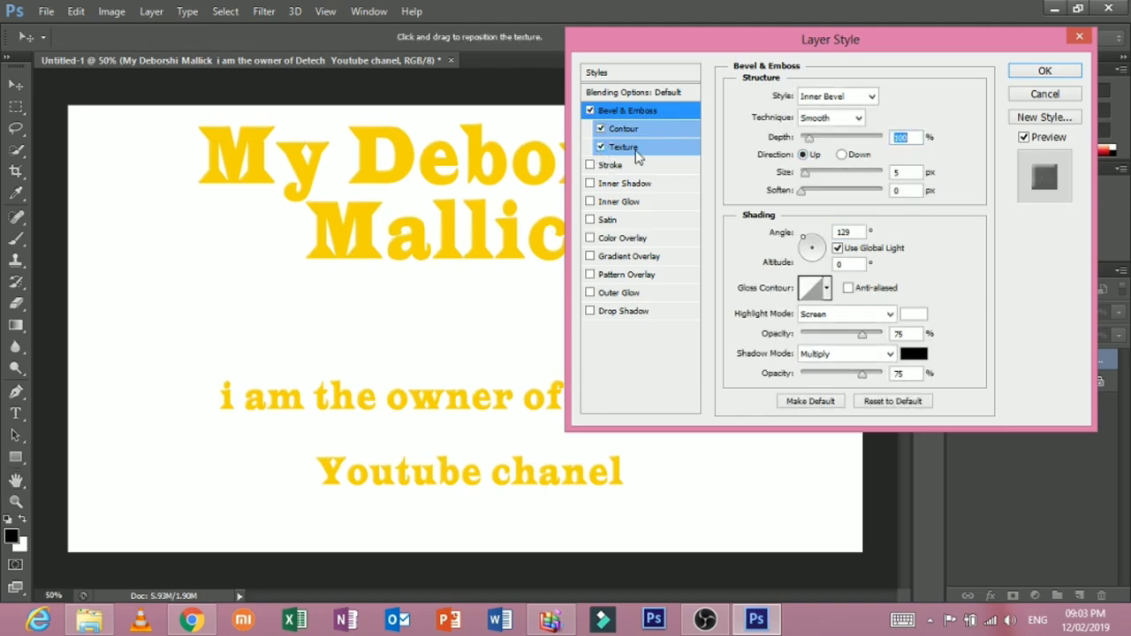
{"action": "left_click", "coordinate": [1045, 94]}
- Reopen Blending Options and enable Bevel & Emboss with Texture
{"action": "right_click", "coordinate": [989, 357]}
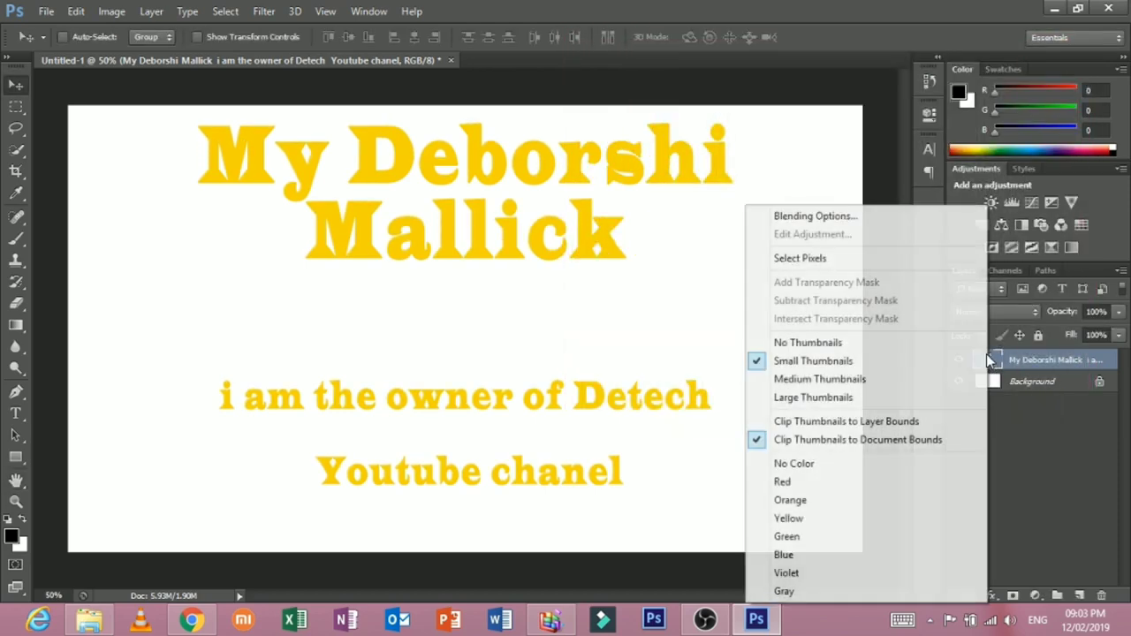
{"action": "left_click", "coordinate": [857, 218]}
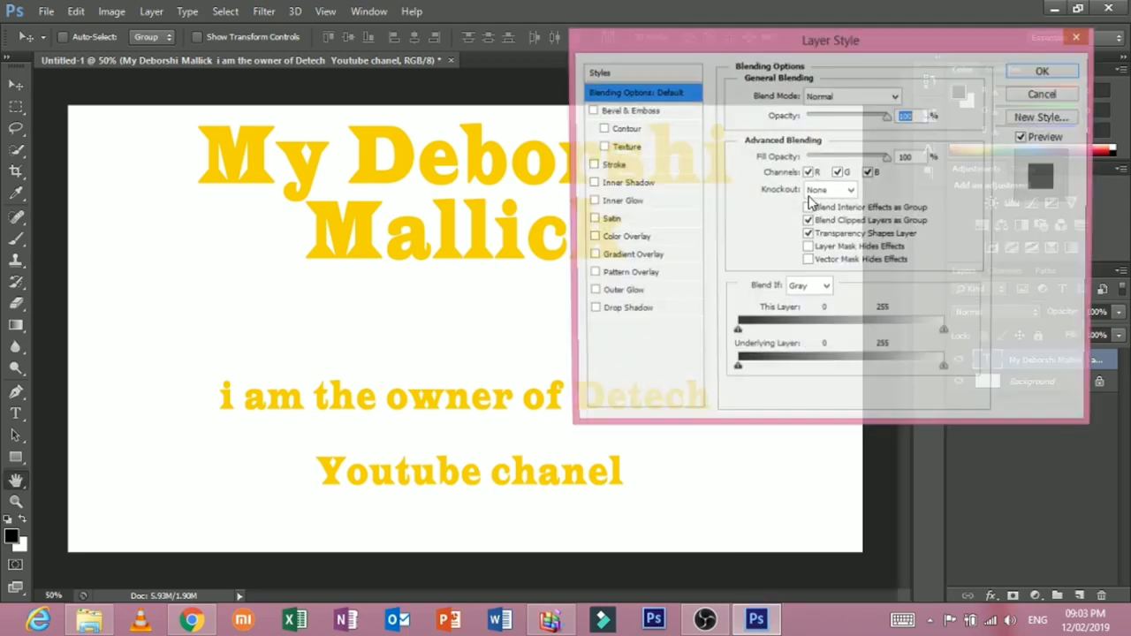
{"action": "left_click", "coordinate": [590, 110]}
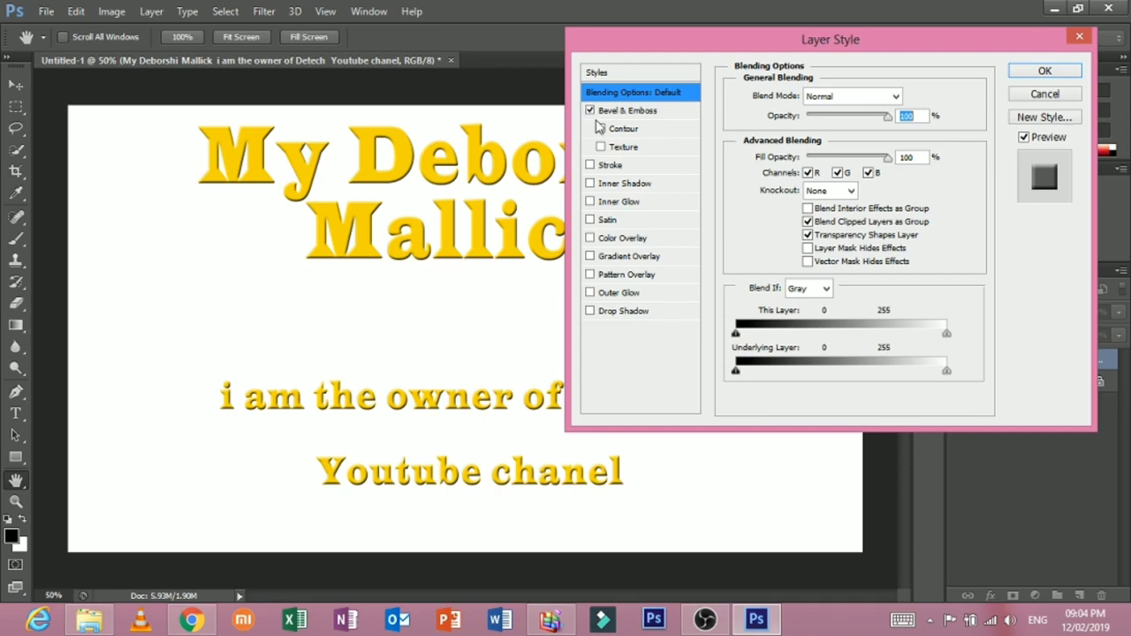
{"action": "left_click", "coordinate": [600, 147]}
{"action": "left_click", "coordinate": [627, 148]}
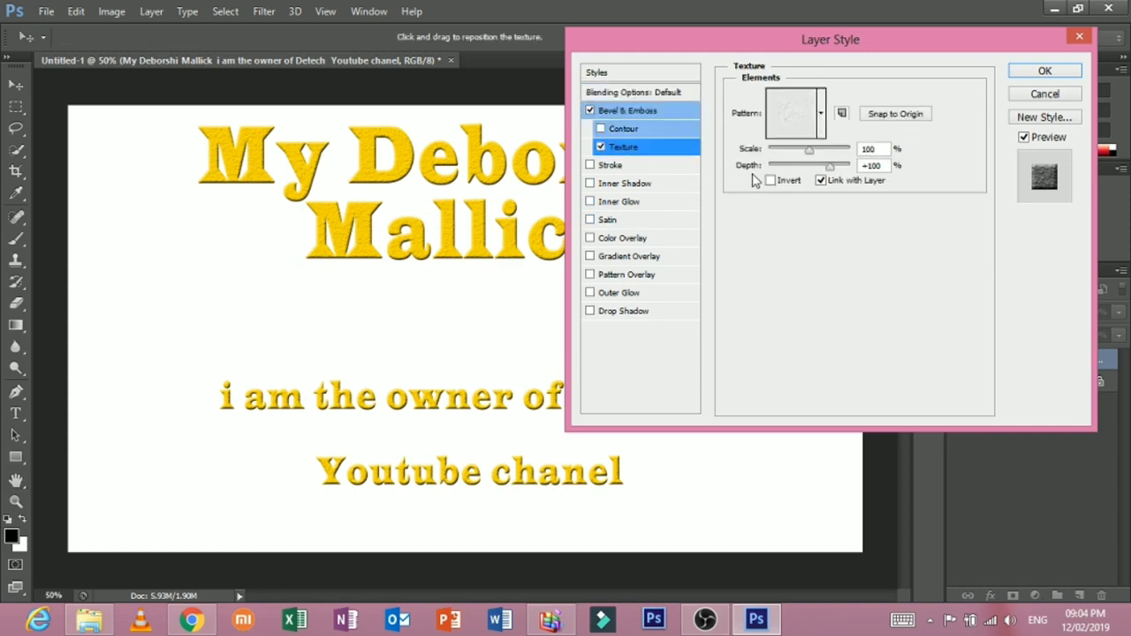
- Preview the blue bubbles texture pattern, then turn off Texture and Bevel & Emboss
{"action": "left_click", "coordinate": [822, 128]}
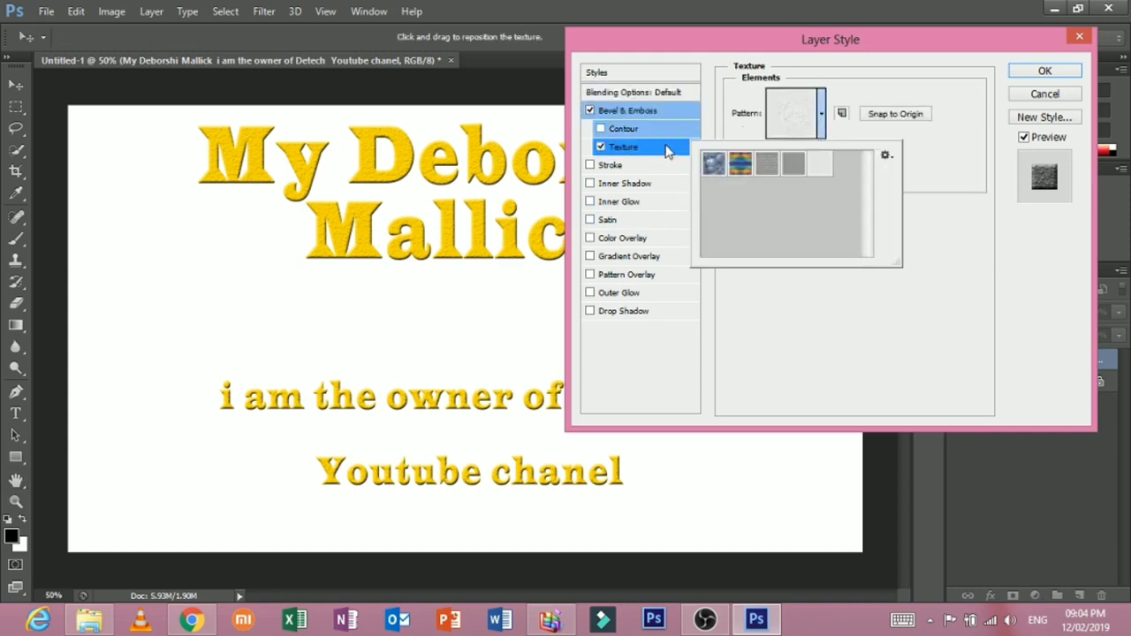
{"action": "left_click", "coordinate": [765, 165]}
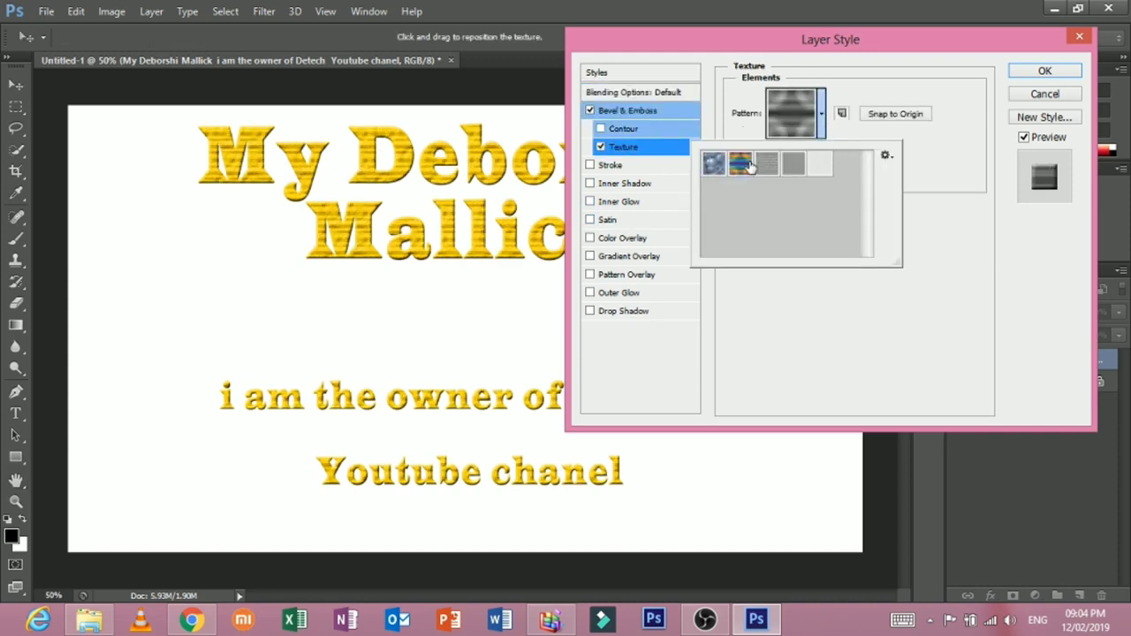
{"action": "left_click", "coordinate": [799, 166]}
{"action": "left_click", "coordinate": [713, 164]}
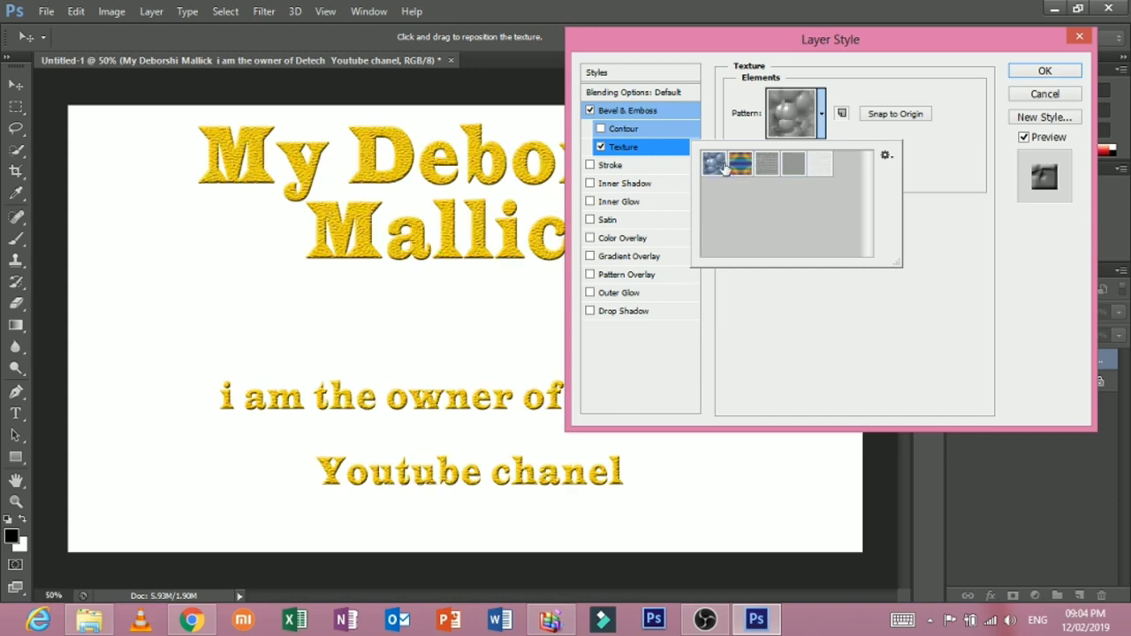
{"action": "left_click", "coordinate": [818, 311]}
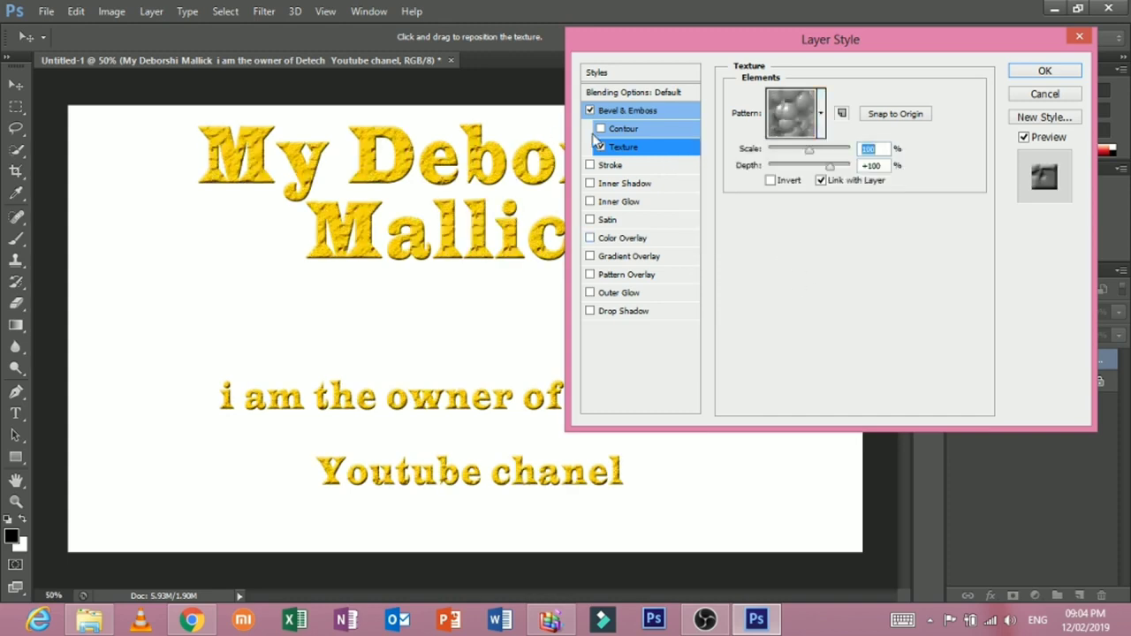
{"action": "left_click", "coordinate": [601, 147]}
{"action": "left_click", "coordinate": [590, 110]}
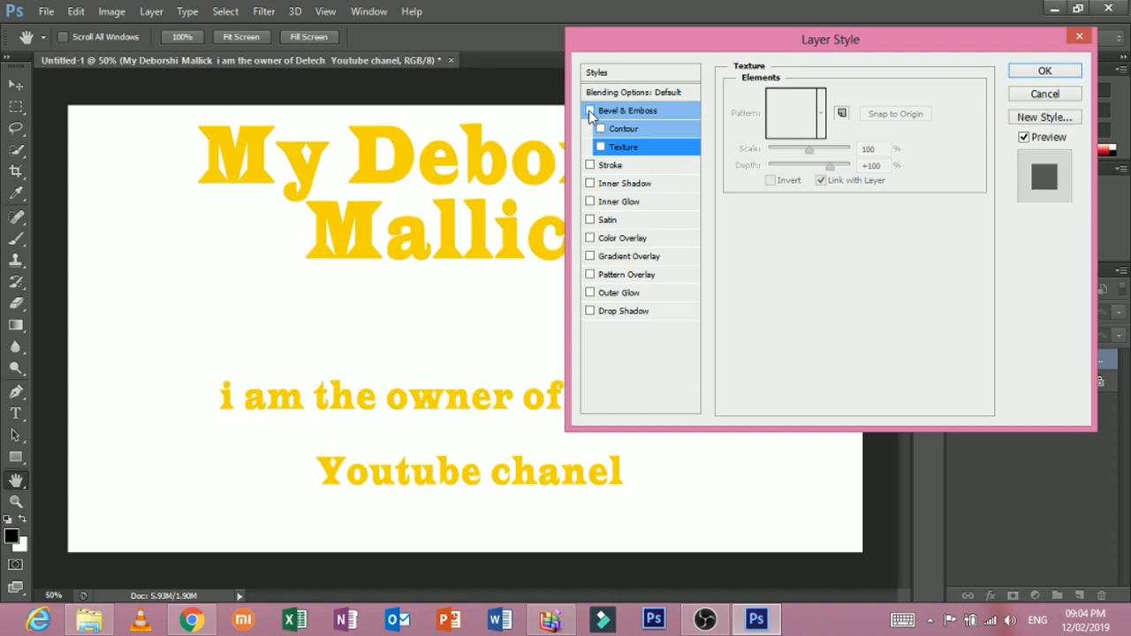
- Preview a Stroke outline on the text, adjusting its size, then turn it off
{"action": "left_click", "coordinate": [590, 165]}
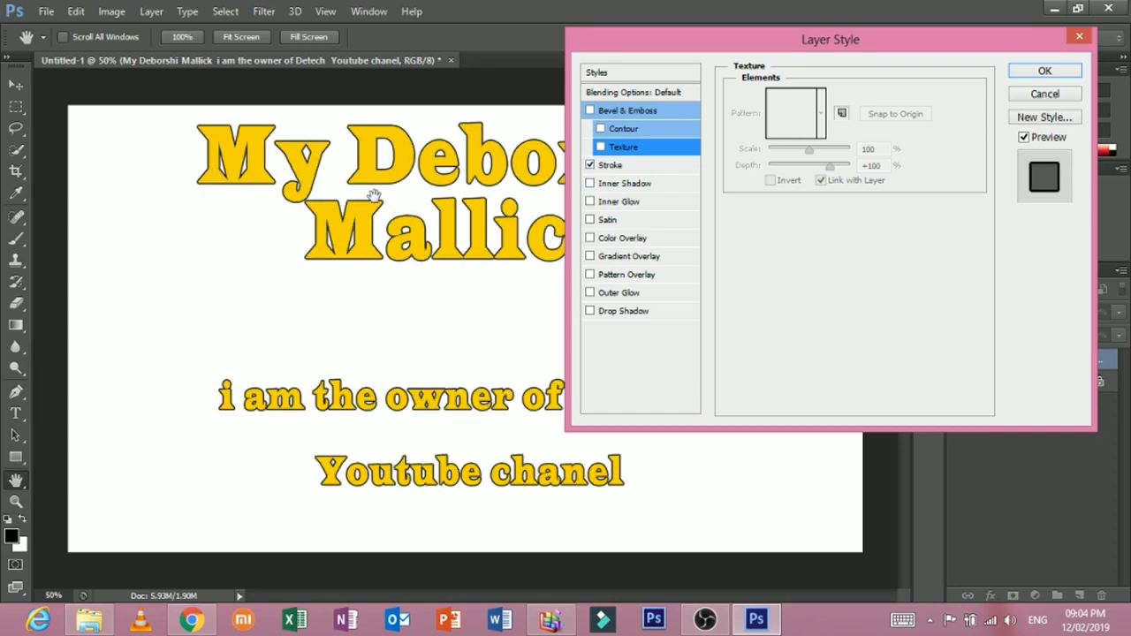
{"action": "left_click", "coordinate": [618, 166]}
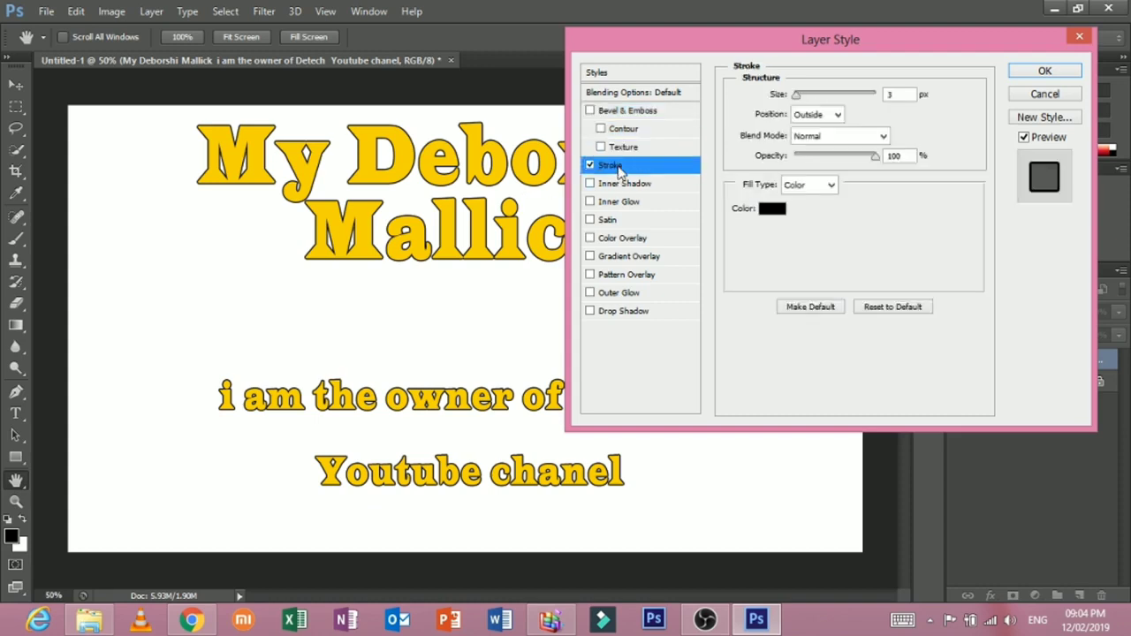
{"action": "mouse_move", "coordinate": [800, 96]}
{"action": "left_mouse_down"}
{"action": "mouse_move", "coordinate": [812, 100]}
{"action": "mouse_move", "coordinate": [799, 100]}
{"action": "left_mouse_up"}
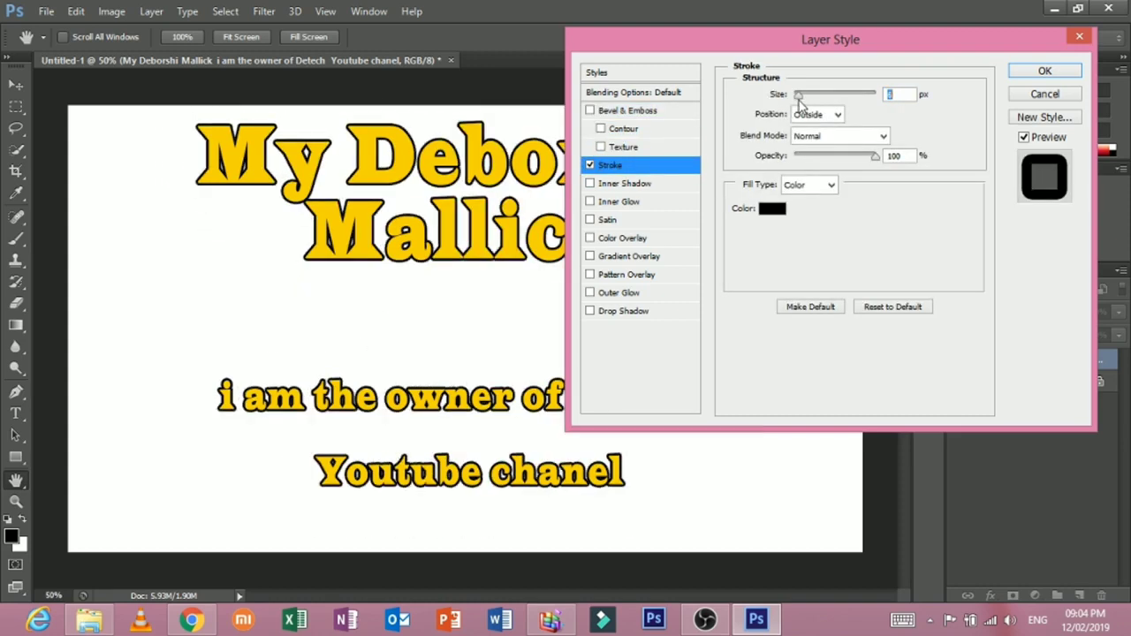
{"action": "left_click_drag", "start_coordinate": [799, 100], "coordinate": [793, 99]}
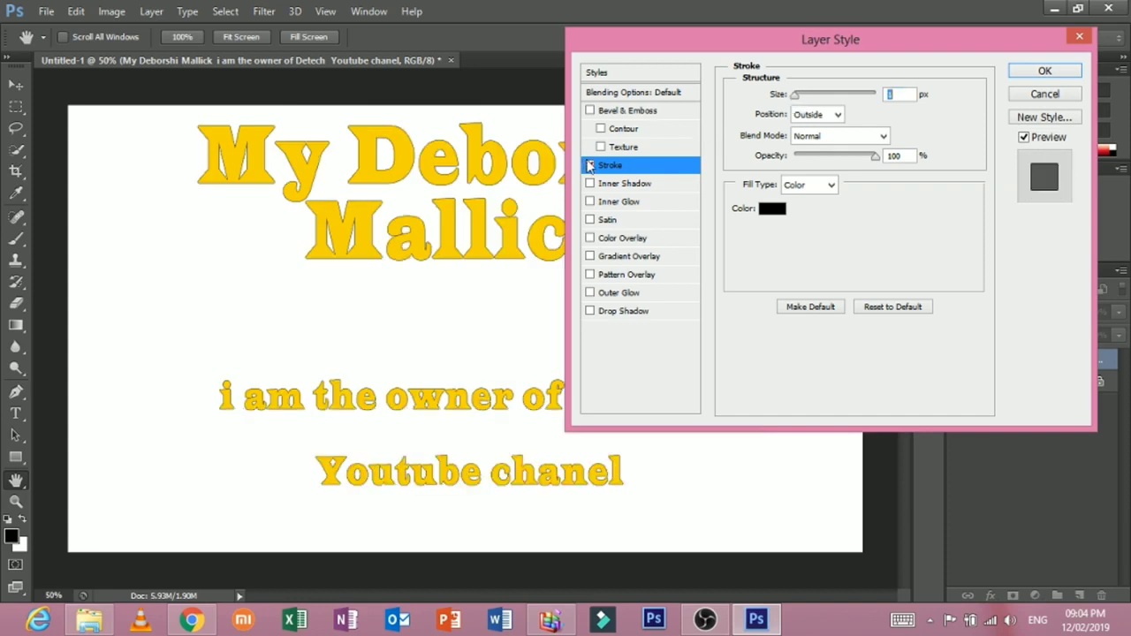
{"action": "left_click", "coordinate": [590, 165]}
- Preview Inner Shadow, Inner Glow and Satin one by one, then apply a red Color Overlay
{"action": "left_click", "coordinate": [590, 183]}
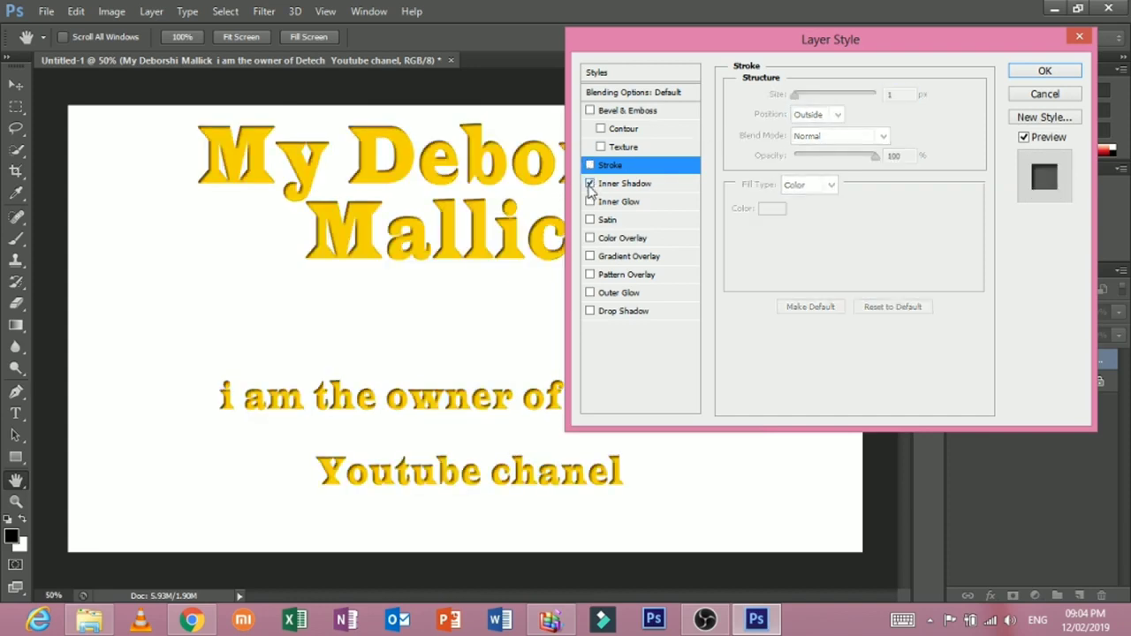
{"action": "left_click", "coordinate": [590, 185]}
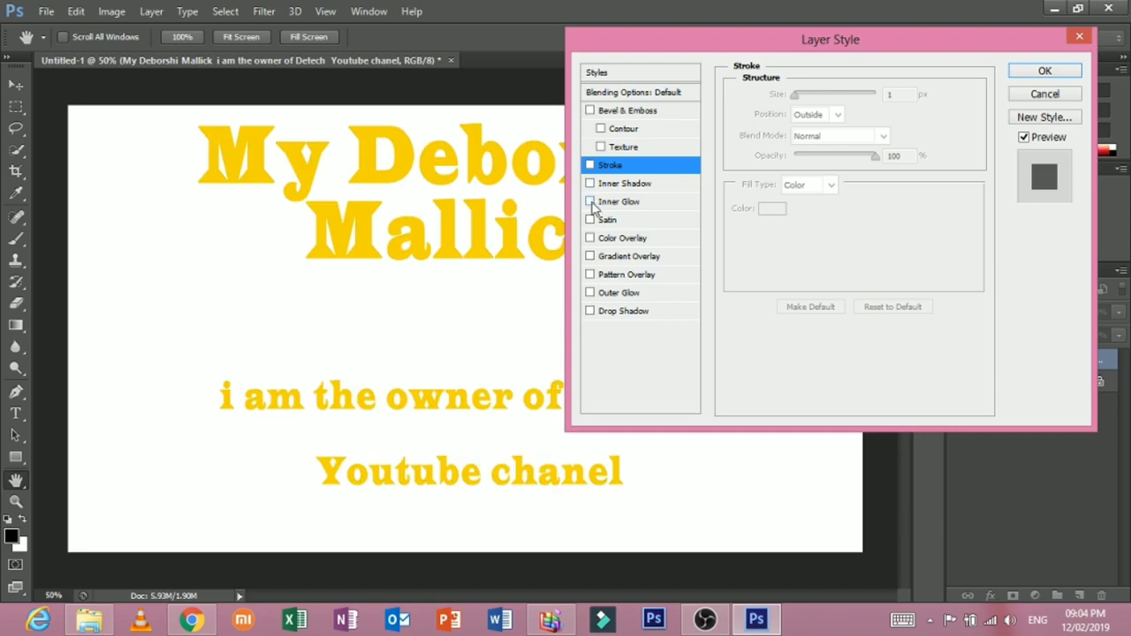
{"action": "left_click", "coordinate": [590, 203]}
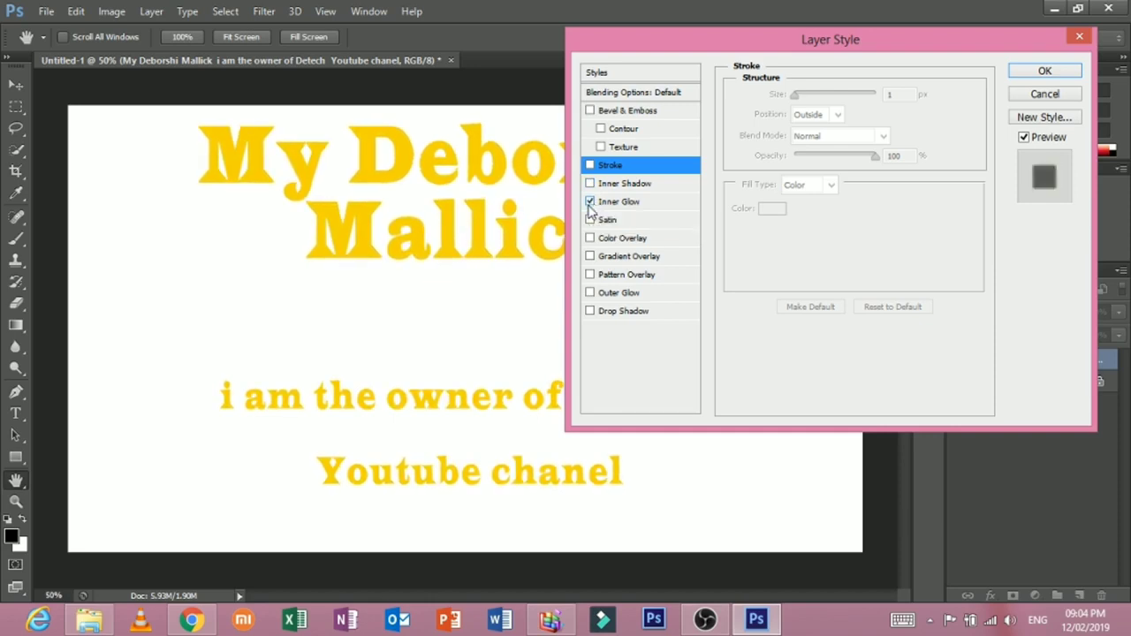
{"action": "left_click", "coordinate": [590, 202]}
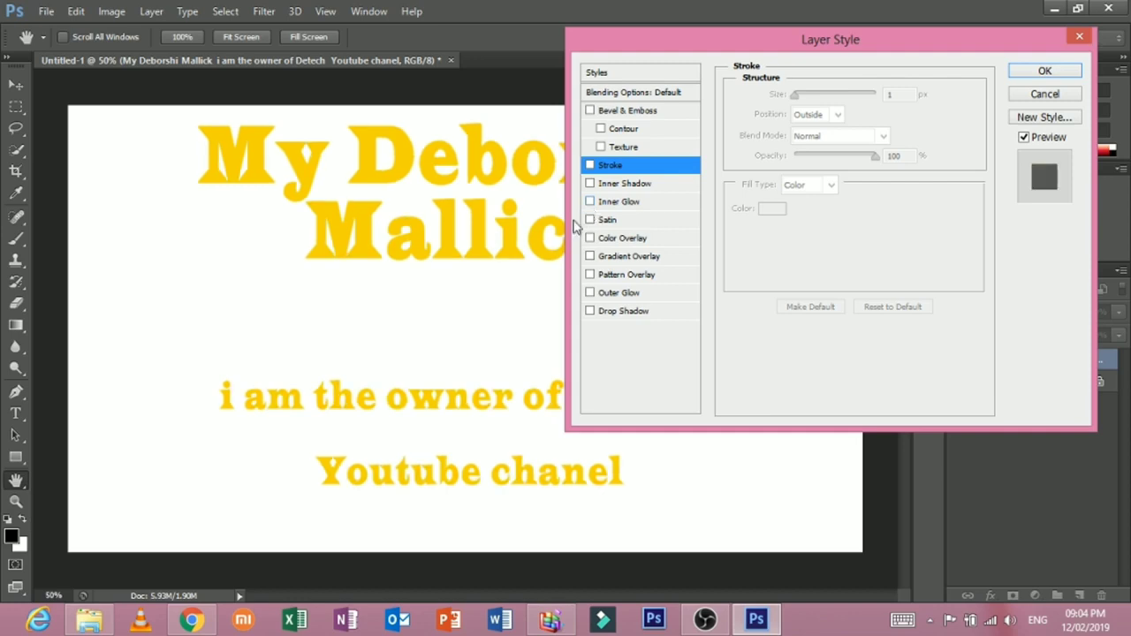
{"action": "left_click", "coordinate": [590, 220]}
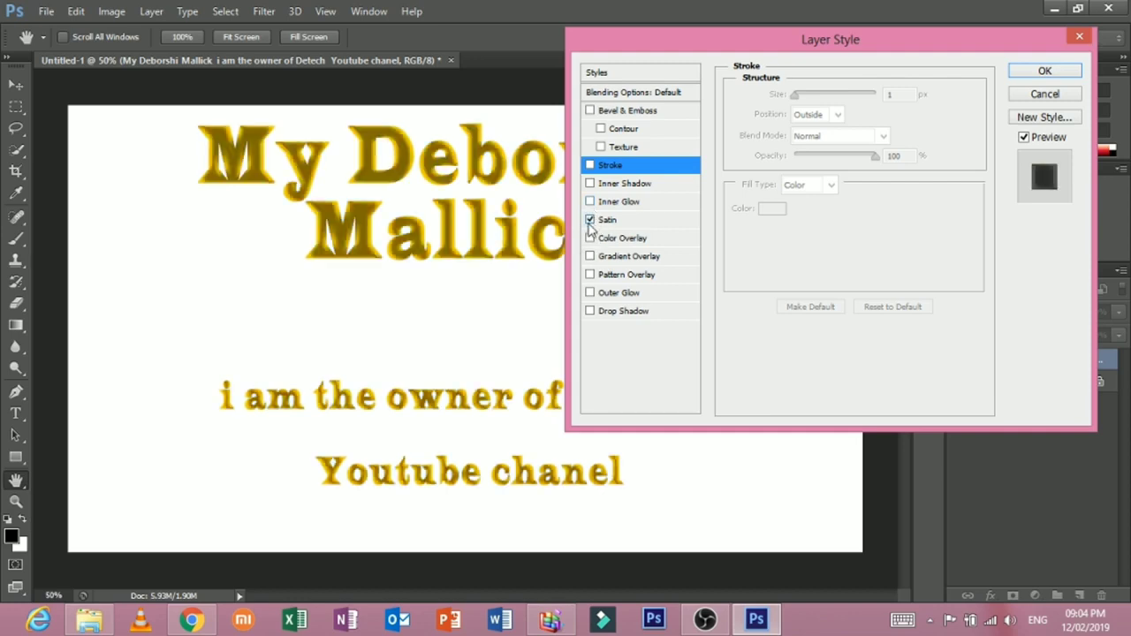
{"action": "left_click", "coordinate": [589, 220]}
{"action": "left_click", "coordinate": [590, 238]}
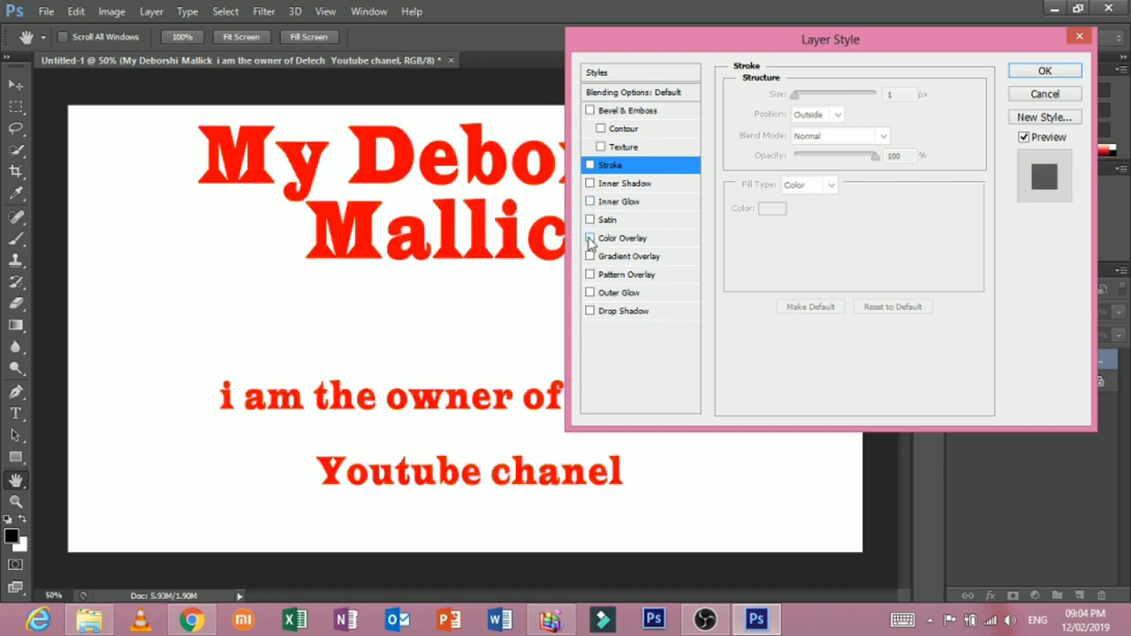
- Replace the red Color Overlay with a Gradient Overlay and try a few gradient presets
{"action": "left_click", "coordinate": [590, 238]}
{"action": "left_click", "coordinate": [590, 256]}
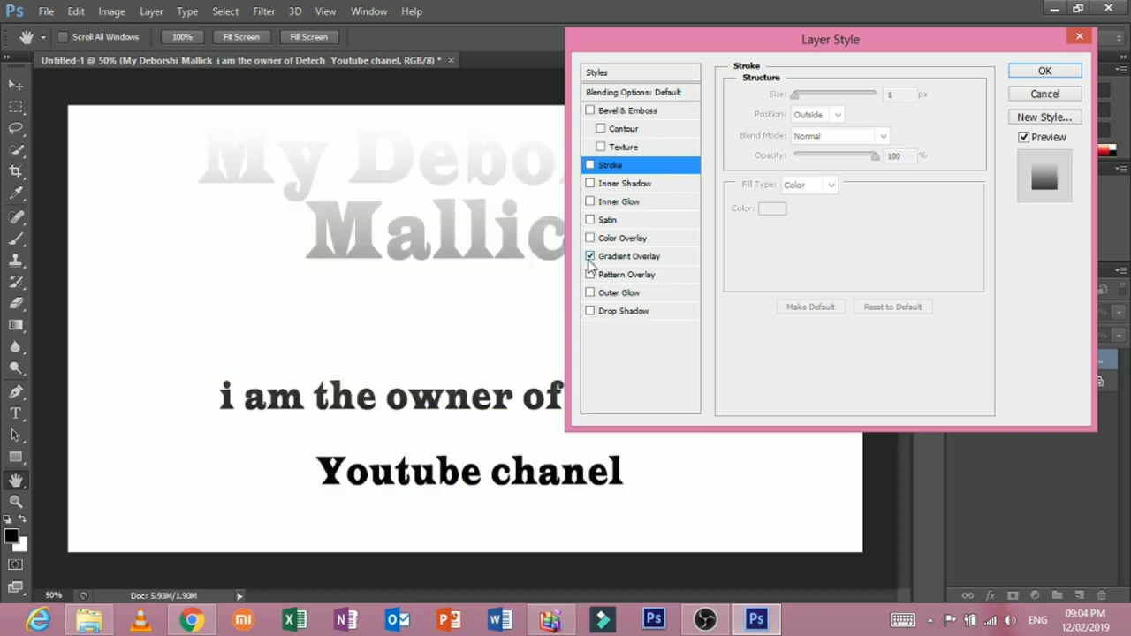
{"action": "left_click", "coordinate": [617, 258]}
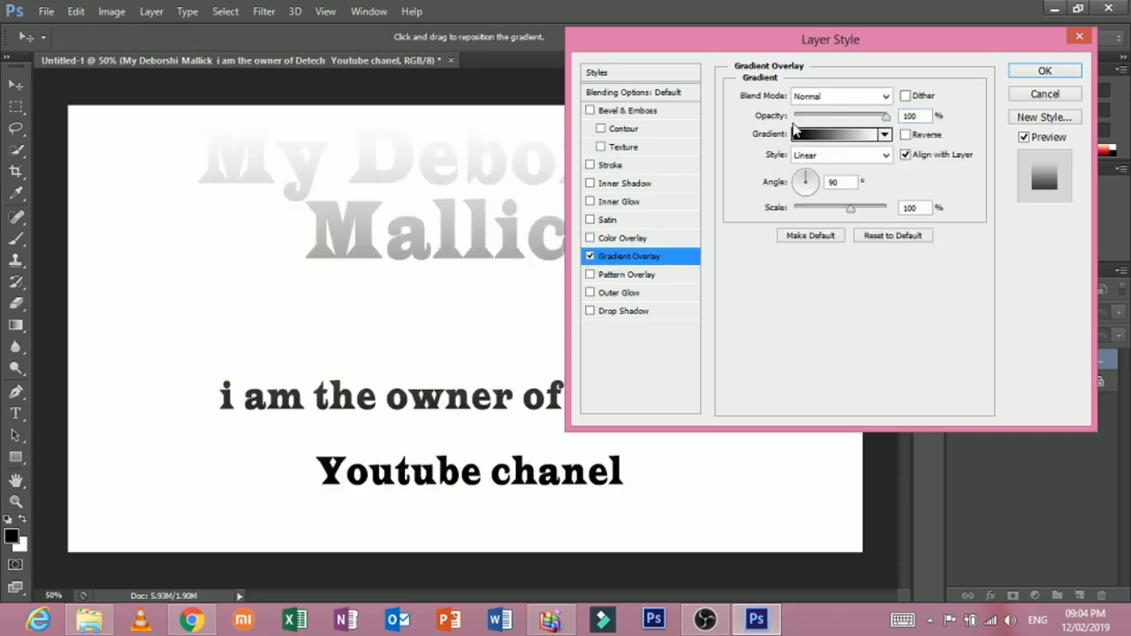
{"action": "left_click", "coordinate": [795, 132]}
{"action": "left_click", "coordinate": [563, 129]}
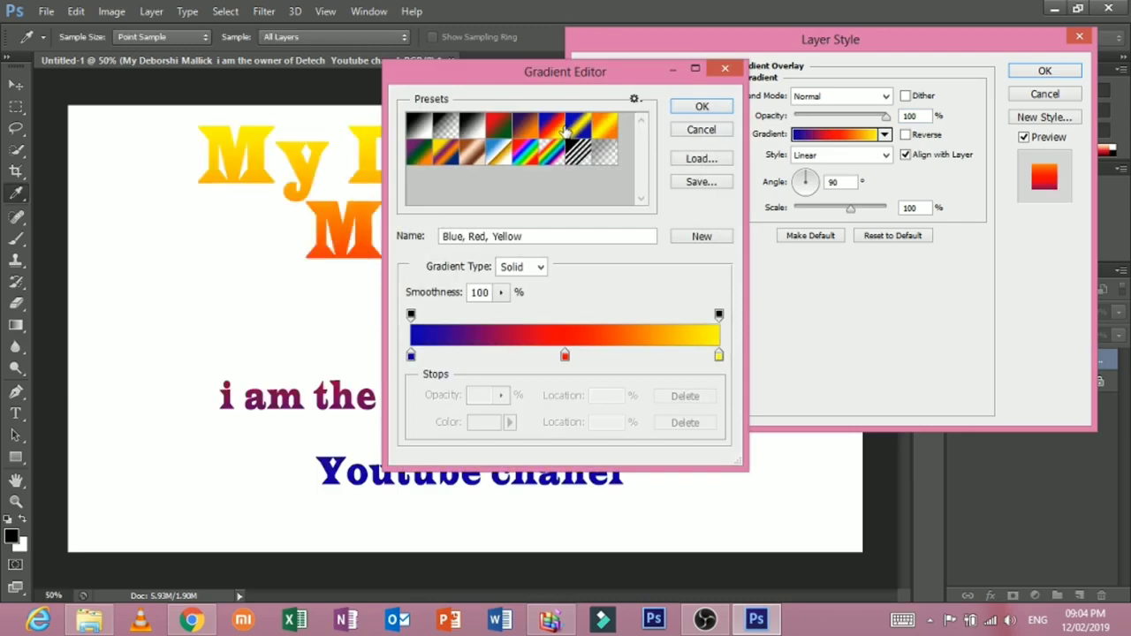
{"action": "left_click", "coordinate": [606, 129]}
- Pick Transparent Rainbow, move the red stop to about 8% and blue to about 62%
{"action": "left_click_drag", "start_coordinate": [602, 75], "coordinate": [865, 34]}
{"action": "left_click", "coordinate": [786, 116]}
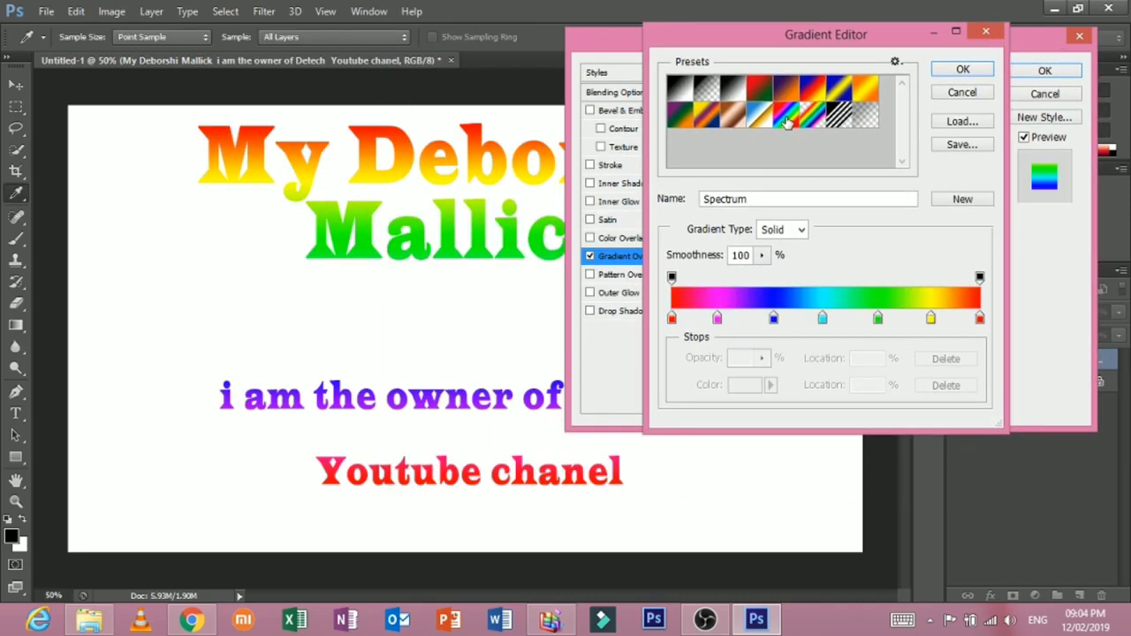
{"action": "left_click", "coordinate": [689, 124]}
{"action": "left_click", "coordinate": [712, 124]}
{"action": "left_click", "coordinate": [762, 128]}
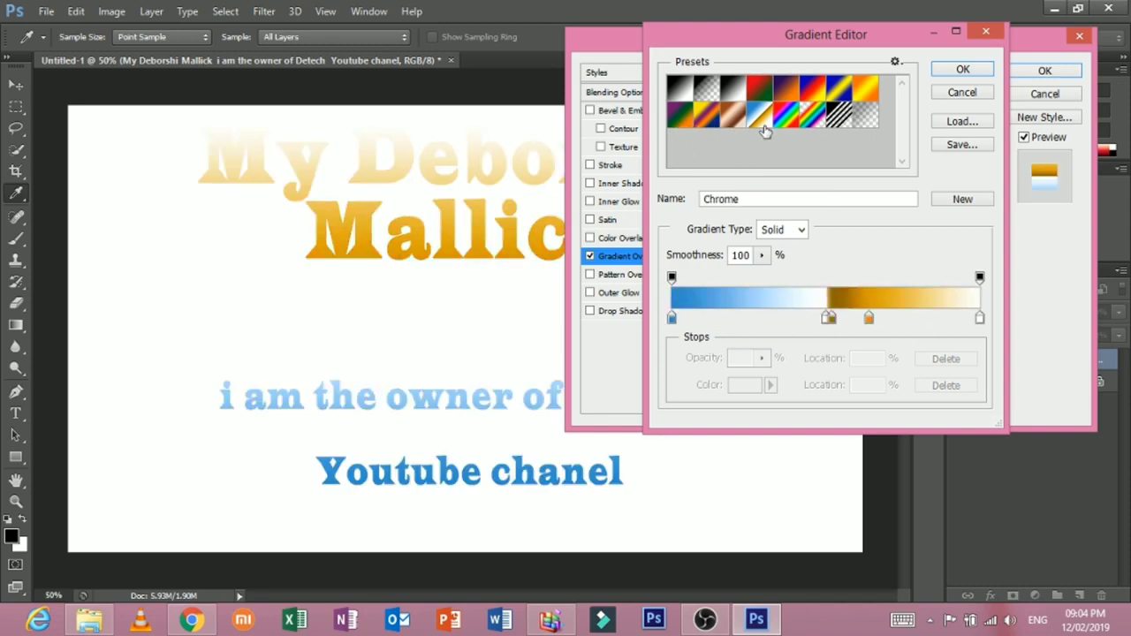
{"action": "left_click", "coordinate": [805, 128]}
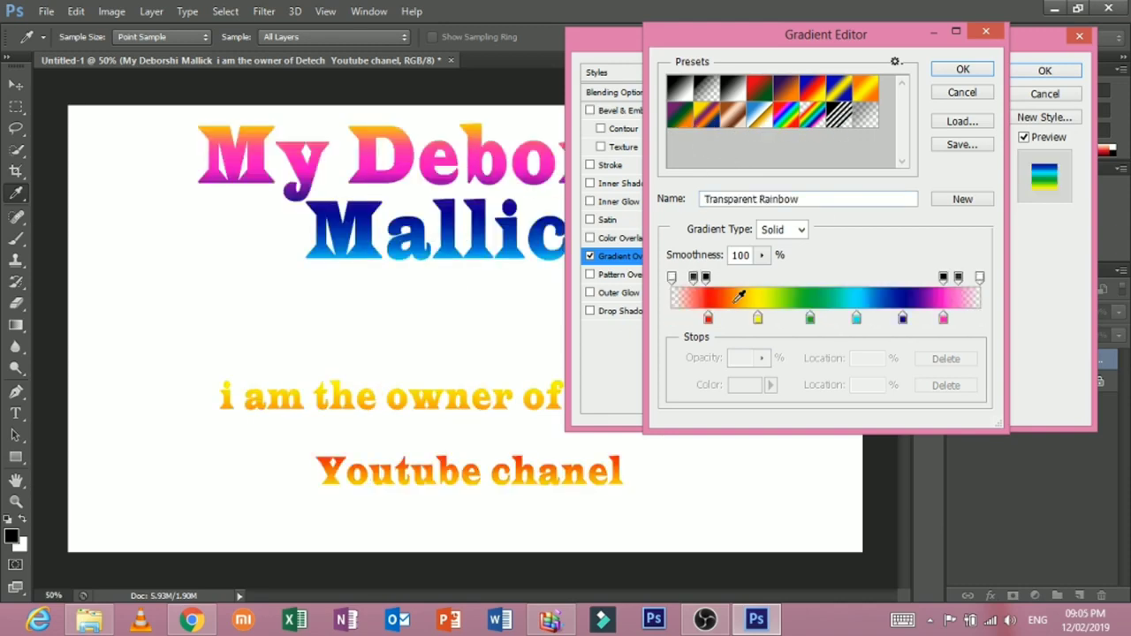
{"action": "left_click_drag", "start_coordinate": [707, 318], "coordinate": [703, 301]}
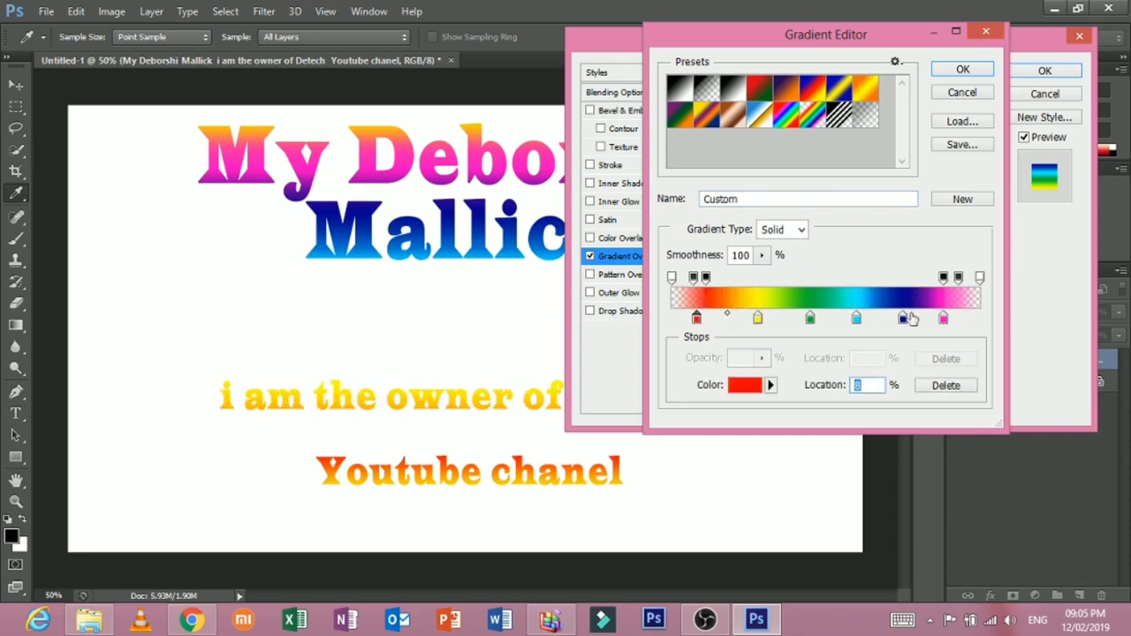
{"action": "left_click_drag", "start_coordinate": [911, 318], "coordinate": [825, 322]}
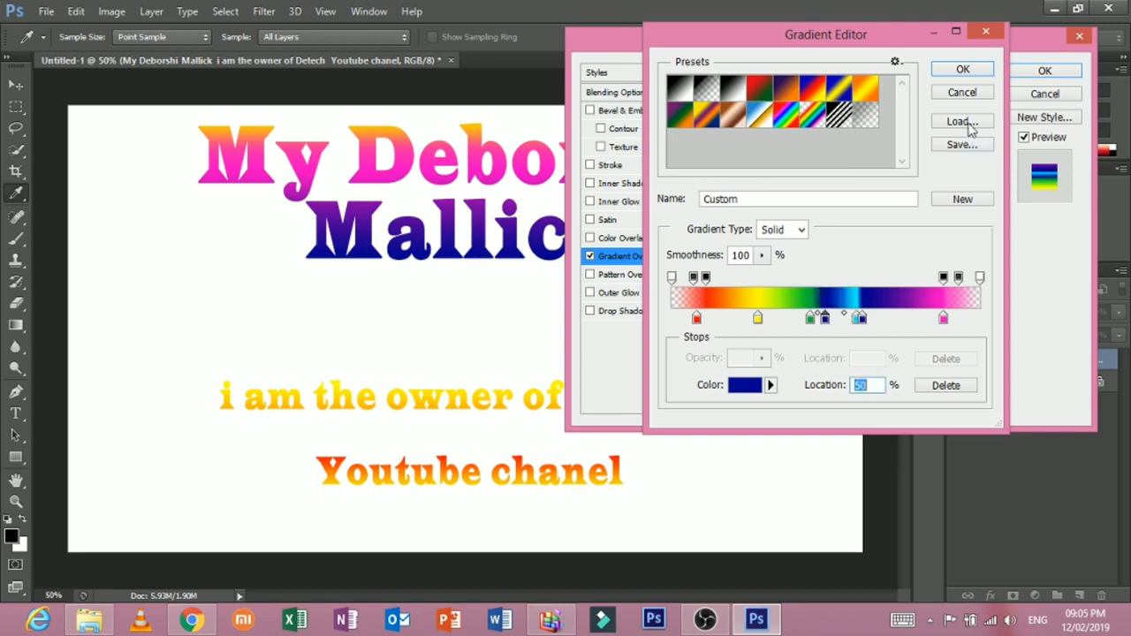
{"action": "left_click", "coordinate": [962, 70]}
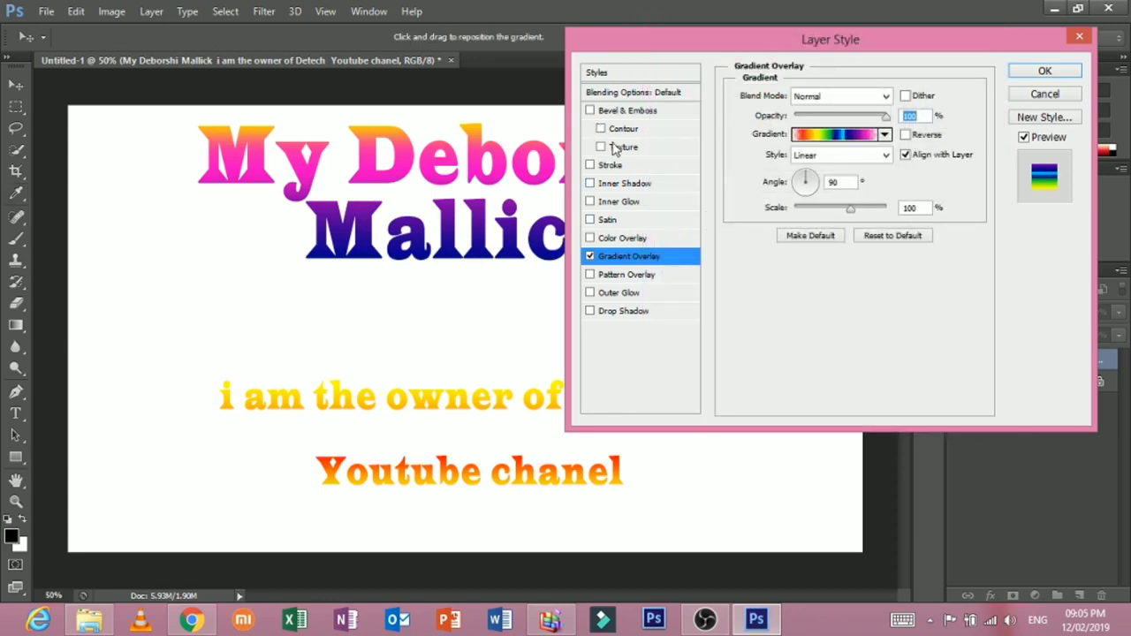
- Drop the gradient overlay and preview several Pattern Overlay textures before switching it off
{"action": "left_click", "coordinate": [590, 256]}
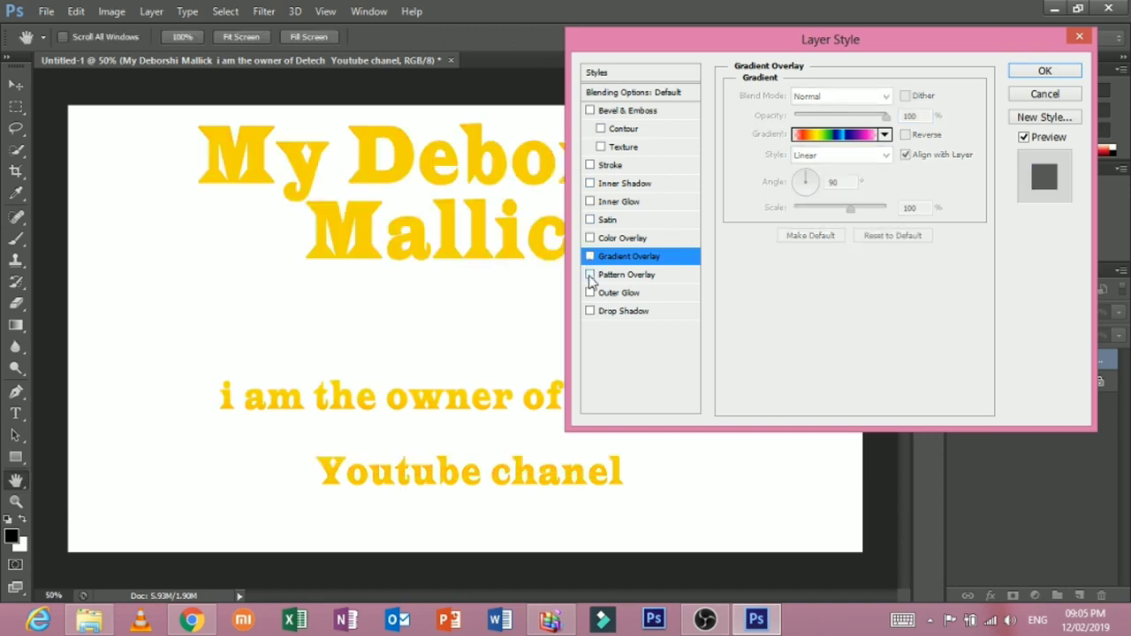
{"action": "left_click", "coordinate": [590, 274]}
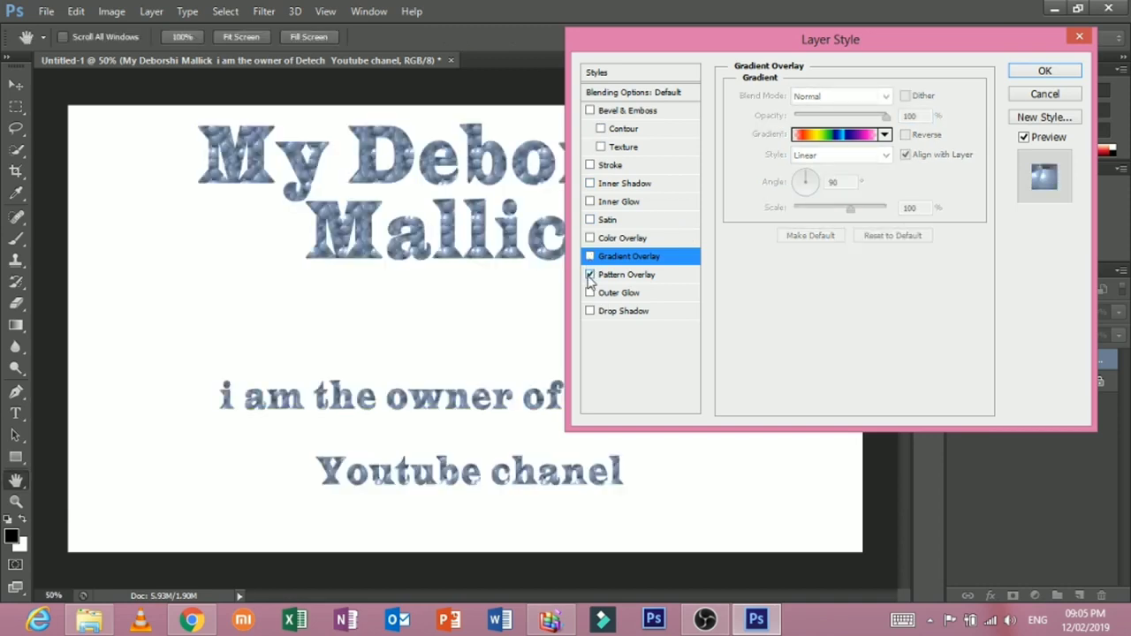
{"action": "left_click", "coordinate": [627, 276]}
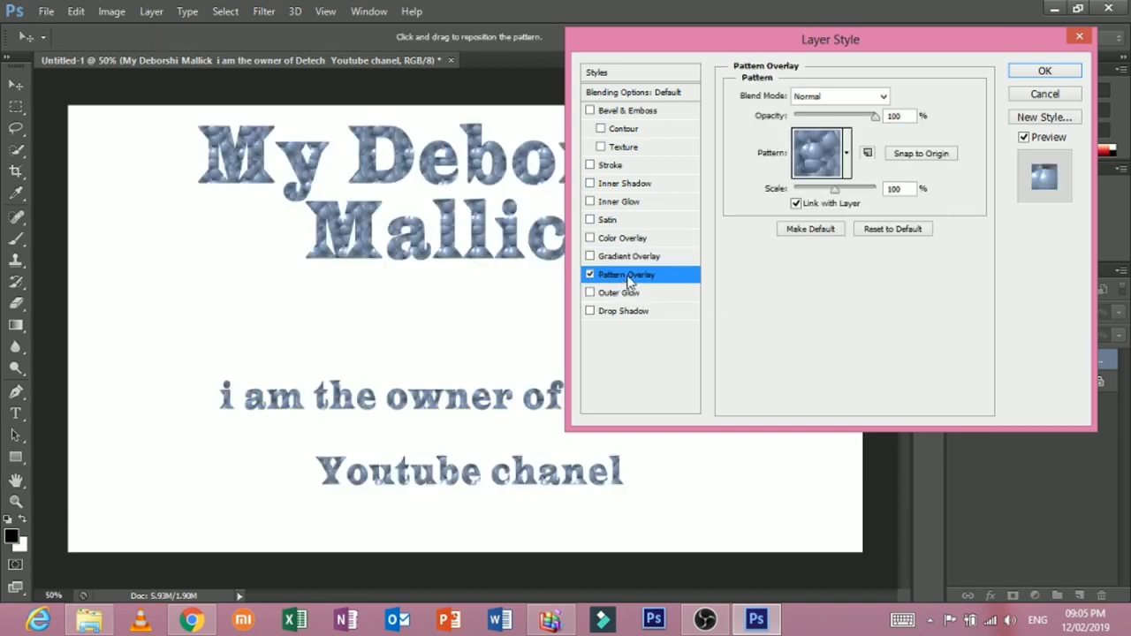
{"action": "left_click", "coordinate": [845, 153]}
{"action": "left_click", "coordinate": [766, 203]}
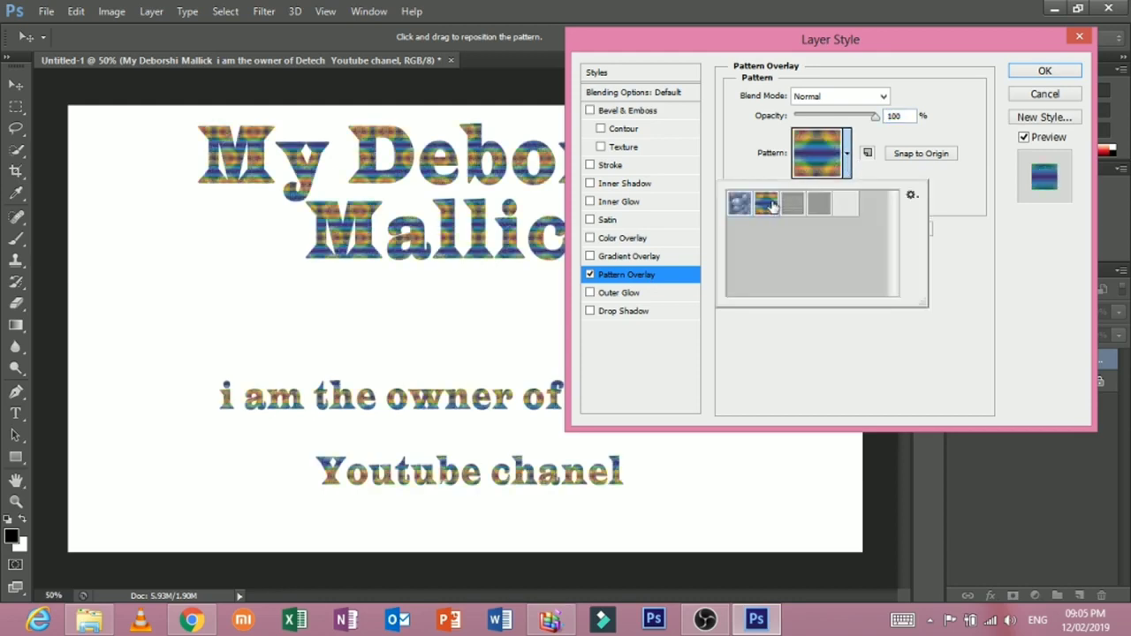
{"action": "left_click", "coordinate": [804, 205]}
{"action": "left_click", "coordinate": [846, 204]}
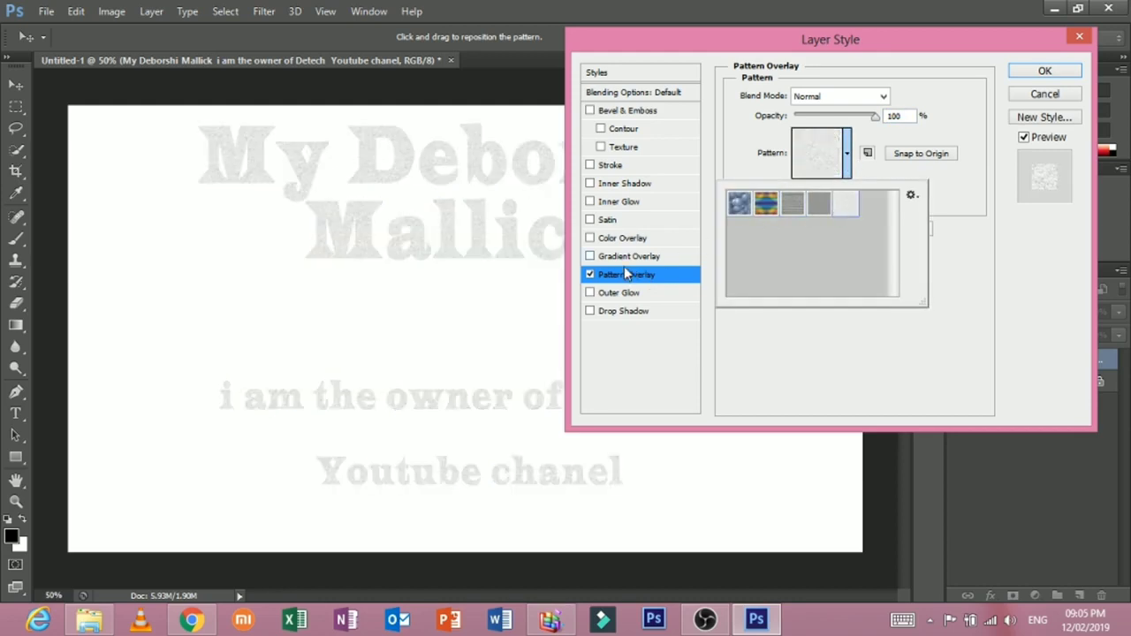
{"action": "left_click", "coordinate": [590, 275]}
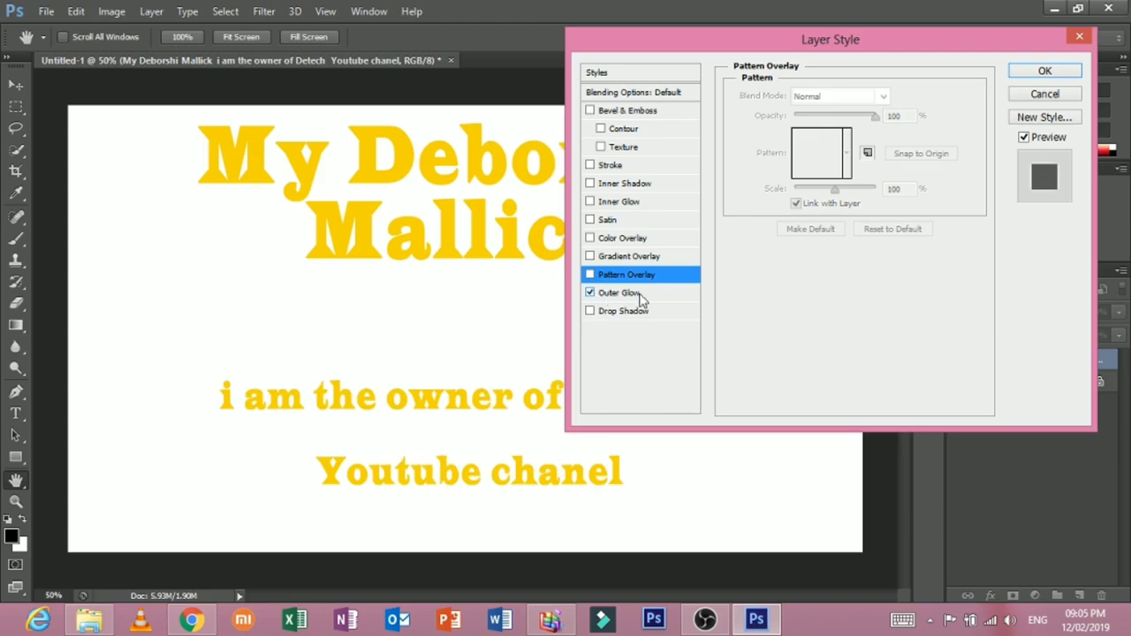
- Set the Outer Glow colour to black (000000) with noise at 100
{"action": "left_click", "coordinate": [590, 299]}
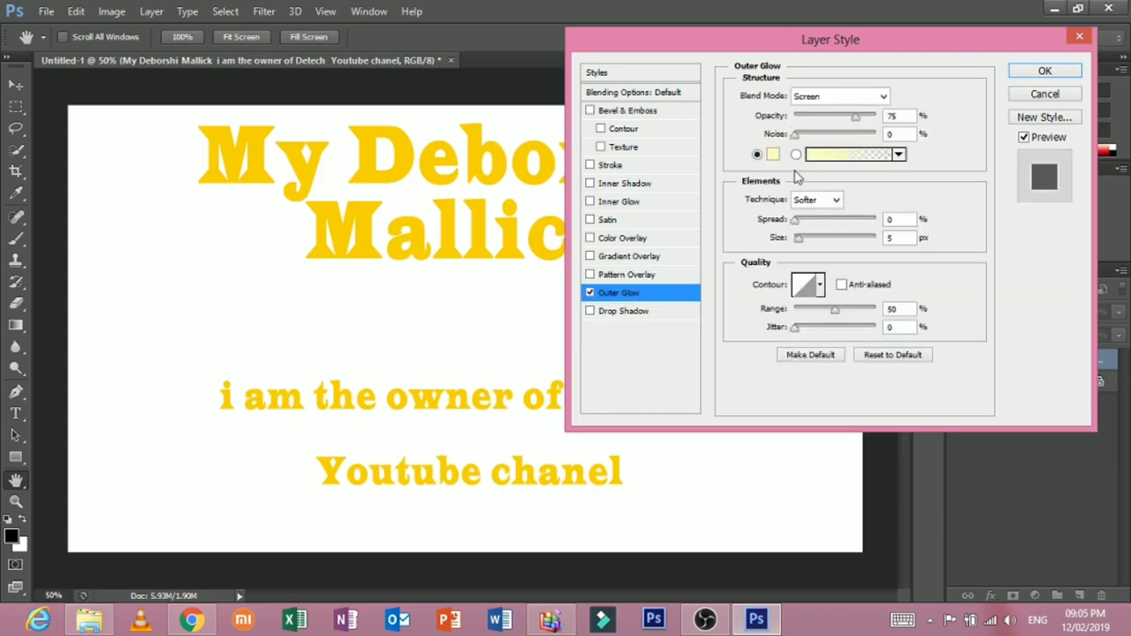
{"action": "left_click", "coordinate": [773, 156]}
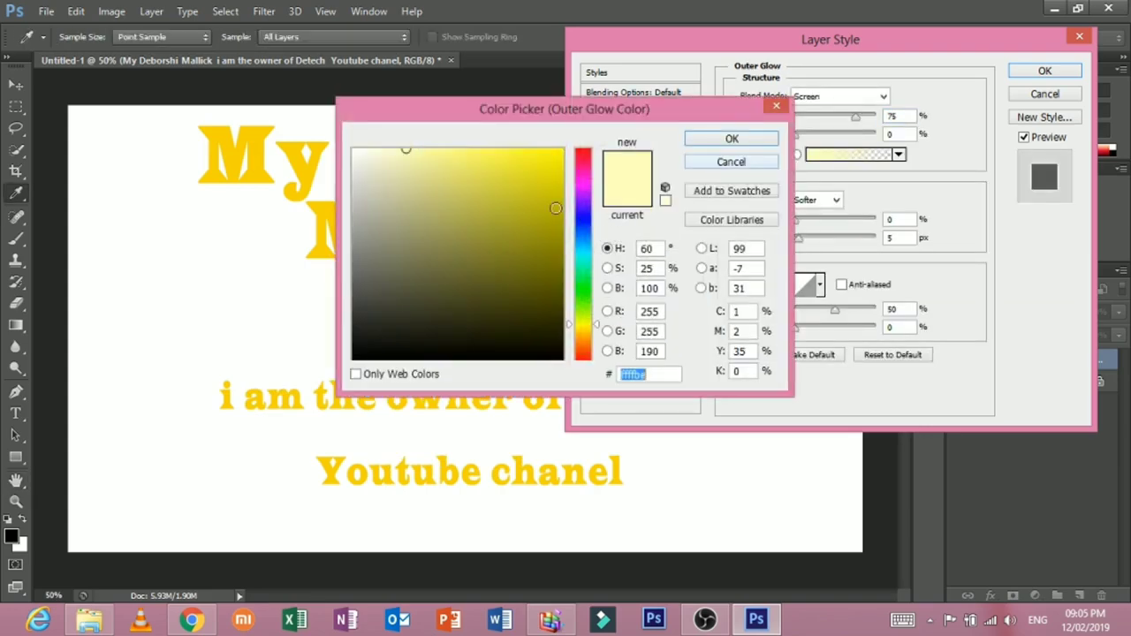
{"action": "type", "text": "000000"}
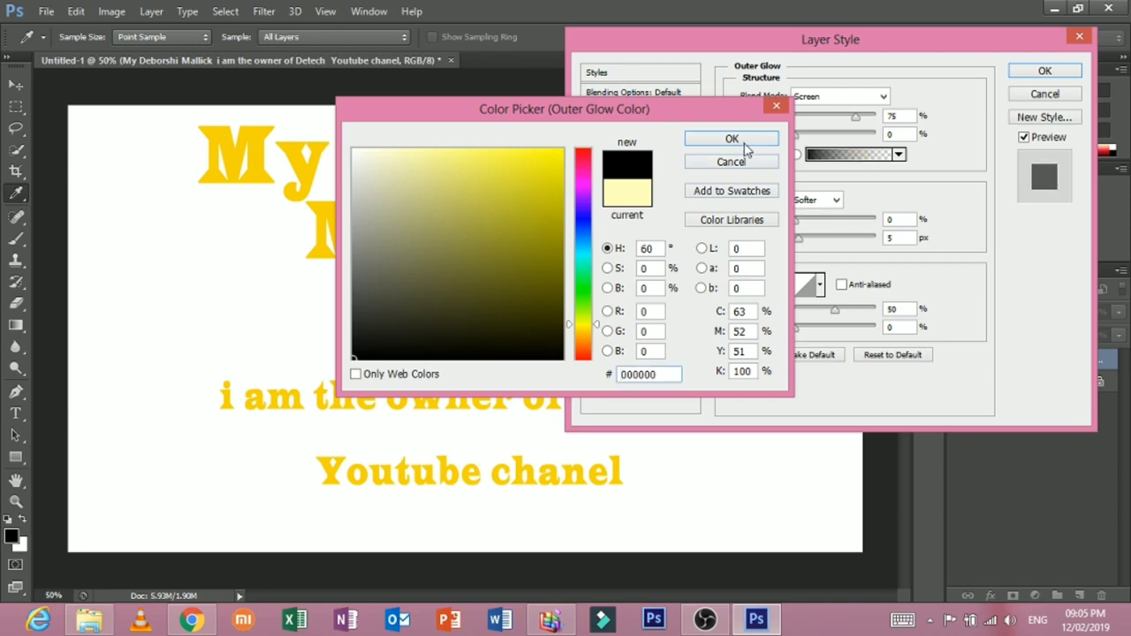
{"action": "left_click", "coordinate": [740, 141]}
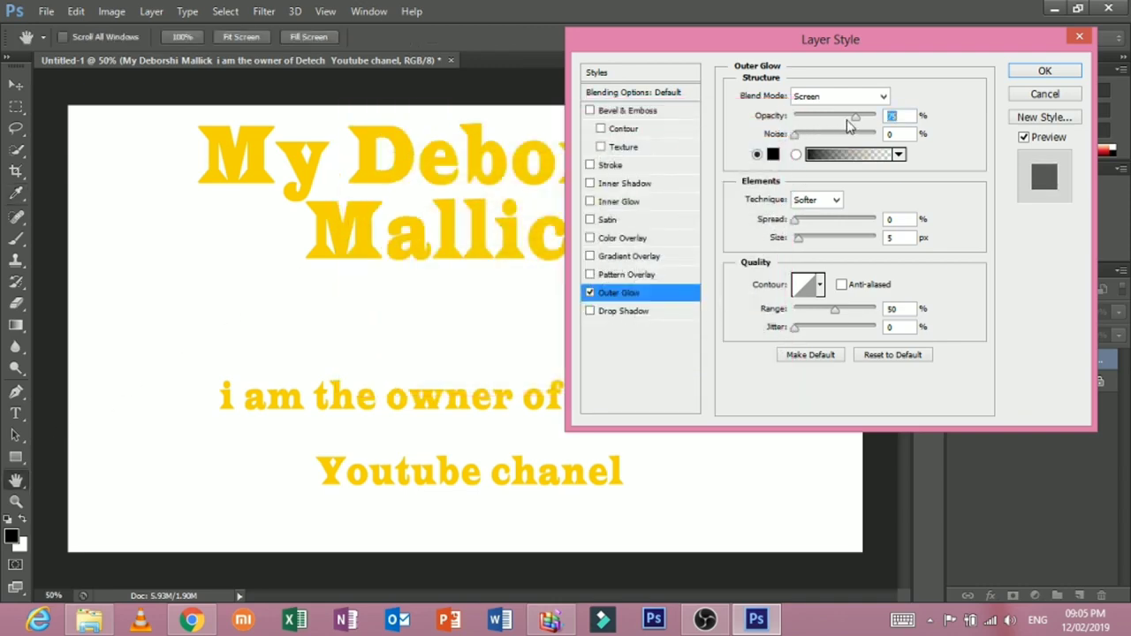
{"action": "left_click_drag", "start_coordinate": [821, 134], "coordinate": [879, 135]}
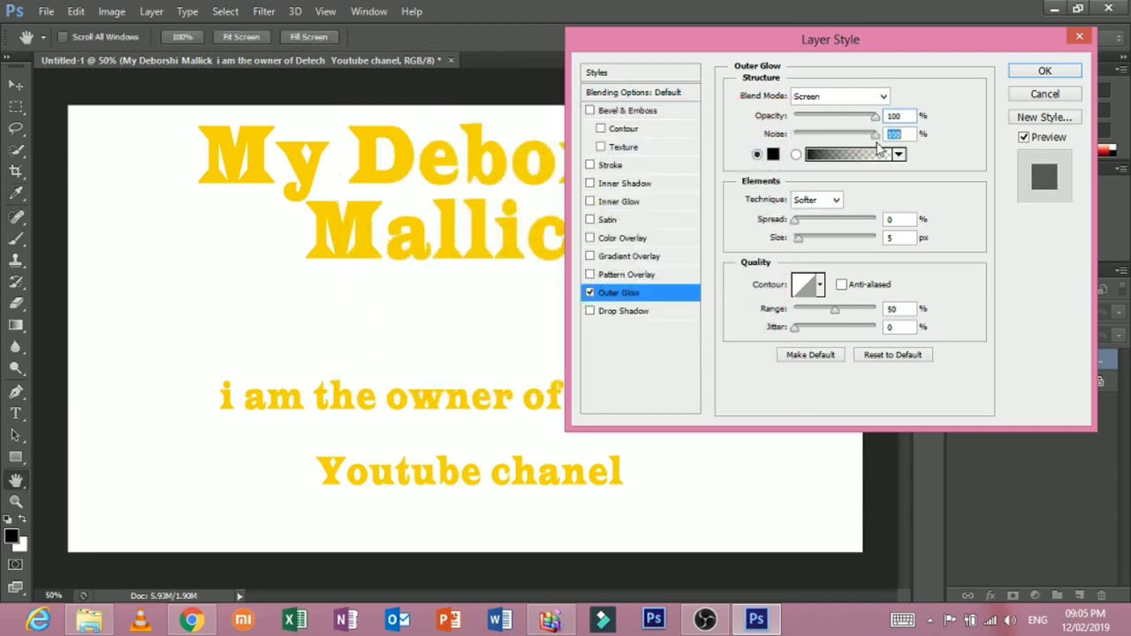
- Replace the Outer Glow with a Drop Shadow, briefly toggling Stroke on and off
{"action": "left_click", "coordinate": [590, 293]}
{"action": "left_click", "coordinate": [590, 311]}
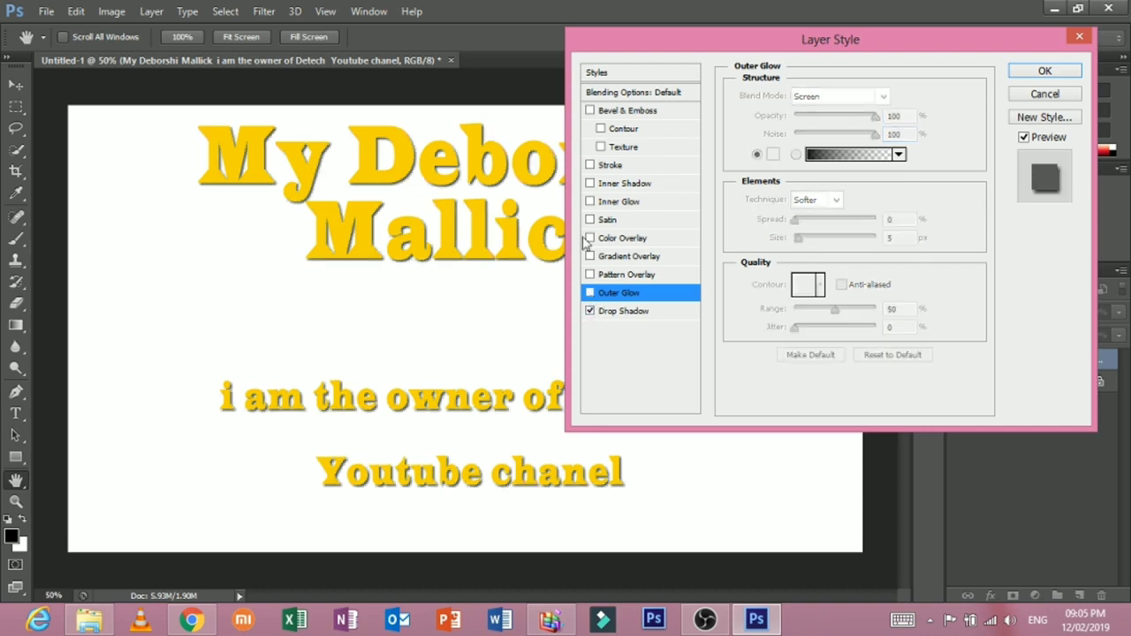
{"action": "left_click", "coordinate": [590, 166]}
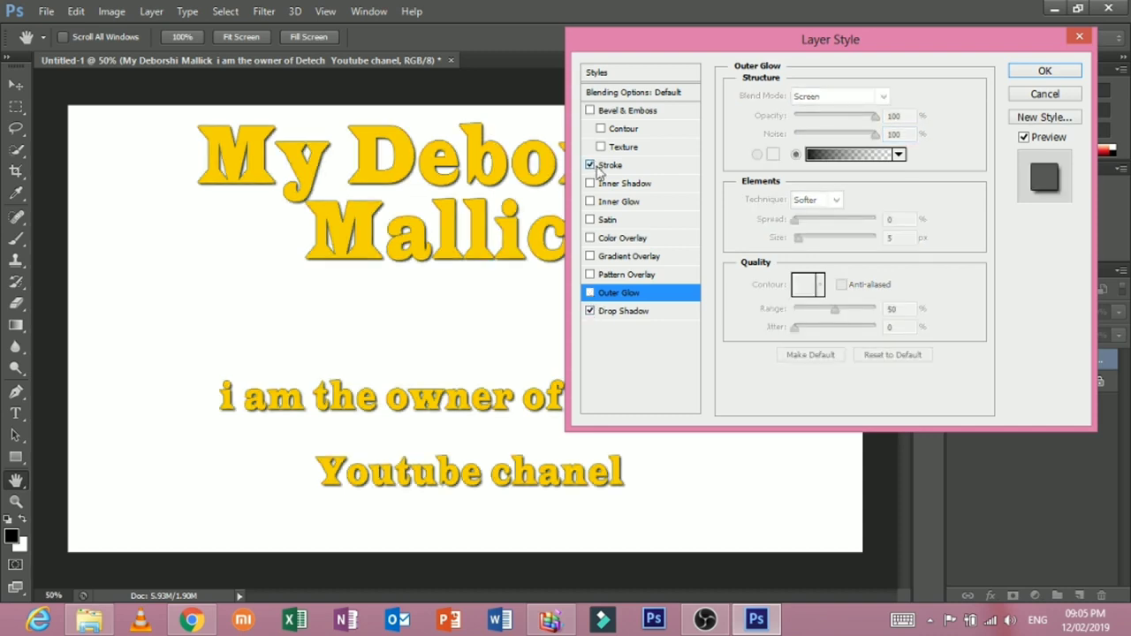
{"action": "left_click", "coordinate": [590, 165]}
- Re-enable the Stroke and a Gradient Overlay, trying several gradient presets
{"action": "left_click", "coordinate": [590, 314]}
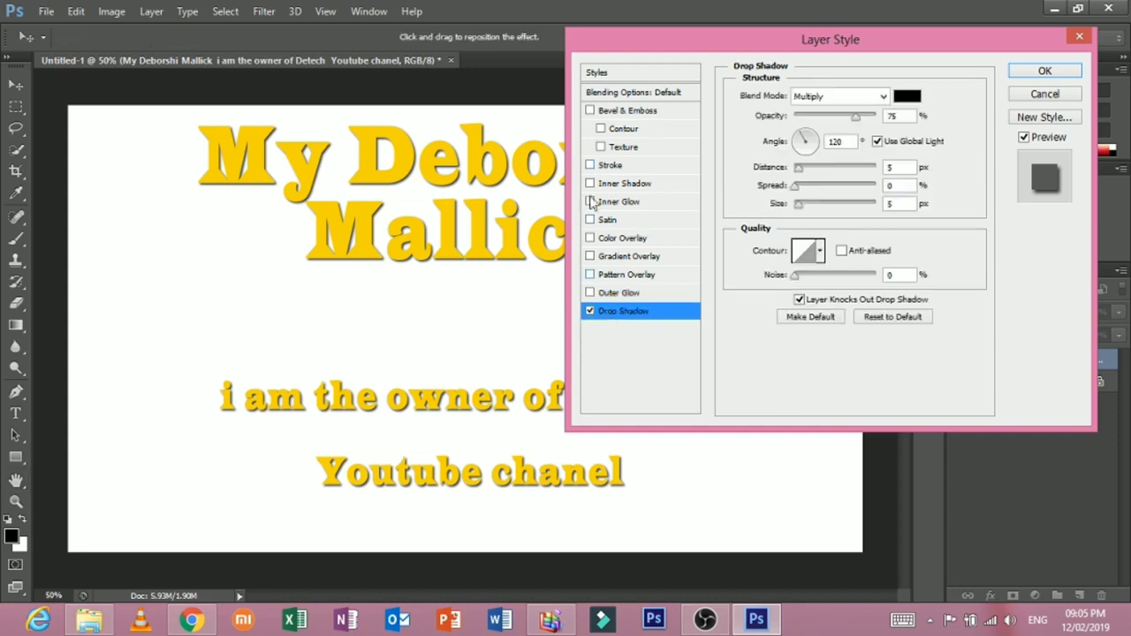
{"action": "left_click", "coordinate": [590, 165]}
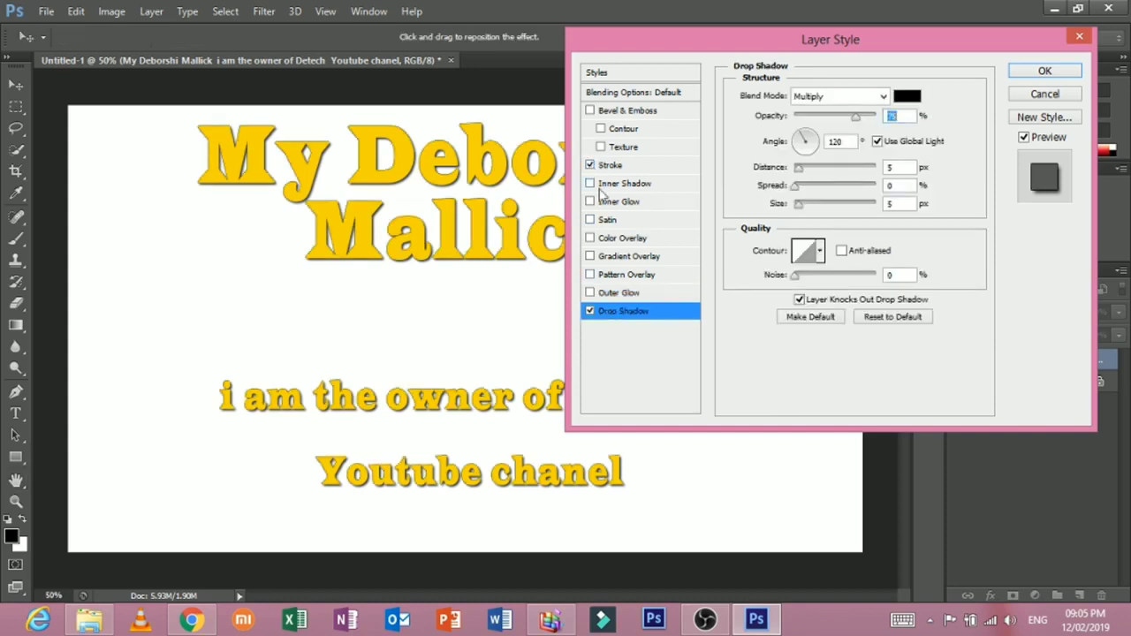
{"action": "left_click", "coordinate": [620, 258]}
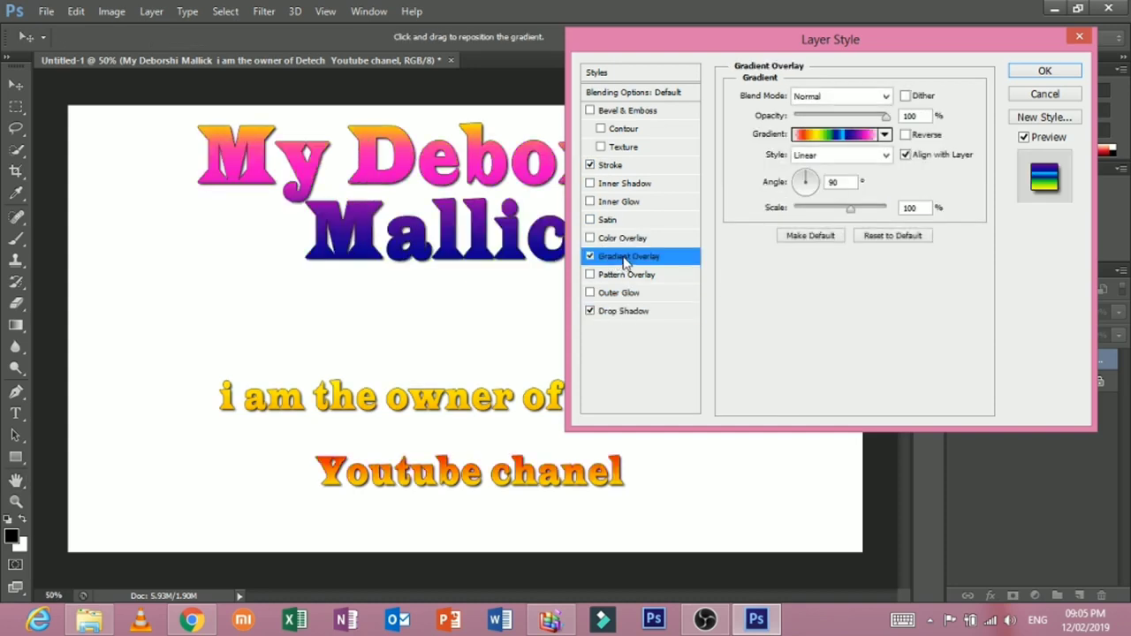
{"action": "left_click", "coordinate": [884, 134]}
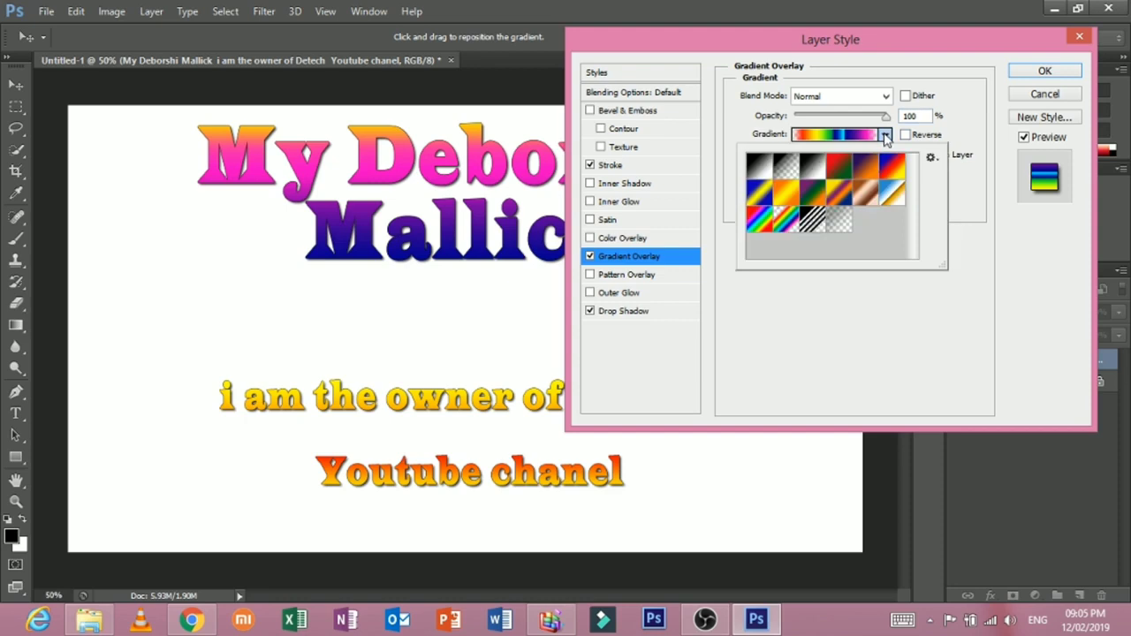
{"action": "left_click", "coordinate": [841, 170]}
{"action": "left_click", "coordinate": [865, 171]}
{"action": "left_click", "coordinate": [889, 174]}
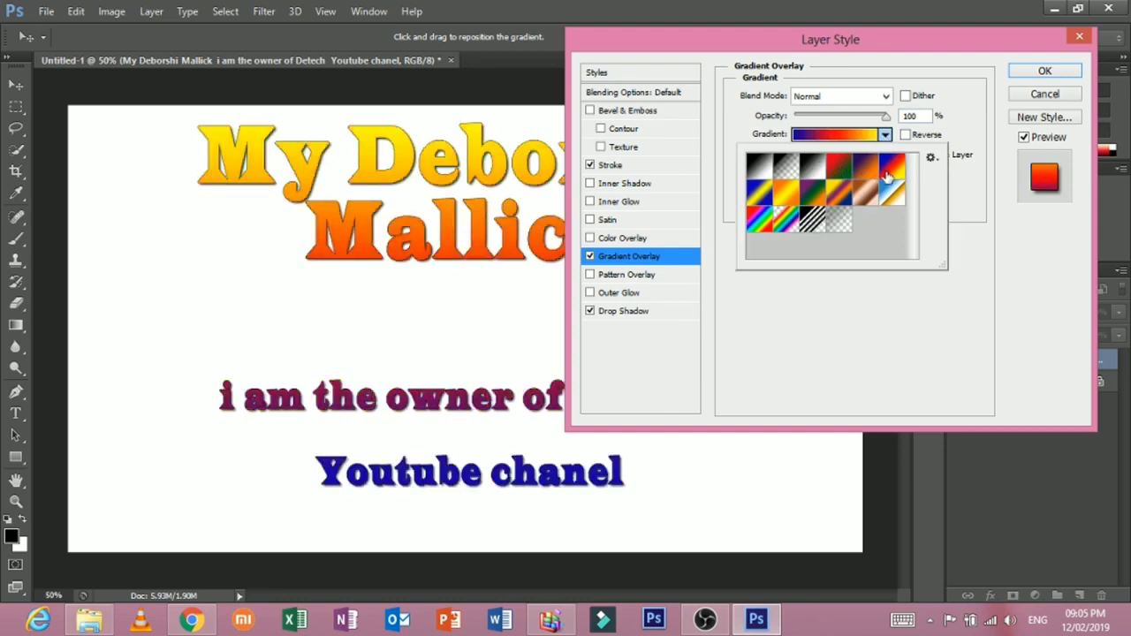
- Use the Spectrum rainbow gradient, set the stroke to 10 px, and apply the style
{"action": "left_click", "coordinate": [766, 226]}
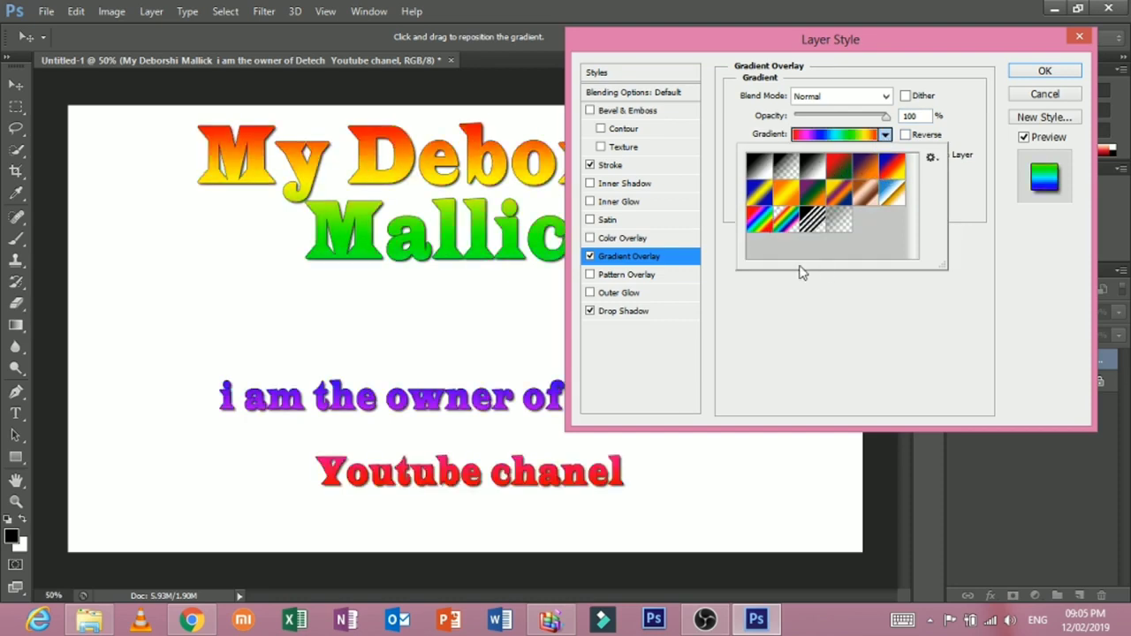
{"action": "left_click", "coordinate": [1091, 78]}
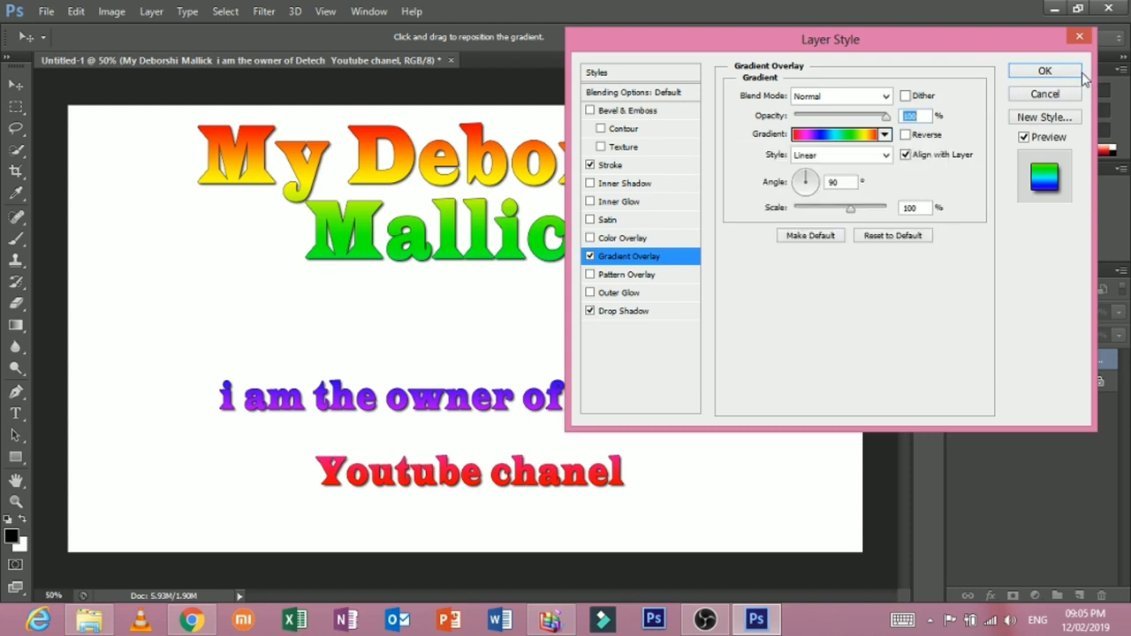
{"action": "left_click", "coordinate": [673, 166]}
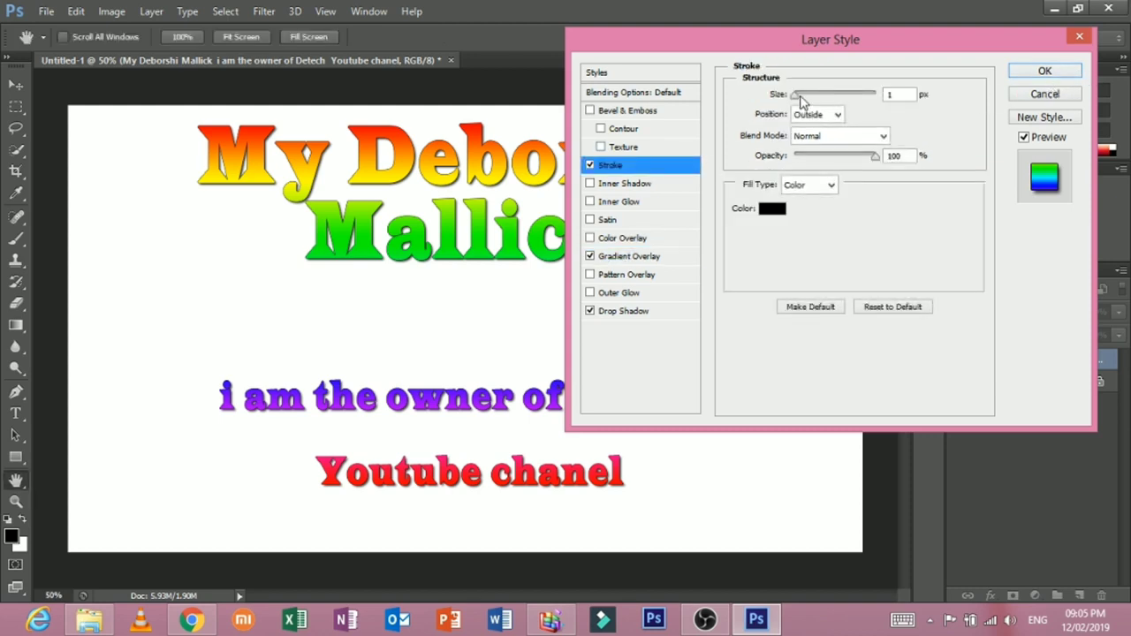
{"action": "left_click_drag", "start_coordinate": [798, 96], "coordinate": [802, 99]}
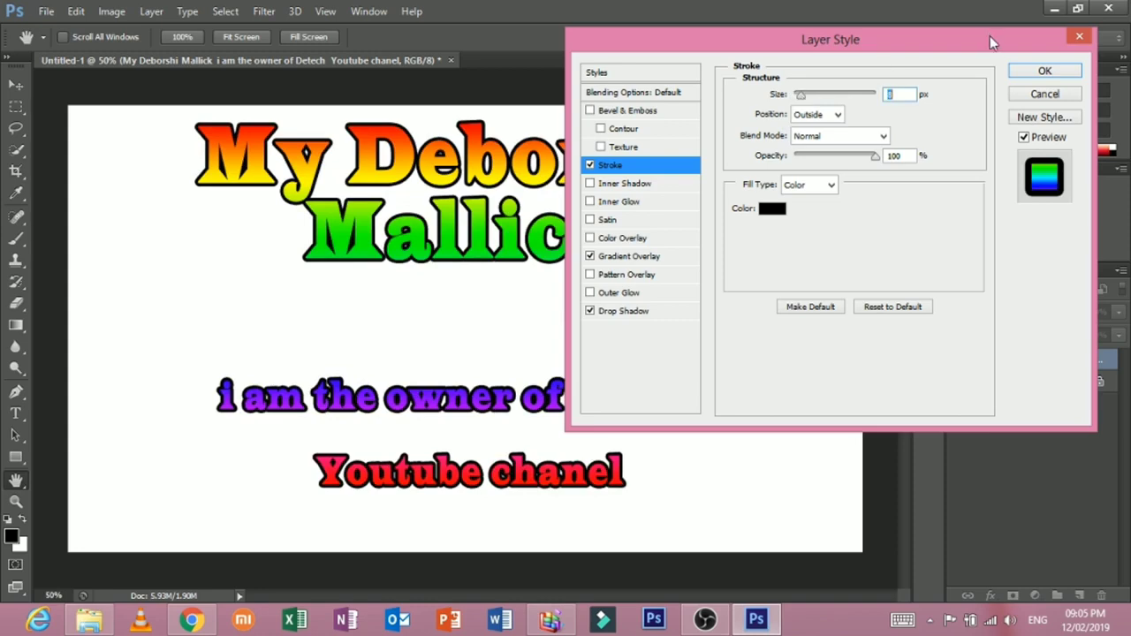
{"action": "left_click", "coordinate": [1044, 70]}
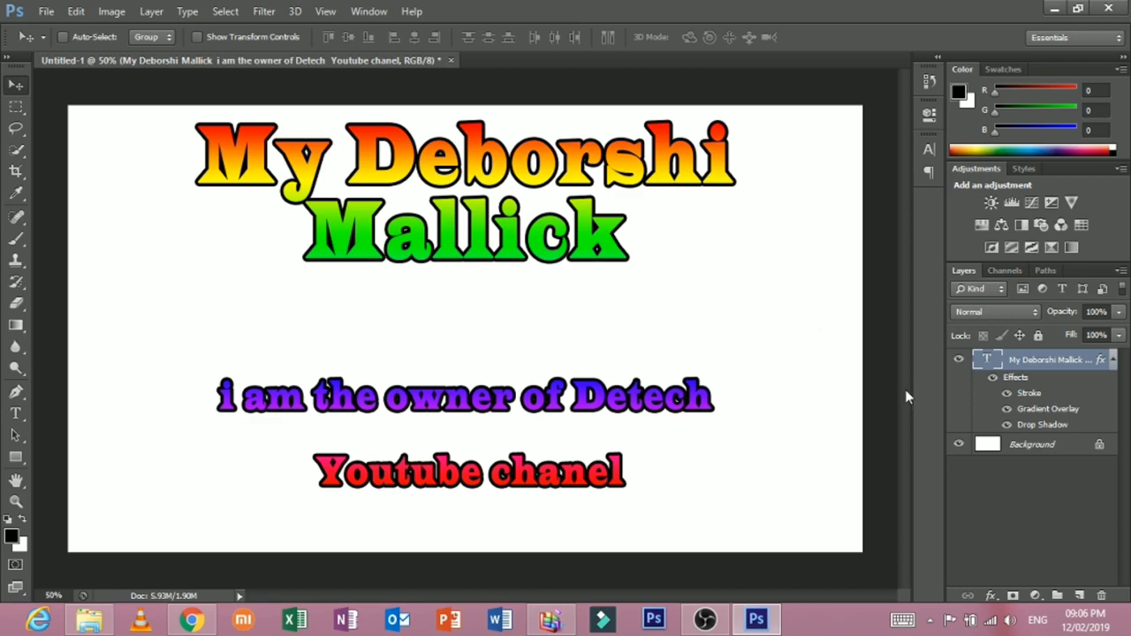
- Through the text layer's Blending Options, turn off Gradient Overlay, Drop Shadow and Stroke
{"action": "right_click", "coordinate": [988, 358]}
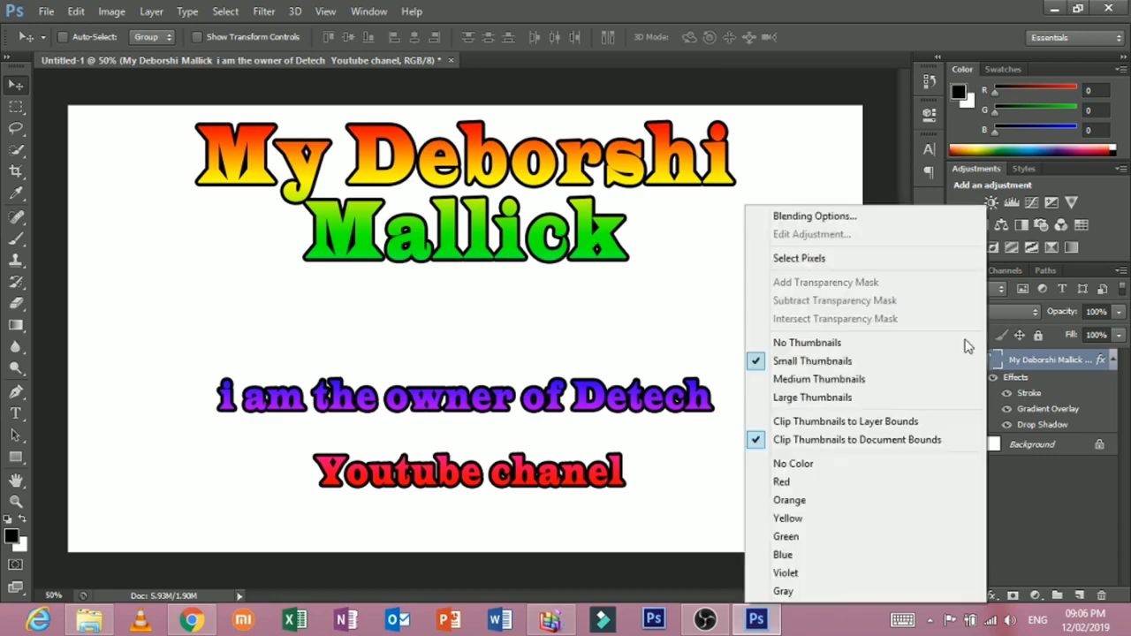
{"action": "left_click", "coordinate": [909, 219]}
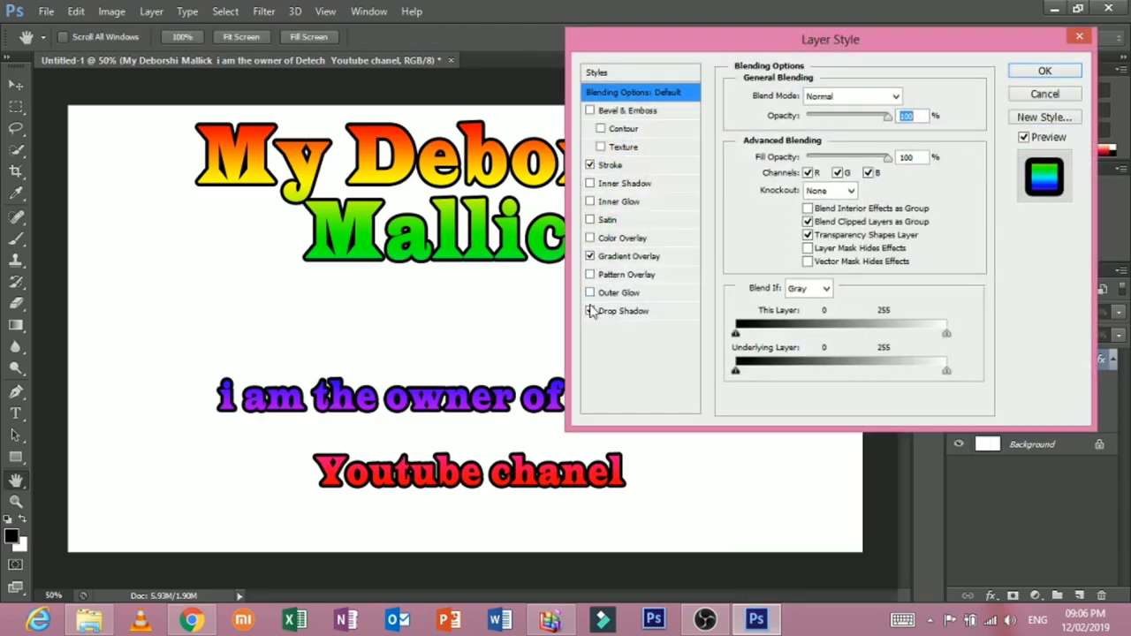
{"action": "left_click", "coordinate": [590, 256]}
{"action": "left_click", "coordinate": [590, 311]}
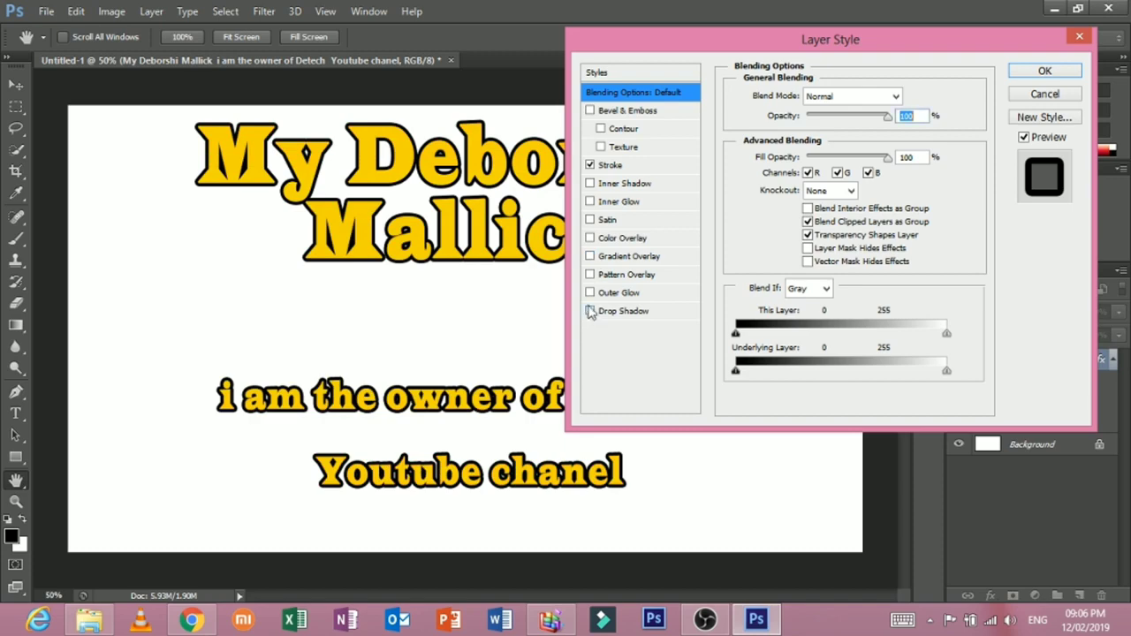
{"action": "left_click", "coordinate": [590, 166]}
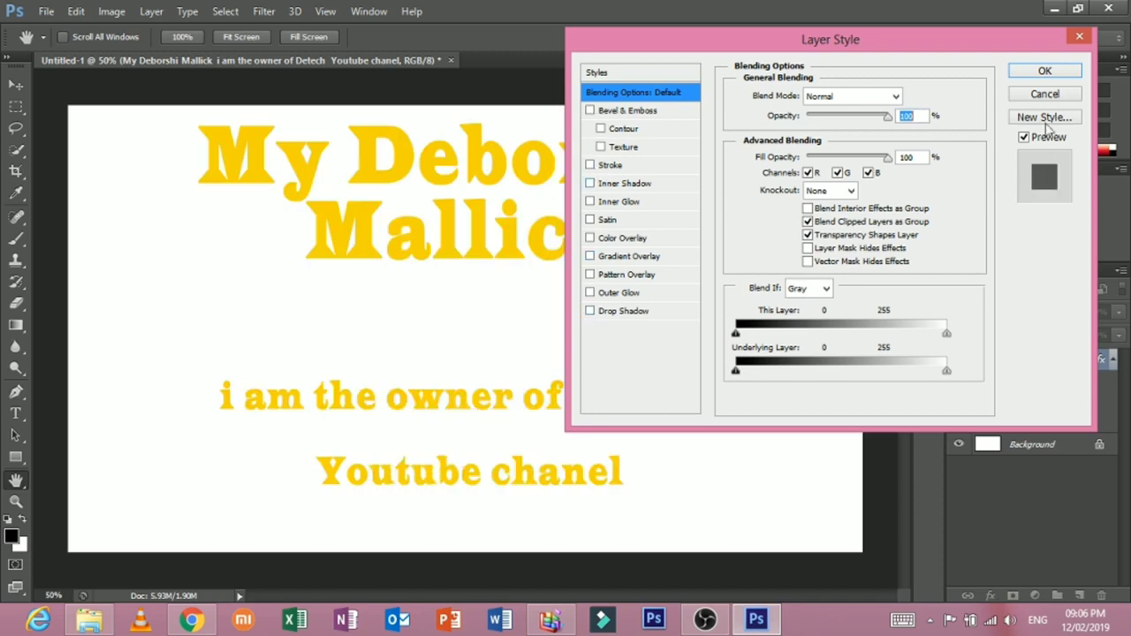
{"action": "left_click", "coordinate": [1060, 74]}
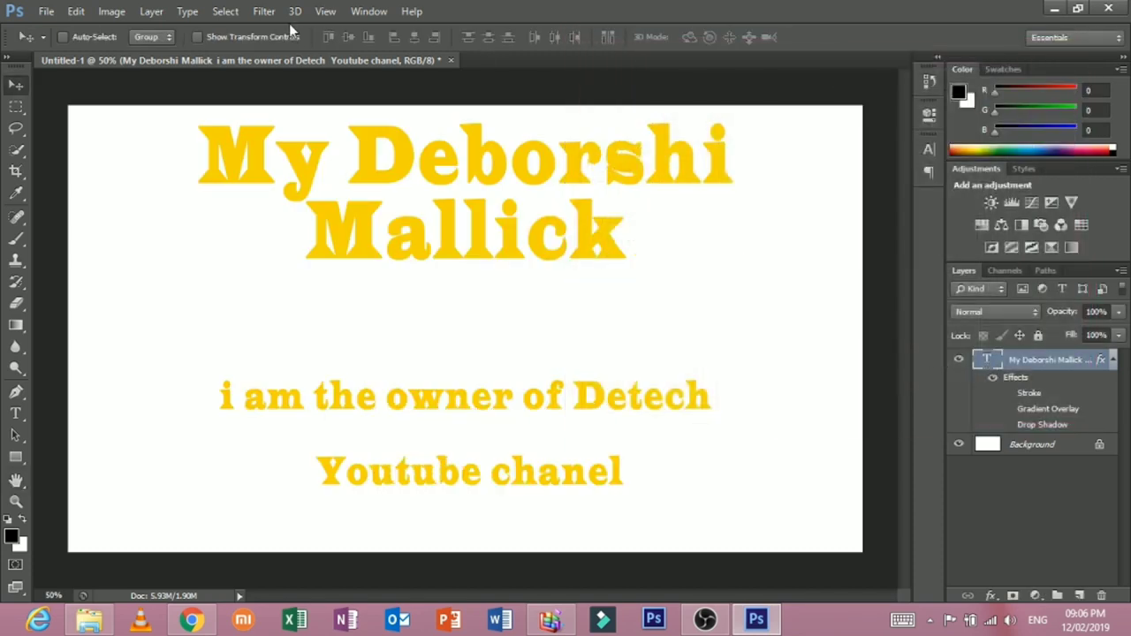
- Open and close the Filter menu, then unsuccessfully try to unlock and move the Background layer
{"action": "left_click", "coordinate": [265, 14]}
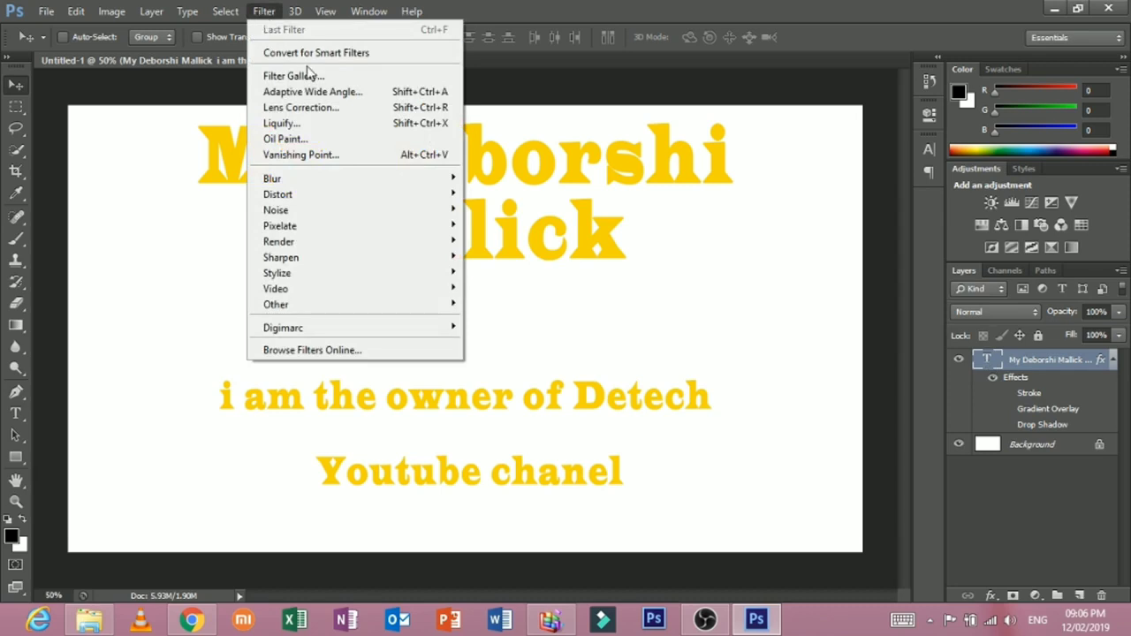
{"action": "left_click", "coordinate": [1023, 521]}
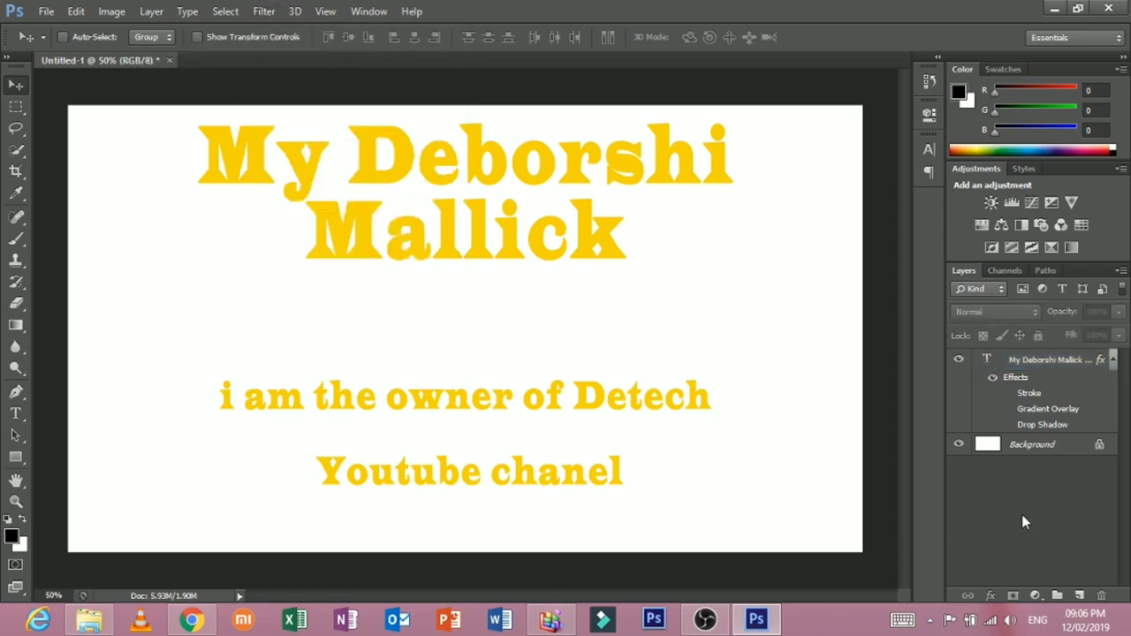
{"action": "left_click", "coordinate": [1009, 363]}
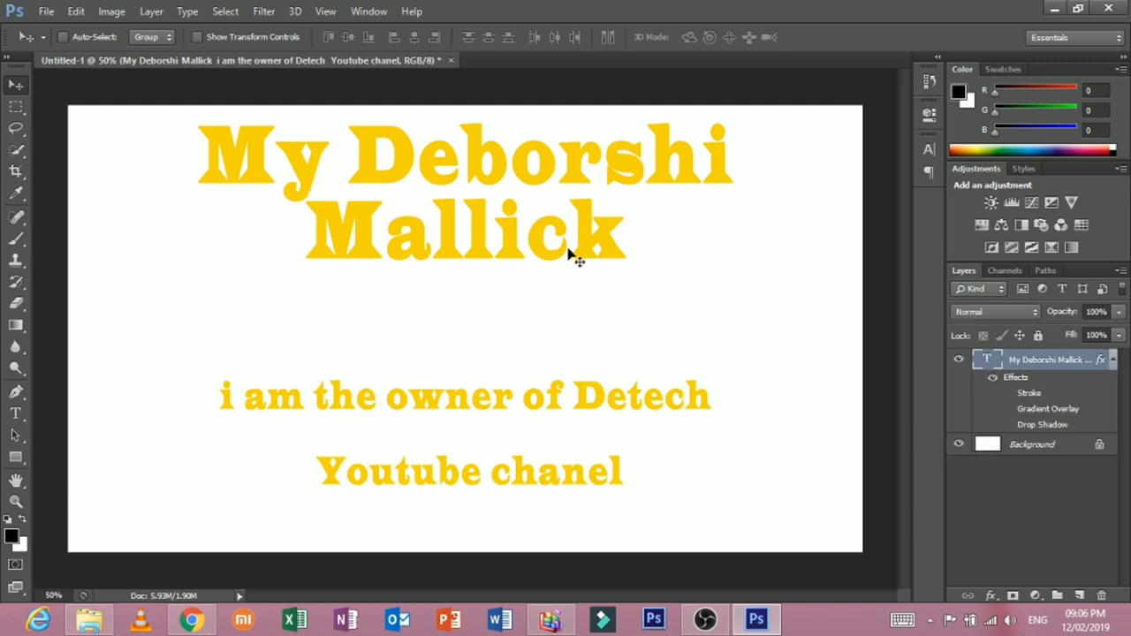
{"action": "double_click", "coordinate": [1001, 452]}
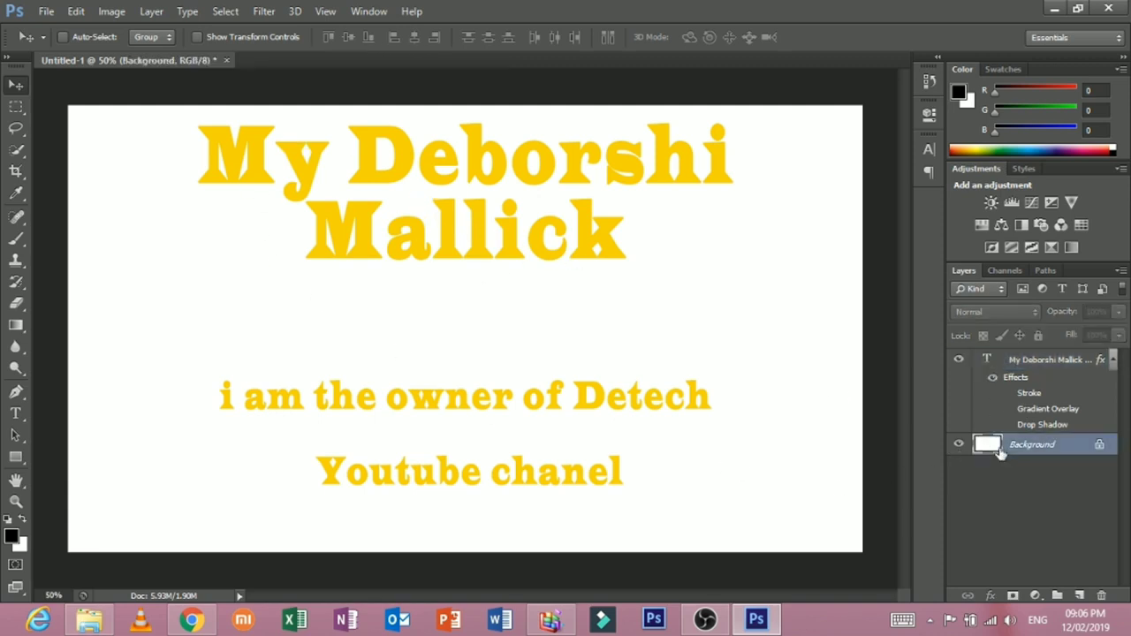
{"action": "left_click", "coordinate": [700, 219]}
{"action": "left_click", "coordinate": [438, 237]}
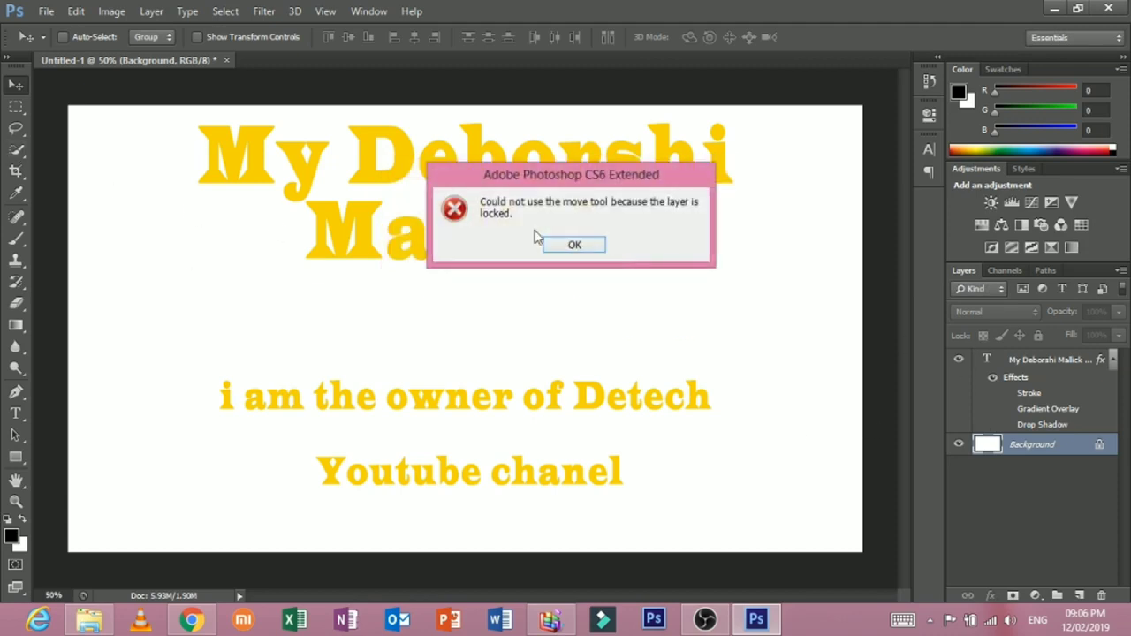
{"action": "left_click", "coordinate": [573, 245]}
{"action": "left_click_drag", "start_coordinate": [512, 253], "coordinate": [850, 380]}
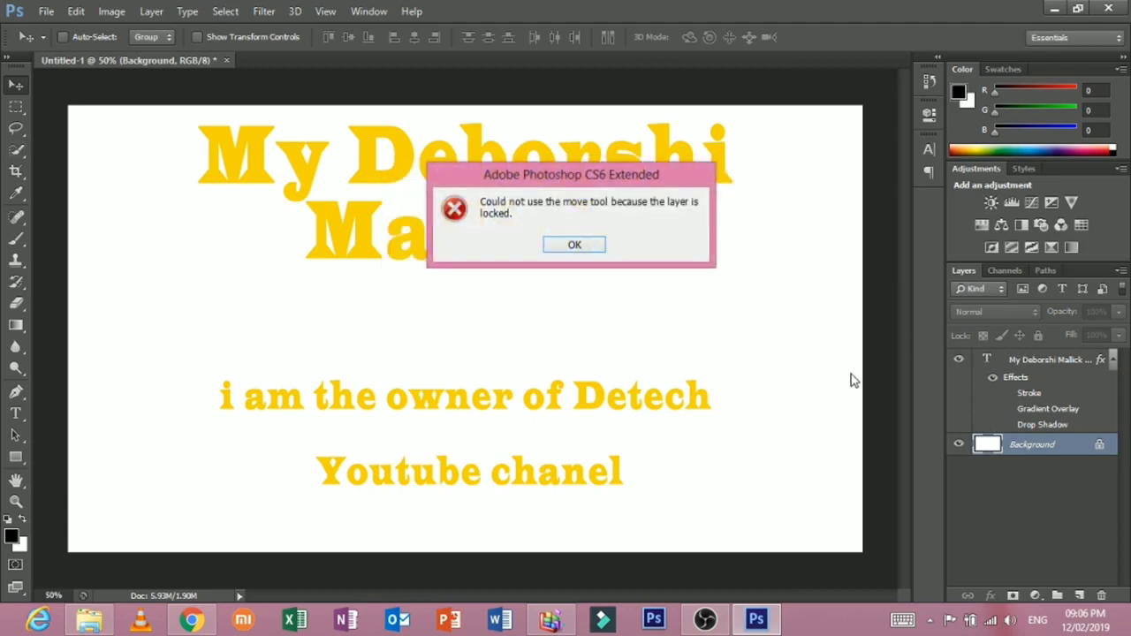
{"action": "left_click", "coordinate": [597, 248]}
- Select the text layer, nudge it back in place, and choose Filter > Liquify
{"action": "left_click", "coordinate": [983, 360]}
{"action": "left_click_drag", "start_coordinate": [489, 244], "coordinate": [495, 237]}
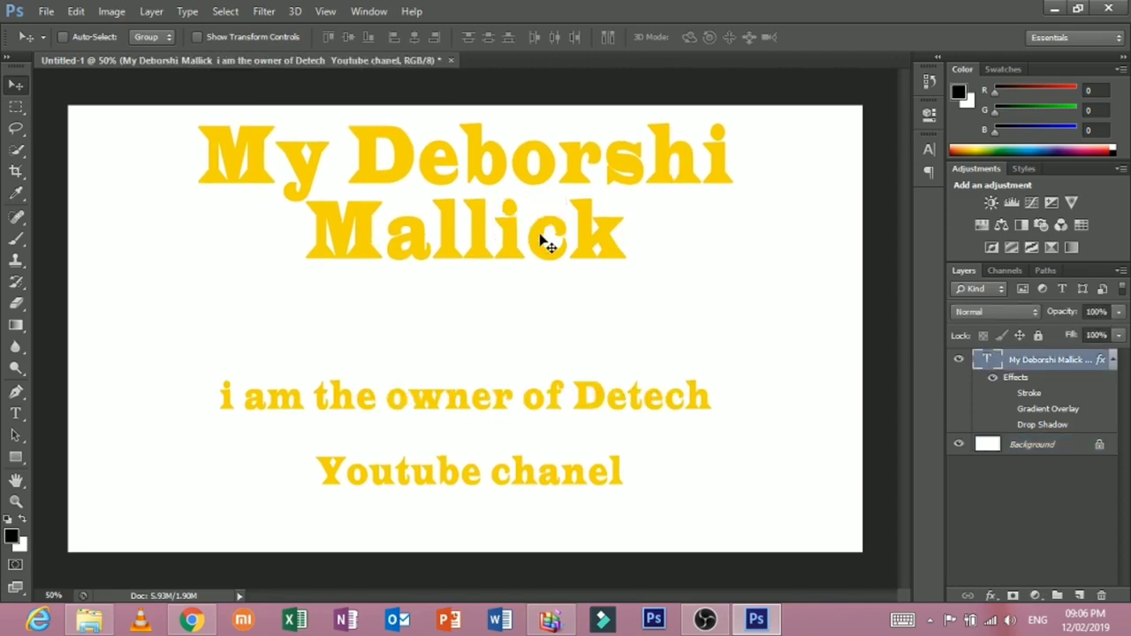
{"action": "left_click", "coordinate": [264, 11]}
{"action": "mouse_move", "coordinate": [278, 195]}
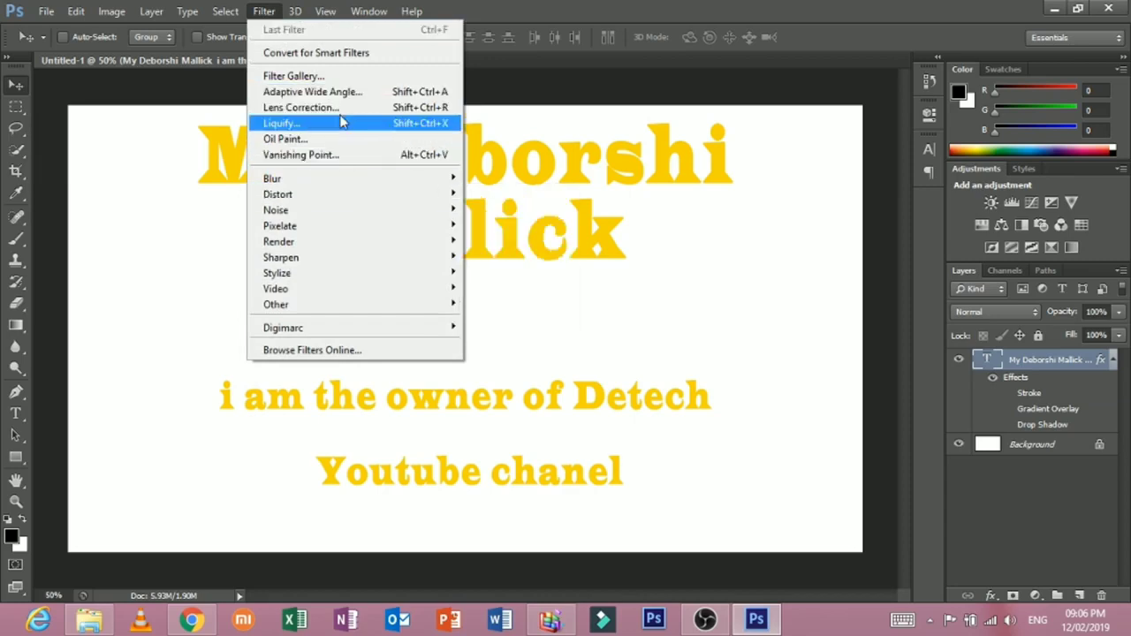
{"action": "left_click", "coordinate": [341, 77]}
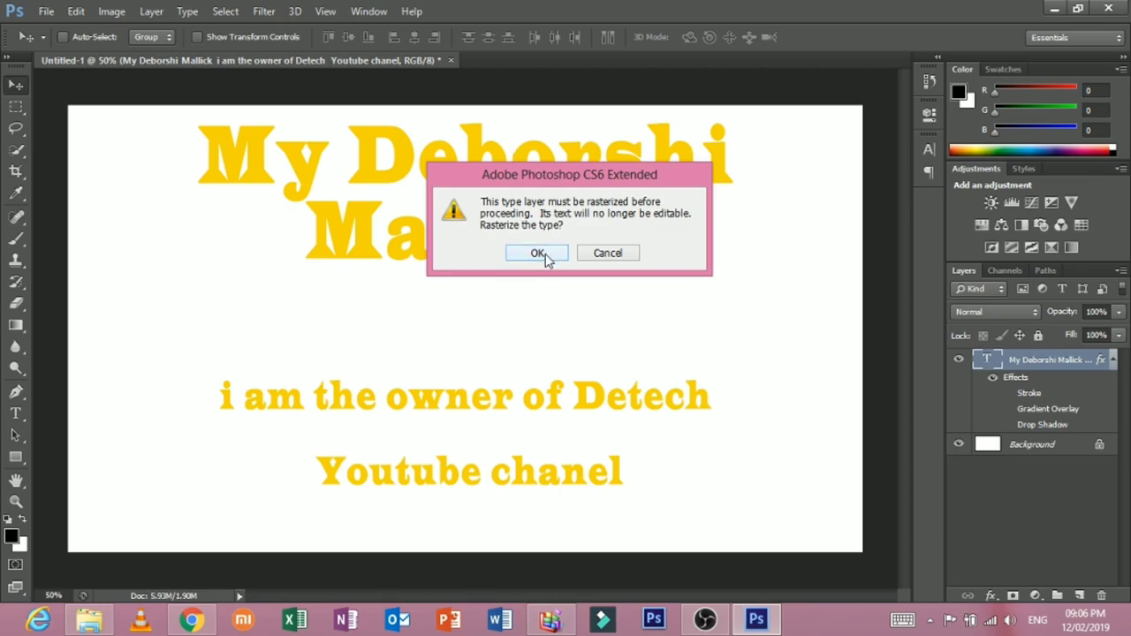
- Rasterize the text and preview Artistic filters like Colored Pencil, Cutout, Fresco and Palette Knife
{"action": "left_click", "coordinate": [542, 254]}
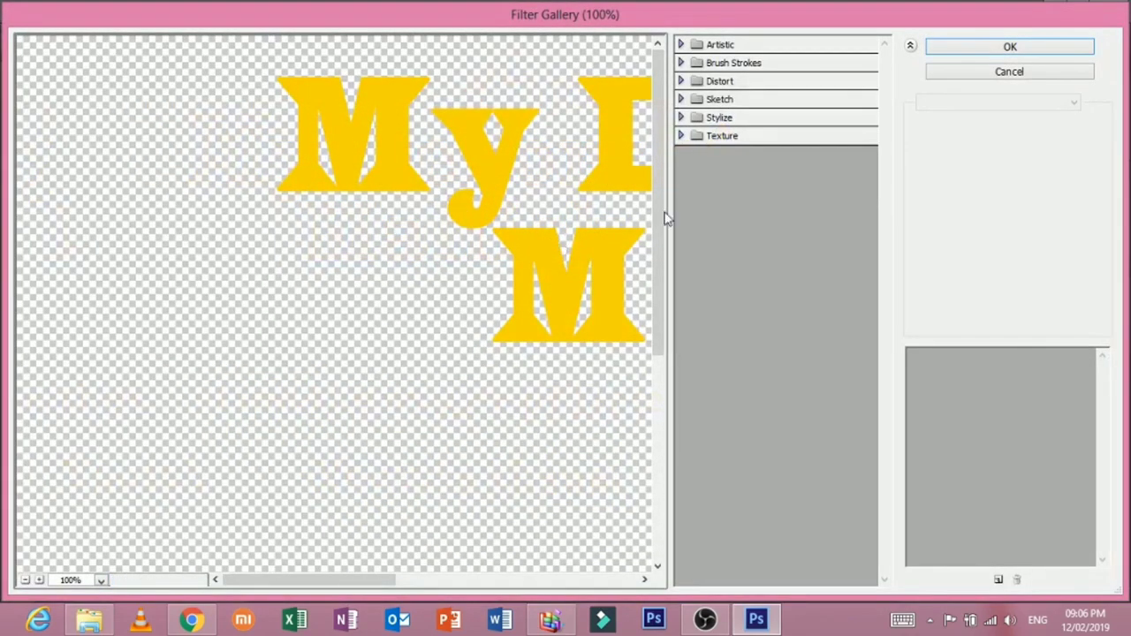
{"action": "left_click", "coordinate": [720, 44]}
{"action": "left_click", "coordinate": [709, 78]}
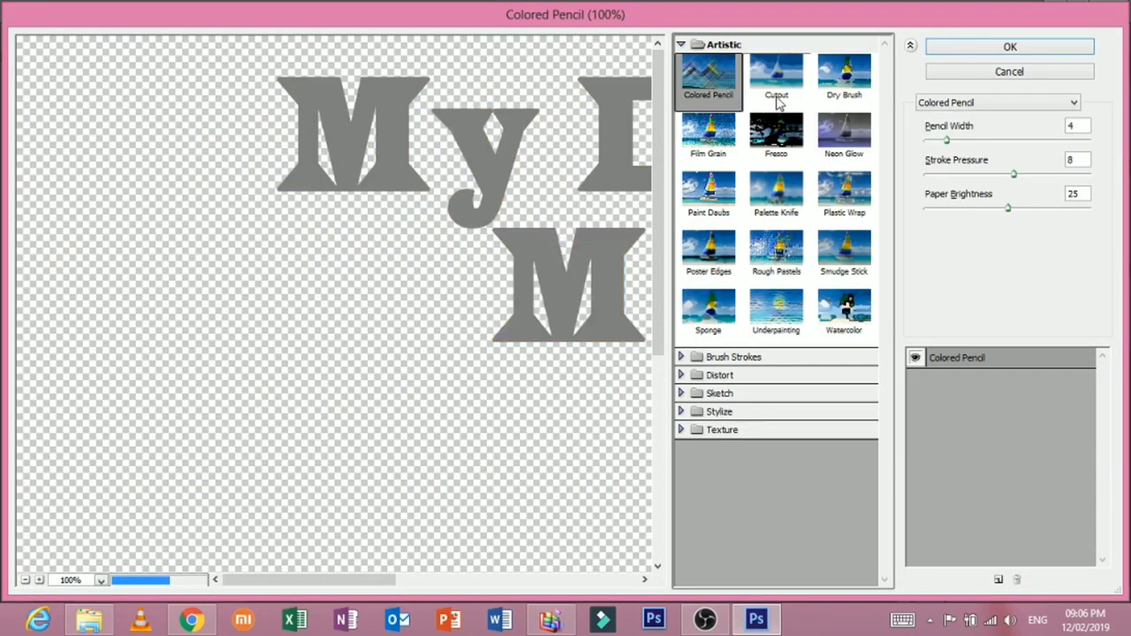
{"action": "left_click", "coordinate": [775, 80]}
{"action": "left_click", "coordinate": [841, 133]}
{"action": "left_click", "coordinate": [768, 141]}
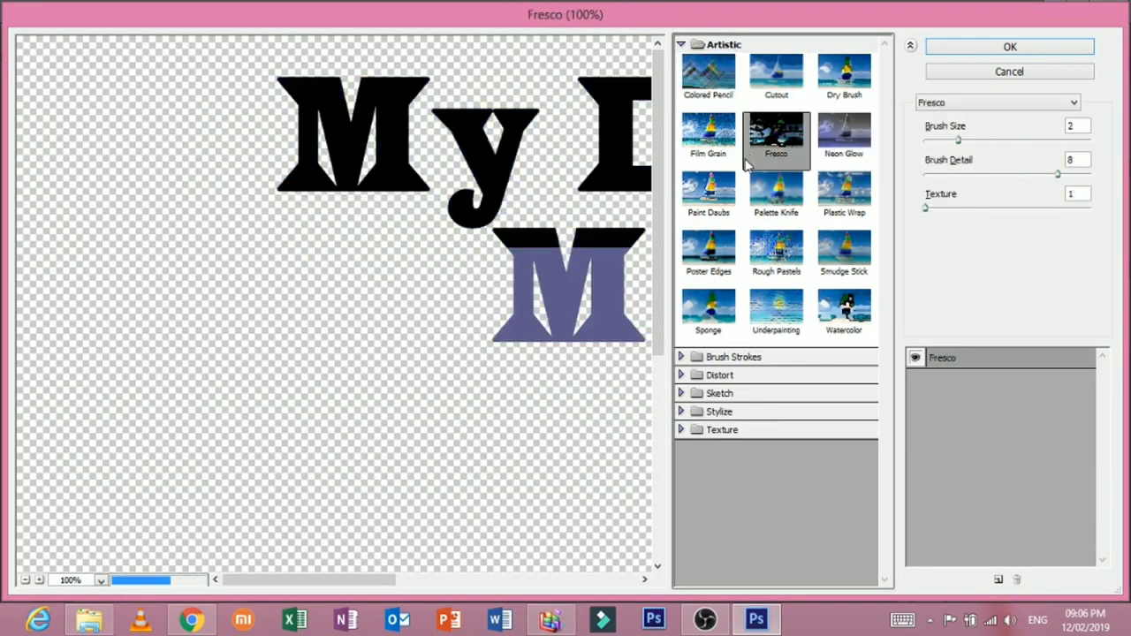
{"action": "left_click", "coordinate": [707, 188]}
{"action": "left_click", "coordinate": [776, 190]}
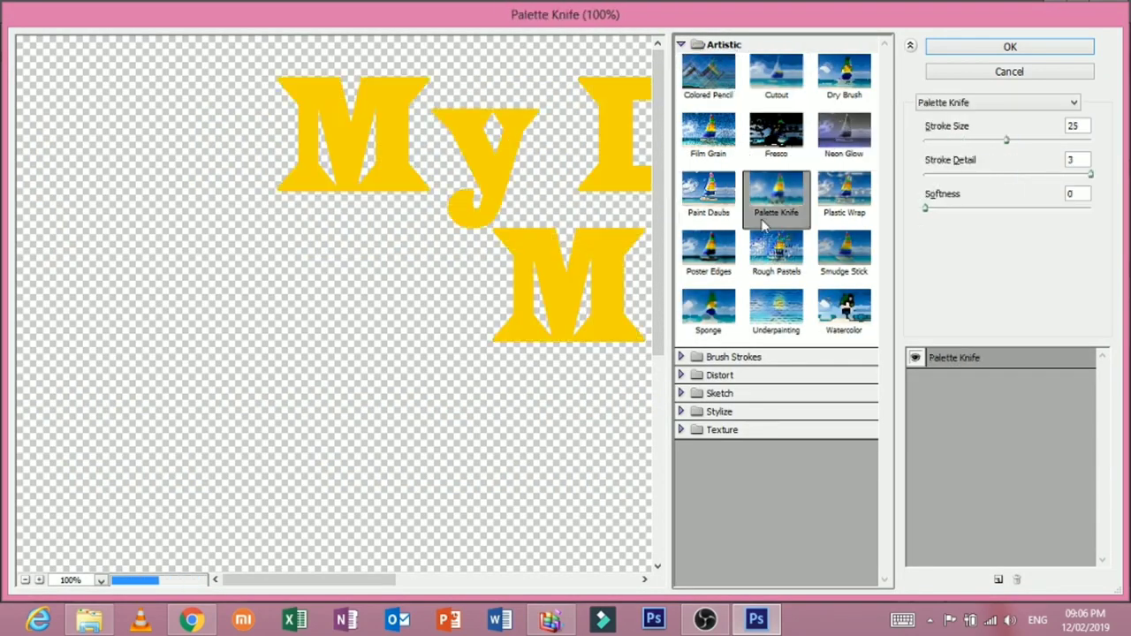
- Preview Brush Strokes and Distort filters such as Angled Strokes, Dark Strokes and Diffuse Glow
{"action": "left_click", "coordinate": [733, 357]}
{"action": "left_click", "coordinate": [776, 389]}
{"action": "left_click", "coordinate": [708, 389]}
{"action": "scroll", "coordinate": [792, 389], "scroll_direction": "down", "scroll_amount": 1}
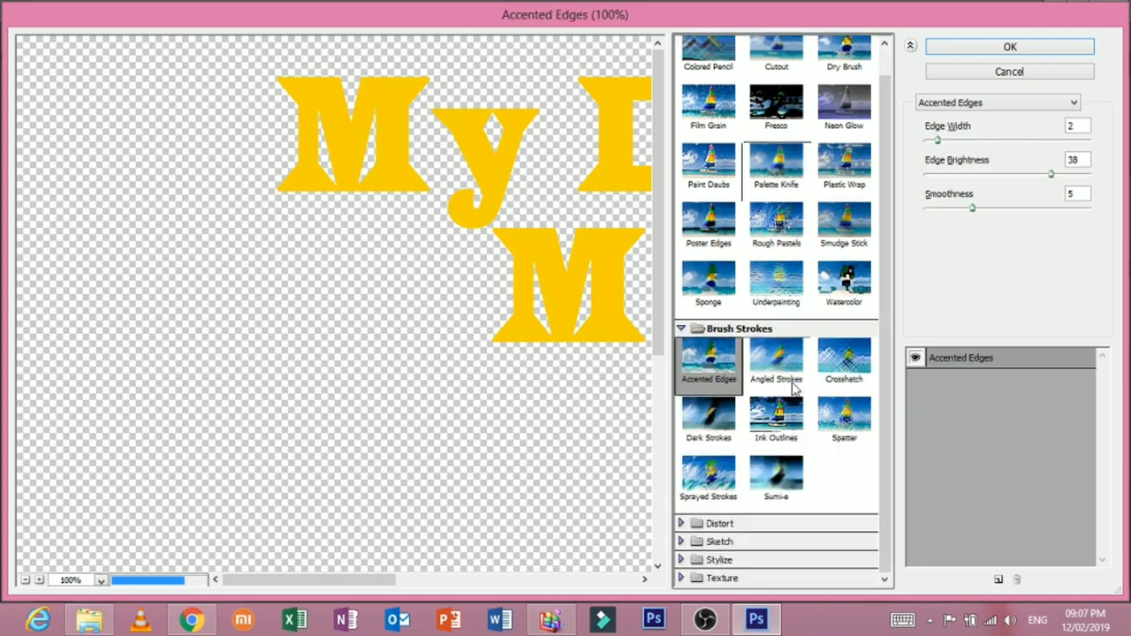
{"action": "left_click", "coordinate": [767, 384]}
{"action": "left_click", "coordinate": [730, 408]}
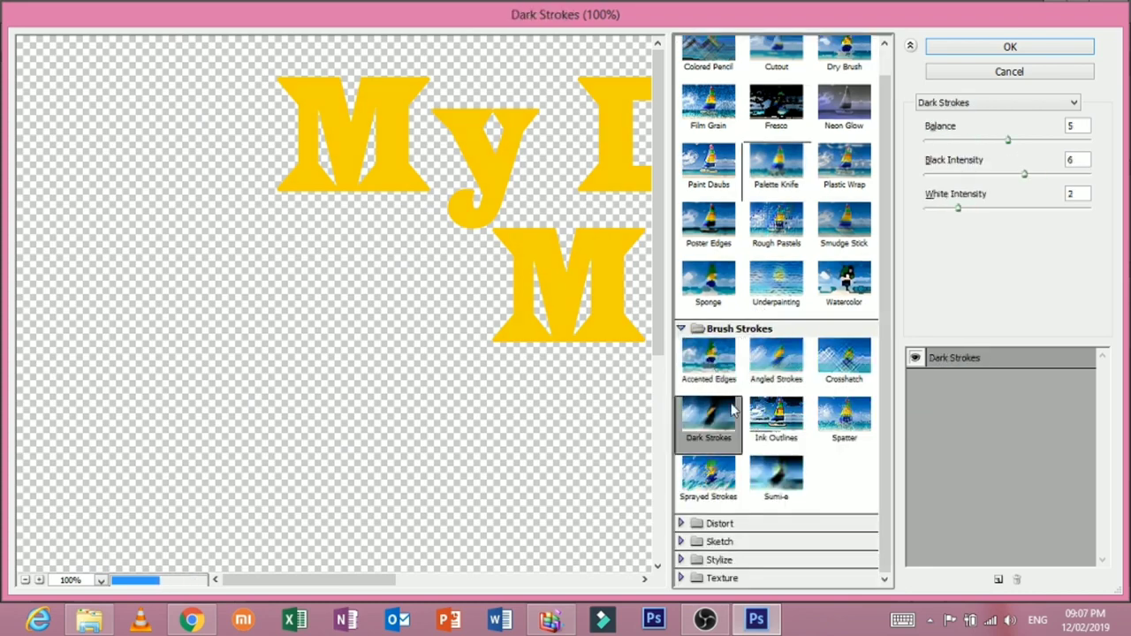
{"action": "left_click", "coordinate": [747, 527]}
{"action": "left_click", "coordinate": [712, 488]}
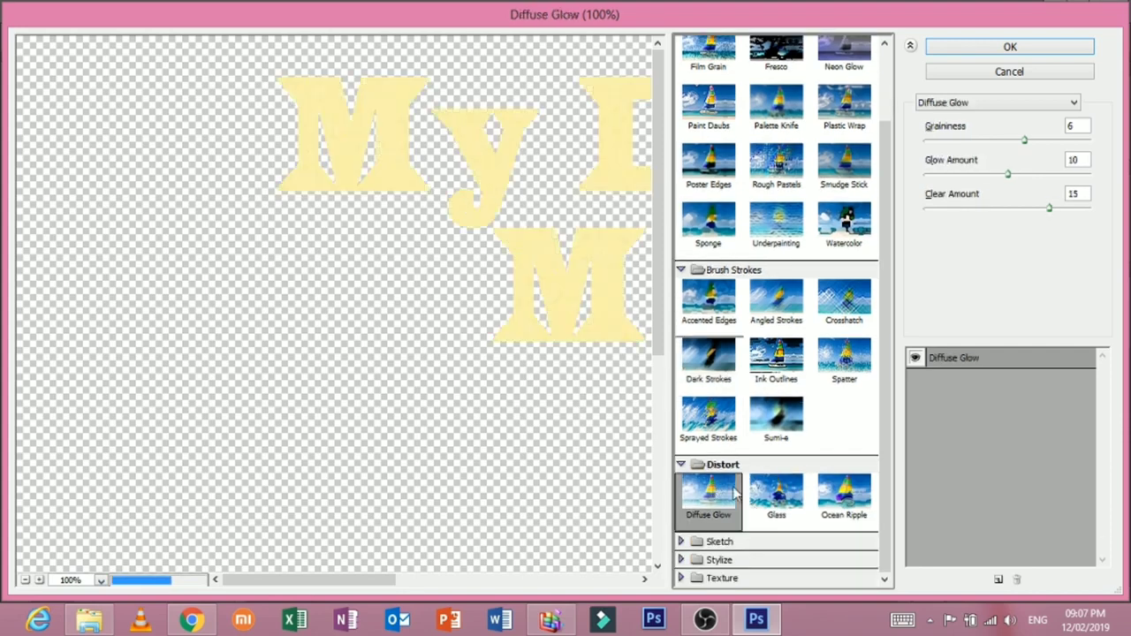
- Compare Chalk & Charcoal and Conté Crayon, then apply the Sketch > Reticulation filter
{"action": "left_click", "coordinate": [719, 541]}
{"action": "left_click", "coordinate": [776, 452]}
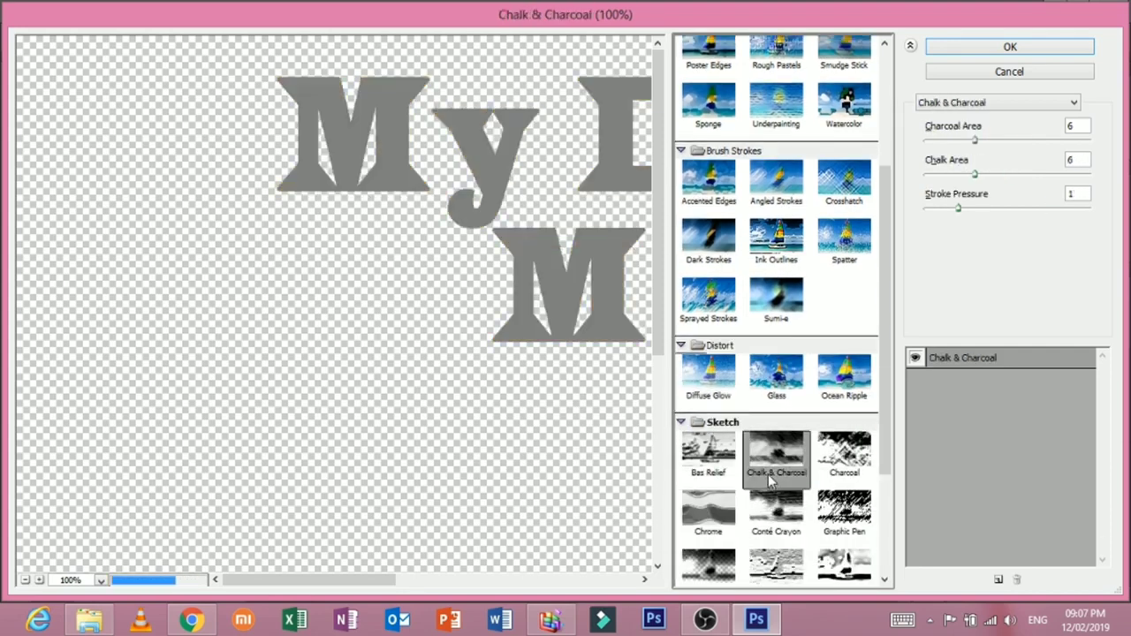
{"action": "left_click", "coordinate": [775, 511]}
{"action": "scroll", "coordinate": [775, 510], "scroll_direction": "down", "scroll_amount": 3}
{"action": "left_click", "coordinate": [791, 468]}
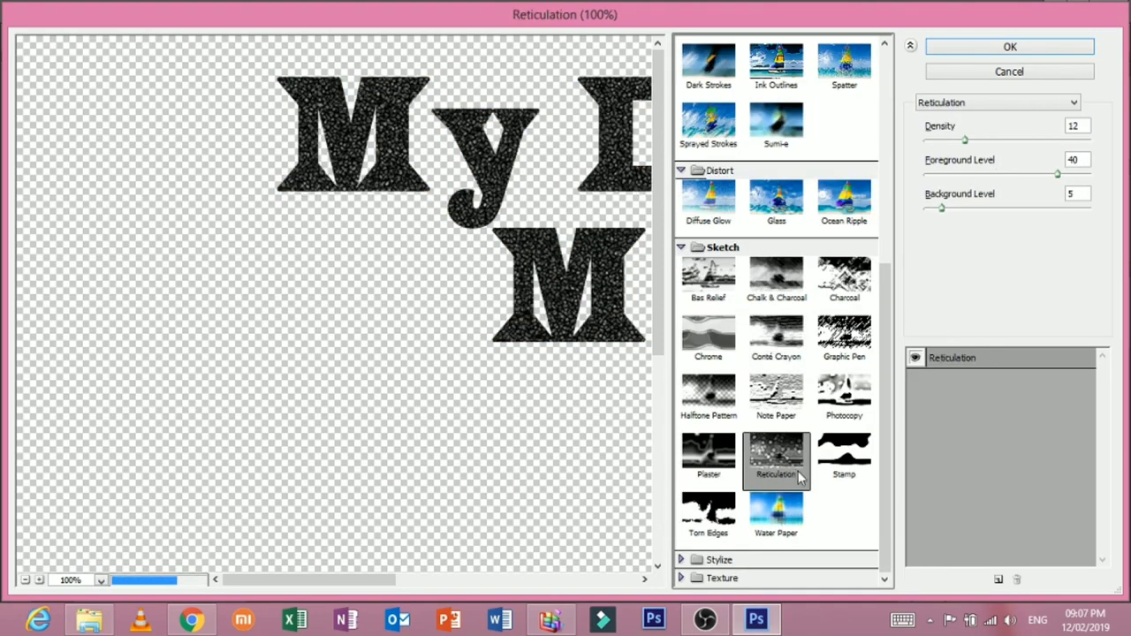
{"action": "left_click", "coordinate": [1007, 47]}
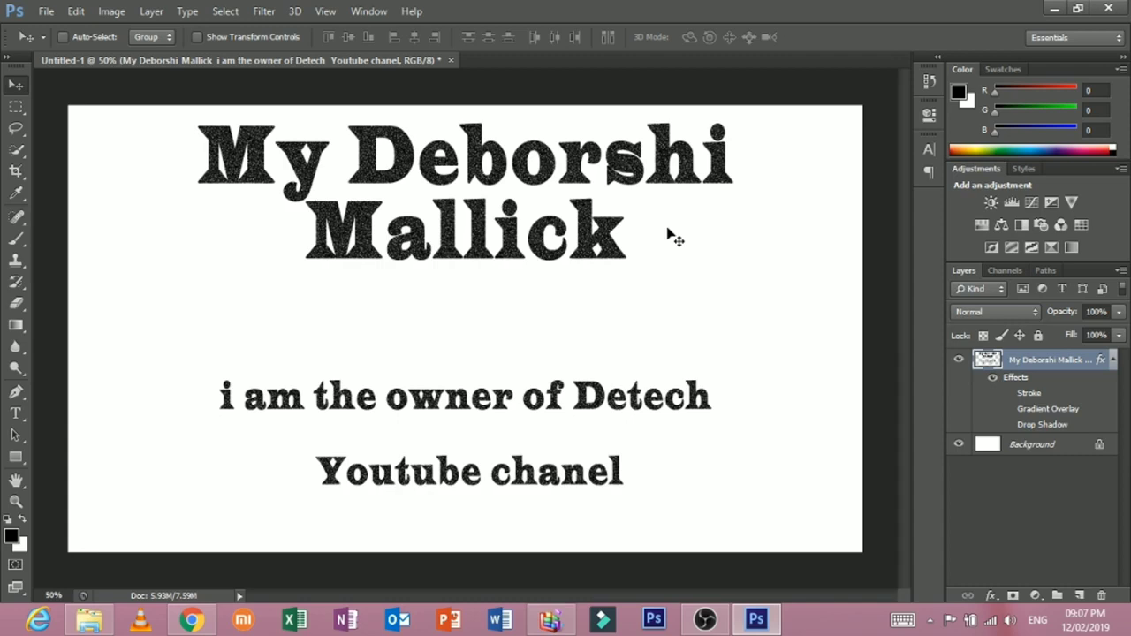
- Check the Rectangular Marquee options and toggle the Background layer's visibility
{"action": "left_click", "coordinate": [17, 107]}
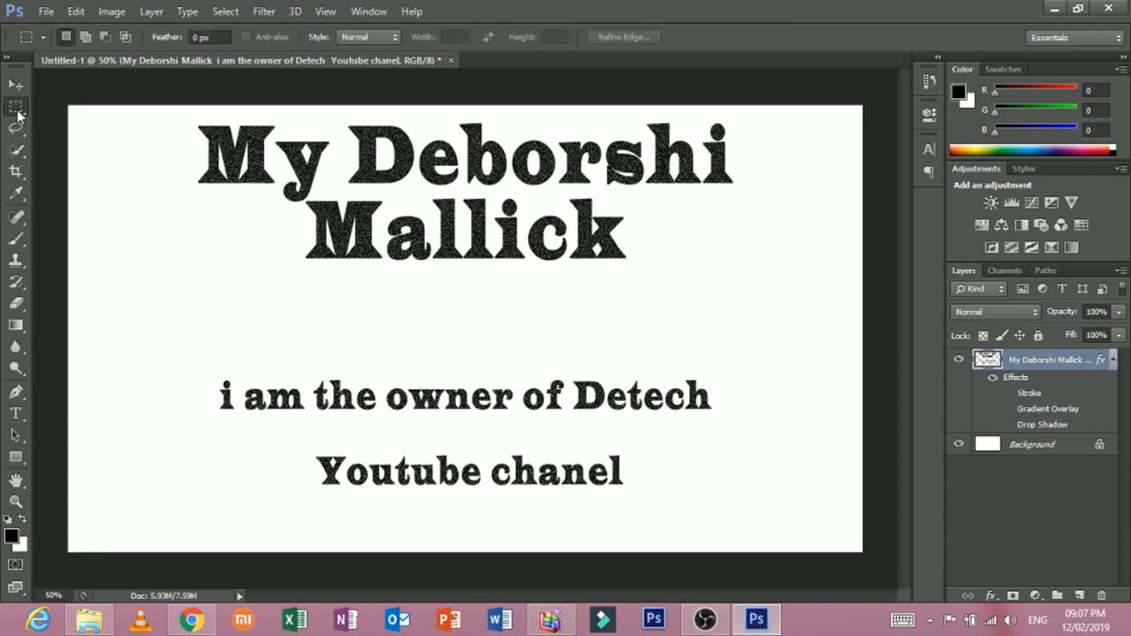
{"action": "right_click", "coordinate": [17, 110]}
{"action": "left_click", "coordinate": [17, 110]}
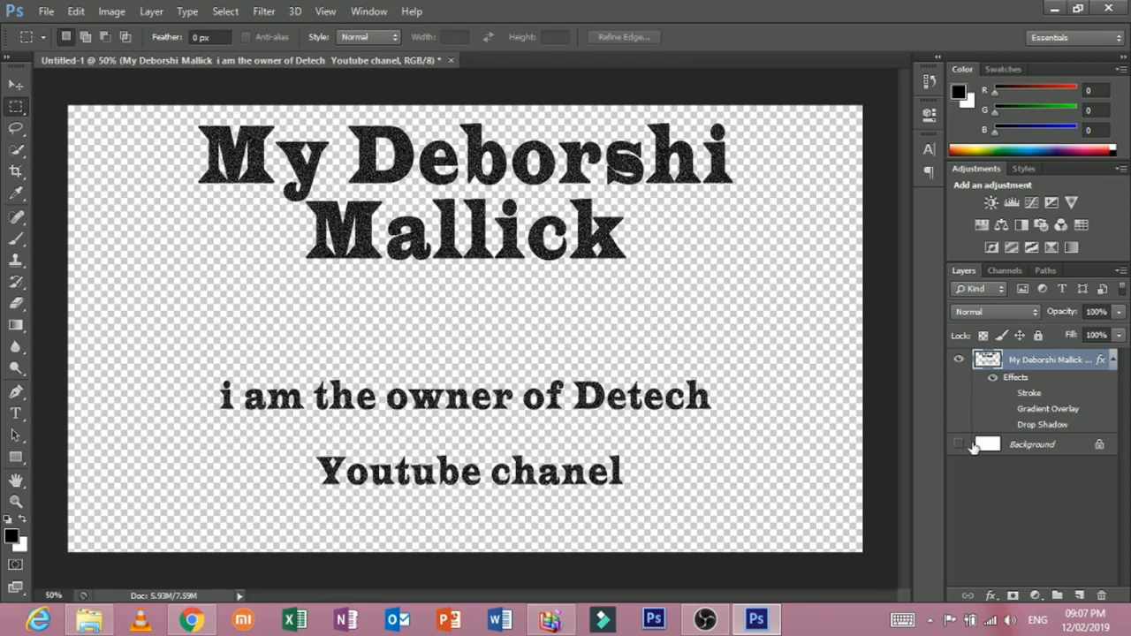
{"action": "left_click", "coordinate": [958, 445]}
{"action": "left_click", "coordinate": [982, 447]}
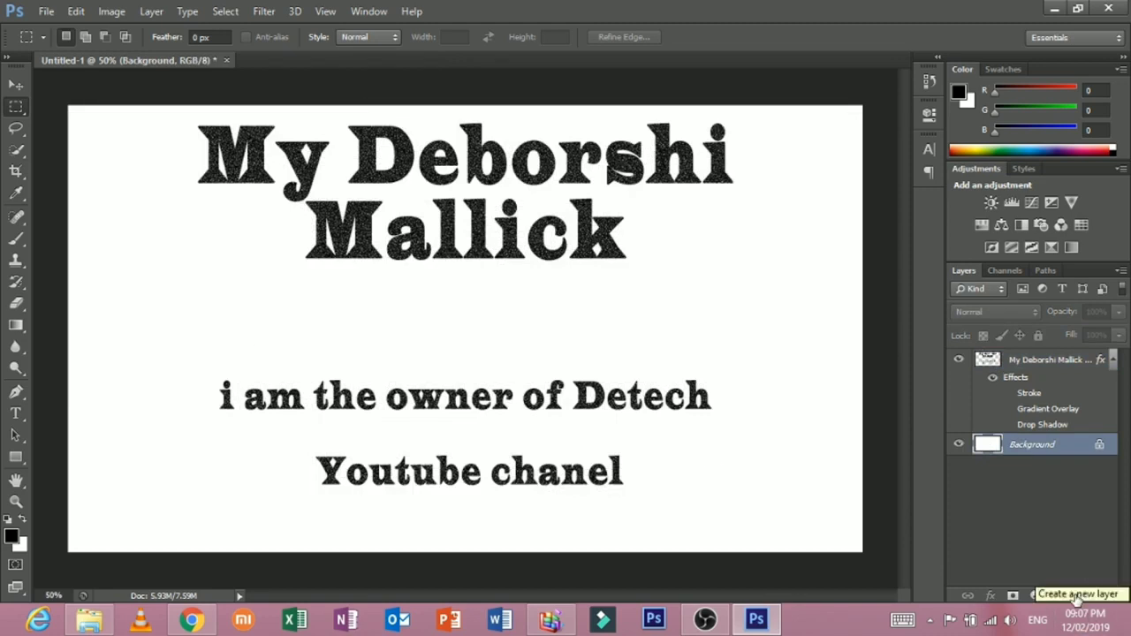
- Create Layer 1 and place it between the text layer and the Background
{"action": "left_click", "coordinate": [1076, 597]}
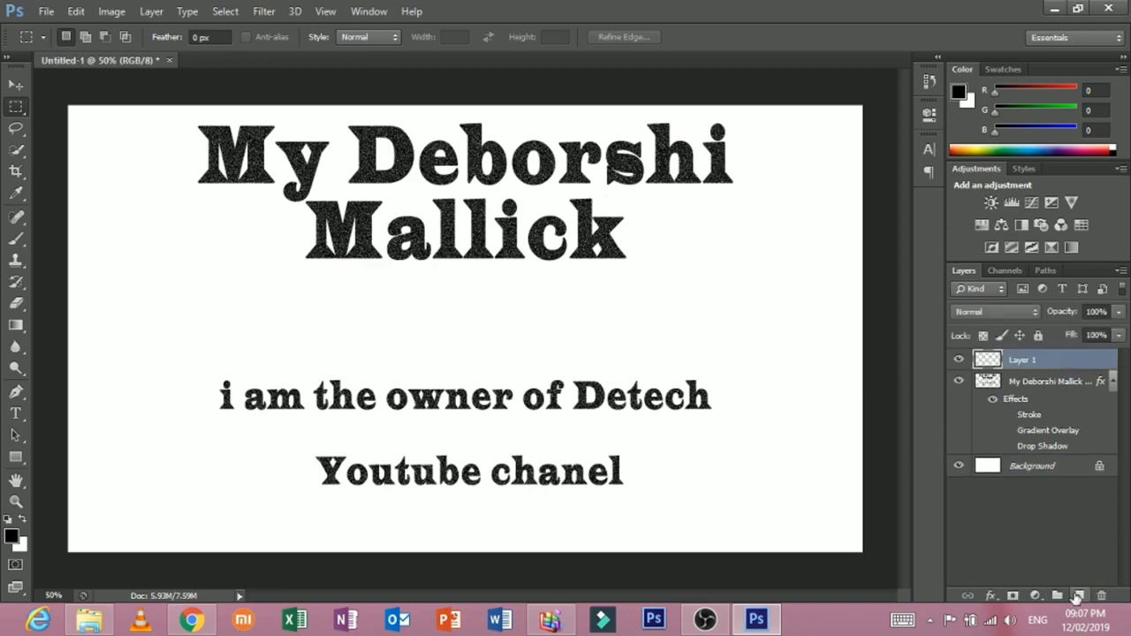
{"action": "mouse_move", "coordinate": [1022, 360]}
{"action": "left_mouse_down"}
{"action": "mouse_move", "coordinate": [995, 447]}
{"action": "mouse_move", "coordinate": [991, 361]}
{"action": "left_mouse_up"}
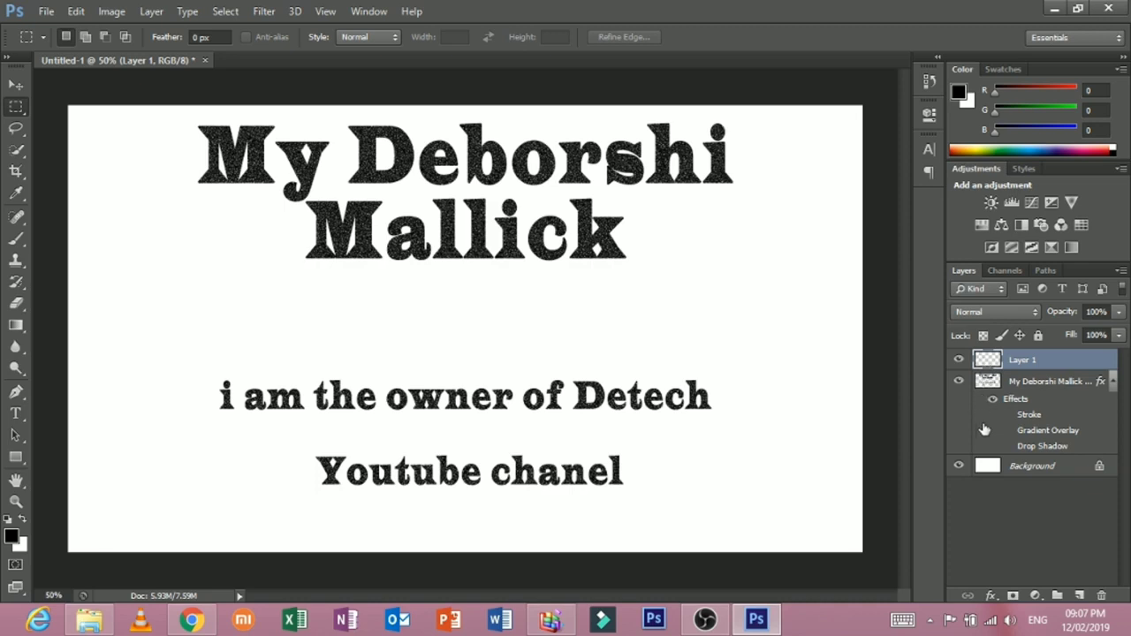
{"action": "left_click", "coordinate": [988, 473]}
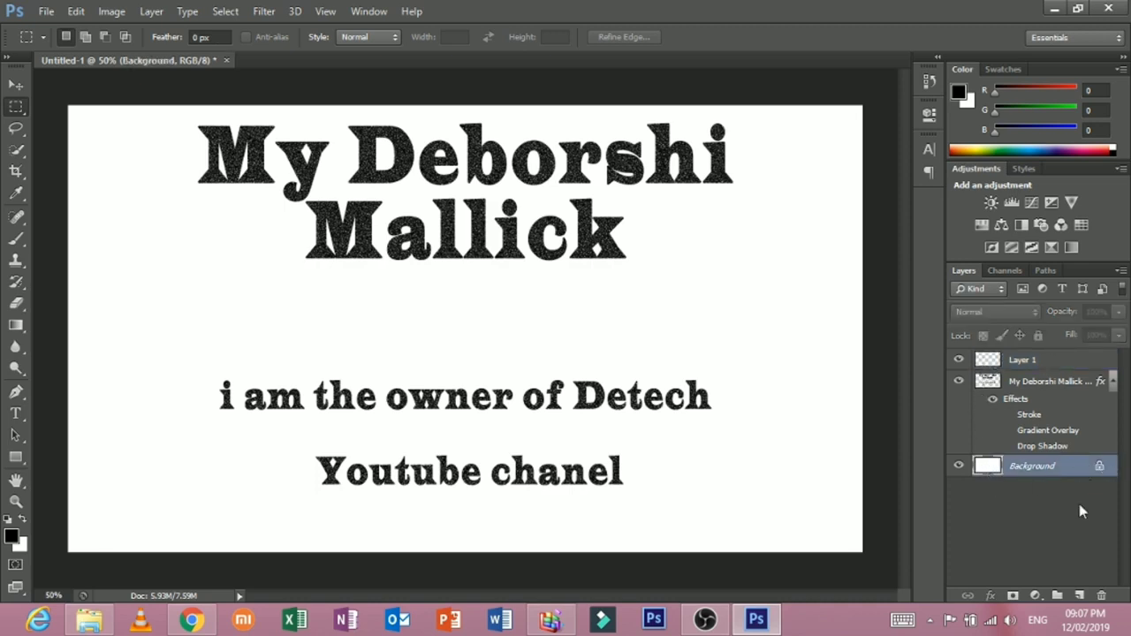
{"action": "left_click_drag", "start_coordinate": [1004, 369], "coordinate": [961, 427]}
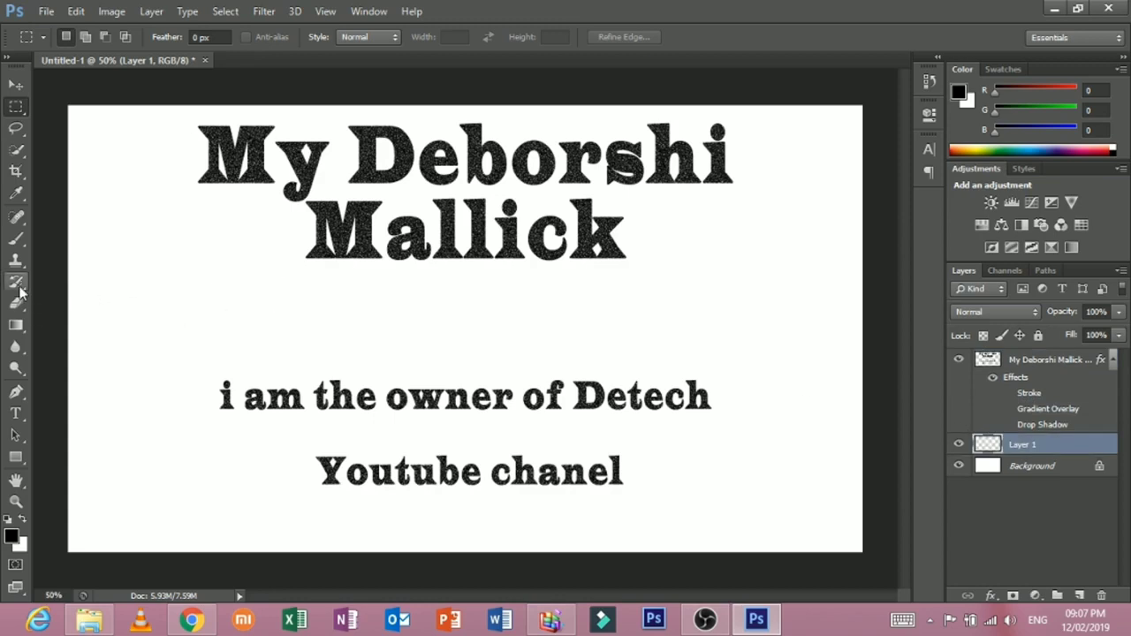
{"action": "left_click", "coordinate": [17, 456]}
- Select the Gradient Tool and test a white-to-black gradient on Layer 1
{"action": "left_click", "coordinate": [7, 456]}
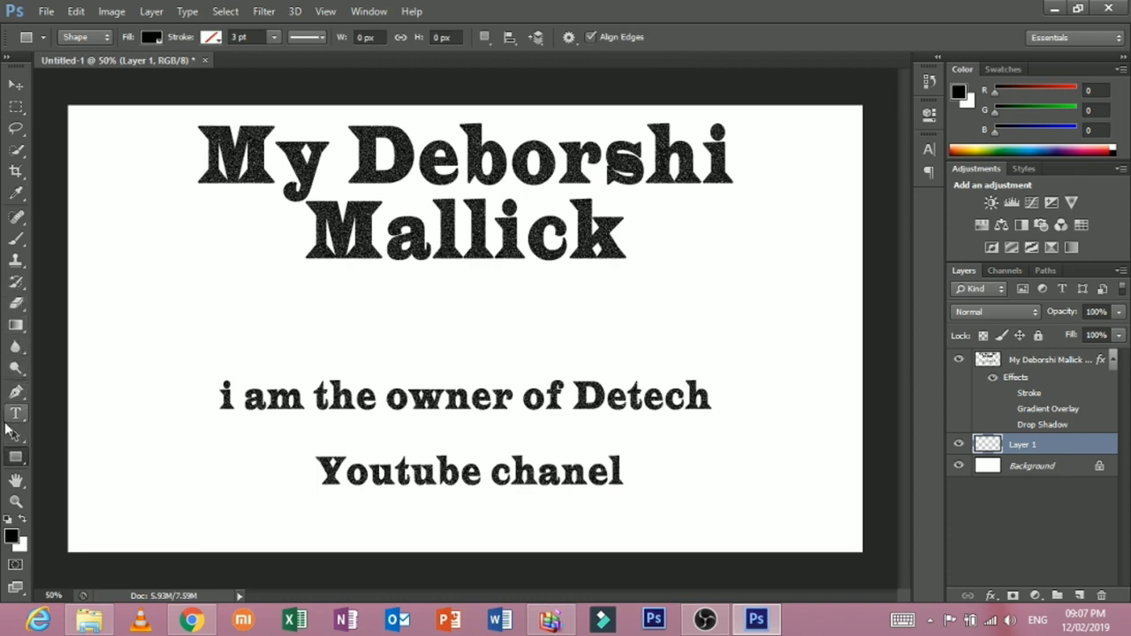
{"action": "left_click", "coordinate": [21, 436]}
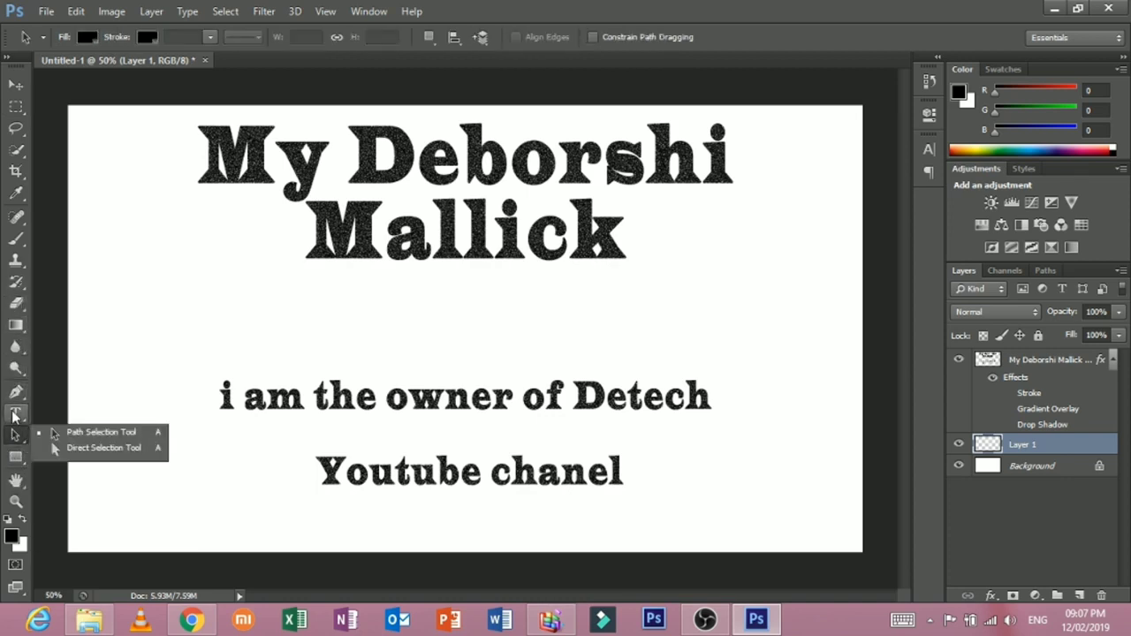
{"action": "left_click", "coordinate": [16, 412]}
{"action": "left_click", "coordinate": [16, 322]}
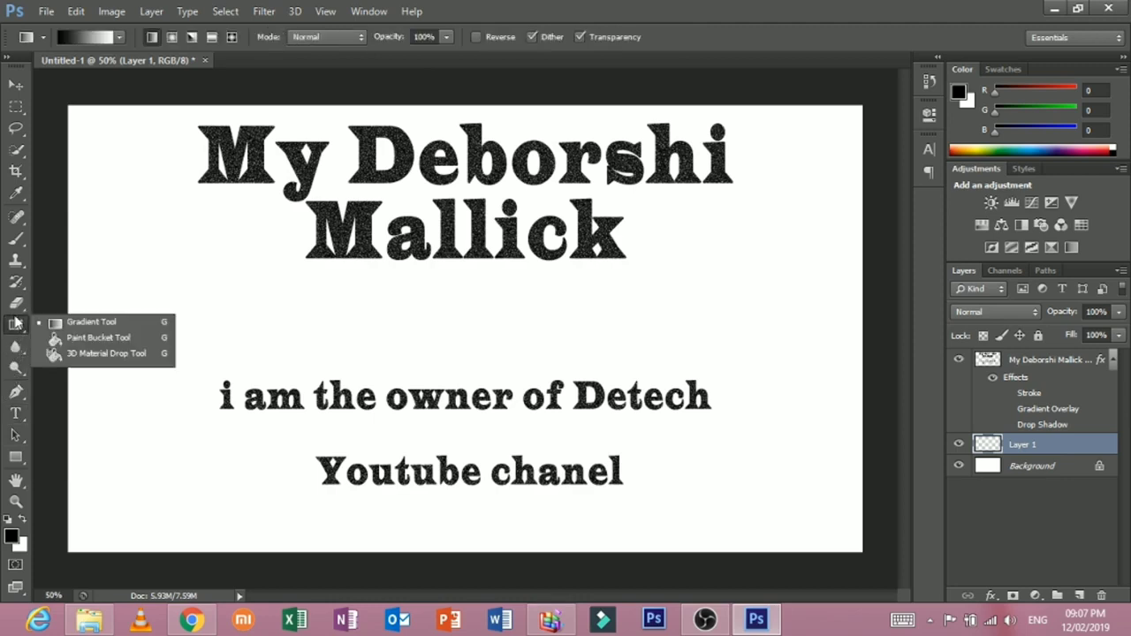
{"action": "left_click", "coordinate": [77, 322]}
{"action": "mouse_move", "coordinate": [255, 320]}
{"action": "left_mouse_down"}
{"action": "mouse_move", "coordinate": [631, 313]}
{"action": "mouse_move", "coordinate": [380, 313]}
{"action": "left_mouse_up"}
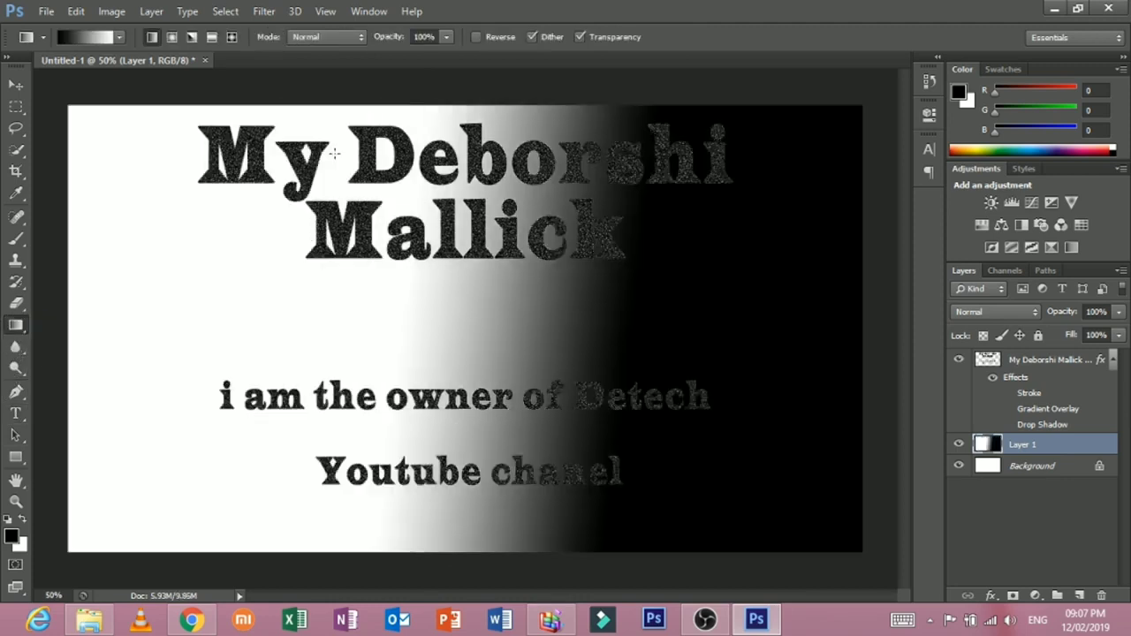
- Try the violet-to-orange preset gradient on Layer 1 in both directions
{"action": "left_click", "coordinate": [120, 37]}
{"action": "left_click", "coordinate": [143, 83]}
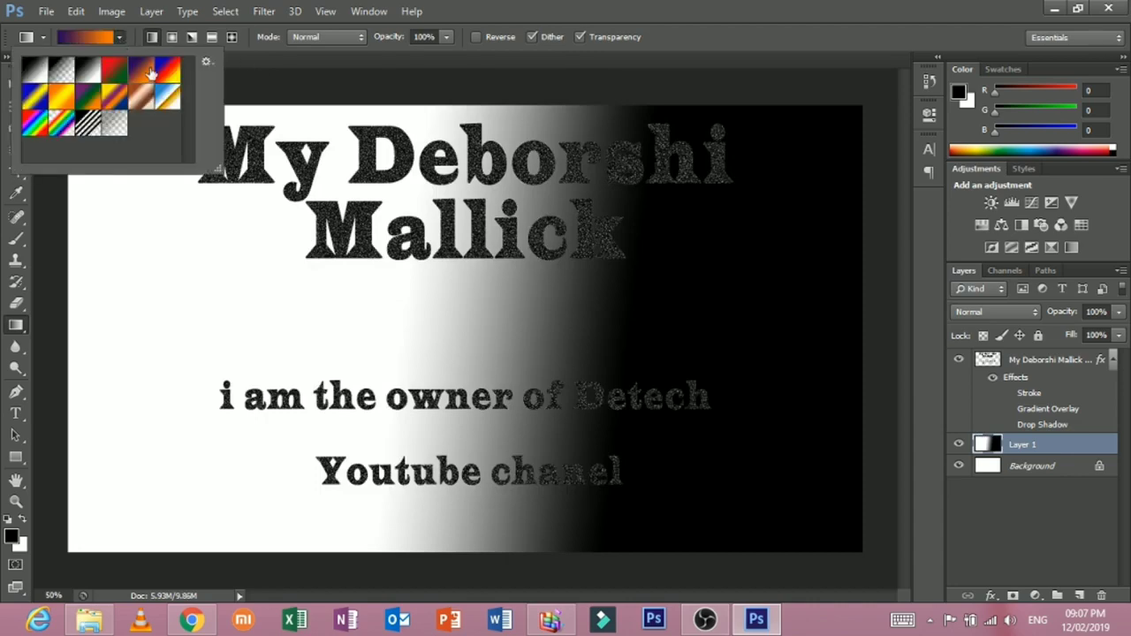
{"action": "left_click_drag", "start_coordinate": [297, 329], "coordinate": [530, 331]}
{"action": "left_click_drag", "start_coordinate": [600, 331], "coordinate": [380, 331]}
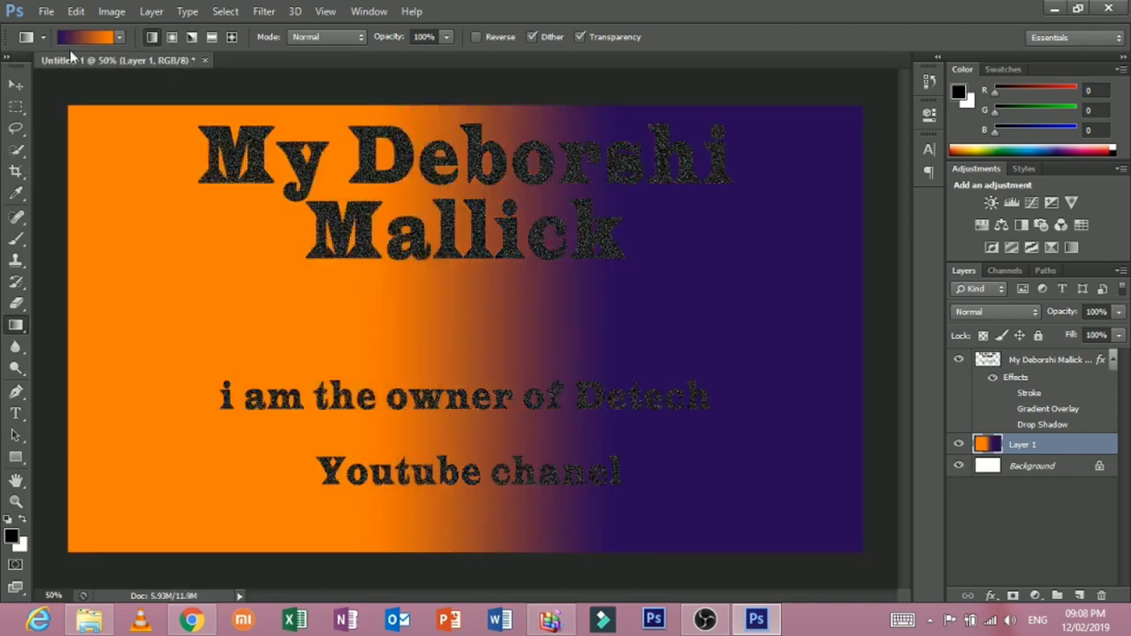
- Try the blue-red-yellow preset gradient at several angles across Layer 1
{"action": "left_click", "coordinate": [119, 37]}
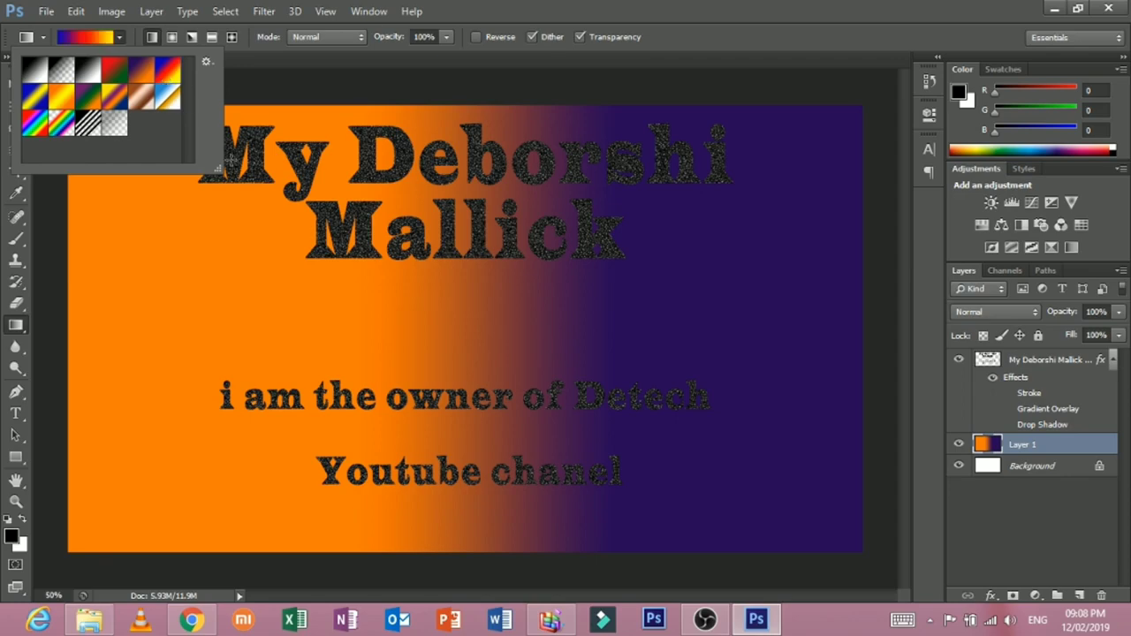
{"action": "double_click", "coordinate": [168, 81]}
{"action": "left_click_drag", "start_coordinate": [203, 314], "coordinate": [292, 313]}
{"action": "left_click_drag", "start_coordinate": [530, 321], "coordinate": [451, 322]}
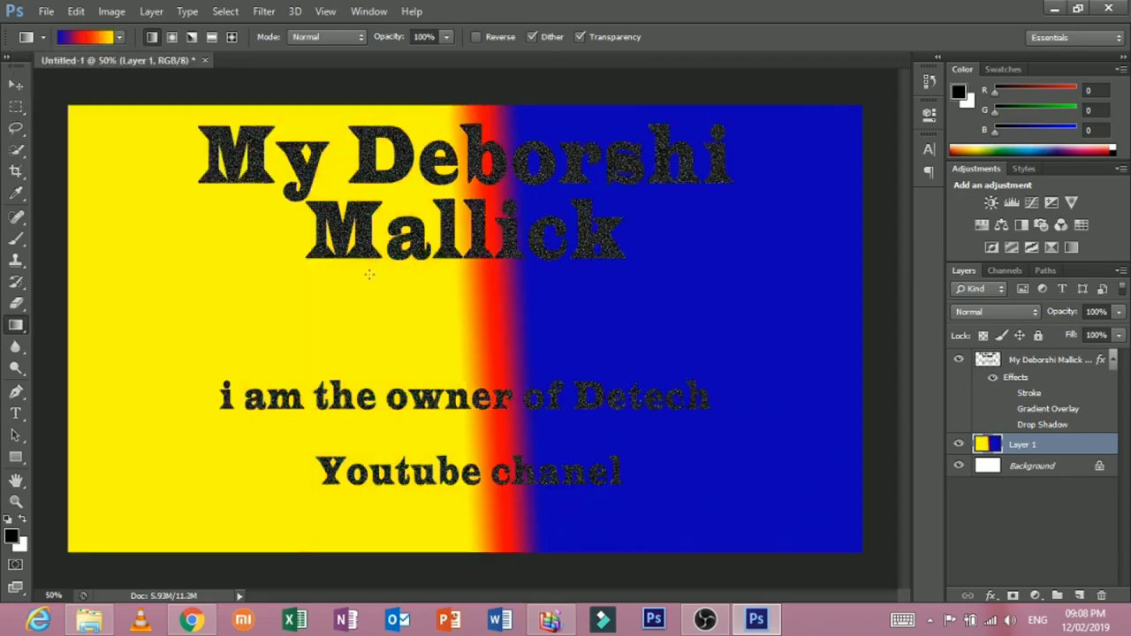
{"action": "left_click_drag", "start_coordinate": [345, 258], "coordinate": [422, 336]}
{"action": "left_click_drag", "start_coordinate": [493, 279], "coordinate": [519, 394]}
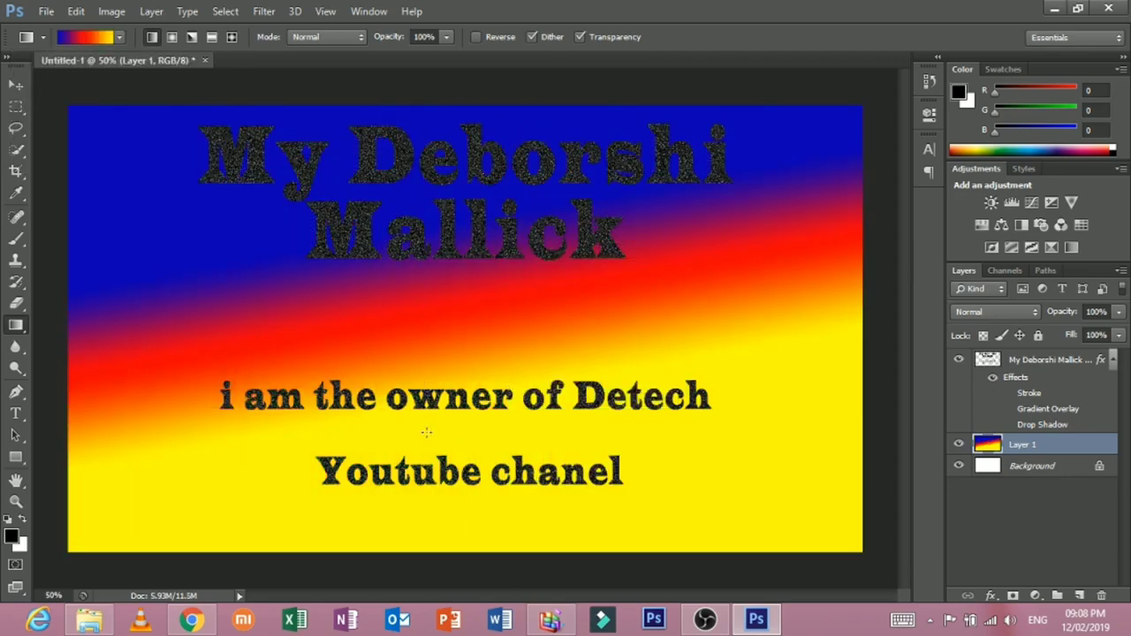
{"action": "left_click_drag", "start_coordinate": [442, 212], "coordinate": [449, 284]}
{"action": "left_click_drag", "start_coordinate": [463, 238], "coordinate": [457, 361]}
- Apply the Spectrum preset diagonally from bottom-left red to top-right yellow
{"action": "left_click", "coordinate": [119, 38]}
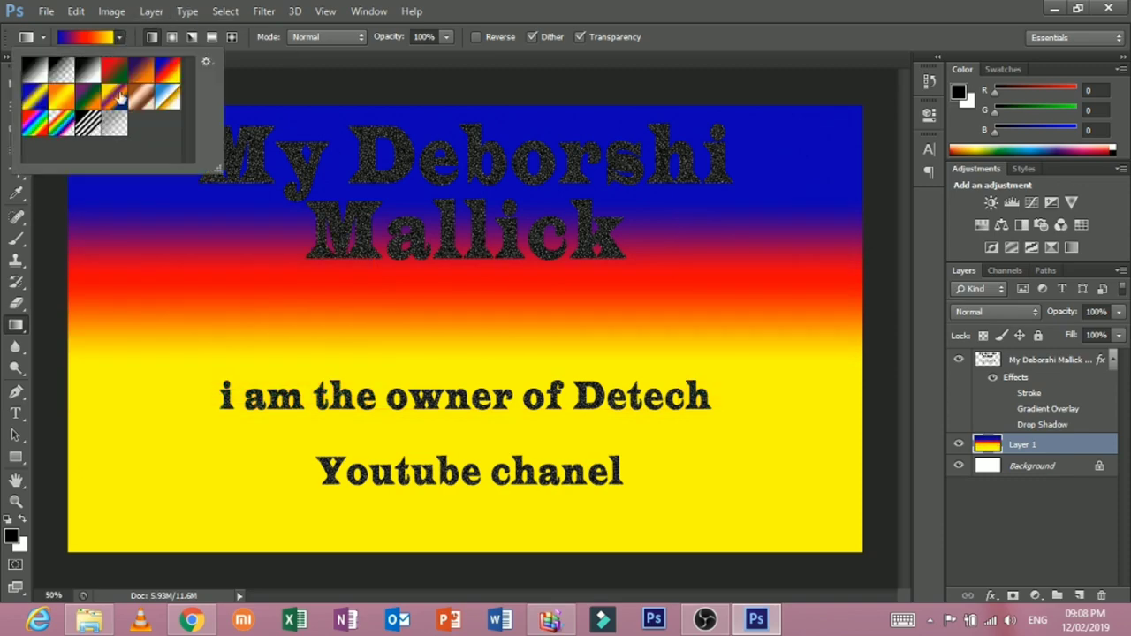
{"action": "left_click", "coordinate": [36, 122]}
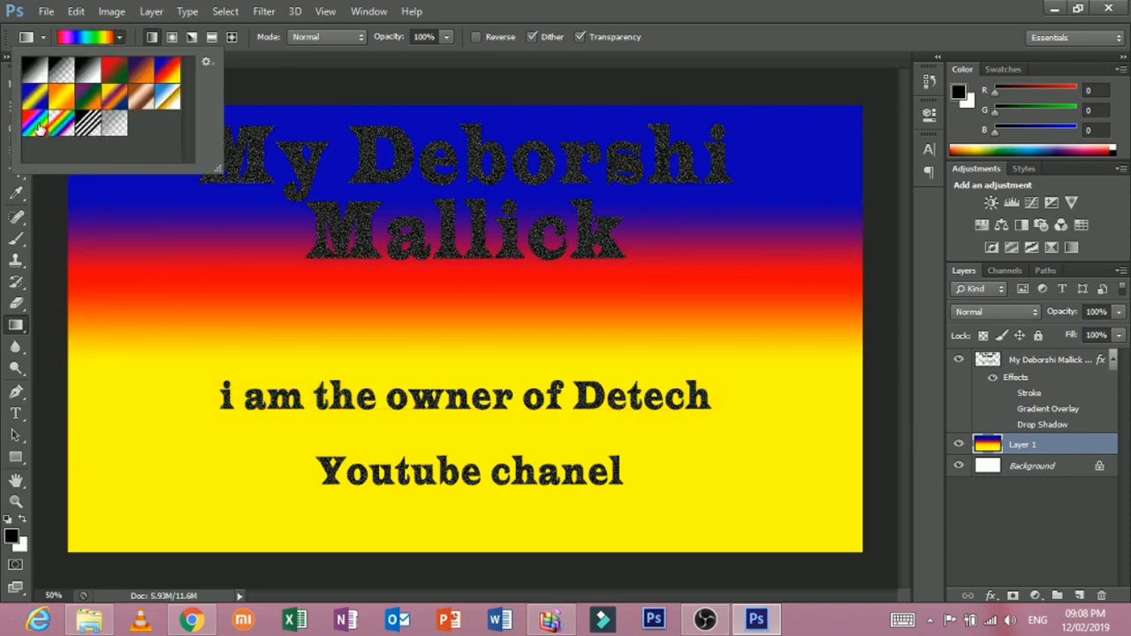
{"action": "left_click_drag", "start_coordinate": [415, 166], "coordinate": [421, 285]}
{"action": "left_click_drag", "start_coordinate": [398, 348], "coordinate": [411, 265]}
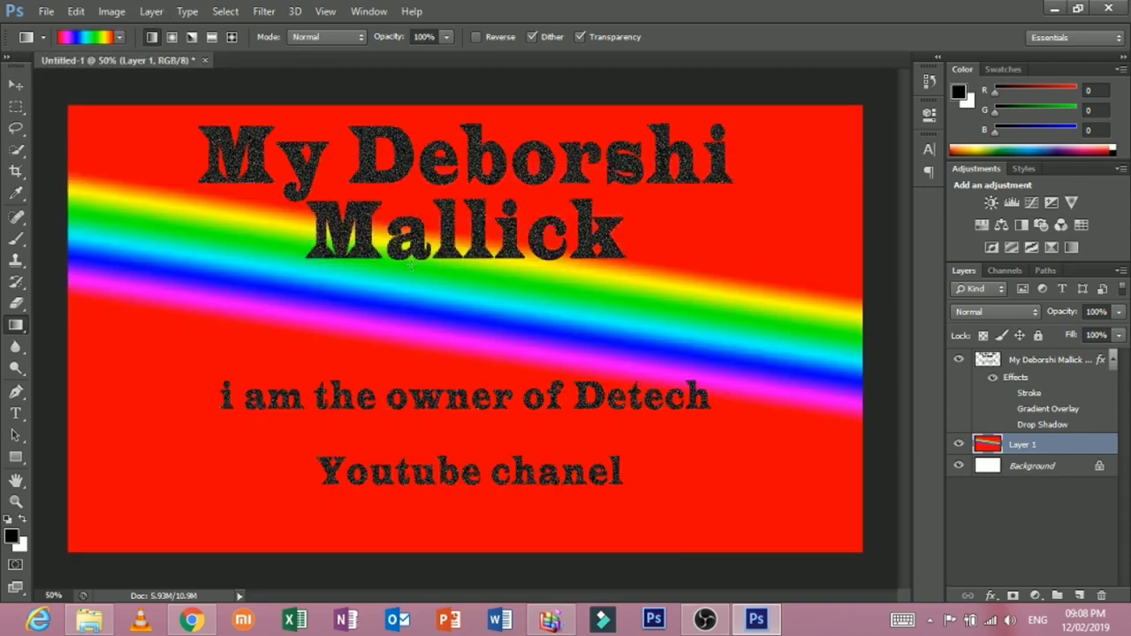
{"action": "left_click_drag", "start_coordinate": [117, 498], "coordinate": [899, 39]}
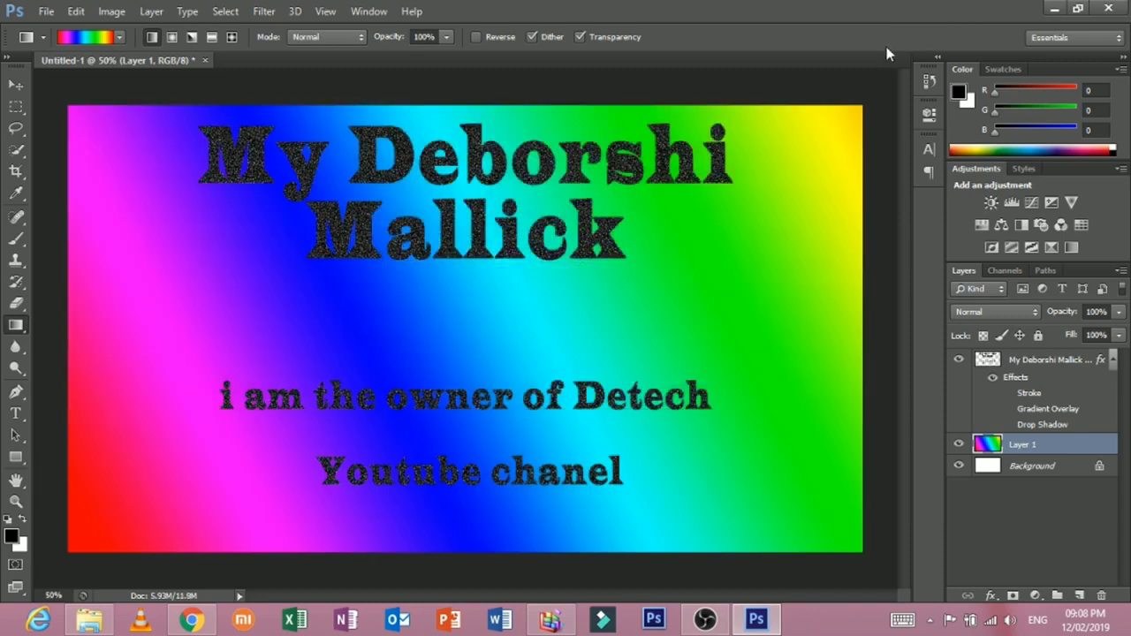
{"action": "left_click", "coordinate": [16, 303]}
{"action": "left_click", "coordinate": [16, 325]}
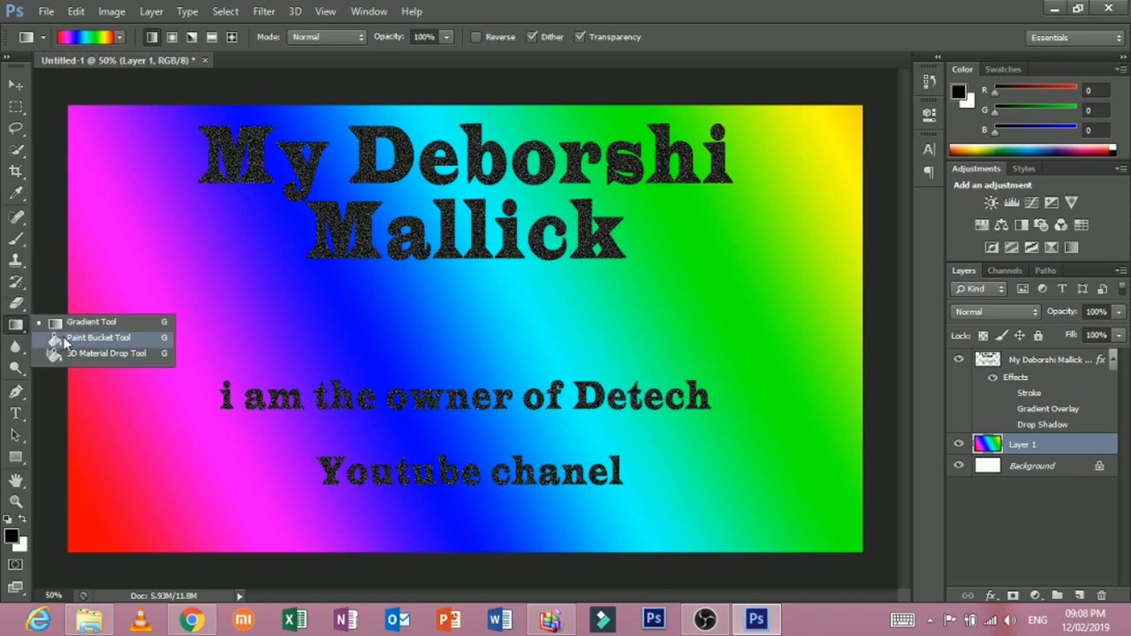
- Fill two diagonal stripes of the gradient black with the Paint Bucket
{"action": "left_click", "coordinate": [101, 339]}
{"action": "left_click", "coordinate": [130, 291]}
{"action": "left_click", "coordinate": [215, 280]}
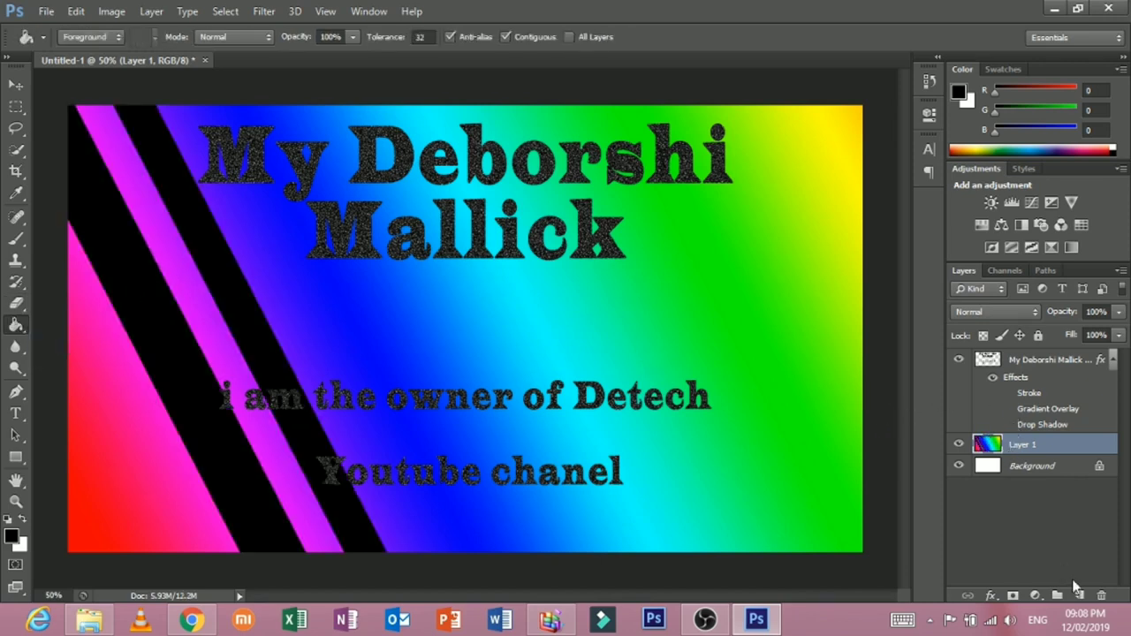
- Revert via History to before the gradient and fill Layer 1 solid black
{"action": "left_click", "coordinate": [928, 82]}
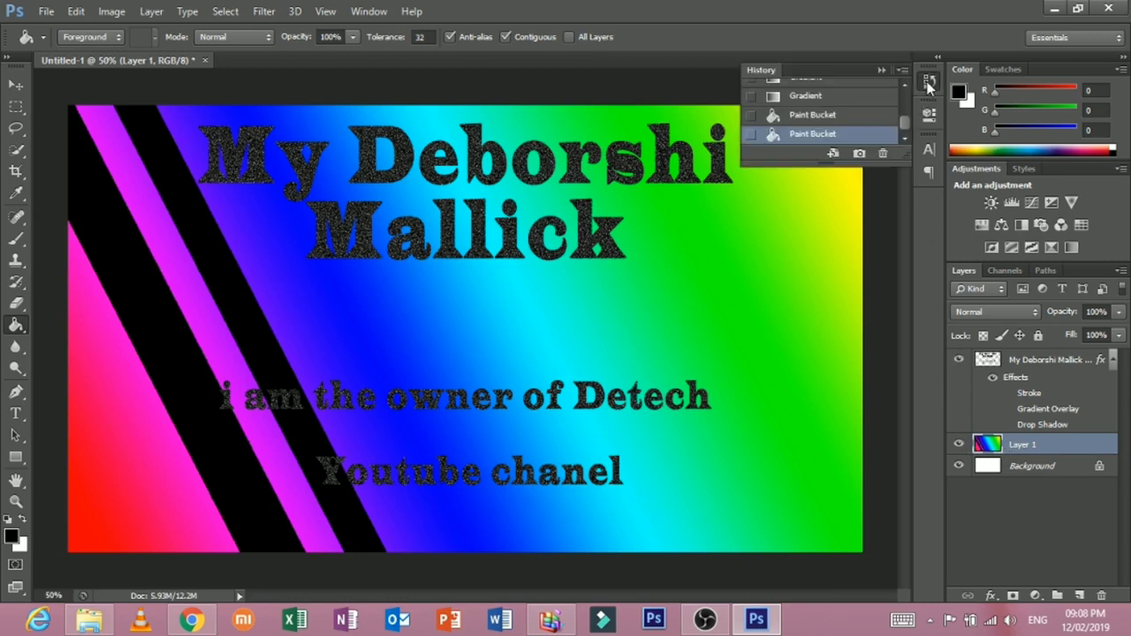
{"action": "left_click", "coordinate": [800, 116]}
{"action": "left_click", "coordinate": [799, 97]}
{"action": "left_click", "coordinate": [803, 78]}
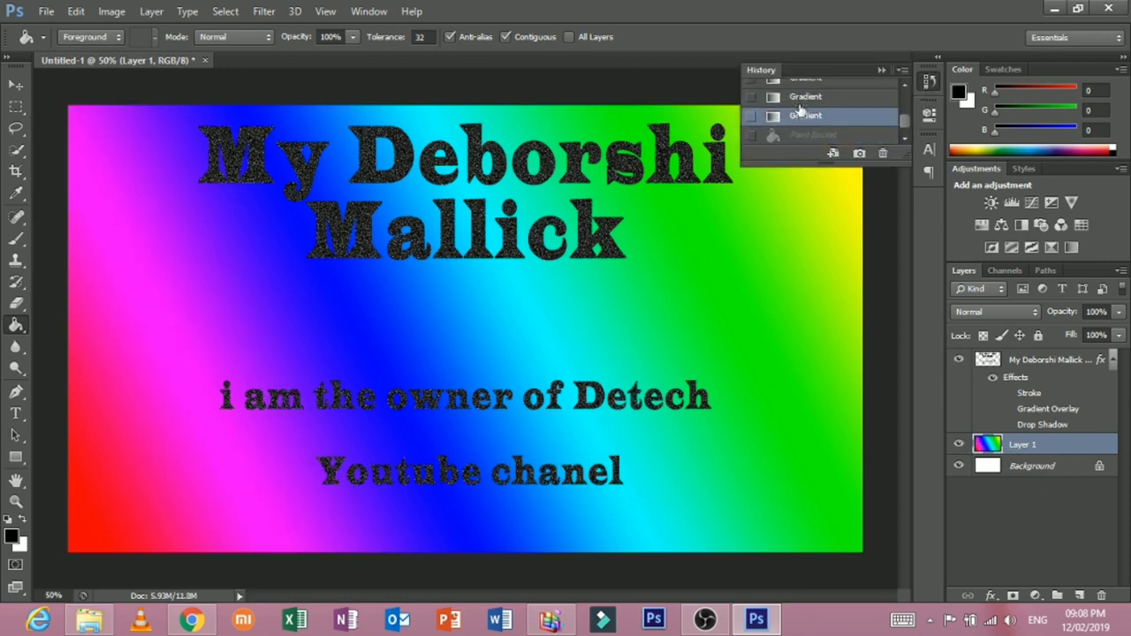
{"action": "left_click", "coordinate": [806, 98]}
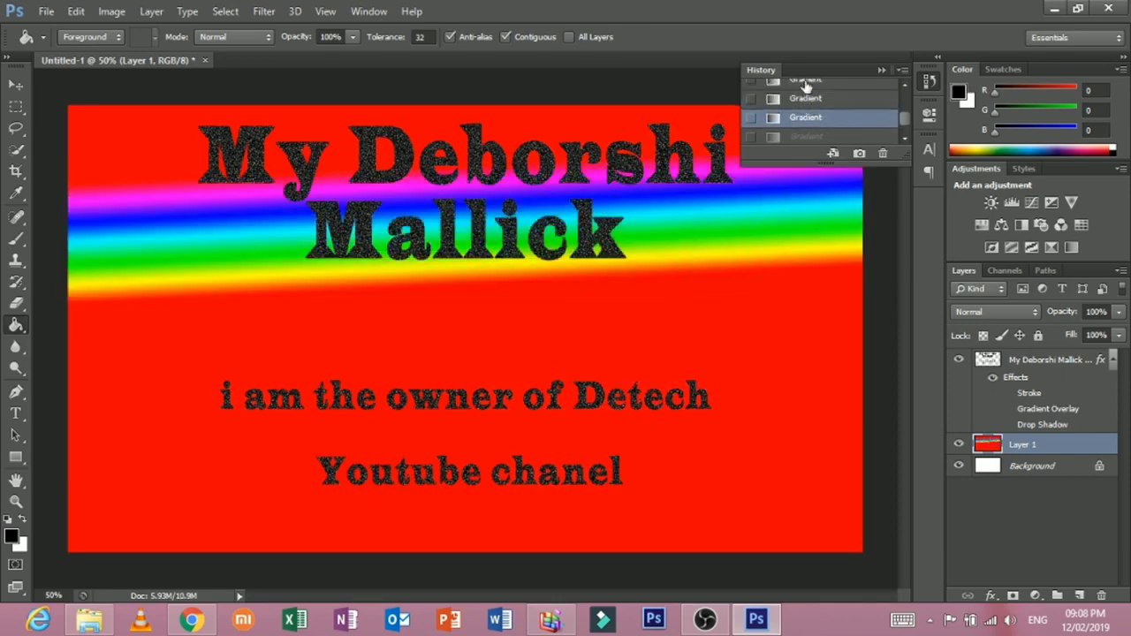
{"action": "left_click", "coordinate": [805, 116]}
{"action": "scroll", "coordinate": [807, 124], "scroll_direction": "up", "scroll_amount": 2}
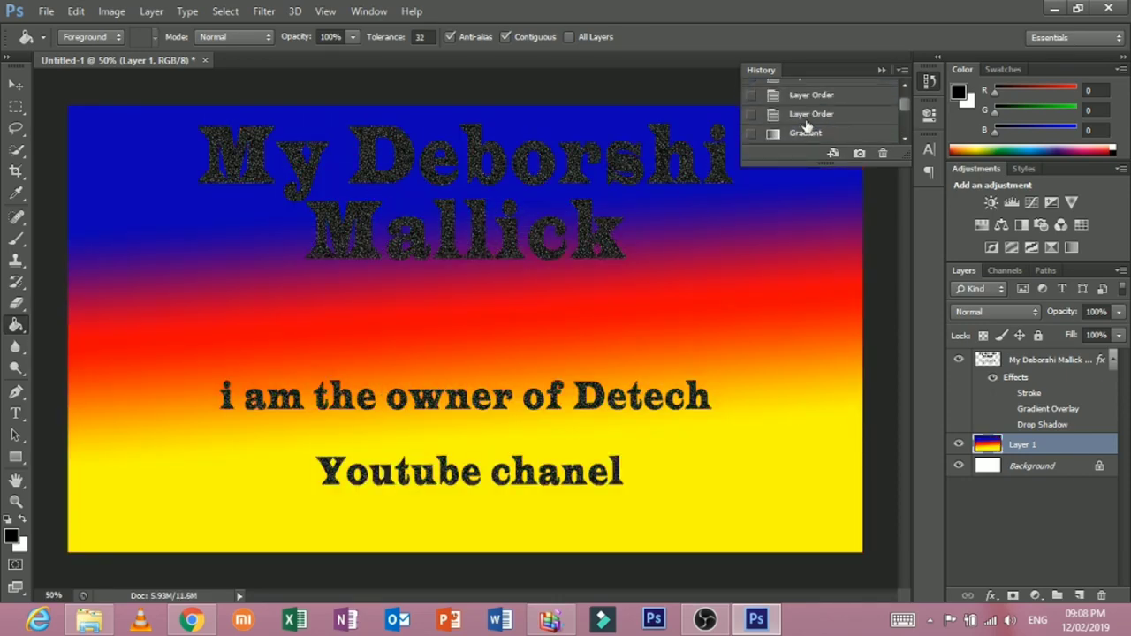
{"action": "left_click", "coordinate": [806, 118]}
{"action": "left_click", "coordinate": [835, 277]}
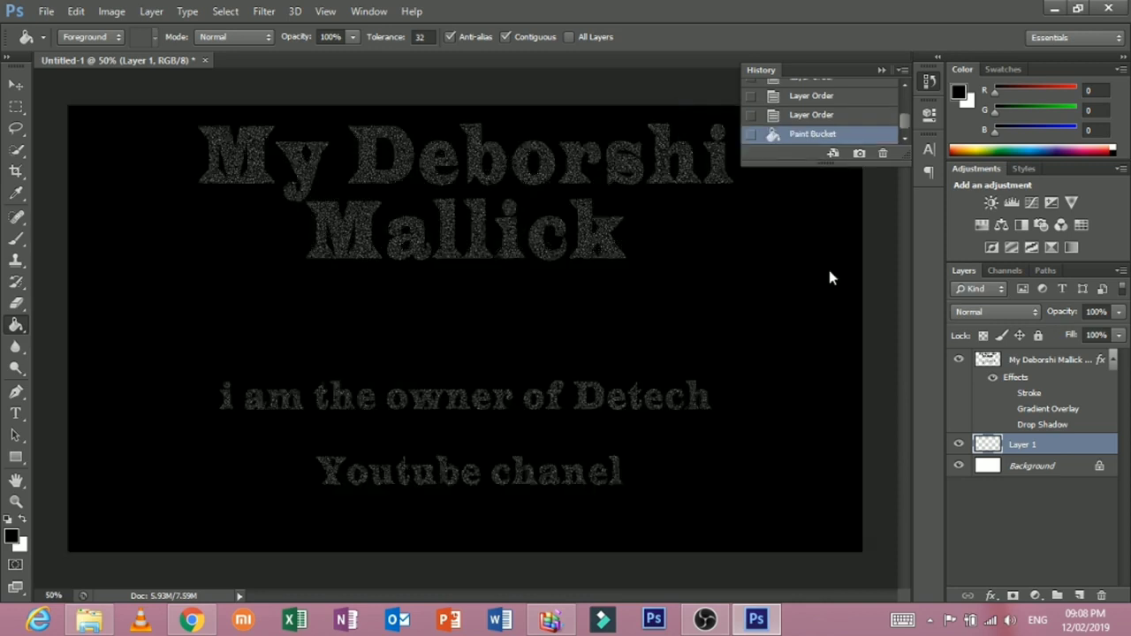
{"action": "left_click", "coordinate": [928, 81]}
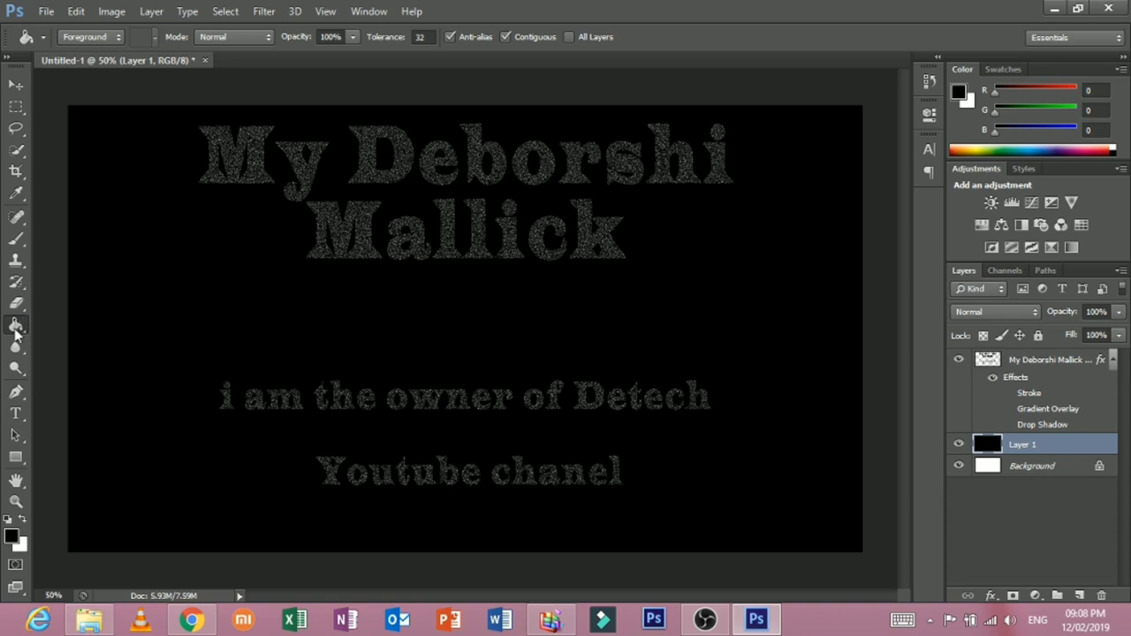
- Switch from the 3D Material Drop tool back to the Gradient Tool
{"action": "right_click", "coordinate": [15, 326]}
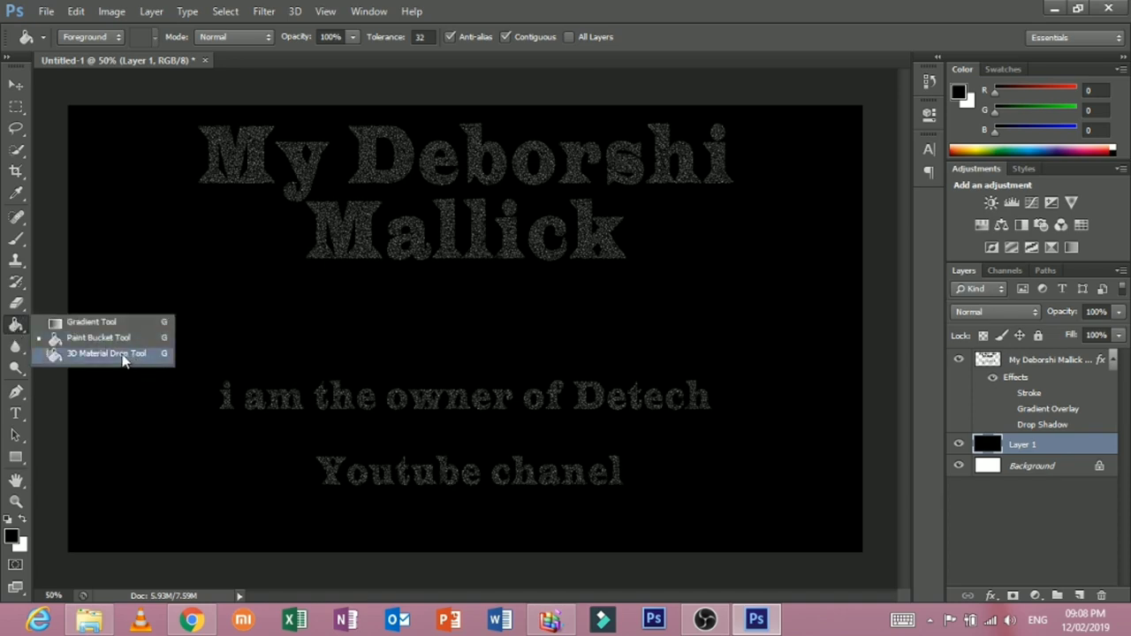
{"action": "left_click", "coordinate": [122, 354]}
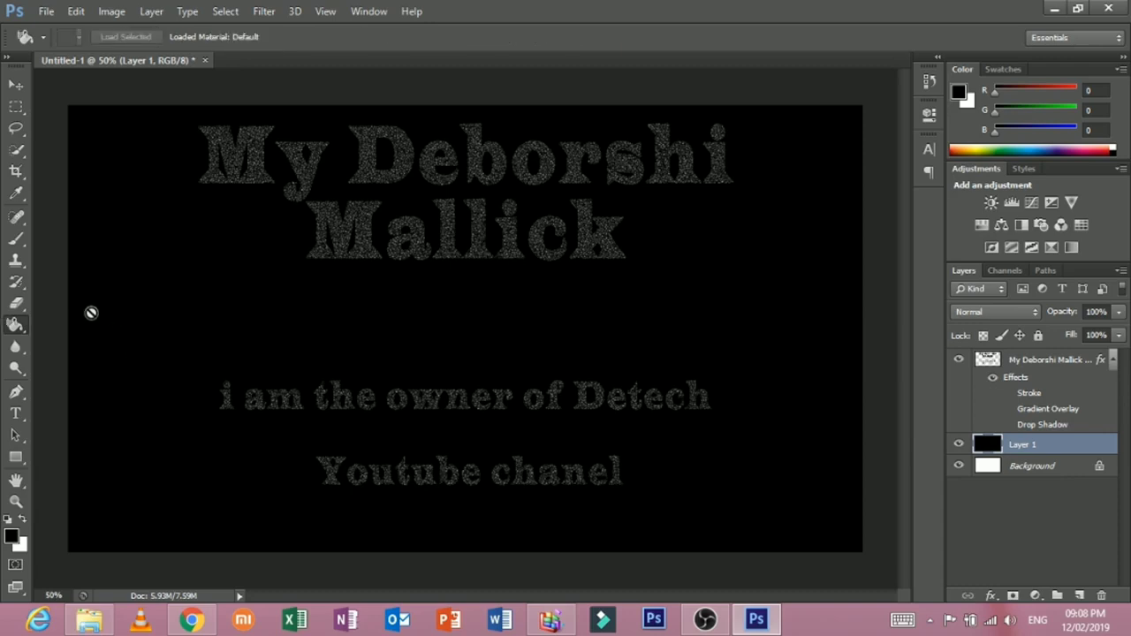
{"action": "right_click", "coordinate": [18, 327]}
{"action": "left_click", "coordinate": [53, 324]}
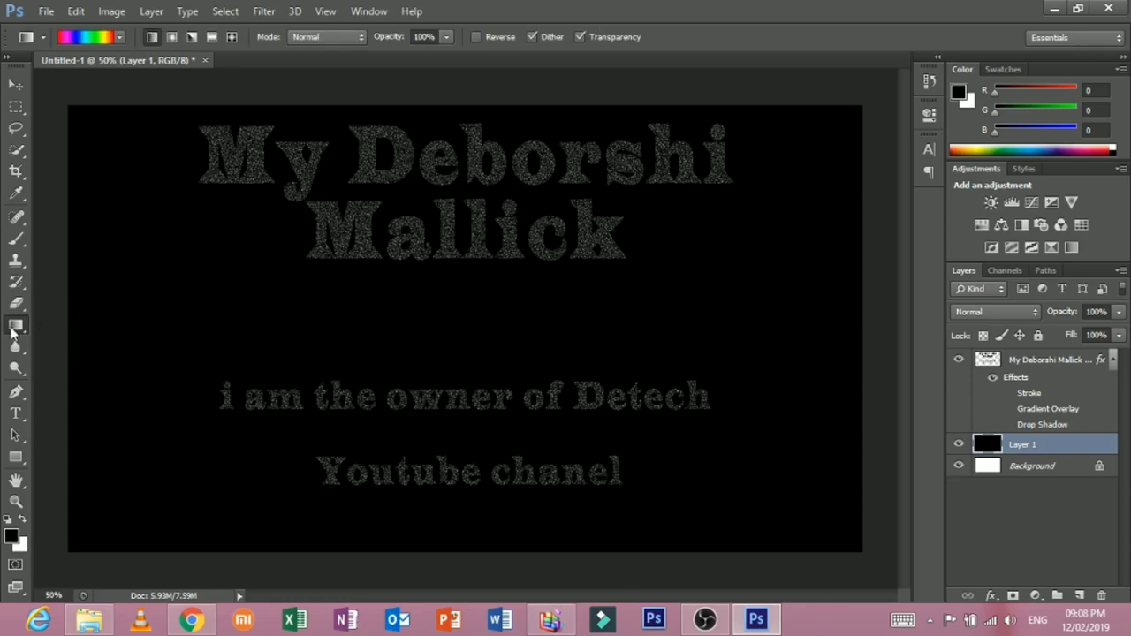
- Redraw the rainbow spectrum gradient diagonally across the whole canvas on Layer 1
{"action": "left_click_drag", "start_coordinate": [147, 299], "coordinate": [366, 294]}
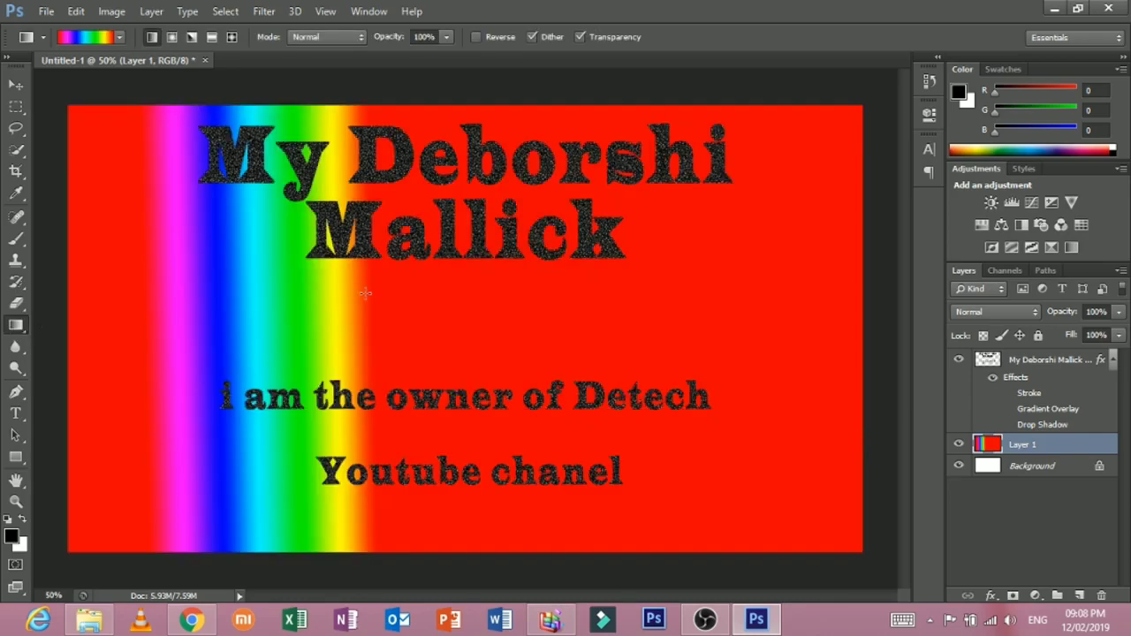
{"action": "mouse_move", "coordinate": [485, 300]}
{"action": "left_mouse_down"}
{"action": "mouse_move", "coordinate": [572, 300]}
{"action": "mouse_move", "coordinate": [101, 311]}
{"action": "left_mouse_up"}
{"action": "left_click_drag", "start_coordinate": [830, 164], "coordinate": [89, 543]}
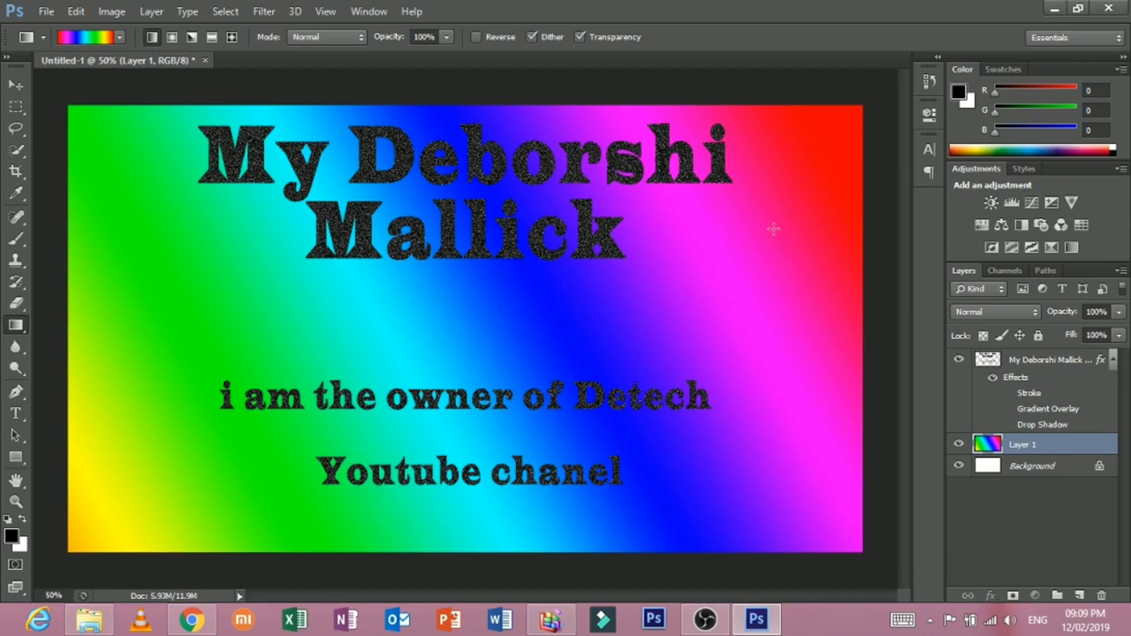
{"action": "mouse_move", "coordinate": [688, 277]}
{"action": "left_mouse_down"}
{"action": "mouse_move", "coordinate": [183, 391]}
{"action": "mouse_move", "coordinate": [742, 196]}
{"action": "left_mouse_up"}
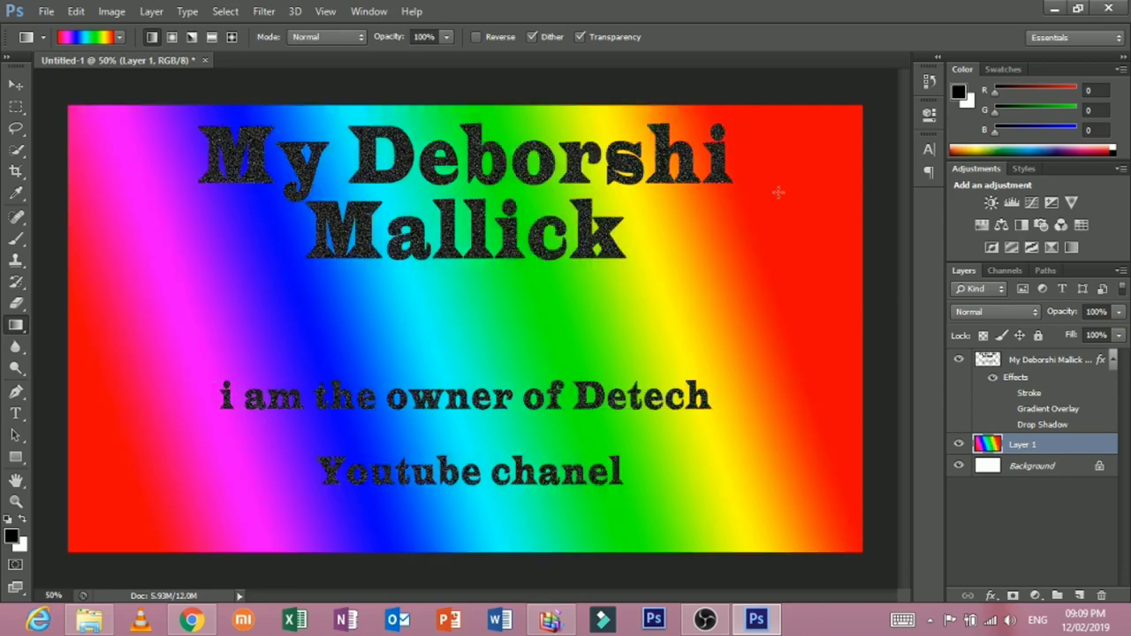
{"action": "left_click_drag", "start_coordinate": [777, 191], "coordinate": [118, 420]}
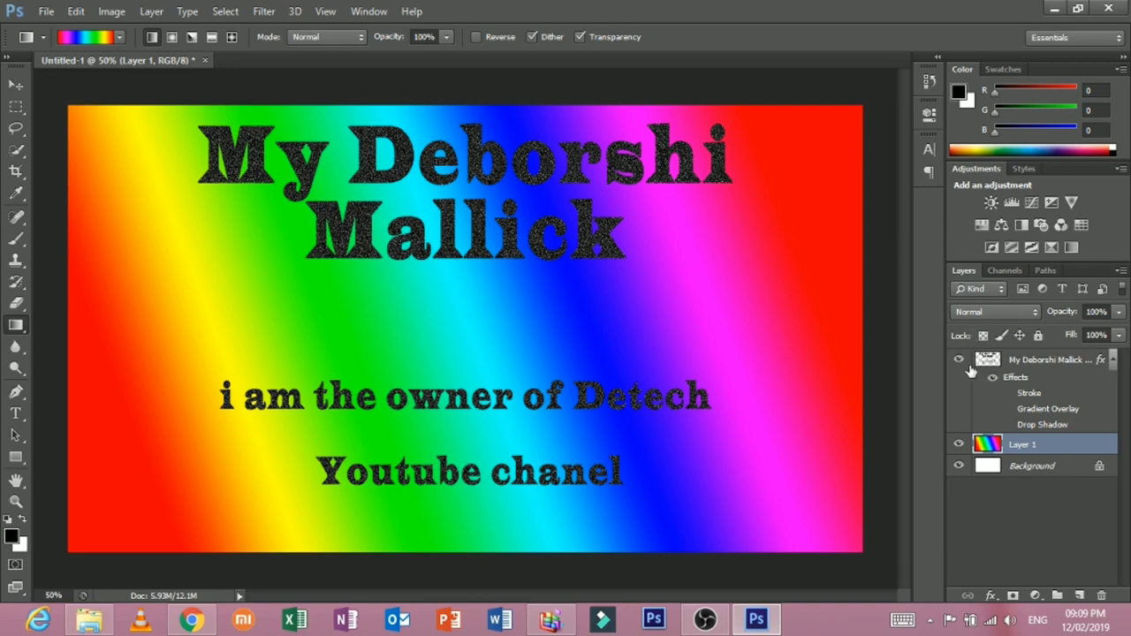
- Toggle the text and rainbow layers' visibility to compare them
{"action": "left_click", "coordinate": [957, 446]}
{"action": "left_click", "coordinate": [958, 448]}
{"action": "left_click", "coordinate": [958, 364]}
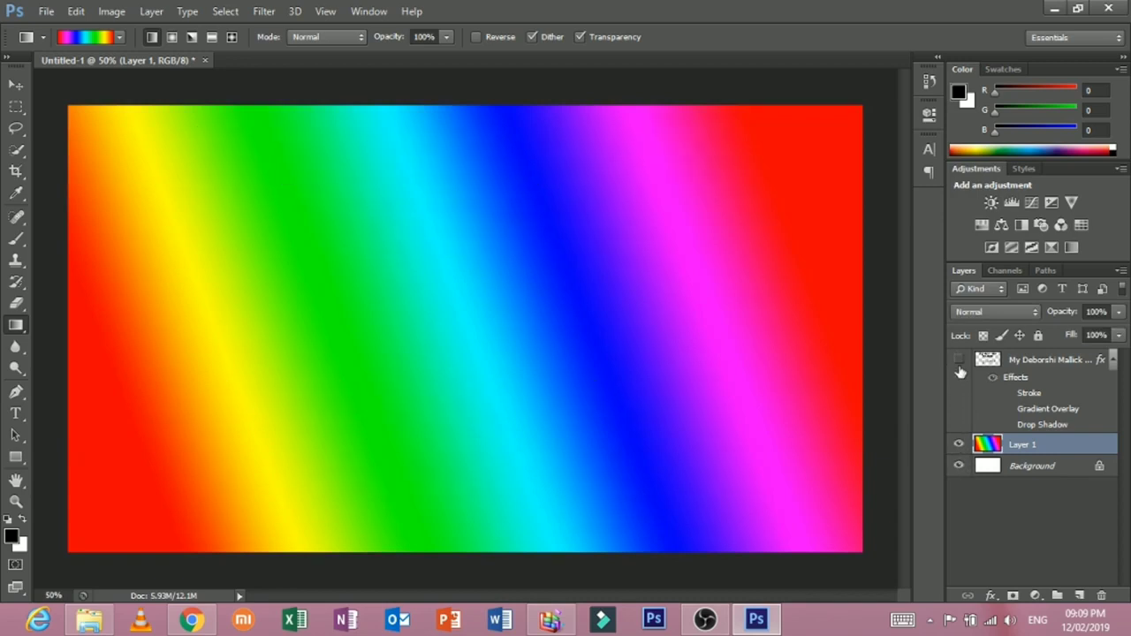
{"action": "left_click", "coordinate": [958, 364]}
{"action": "left_click", "coordinate": [958, 363]}
{"action": "left_click", "coordinate": [959, 362]}
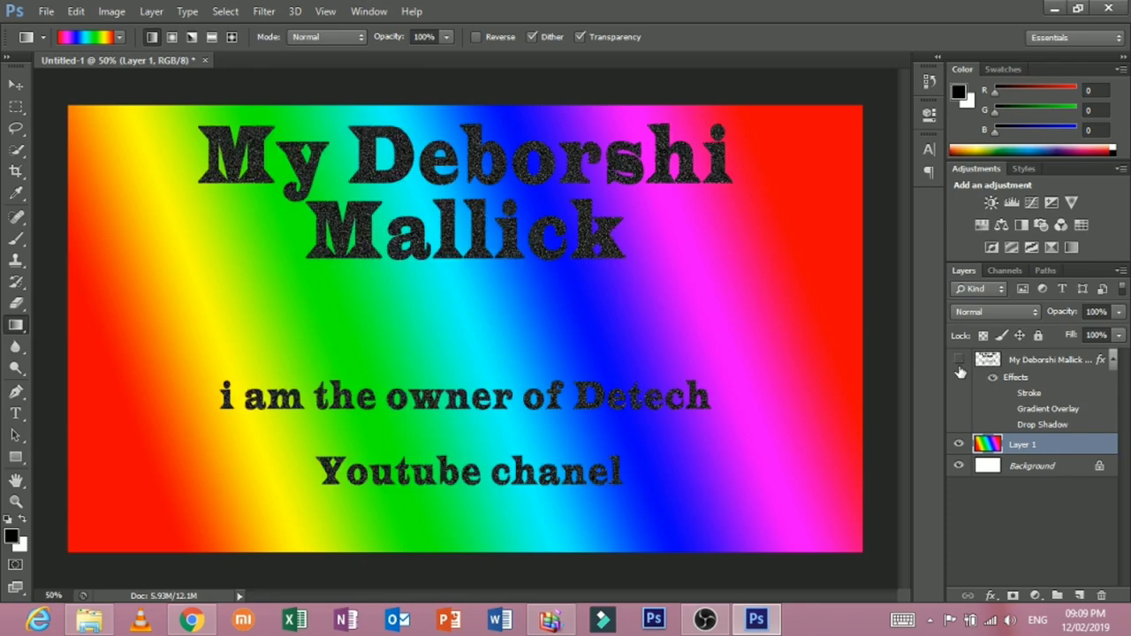
{"action": "left_click", "coordinate": [958, 362]}
{"action": "left_click", "coordinate": [959, 362]}
{"action": "left_click", "coordinate": [959, 444]}
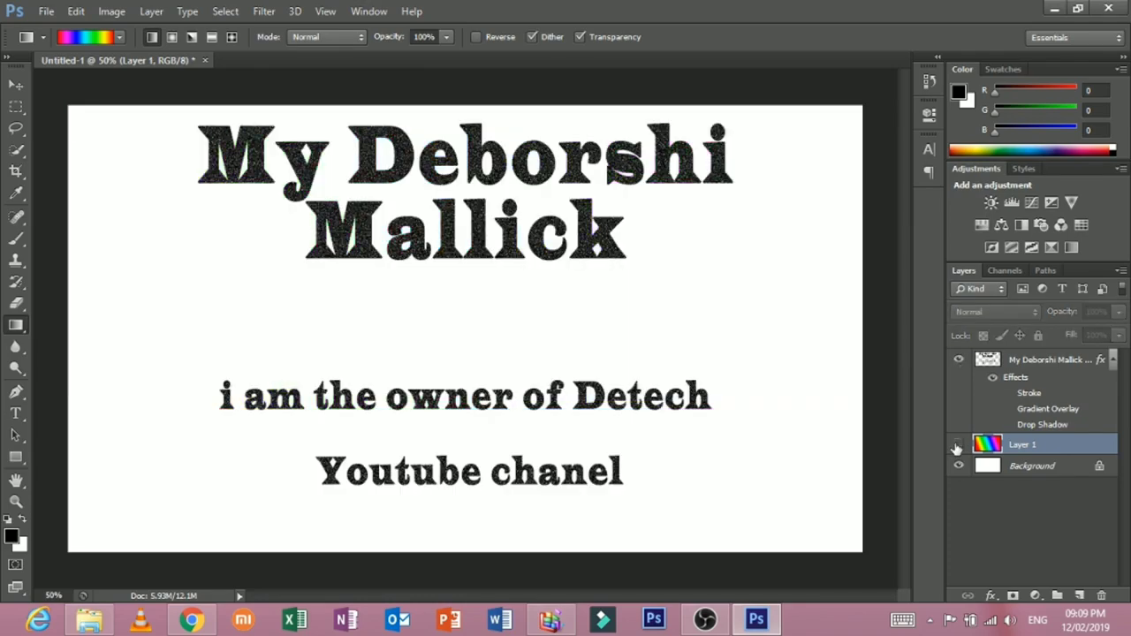
{"action": "left_click", "coordinate": [958, 444]}
{"action": "left_click", "coordinate": [959, 444]}
{"action": "left_click", "coordinate": [959, 445]}
{"action": "left_click", "coordinate": [958, 445]}
{"action": "left_click", "coordinate": [959, 444]}
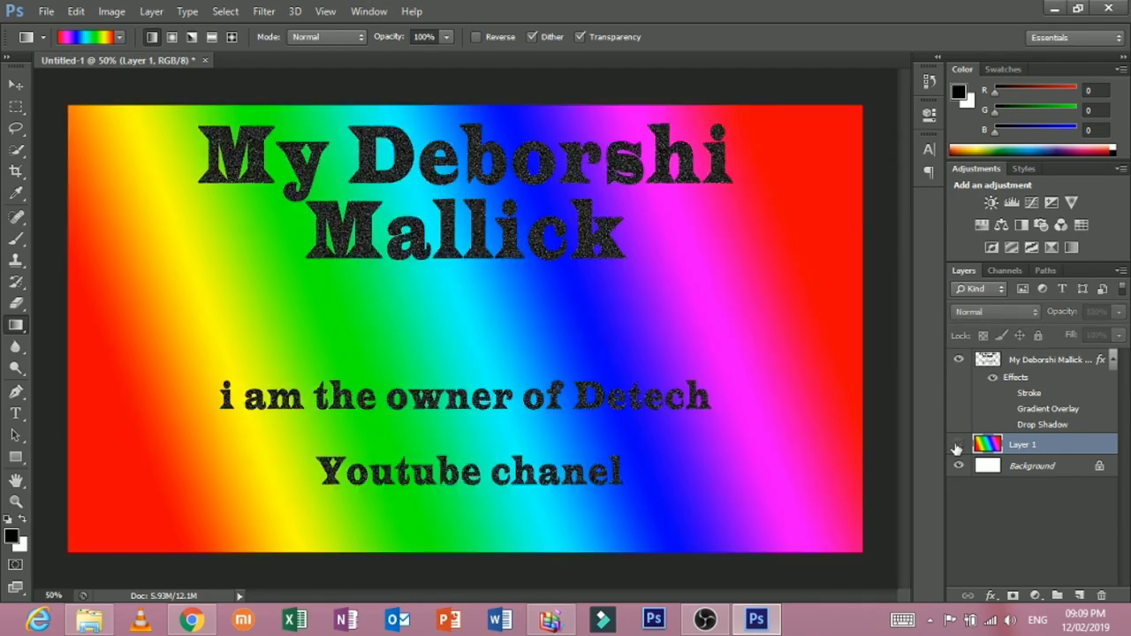
{"action": "left_click", "coordinate": [958, 444]}
{"action": "left_click", "coordinate": [959, 445]}
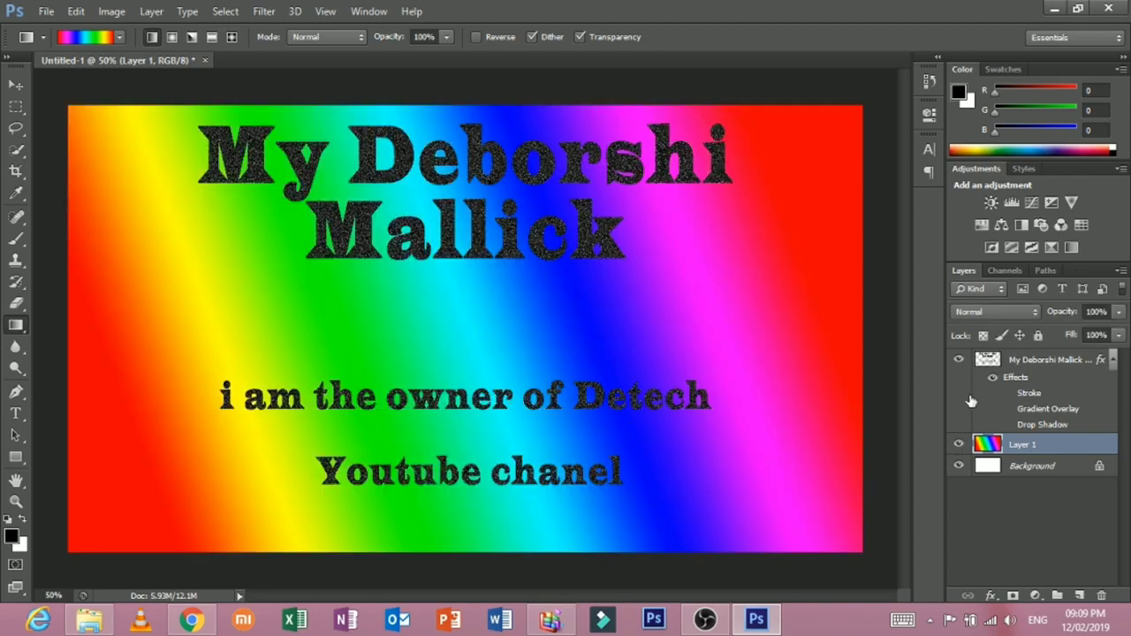
{"action": "left_click", "coordinate": [993, 365]}
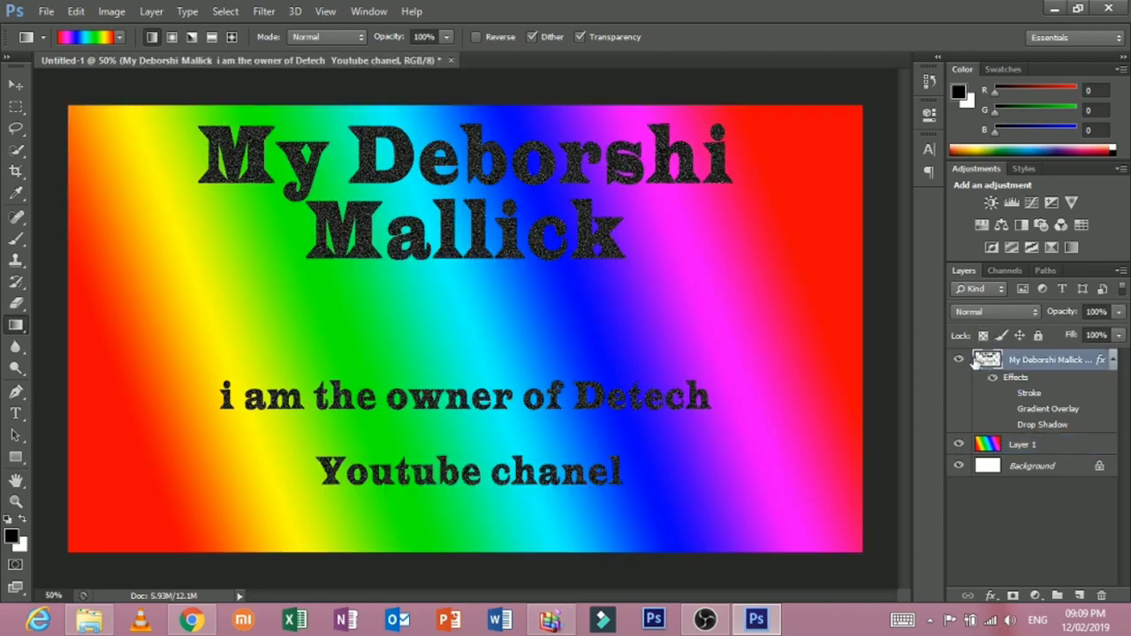
{"action": "mouse_move", "coordinate": [979, 444]}
{"action": "left_mouse_down"}
{"action": "mouse_move", "coordinate": [1028, 362]}
{"action": "mouse_move", "coordinate": [1012, 367]}
{"action": "left_mouse_up"}
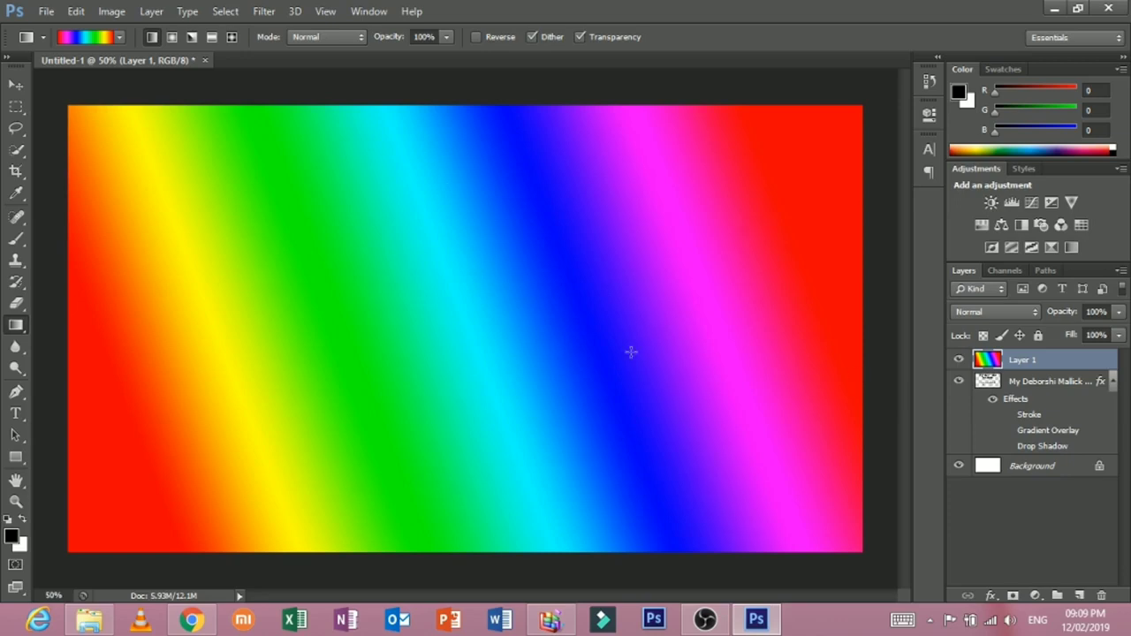
{"action": "left_click", "coordinate": [986, 387]}
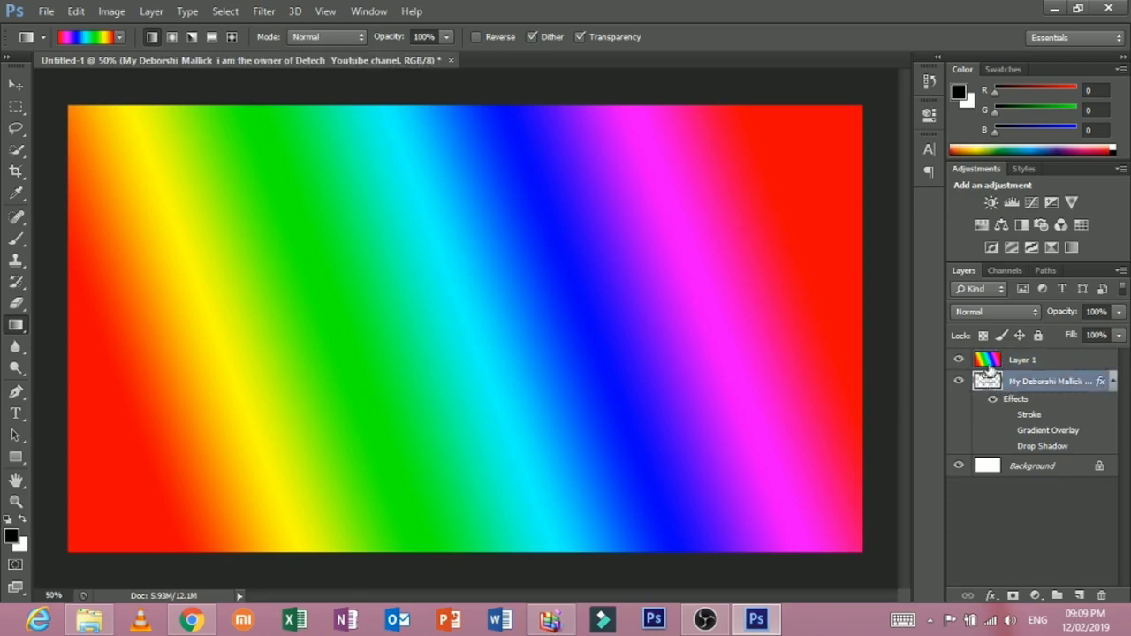
{"action": "left_click", "coordinate": [985, 365]}
{"action": "left_click", "coordinate": [15, 107]}
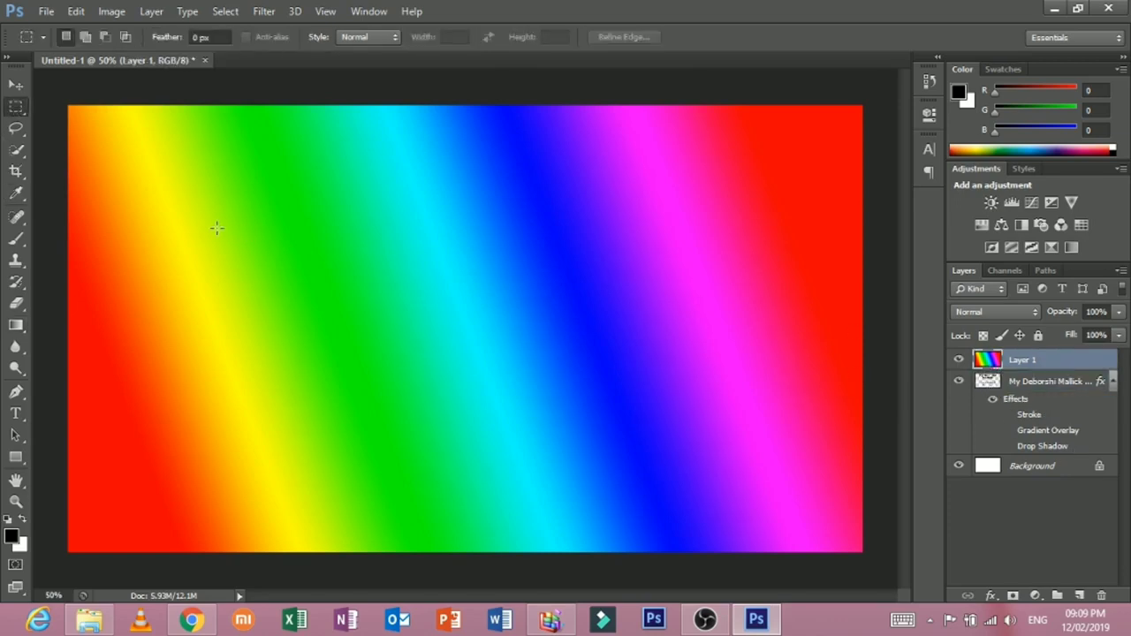
- Cut progressively larger rectangles from Layer 1's centre until only a thin rainbow edge remains
{"action": "left_click_drag", "start_coordinate": [166, 200], "coordinate": [820, 420]}
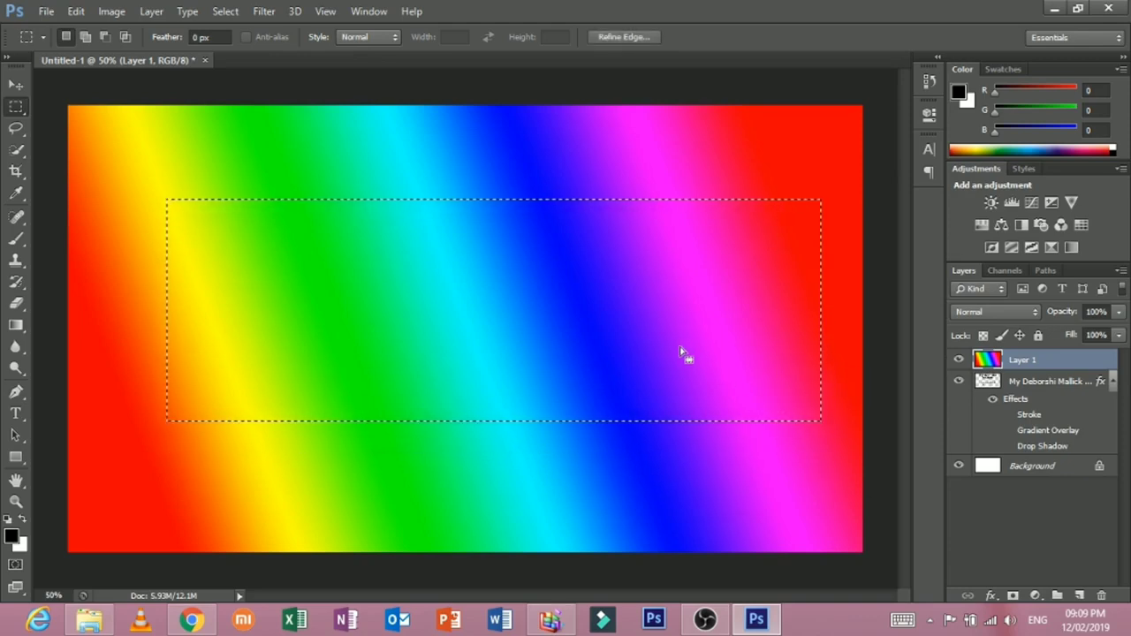
{"action": "right_click", "coordinate": [507, 305]}
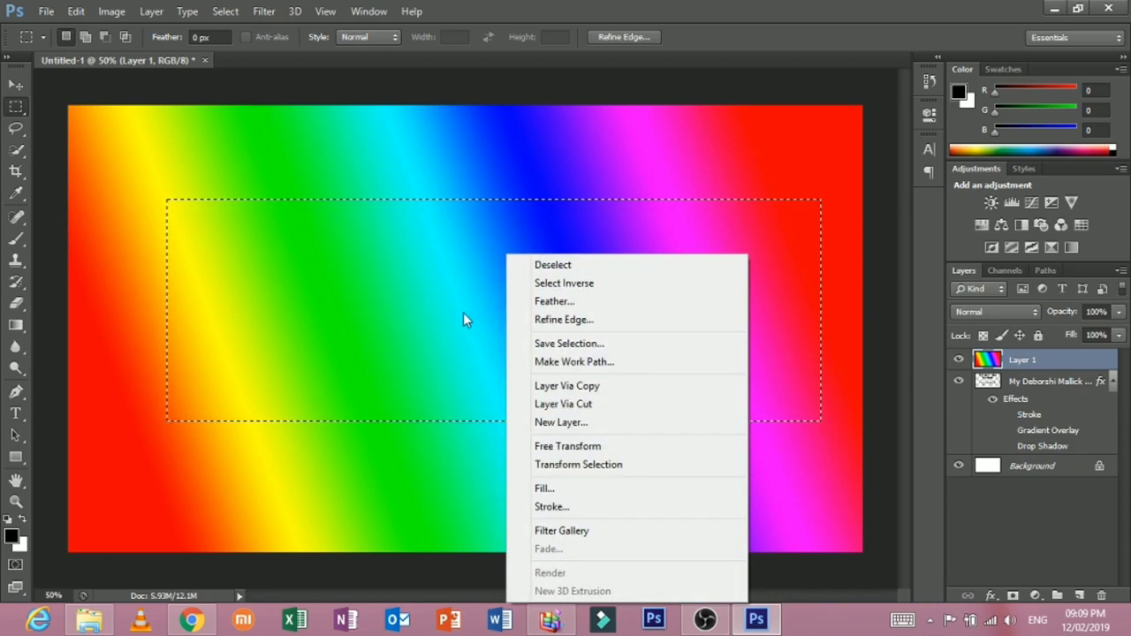
{"action": "right_click", "coordinate": [461, 311]}
{"action": "left_click", "coordinate": [450, 310]}
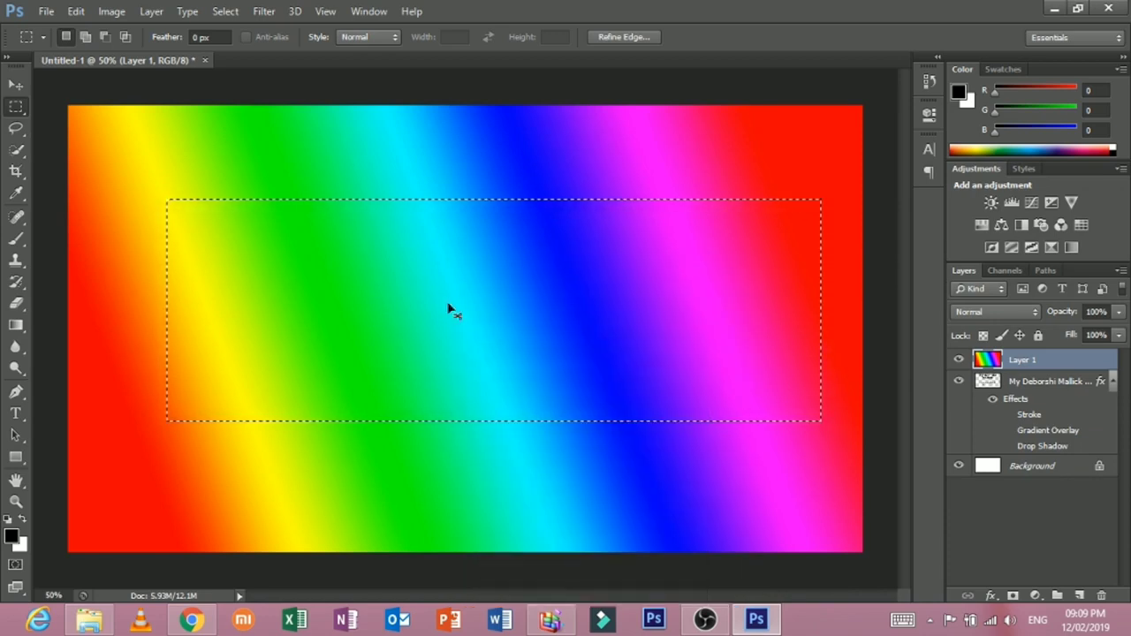
{"action": "key", "text": "ctrl+x"}
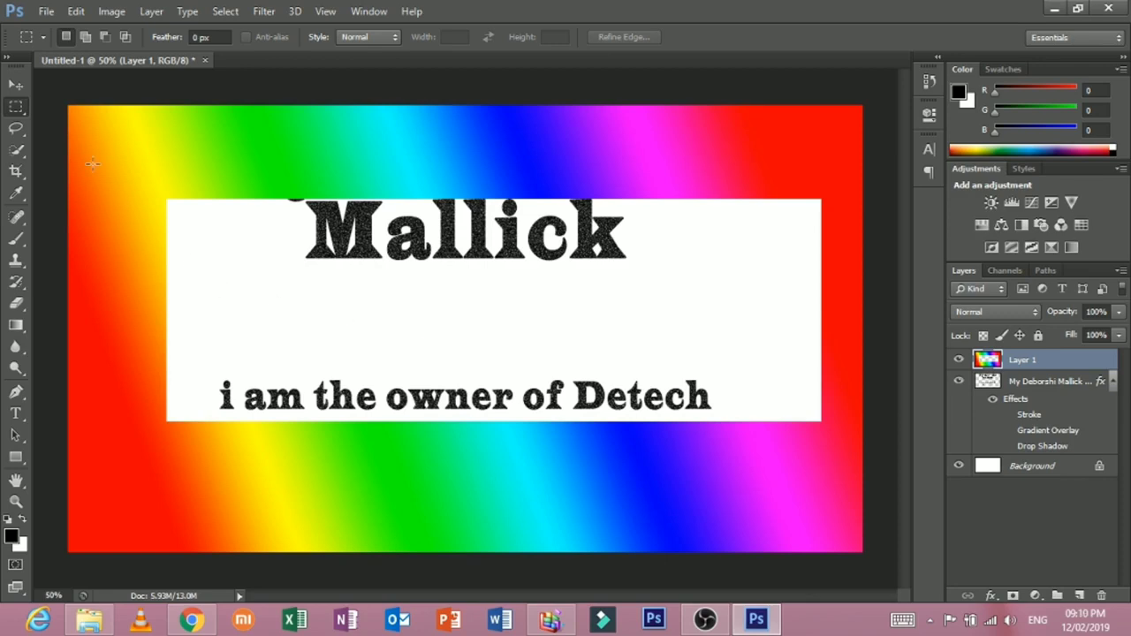
{"action": "mouse_move", "coordinate": [119, 159]}
{"action": "left_mouse_down"}
{"action": "mouse_move", "coordinate": [827, 505]}
{"action": "mouse_move", "coordinate": [844, 503]}
{"action": "left_mouse_up"}
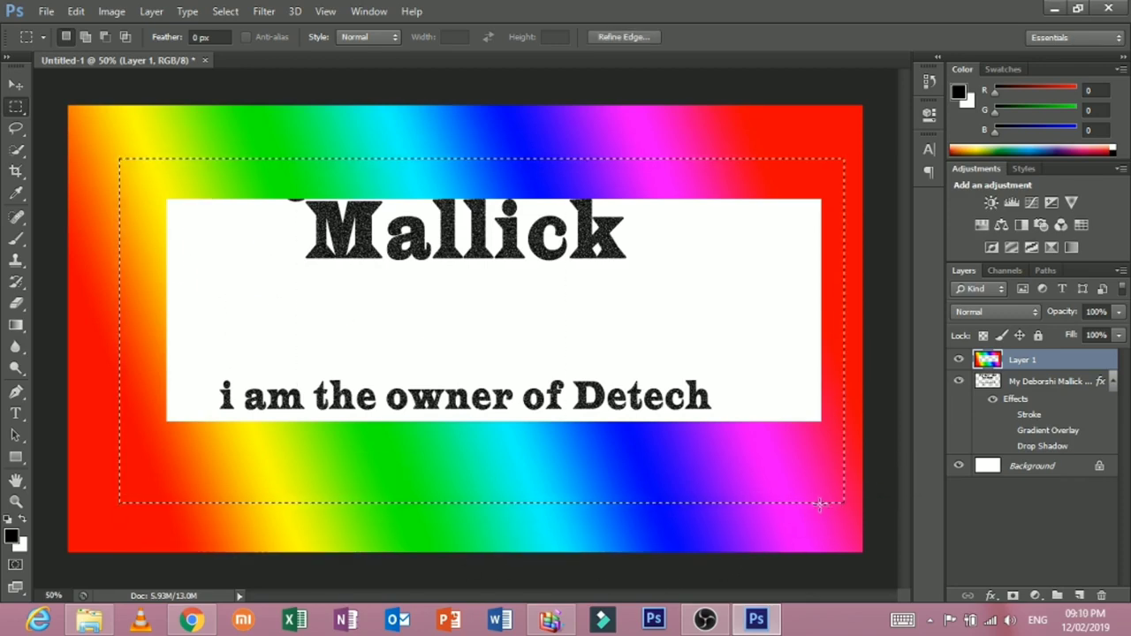
{"action": "key", "text": "ctrl+x"}
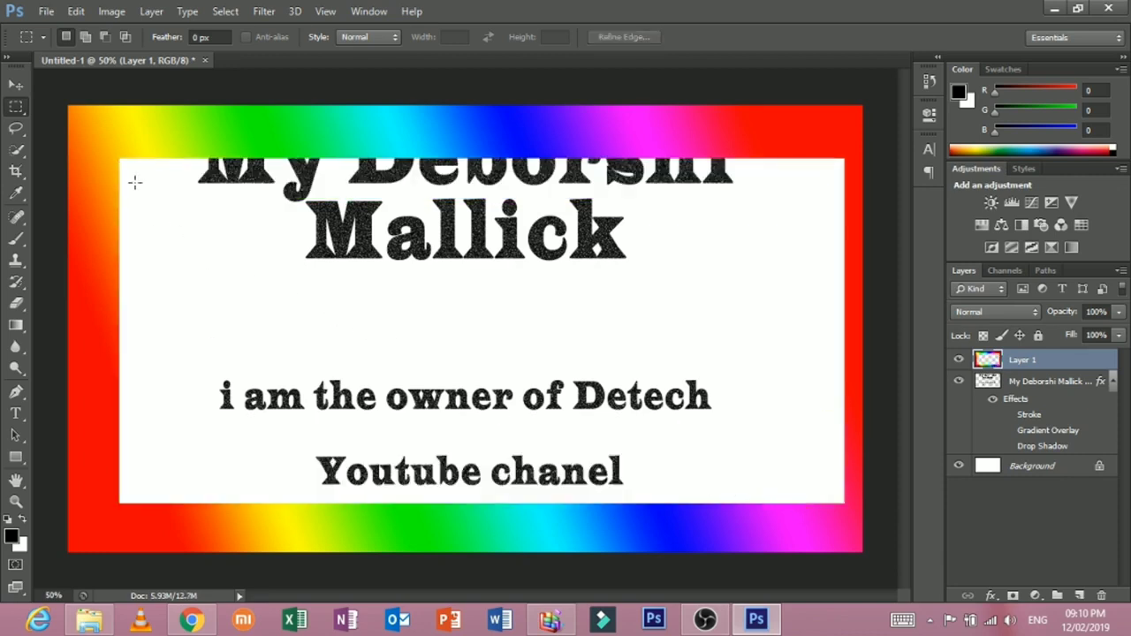
{"action": "left_click_drag", "start_coordinate": [73, 112], "coordinate": [850, 565]}
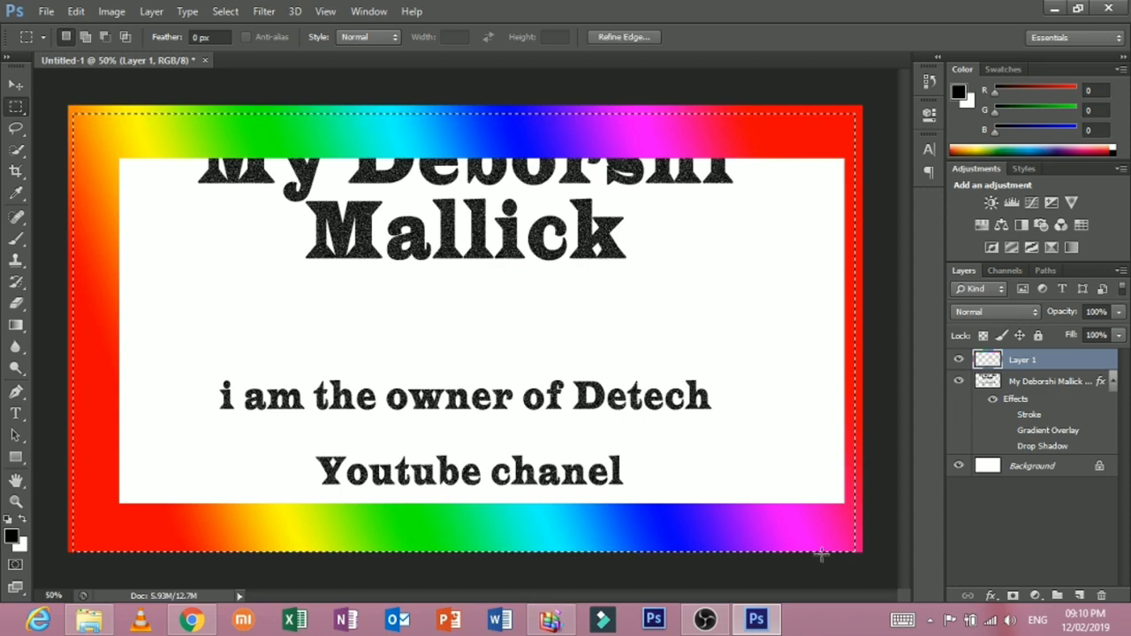
{"action": "key", "text": "ctrl+x"}
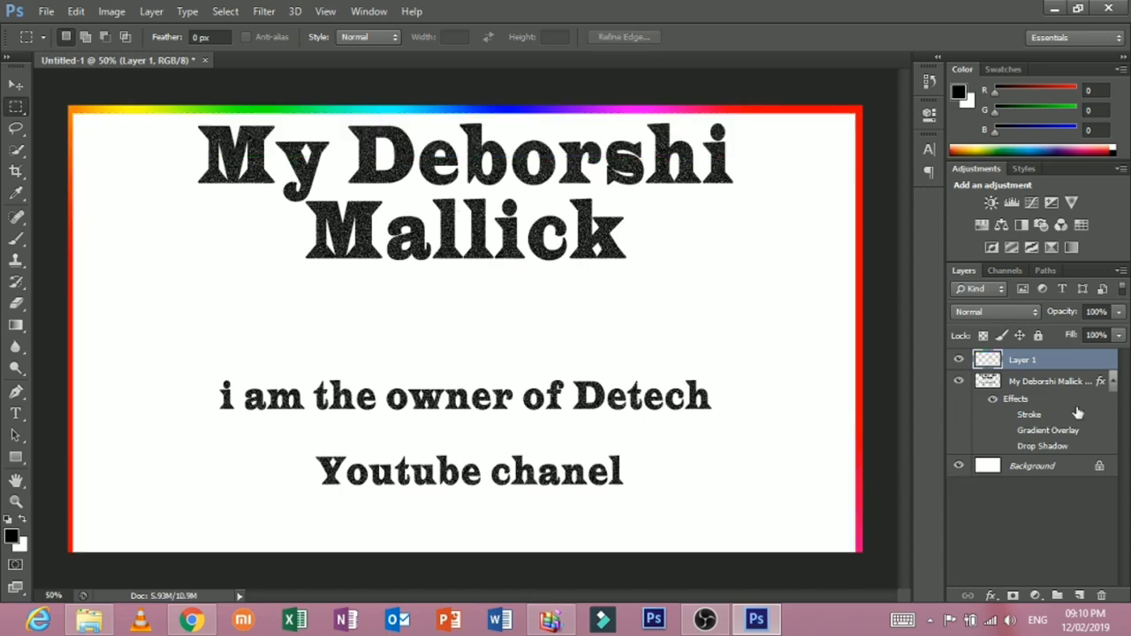
- Step back in History to the state before the rainbow pixels were cut
{"action": "left_click", "coordinate": [927, 114]}
{"action": "left_click", "coordinate": [931, 78]}
{"action": "left_click", "coordinate": [804, 116]}
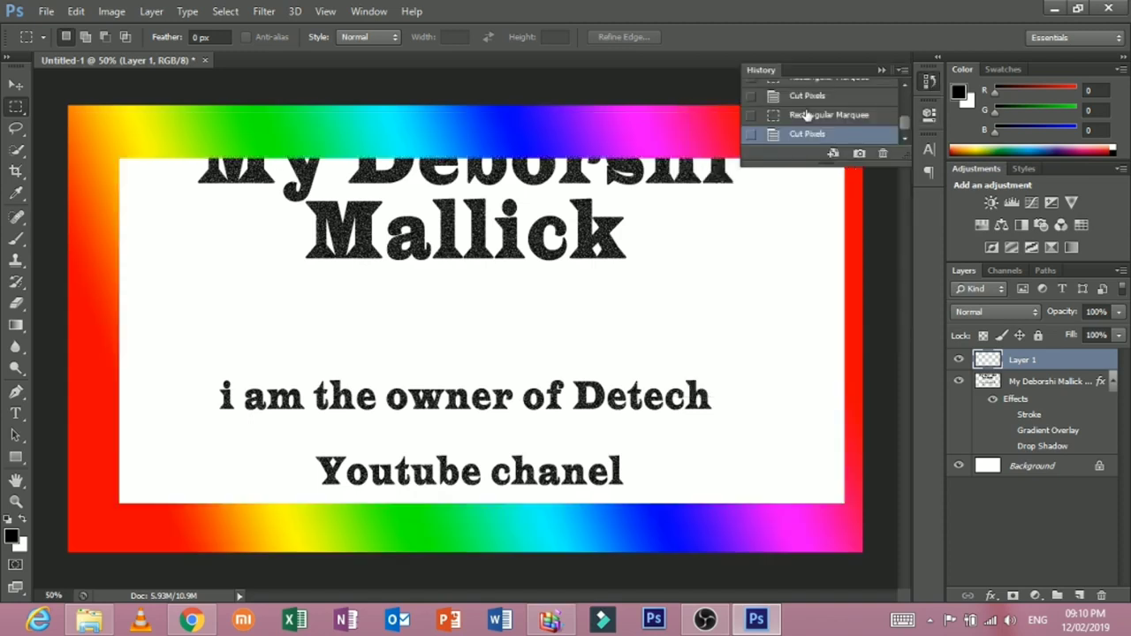
{"action": "left_click", "coordinate": [804, 116]}
{"action": "left_click", "coordinate": [804, 97]}
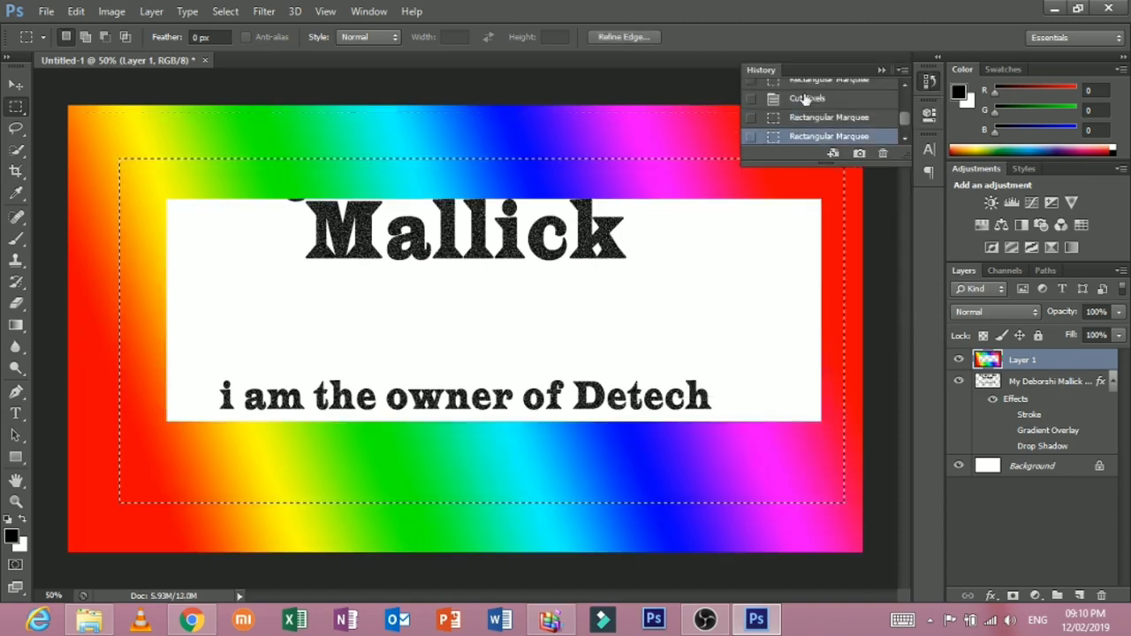
{"action": "left_click", "coordinate": [804, 81]}
{"action": "left_click", "coordinate": [804, 98]}
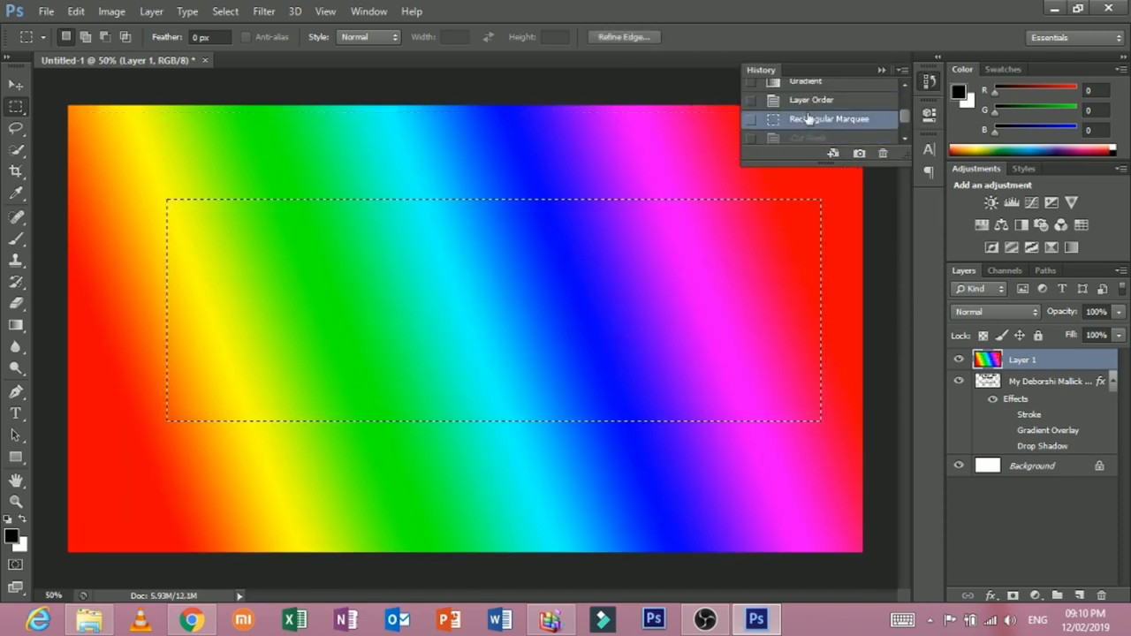
- Deselect the rectangle and drag the text layer above Layer 1
{"action": "right_click", "coordinate": [316, 227]}
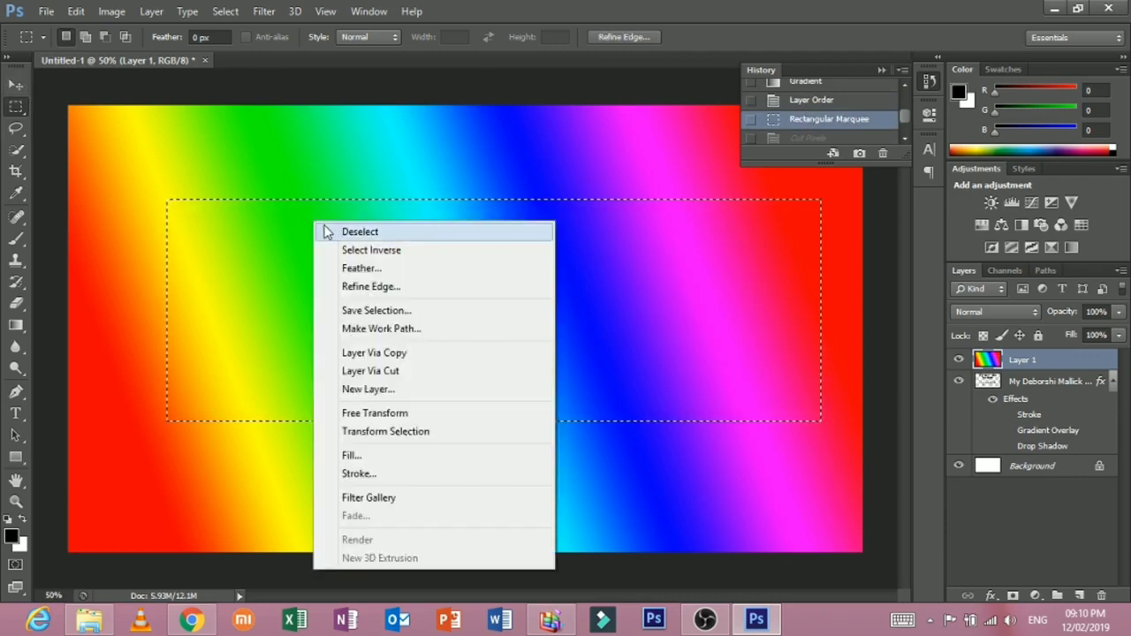
{"action": "left_click", "coordinate": [329, 231]}
{"action": "left_click", "coordinate": [22, 87]}
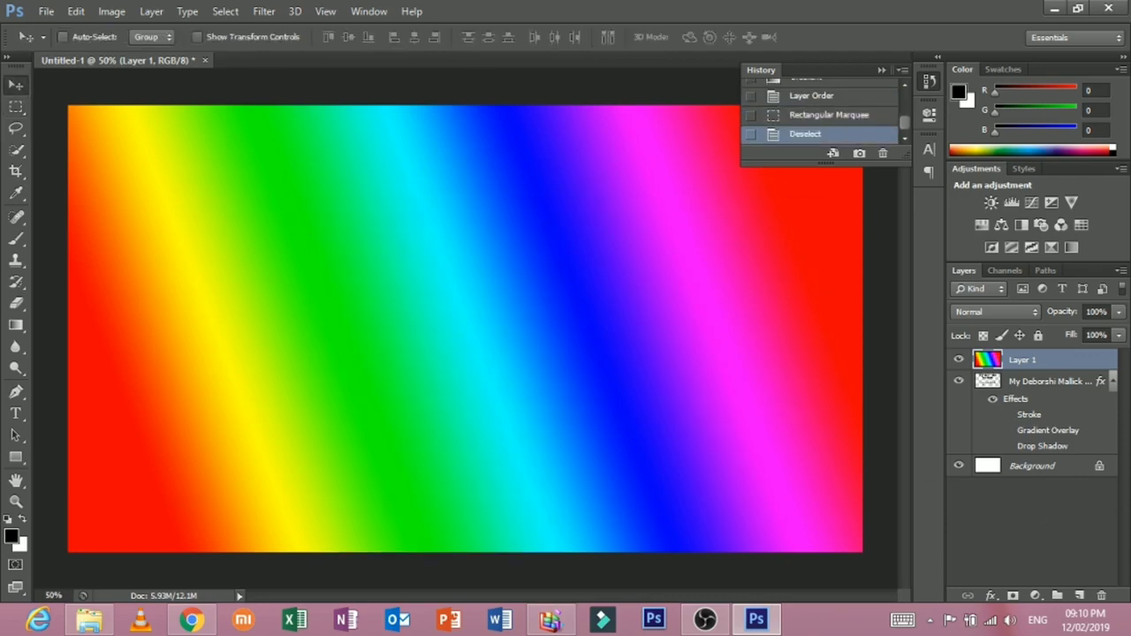
{"action": "left_click_drag", "start_coordinate": [980, 384], "coordinate": [998, 354]}
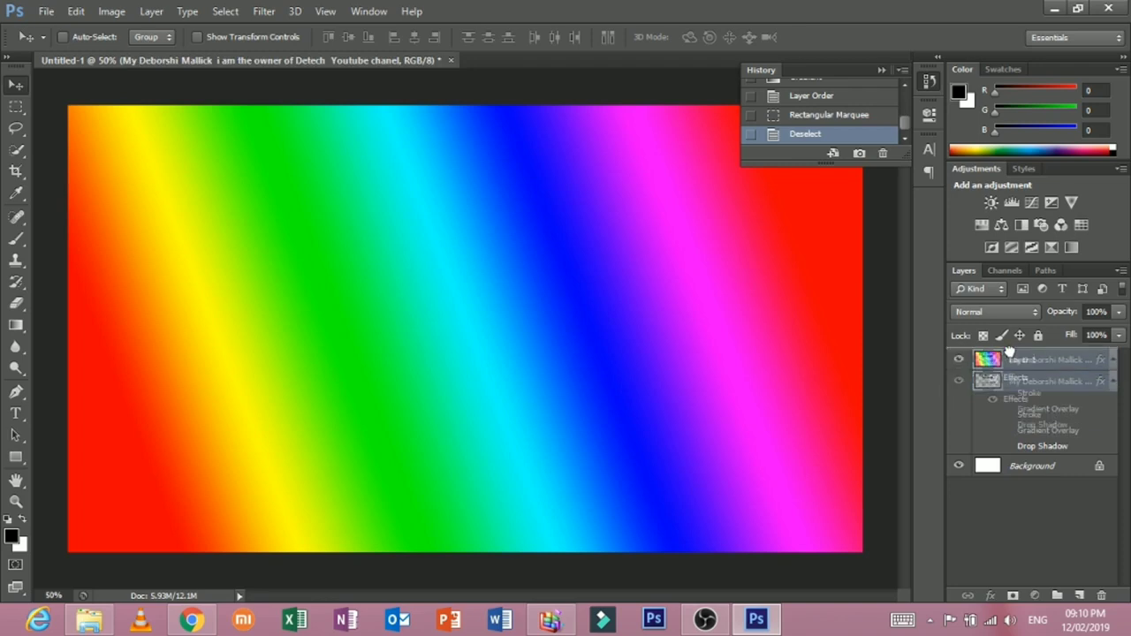
- Select the My Deborshi Mallick text layer
{"action": "left_click", "coordinate": [925, 85]}
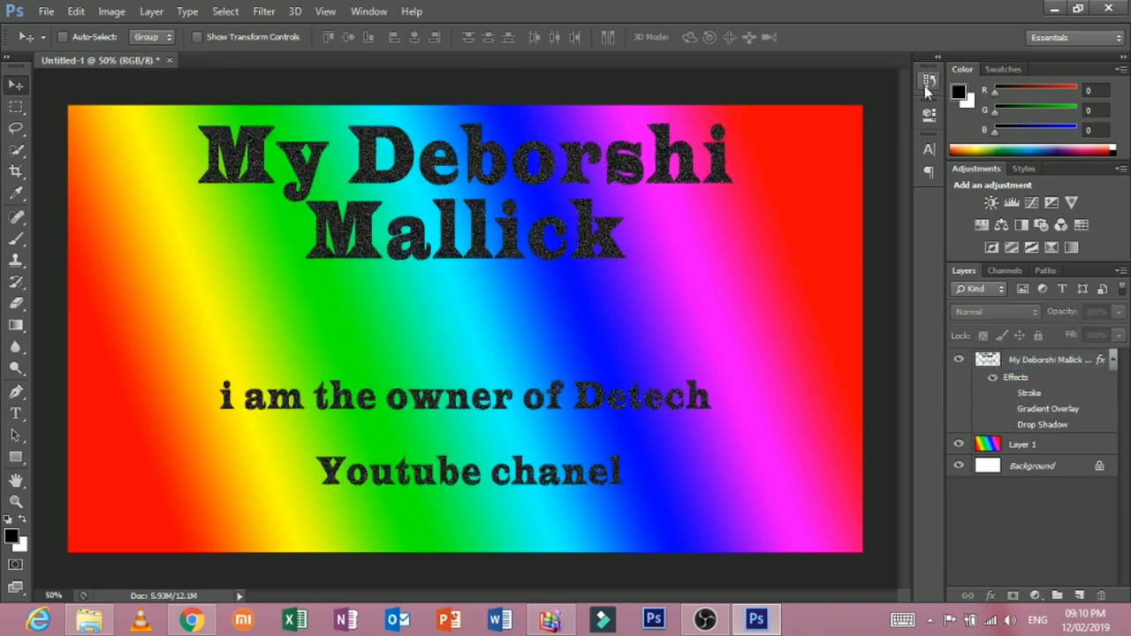
{"action": "left_click", "coordinate": [925, 85]}
{"action": "left_click", "coordinate": [928, 84]}
{"action": "left_click", "coordinate": [996, 360]}
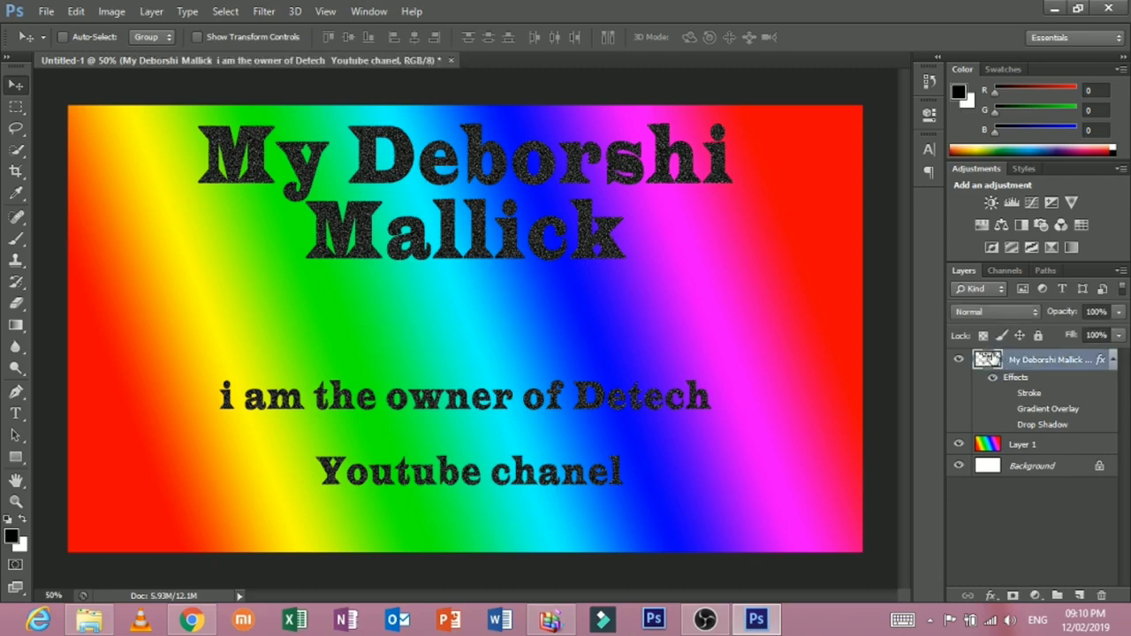
{"action": "left_click", "coordinate": [926, 113]}
- Revert History to the new-layer and Layer Order states
{"action": "left_click", "coordinate": [927, 80]}
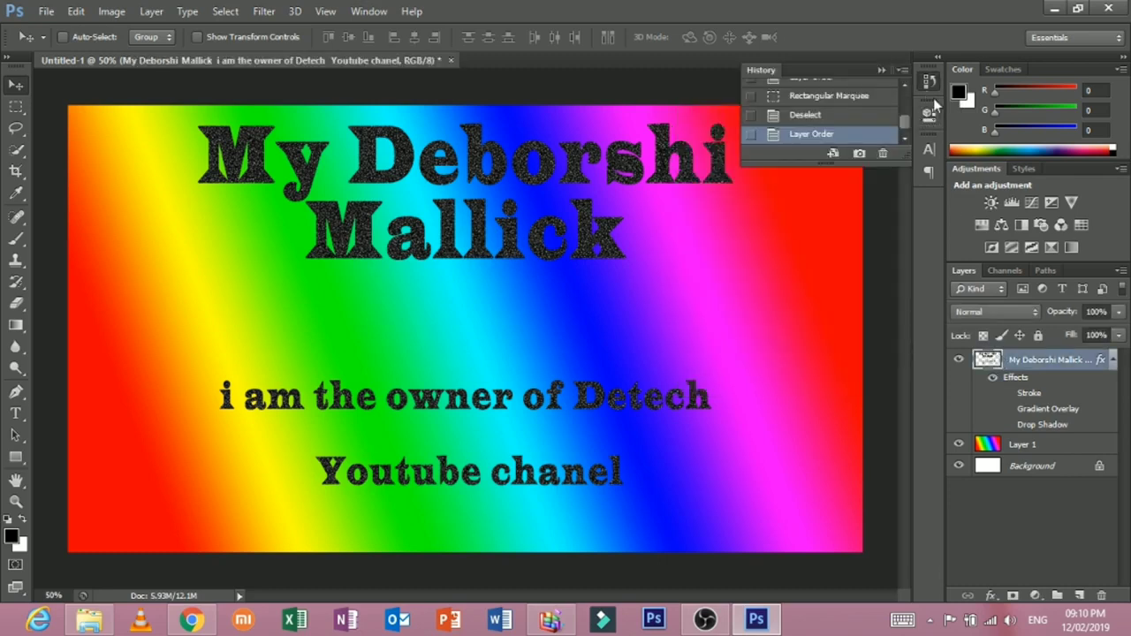
{"action": "left_click", "coordinate": [820, 113]}
{"action": "scroll", "coordinate": [820, 113], "scroll_direction": "up", "scroll_amount": 2}
{"action": "left_click", "coordinate": [820, 114]}
{"action": "scroll", "coordinate": [825, 124], "scroll_direction": "up", "scroll_amount": 2}
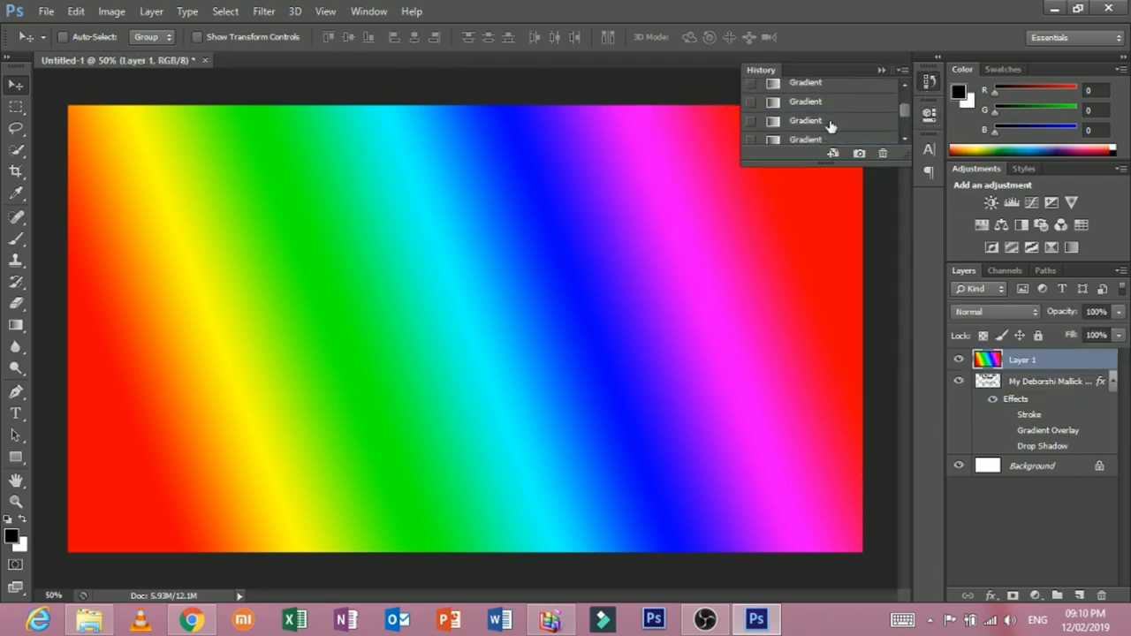
{"action": "scroll", "coordinate": [825, 123], "scroll_direction": "up", "scroll_amount": 2}
{"action": "scroll", "coordinate": [817, 117], "scroll_direction": "up", "scroll_amount": 2}
{"action": "left_click", "coordinate": [807, 109]}
{"action": "left_click", "coordinate": [815, 130]}
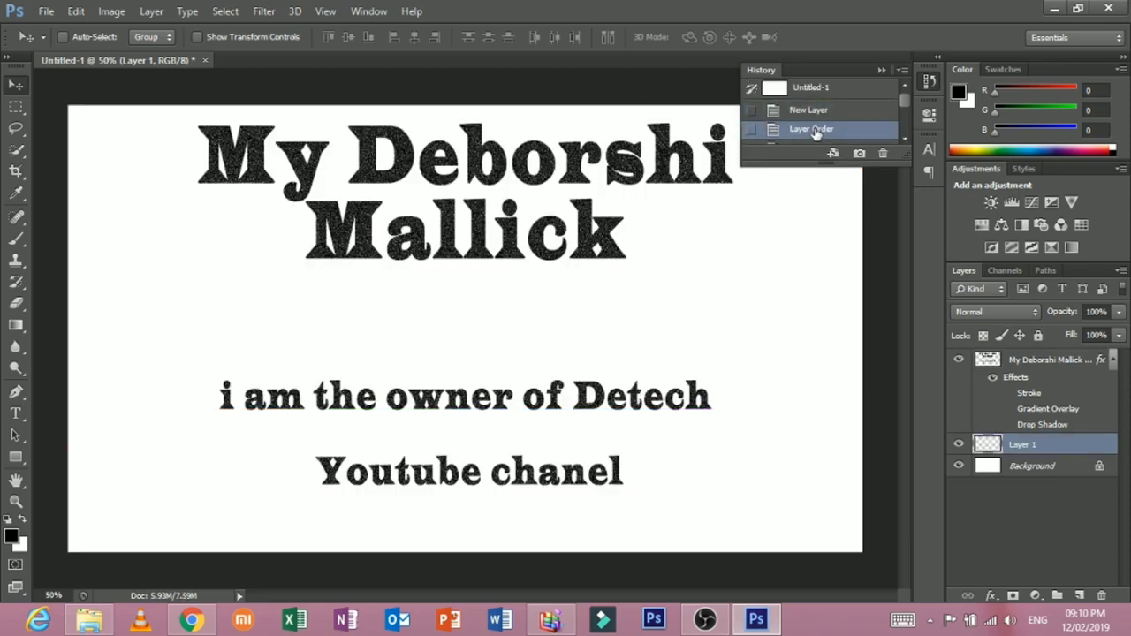
{"action": "left_click", "coordinate": [811, 111]}
- Restore the History state with the text above the full rainbow gradient
{"action": "scroll", "coordinate": [817, 124], "scroll_direction": "down", "scroll_amount": 2}
{"action": "scroll", "coordinate": [817, 124], "scroll_direction": "down", "scroll_amount": 2}
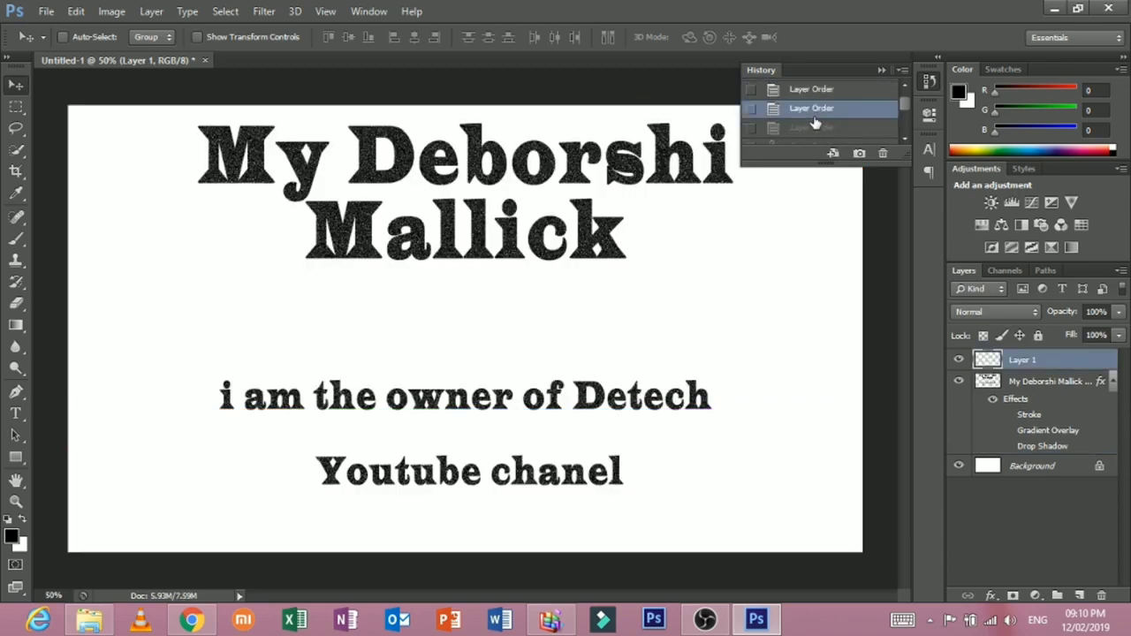
{"action": "scroll", "coordinate": [813, 132], "scroll_direction": "down", "scroll_amount": 2}
{"action": "scroll", "coordinate": [811, 137], "scroll_direction": "up", "scroll_amount": 2}
{"action": "left_click", "coordinate": [806, 130]}
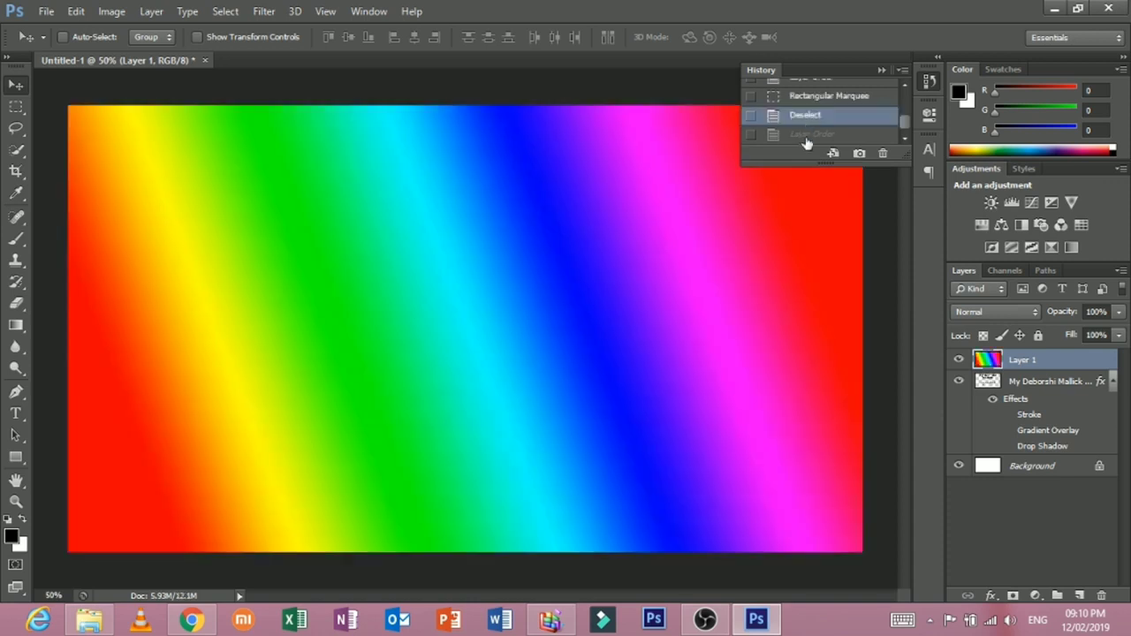
{"action": "scroll", "coordinate": [806, 142], "scroll_direction": "down", "scroll_amount": 1}
{"action": "left_click", "coordinate": [806, 135]}
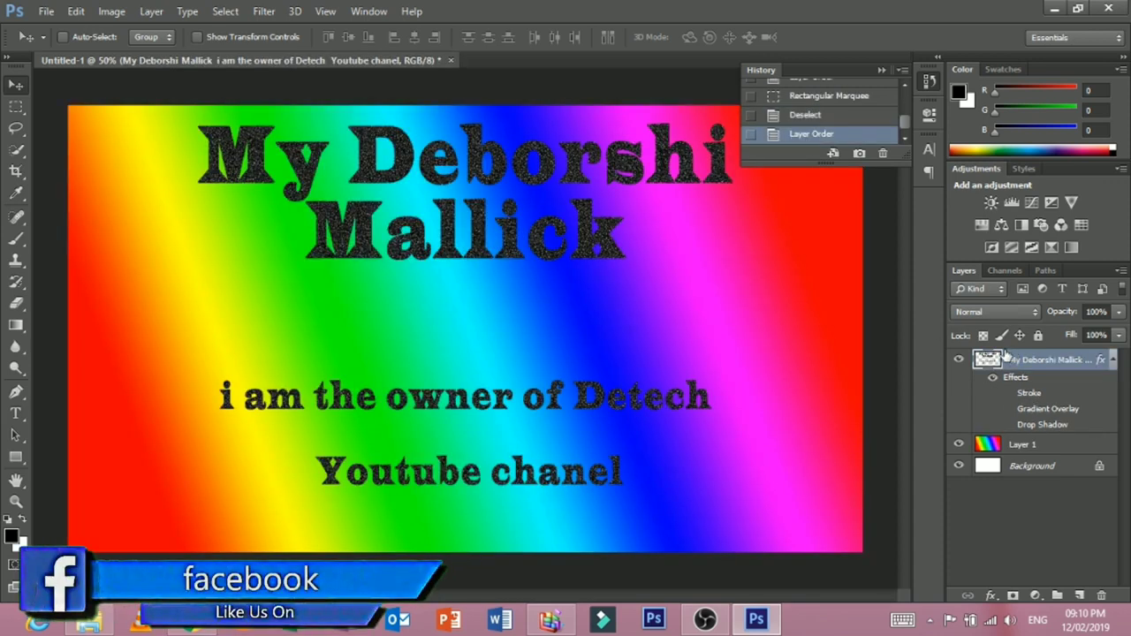
- Delete the rainbow gradient Layer 1
{"action": "left_click", "coordinate": [987, 443]}
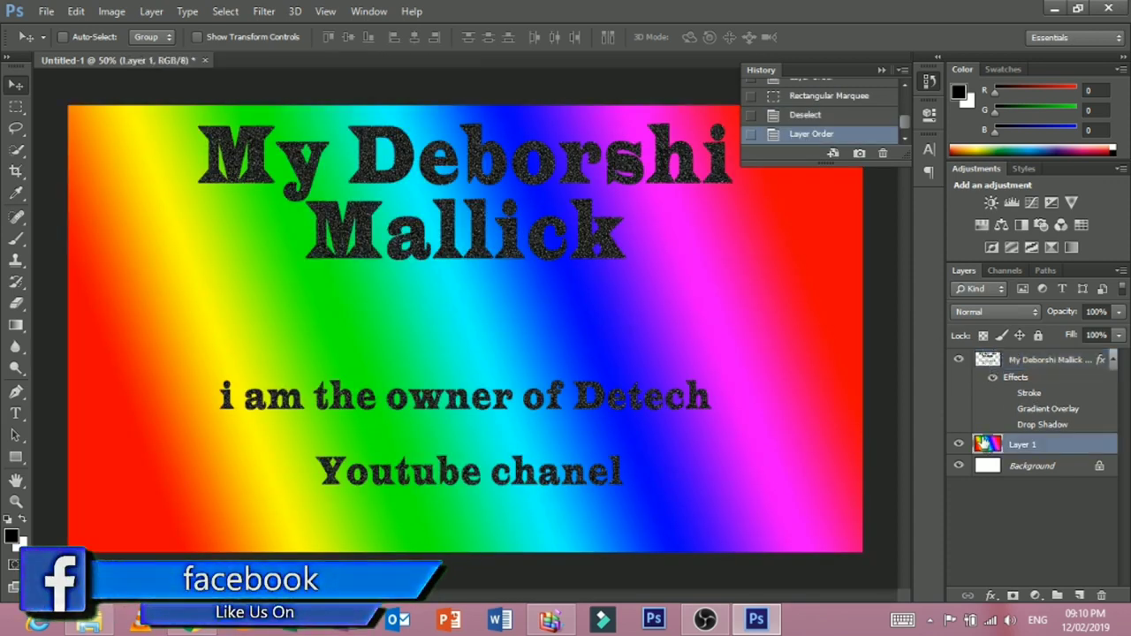
{"action": "left_click", "coordinate": [923, 84]}
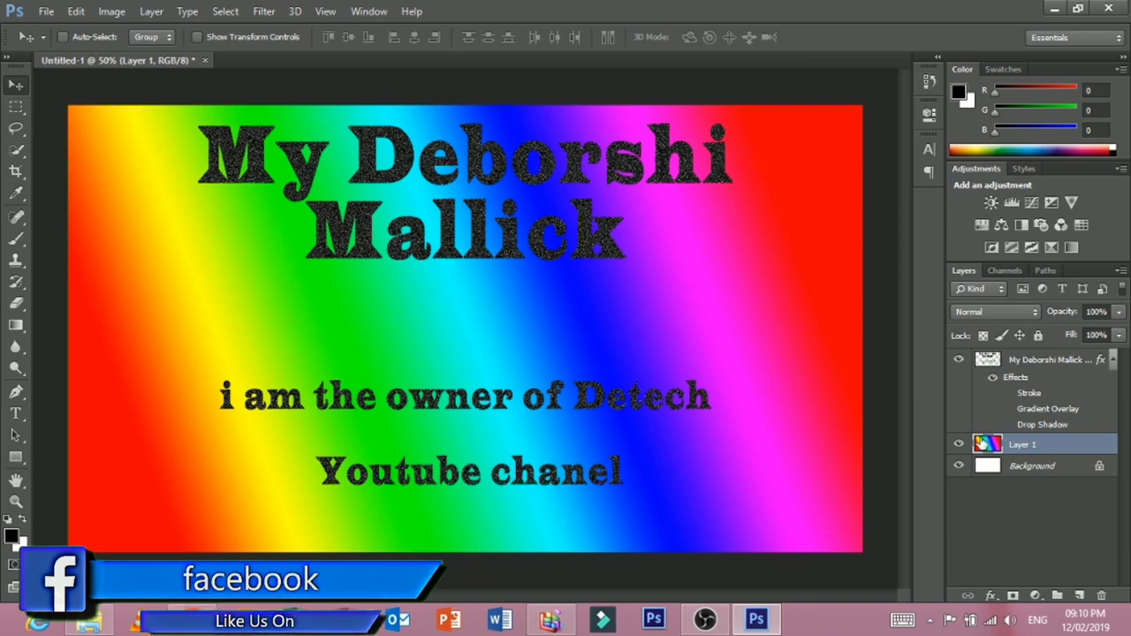
{"action": "key", "text": "Delete"}
- Open the File Open dialog, close it unused, and select the text layer
{"action": "left_click", "coordinate": [44, 11]}
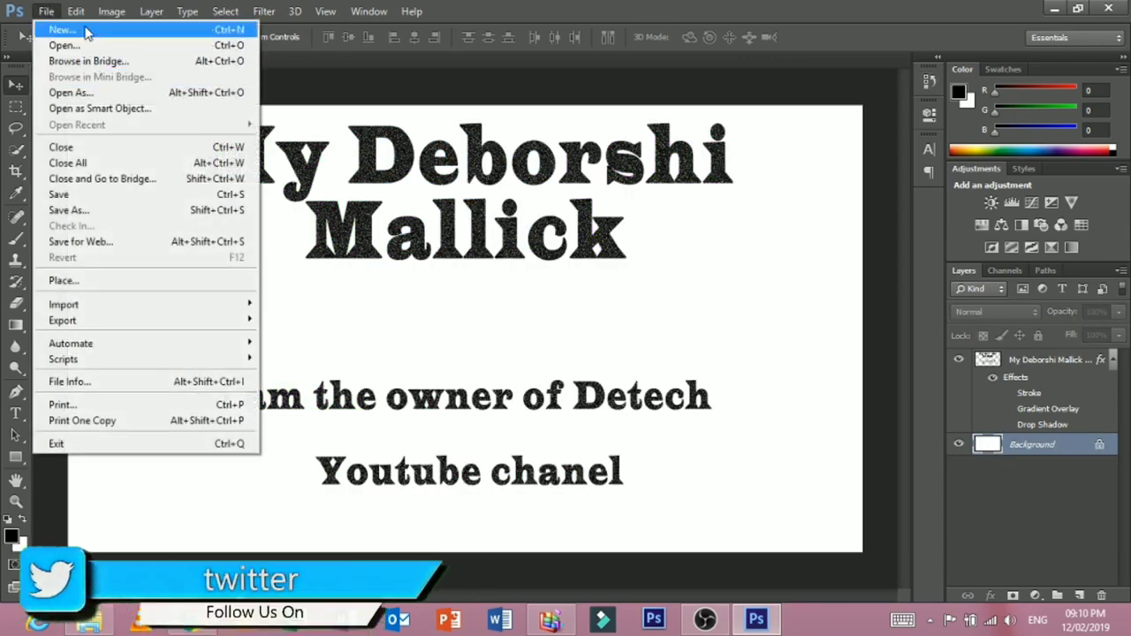
{"action": "left_click", "coordinate": [66, 44]}
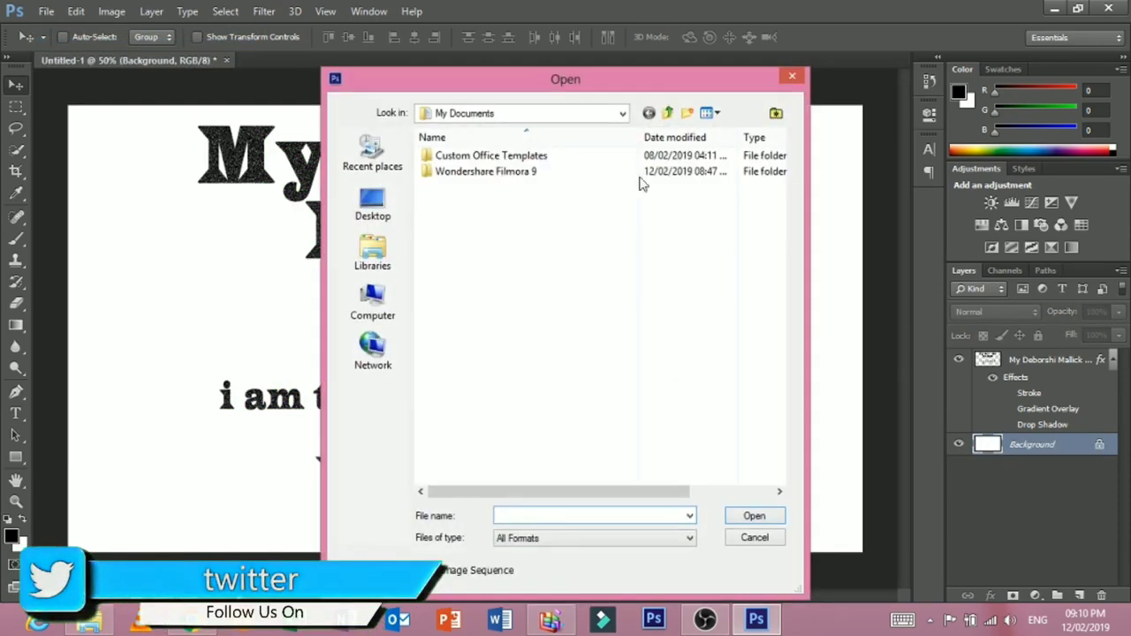
{"action": "left_click", "coordinate": [792, 77]}
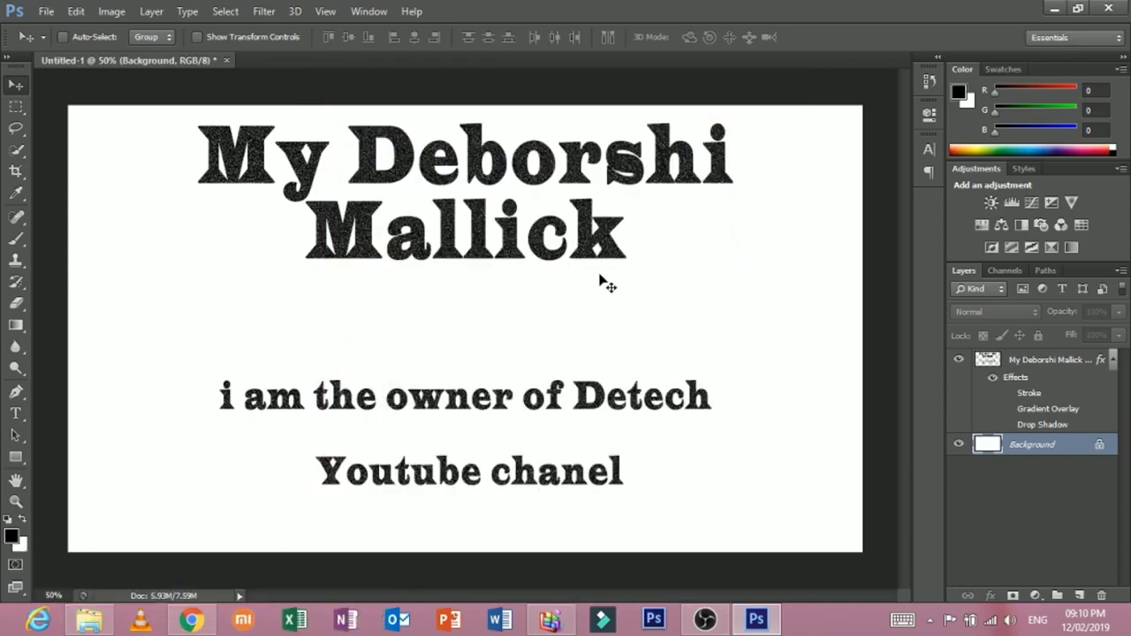
{"action": "left_click", "coordinate": [982, 359]}
- Apply Gradient Overlay, black Stroke, Drop Shadow and Bevel & Emboss styles to the text layer
{"action": "double_click", "coordinate": [972, 358]}
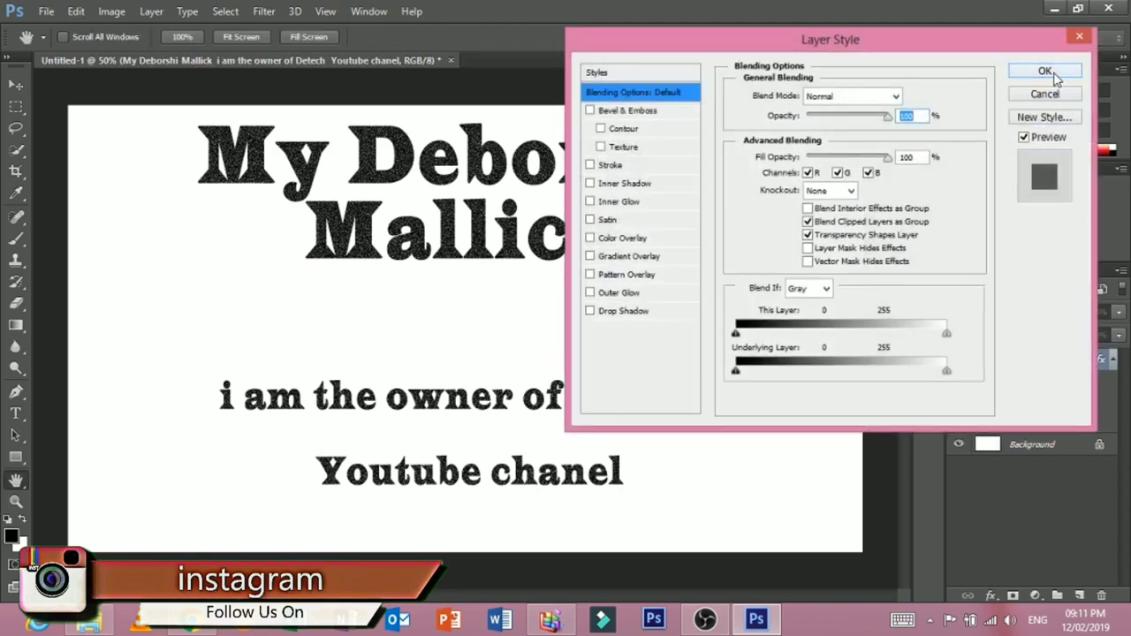
{"action": "left_click", "coordinate": [1067, 77]}
{"action": "double_click", "coordinate": [982, 362]}
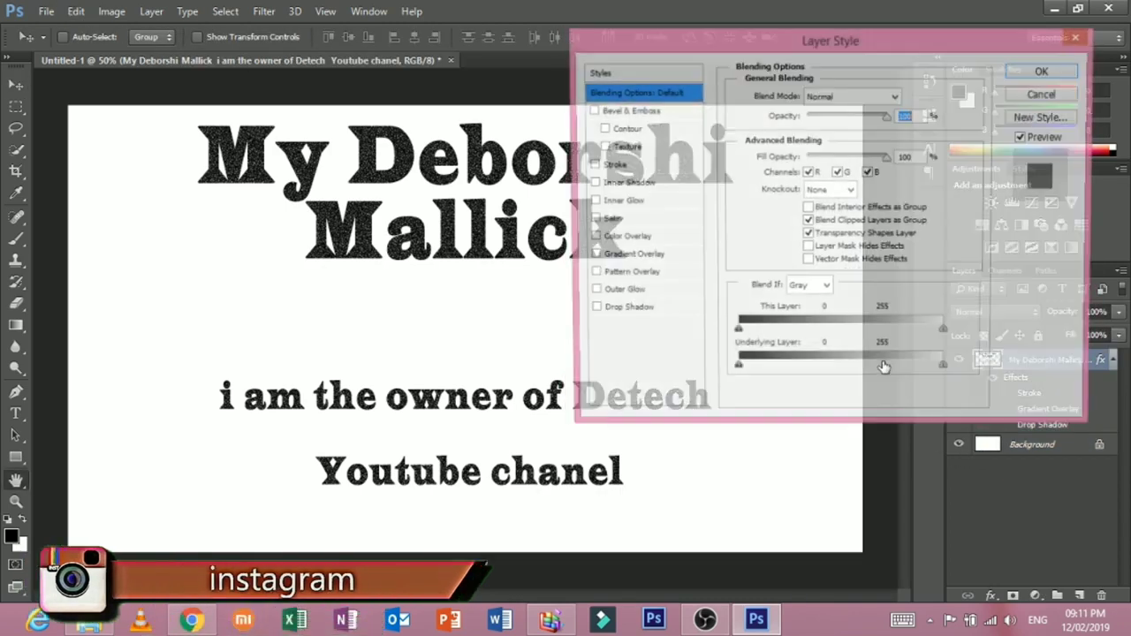
{"action": "left_click", "coordinate": [589, 256]}
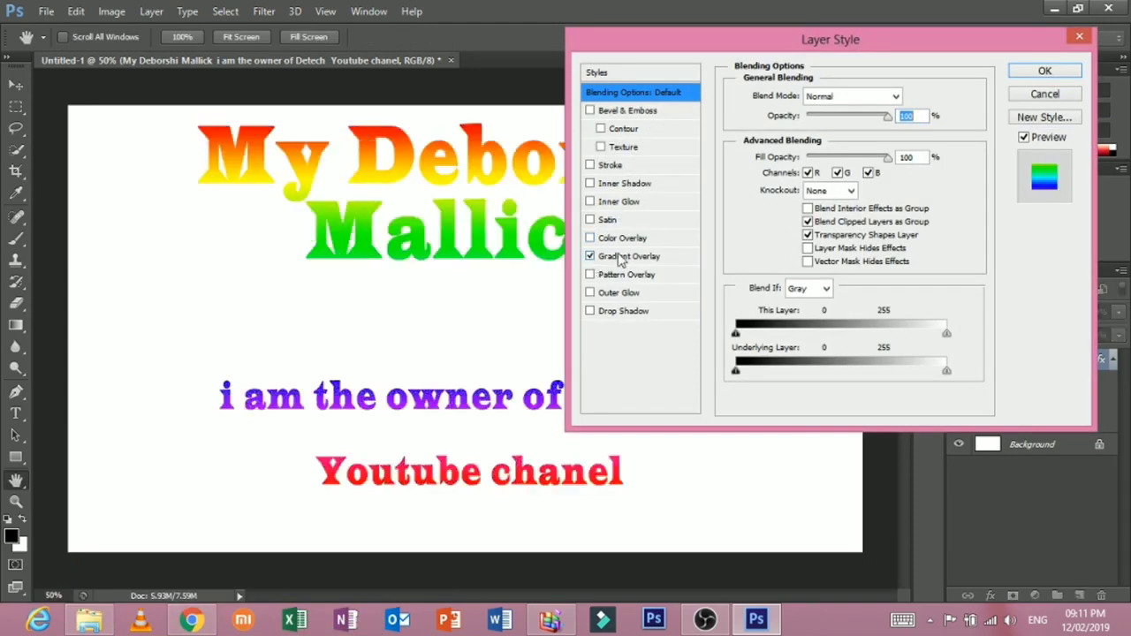
{"action": "left_click", "coordinate": [623, 256]}
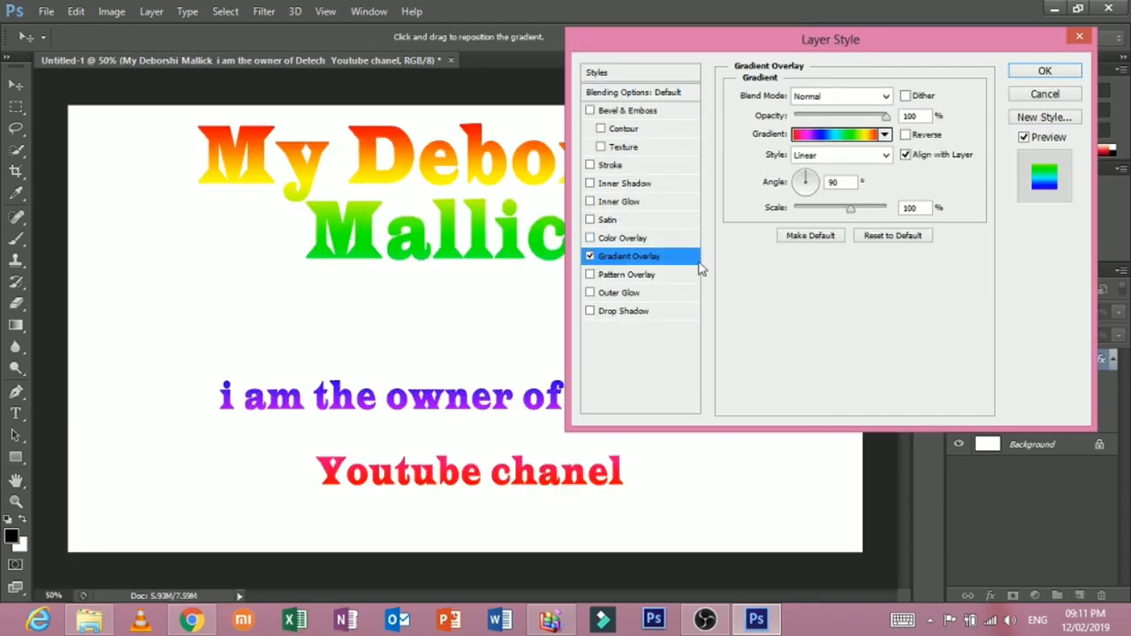
{"action": "left_click", "coordinate": [589, 165]}
{"action": "left_click", "coordinate": [589, 310]}
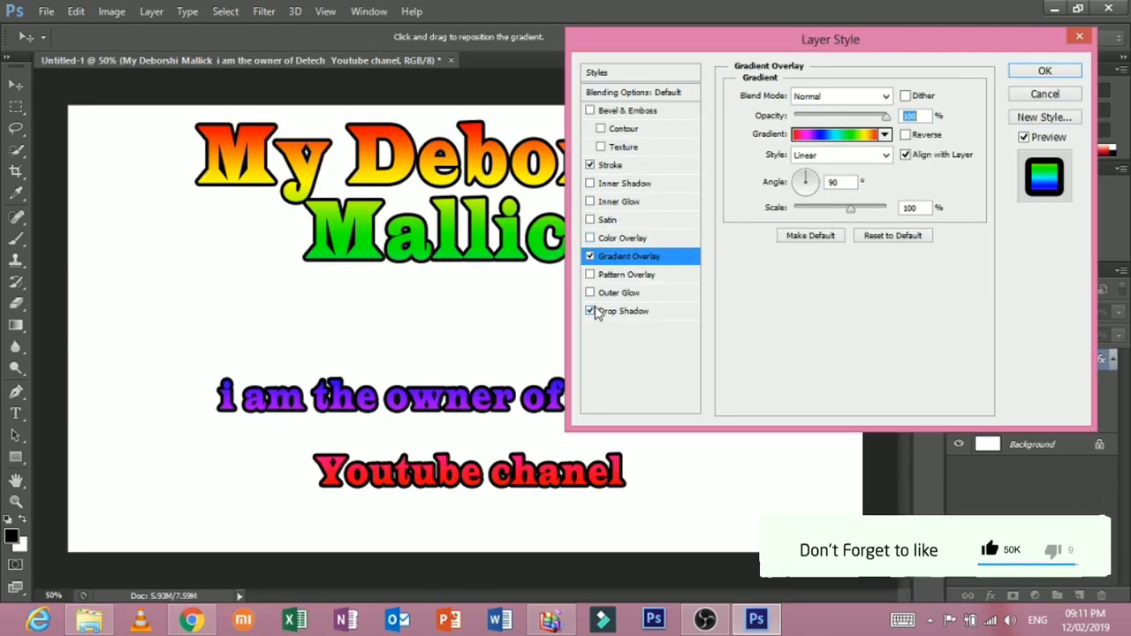
{"action": "left_click", "coordinate": [589, 111]}
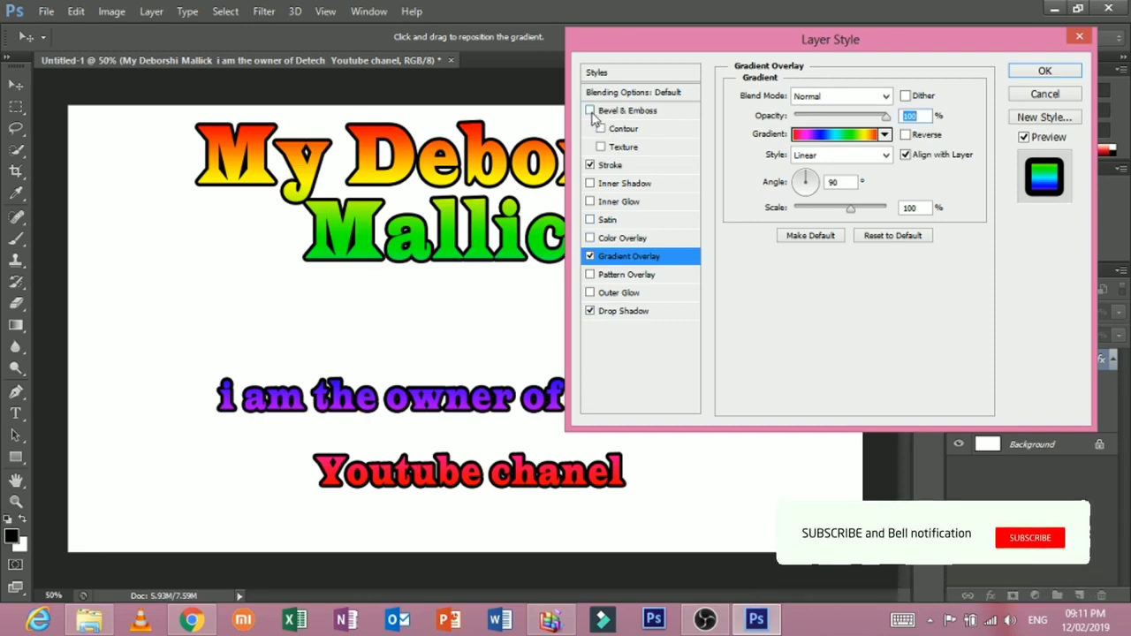
{"action": "left_click", "coordinate": [1044, 72]}
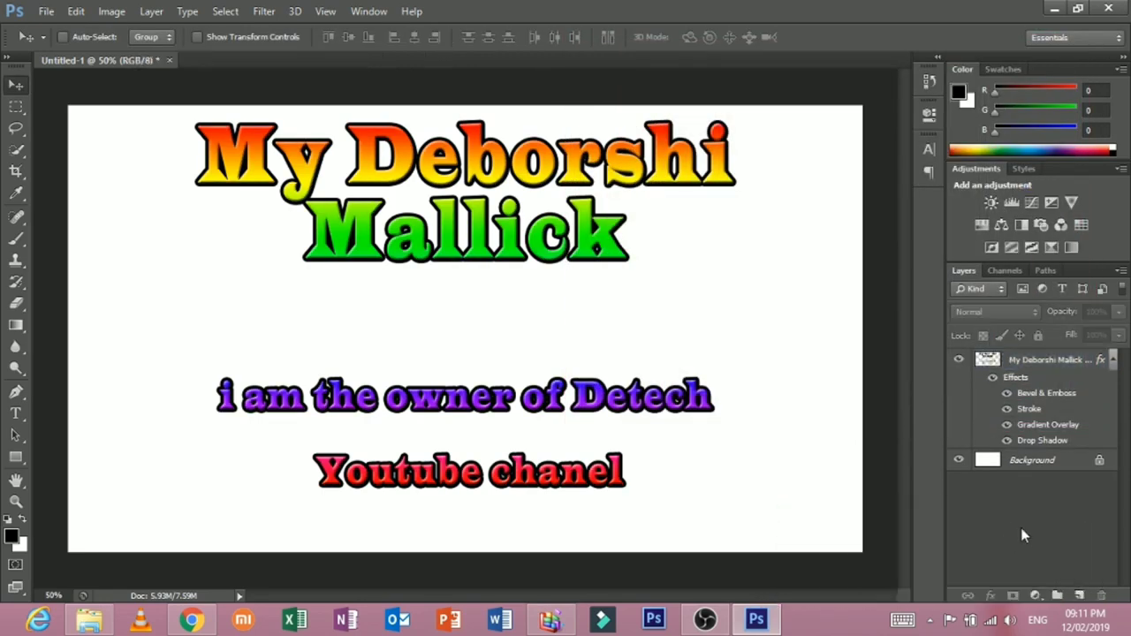
- Draw a rainbow gradient across the Background layer with the Gradient tool
{"action": "left_click", "coordinate": [1012, 467]}
{"action": "left_click", "coordinate": [16, 325]}
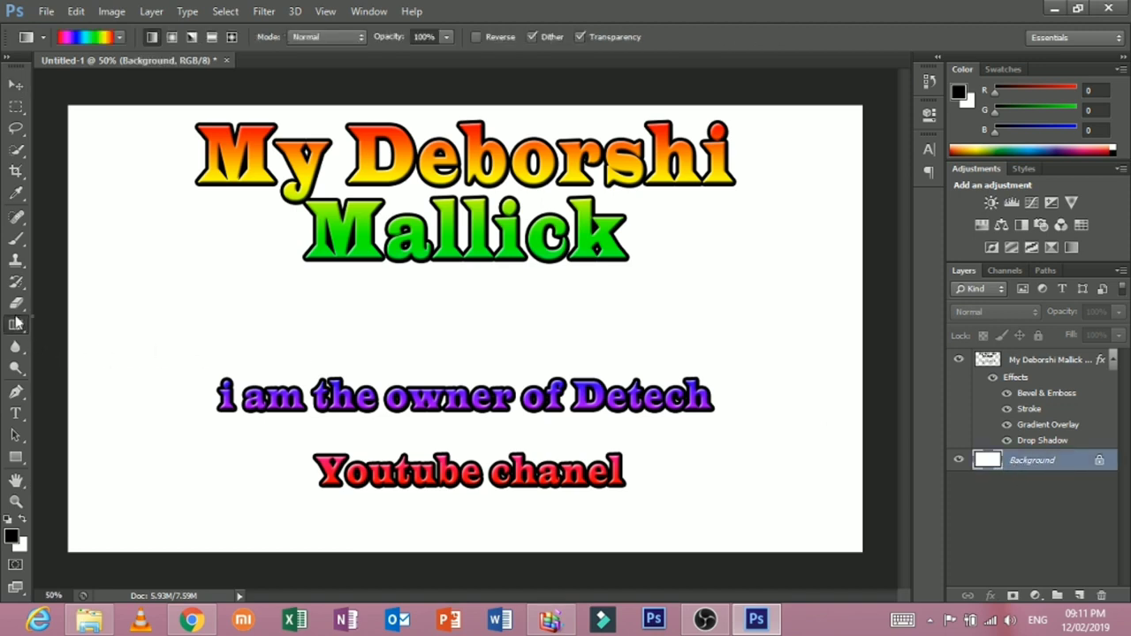
{"action": "right_click", "coordinate": [16, 326]}
{"action": "left_click", "coordinate": [49, 326]}
{"action": "left_click_drag", "start_coordinate": [177, 319], "coordinate": [351, 332]}
{"action": "left_click_drag", "start_coordinate": [638, 257], "coordinate": [112, 394]}
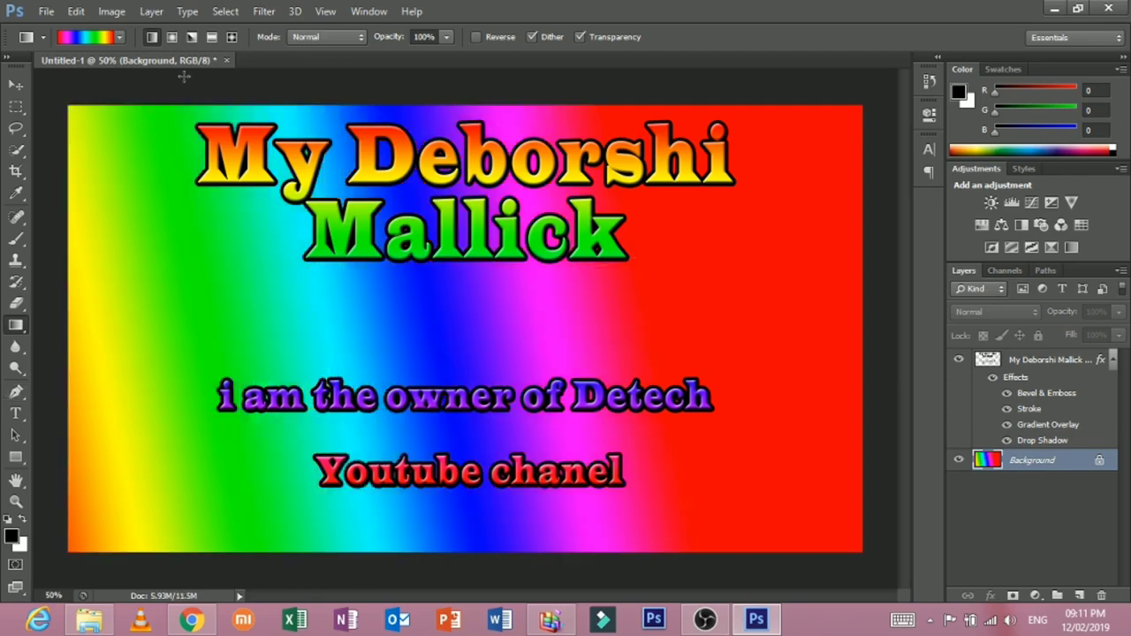
- Refill the Background with the Black, White preset, white left to black right
{"action": "left_click", "coordinate": [113, 39]}
{"action": "left_click", "coordinate": [733, 90]}
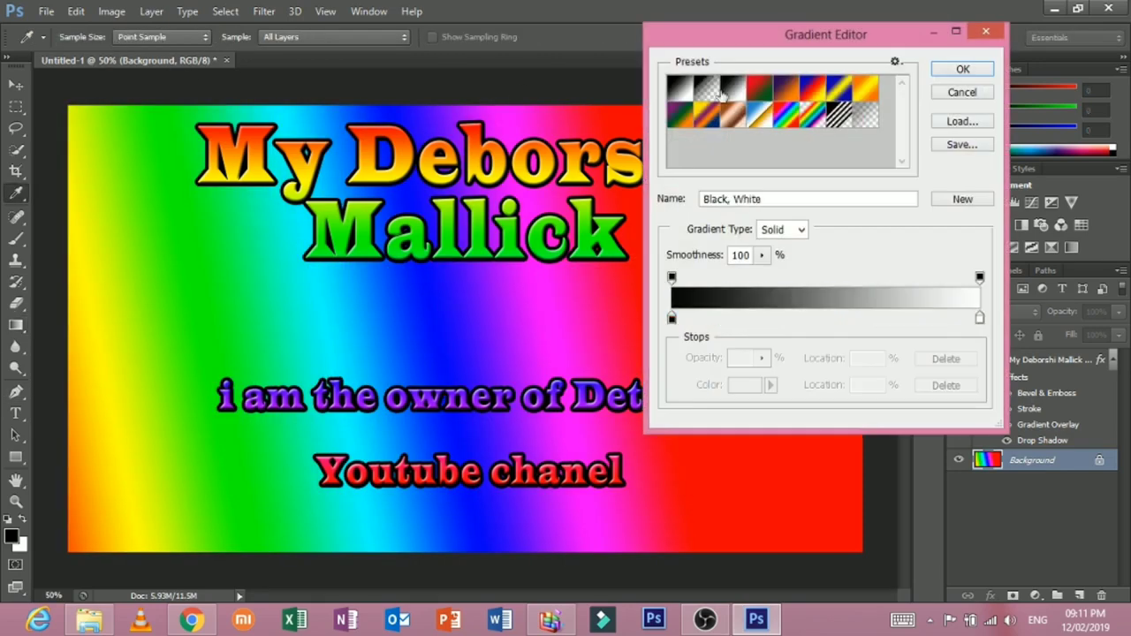
{"action": "left_click", "coordinate": [963, 70]}
{"action": "mouse_move", "coordinate": [89, 620]}
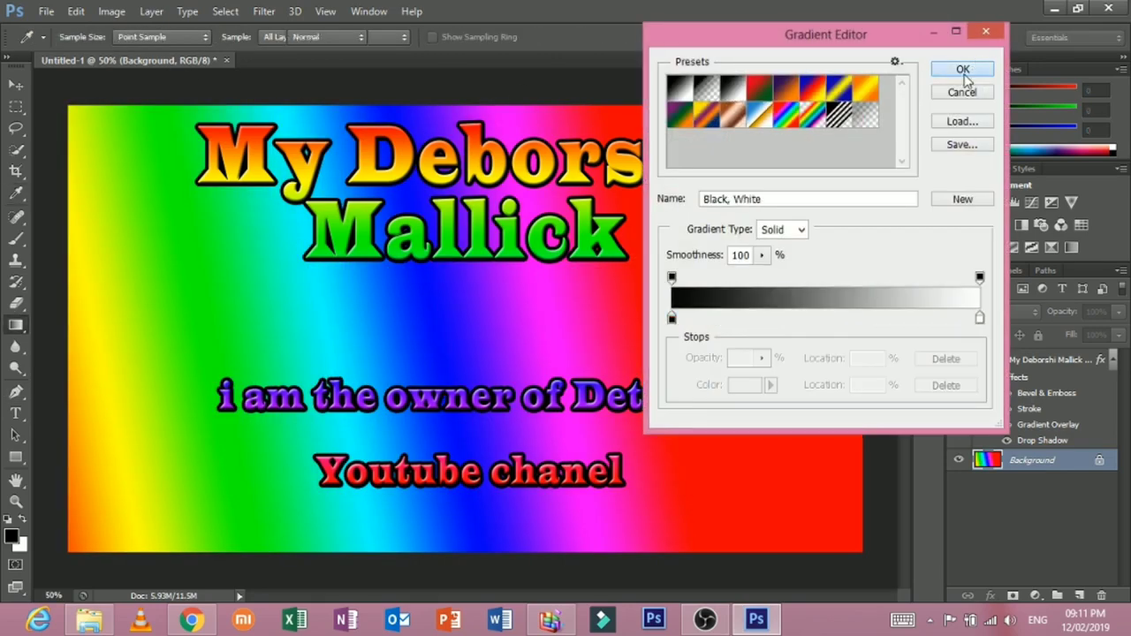
{"action": "left_click_drag", "start_coordinate": [776, 222], "coordinate": [606, 325]}
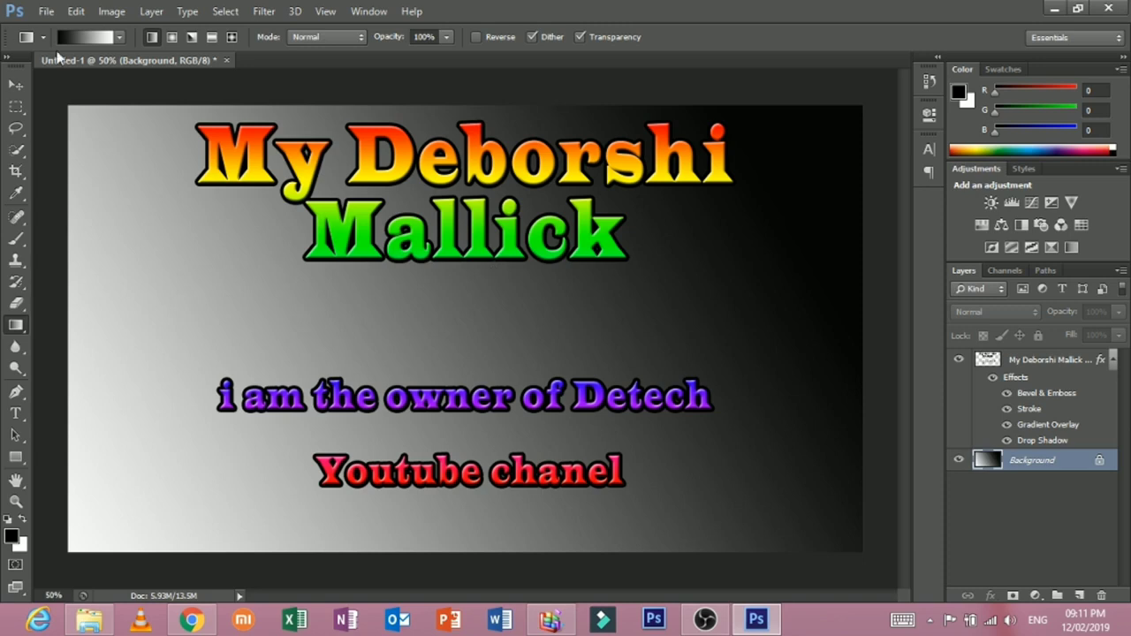
{"action": "left_click", "coordinate": [15, 84]}
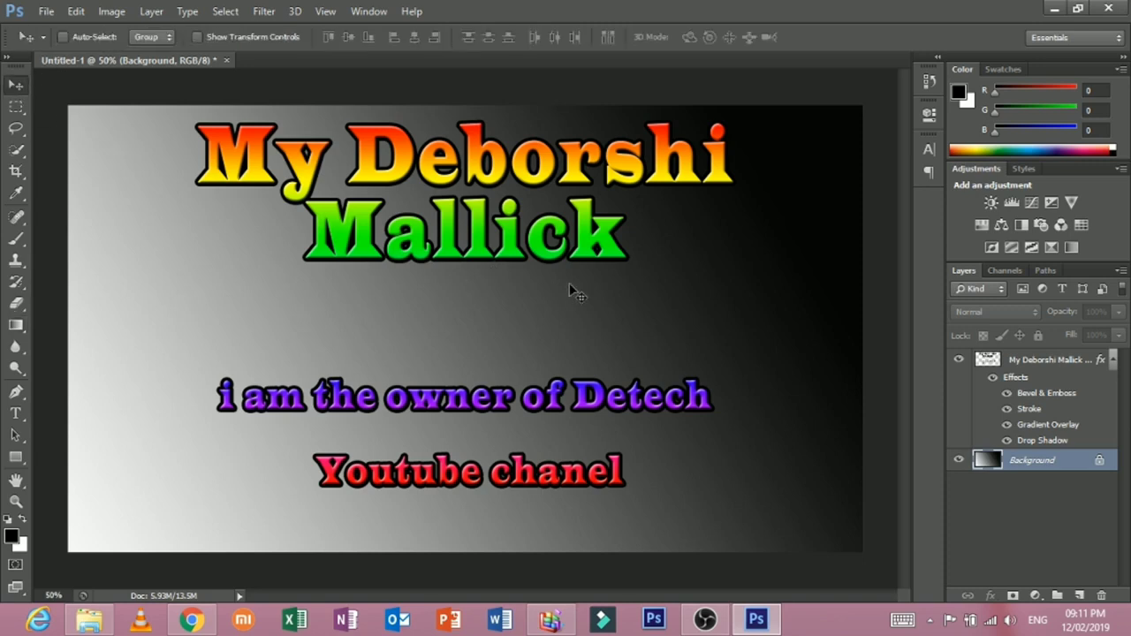